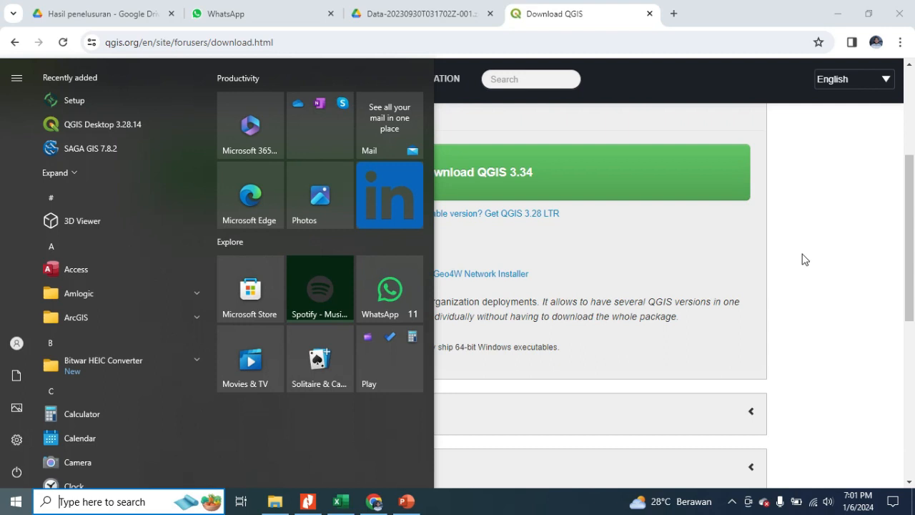
# Launch QGIS Desktop 3.28.14.
pyautogui.click(585, 240)
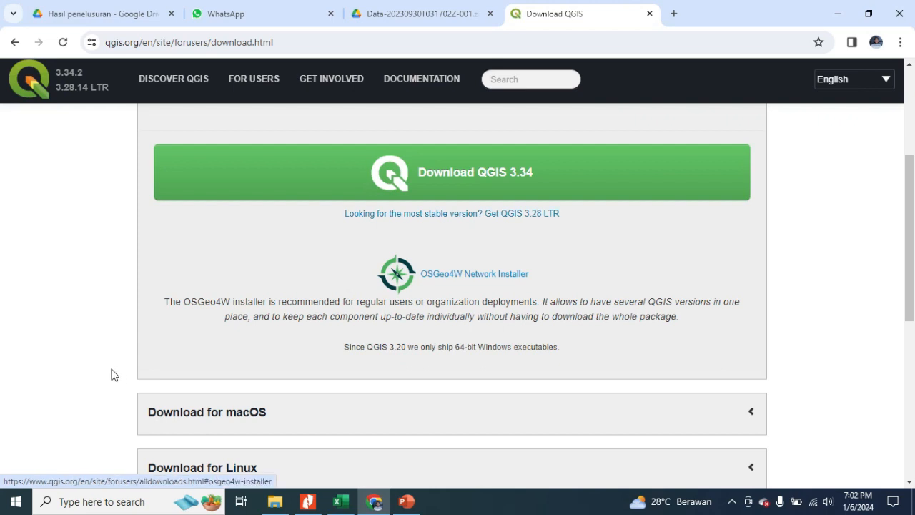
pyautogui.click(4, 504)
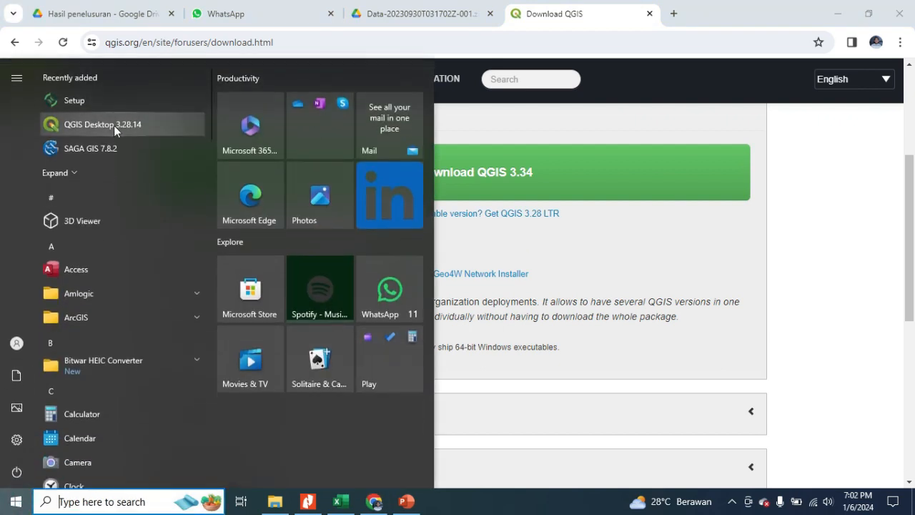
pyautogui.click(113, 123)
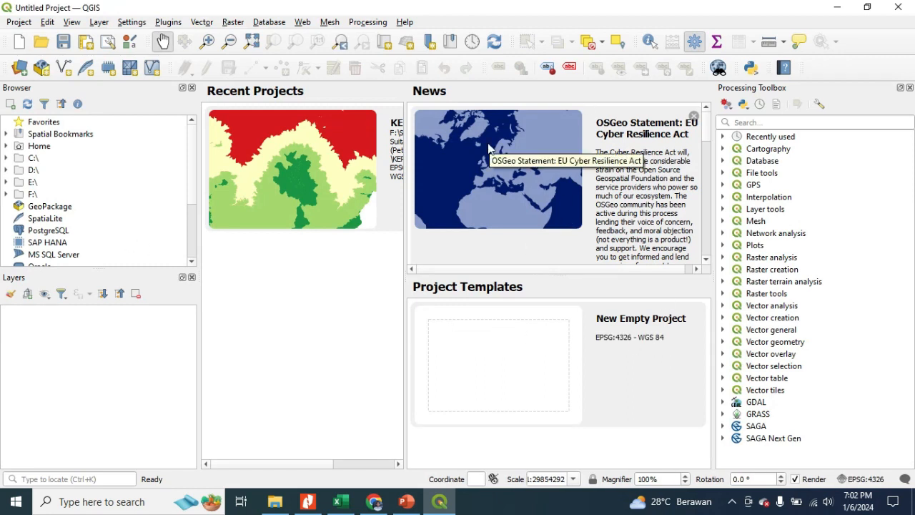
# Switch to the PowerPoint presentation and examine slide 18's river density formula, highlighting "Luas Das (km2)".
pyautogui.click(406, 501)
pyautogui.scroll(-5, 58, 364)
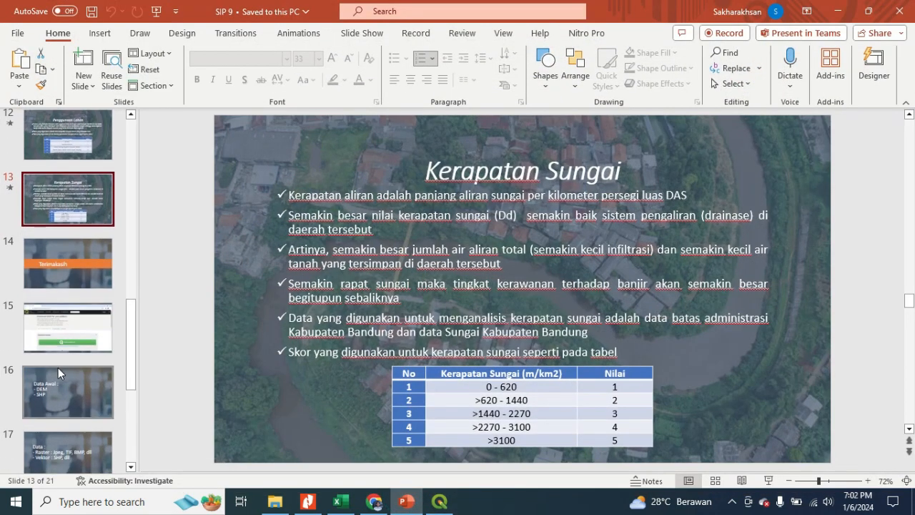
pyautogui.click(61, 270)
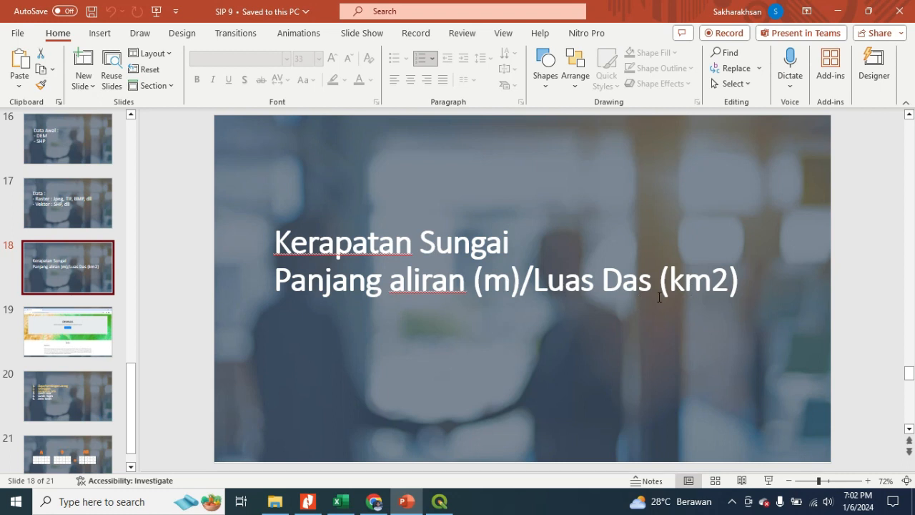
pyautogui.moveTo(533, 280); pyautogui.dragTo(741, 293)
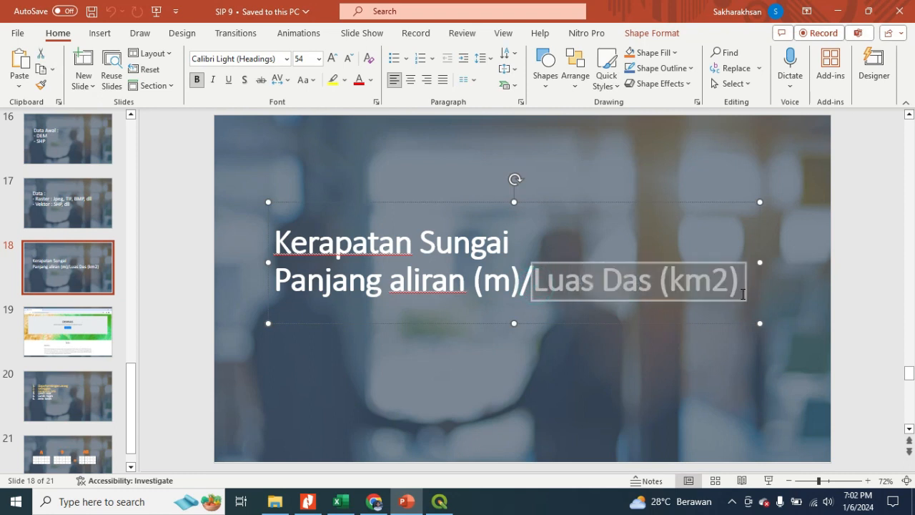
# Return to QGIS and set the measure tool's preferred area units to Square Kilometers in the map tools options.
pyautogui.click(454, 509)
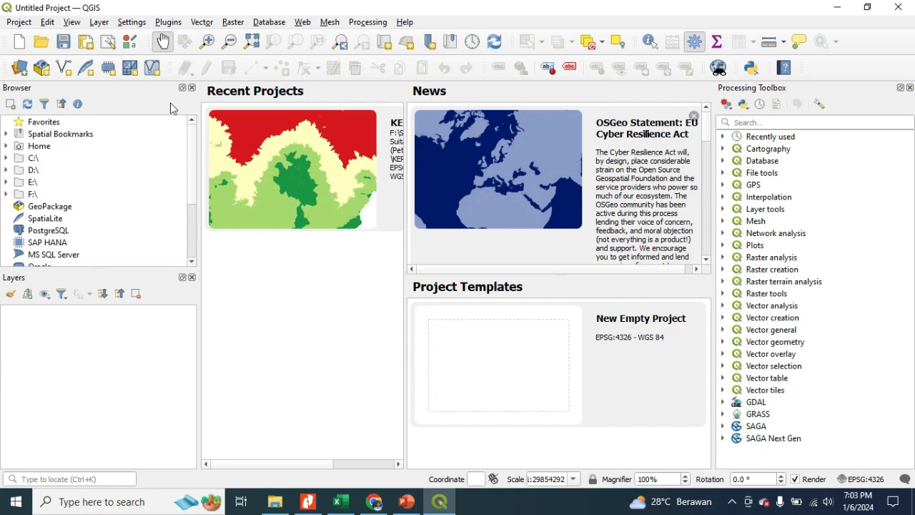
pyautogui.click(168, 23)
pyautogui.moveTo(131, 22)
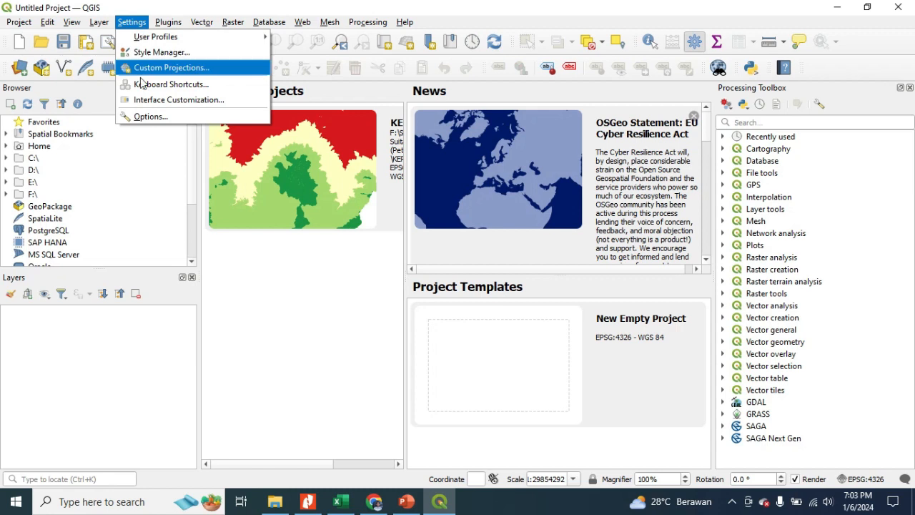
pyautogui.click(149, 116)
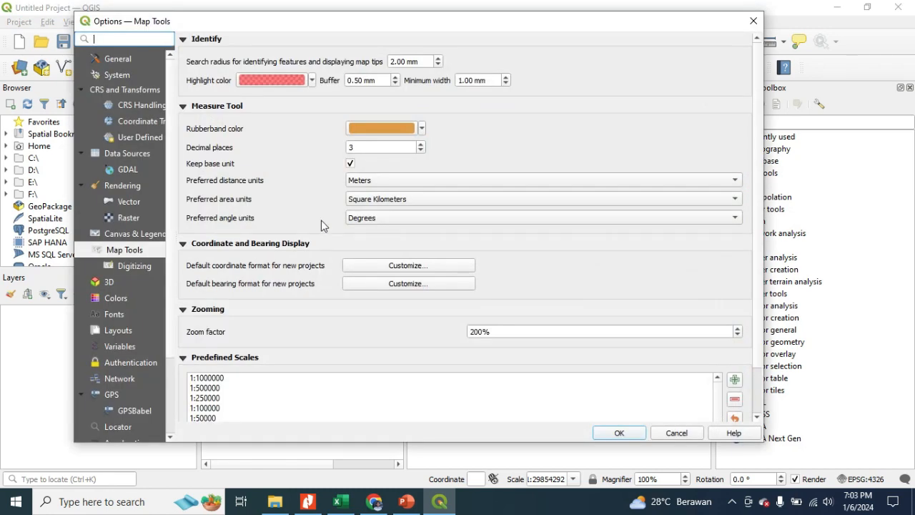
pyautogui.click(129, 254)
pyautogui.click(376, 200)
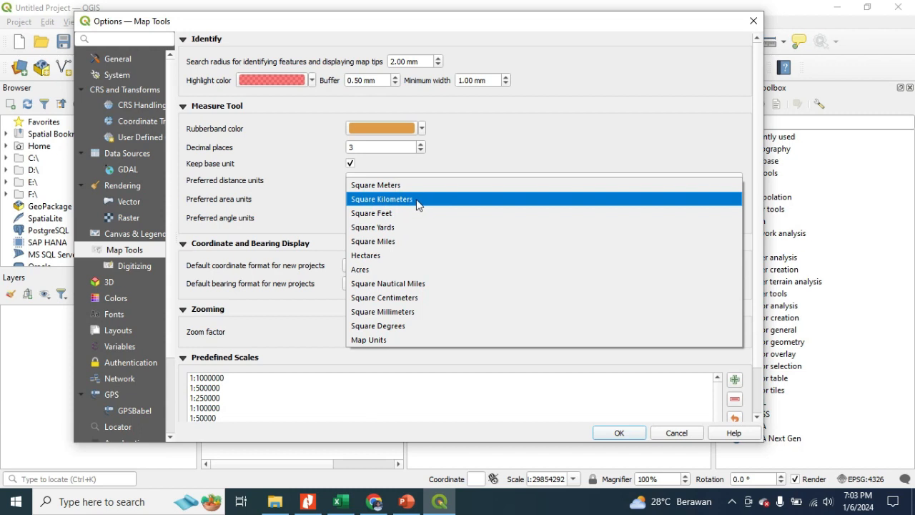
pyautogui.click(418, 202)
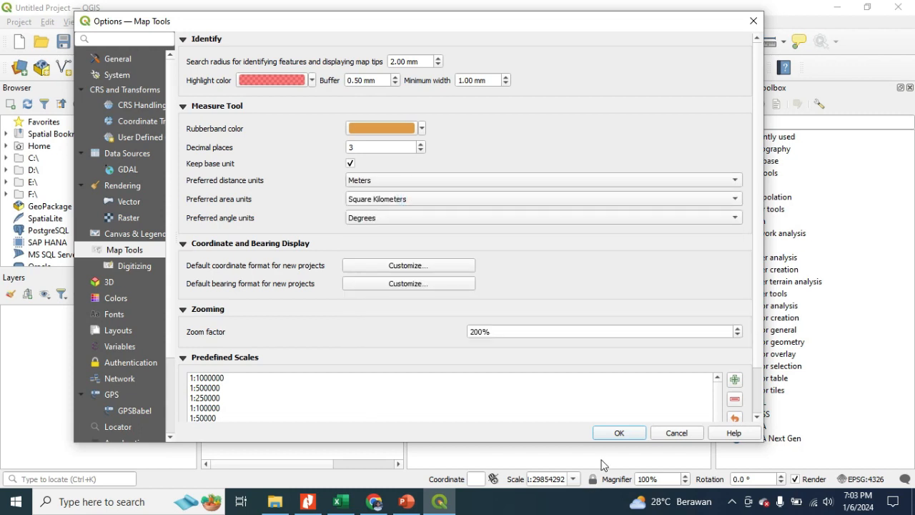
pyautogui.click(621, 435)
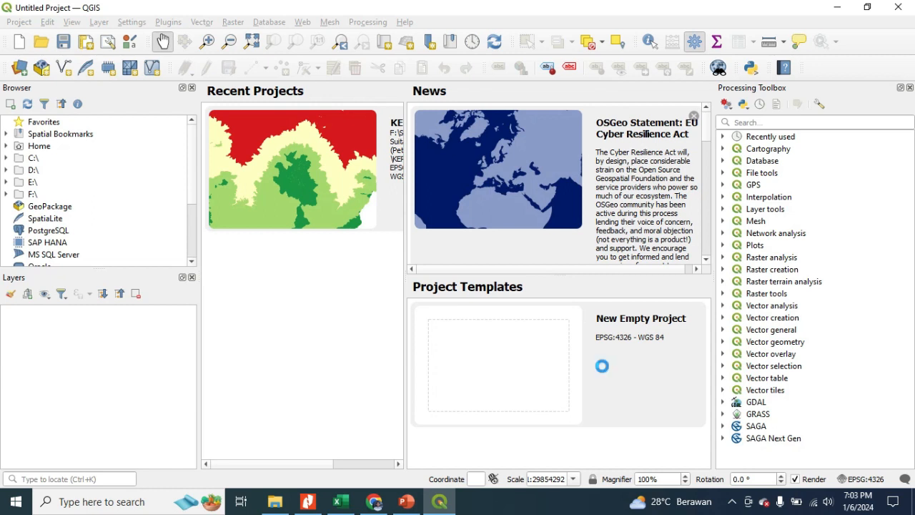
# Browse drive F to the PELATIHAN folder and expand Site Suitability untuk Kebencanaan, its Data folder and the DEMNAS folder.
pyautogui.doubleClick(15, 194)
pyautogui.scroll(-1, 14, 203)
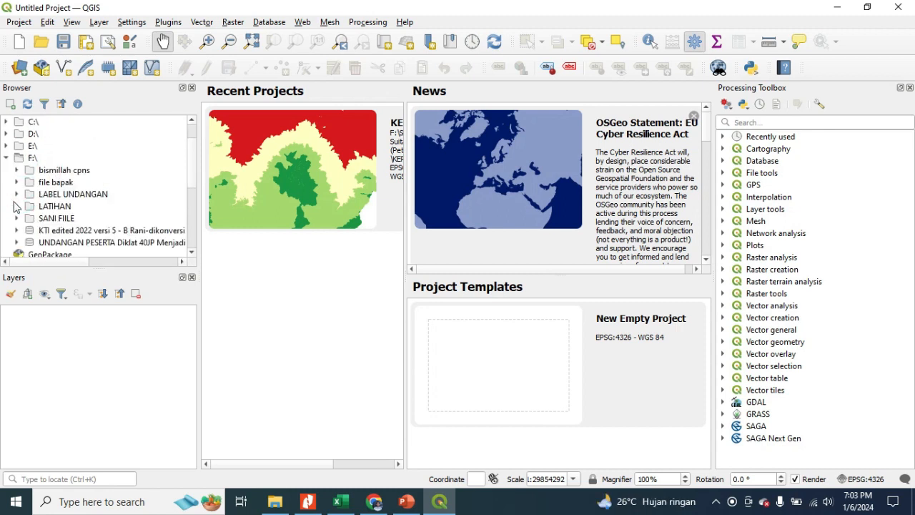
pyautogui.scroll(-1, 16, 205)
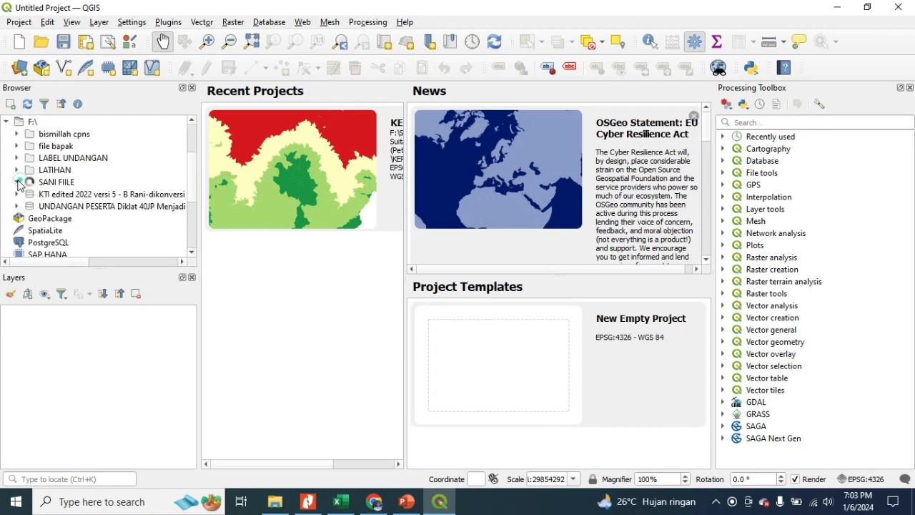
pyautogui.scroll(-3, 32, 207)
pyautogui.scroll(-3, 38, 211)
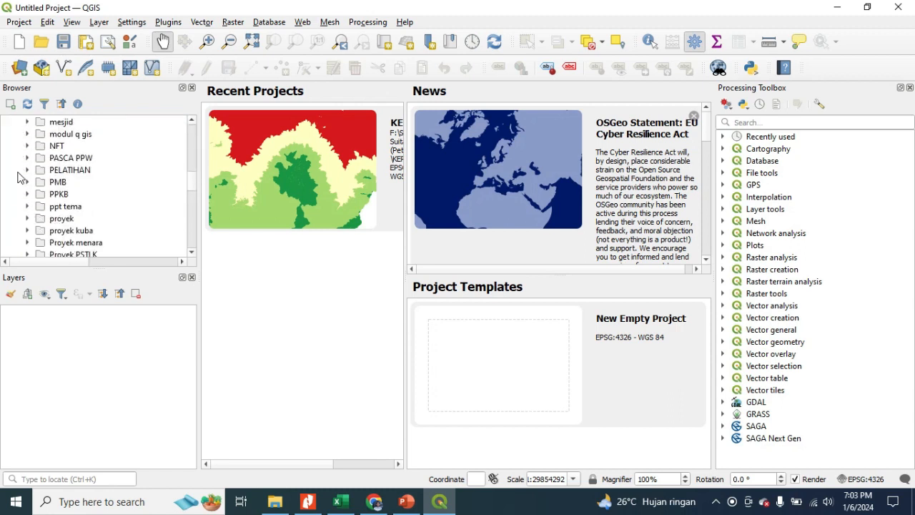
pyautogui.click(27, 170)
pyautogui.scroll(-2, 63, 204)
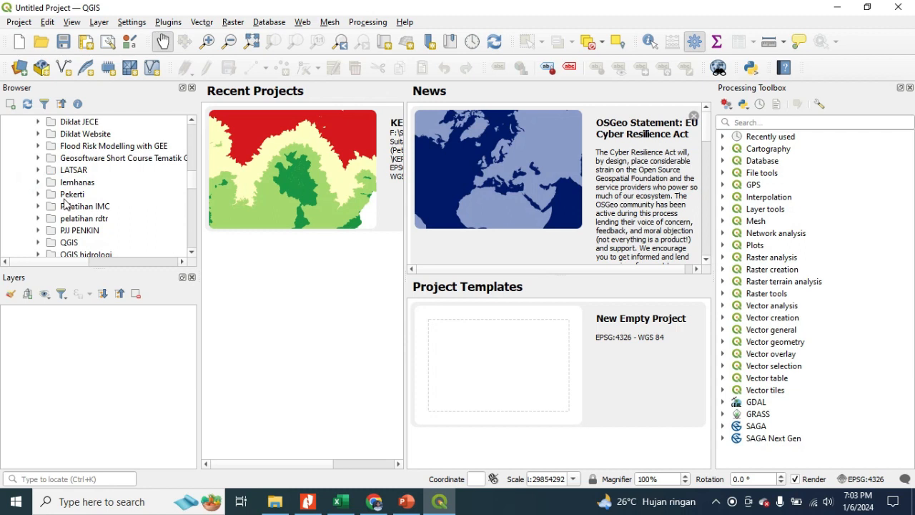
pyautogui.scroll(-2, 64, 204)
pyautogui.click(39, 193)
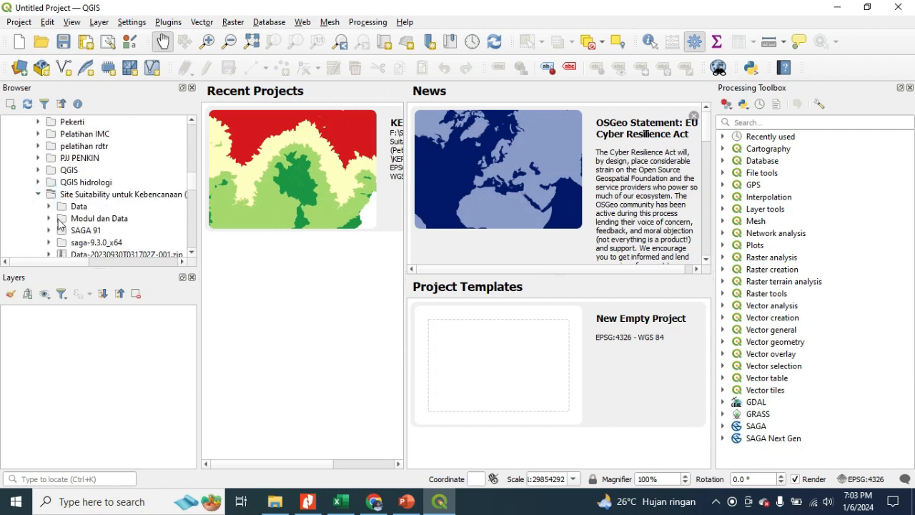
pyautogui.click(49, 206)
pyautogui.click(61, 218)
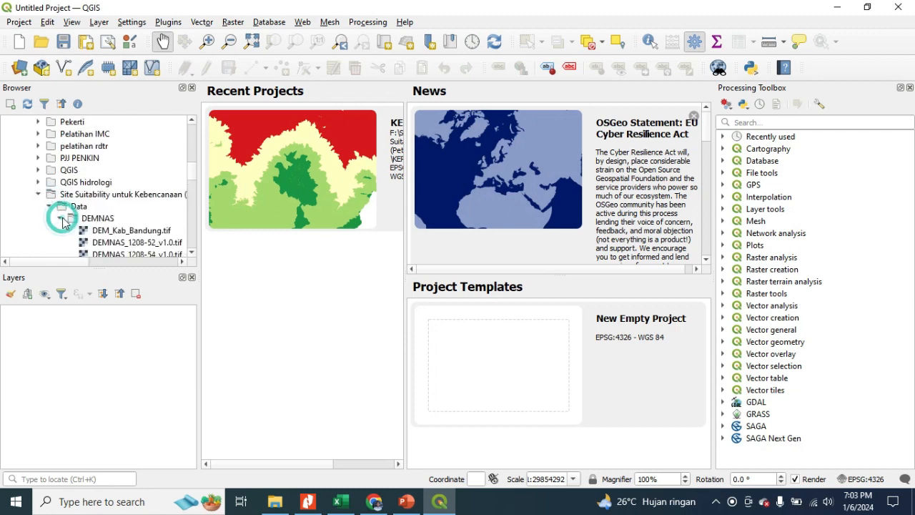
# Add DEM_Kab_Bandung.tif and Sungai_Kab-Bandung.shp to the project, with the river layer above the DEM.
pyautogui.scroll(-2, 63, 221)
pyautogui.moveTo(131, 158); pyautogui.dragTo(92, 391)
pyautogui.scroll(-4, 83, 223)
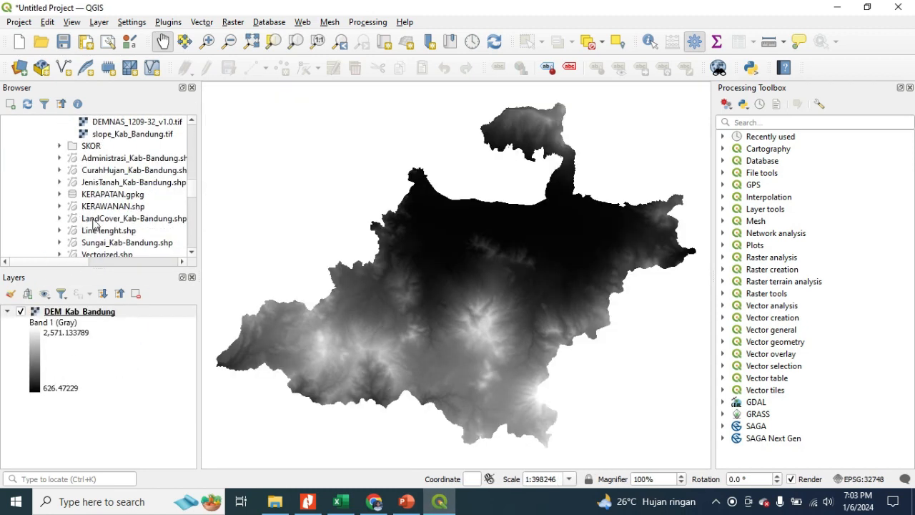
pyautogui.moveTo(107, 243)
pyautogui.mouseDown()
pyautogui.moveTo(118, 243)
pyautogui.moveTo(112, 314)
pyautogui.mouseUp()
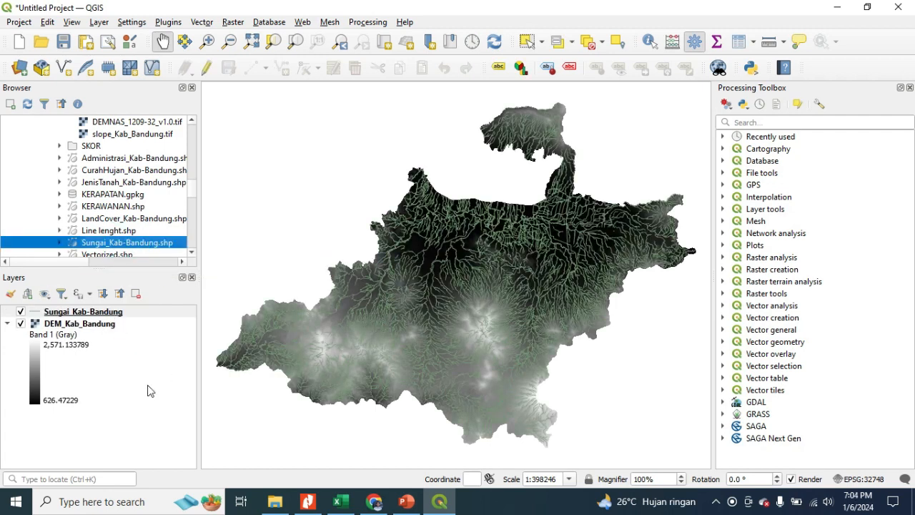
# Compare the DEM with and without the Sungai_Kab-Bandung rivers, then leave the river layer hidden.
pyautogui.click(111, 325)
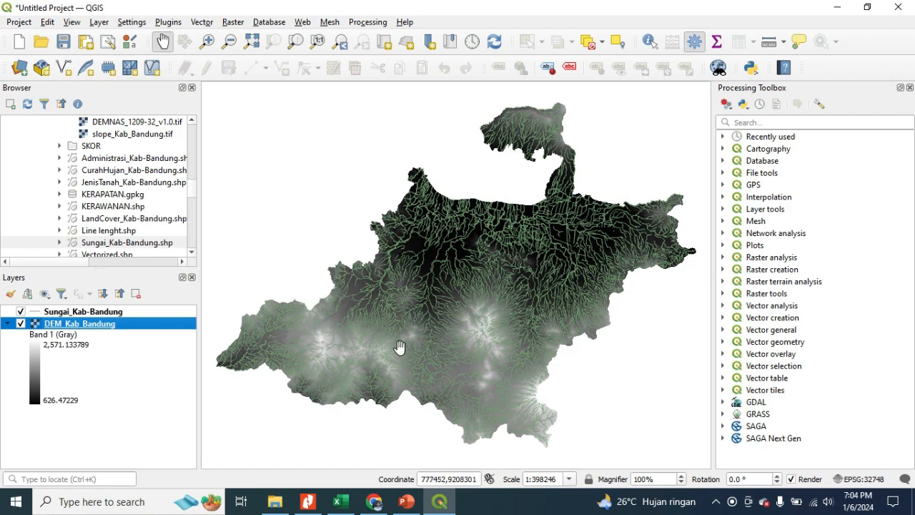
pyautogui.click(21, 311)
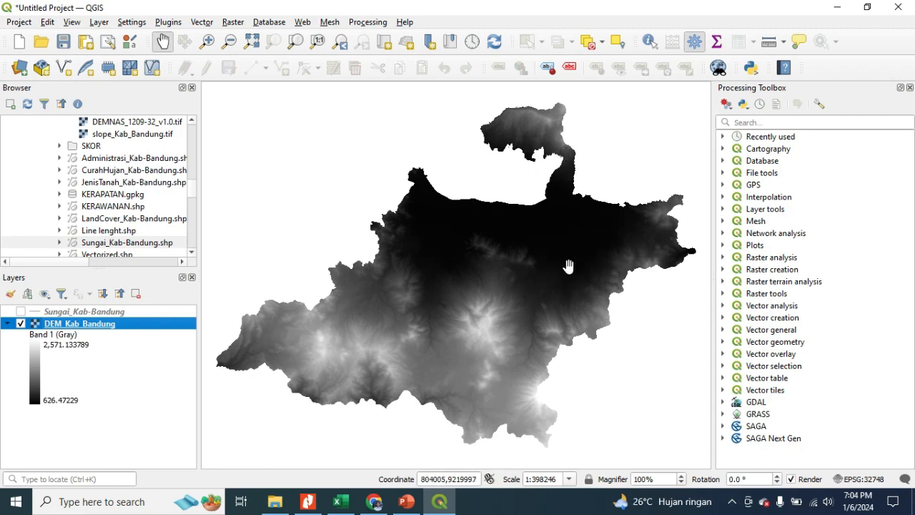
pyautogui.click(20, 313)
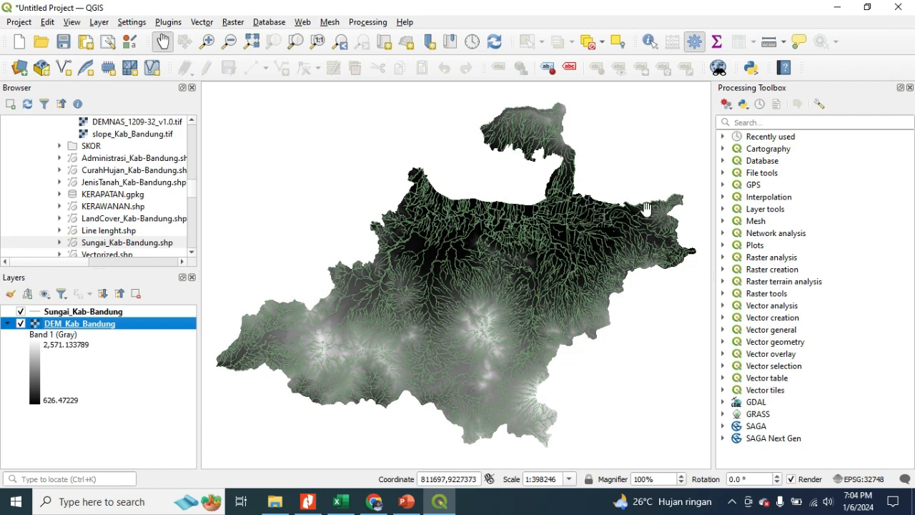
pyautogui.click(21, 311)
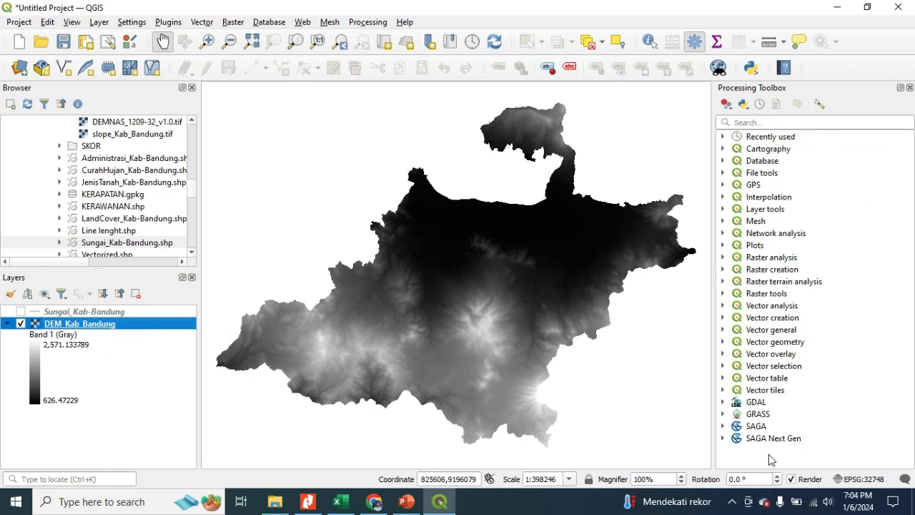
# Run SAGA Next Gen's Fill Sinks (Wang & Liu) on DEM_Kab_Bandung with a 0.1 degree minimum slope and temporary outputs.
pyautogui.click(763, 123)
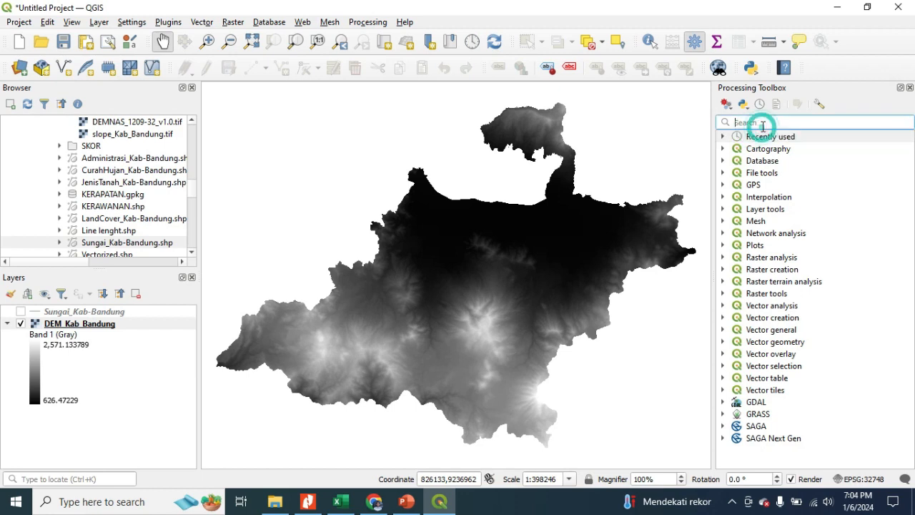
pyautogui.write('fill')
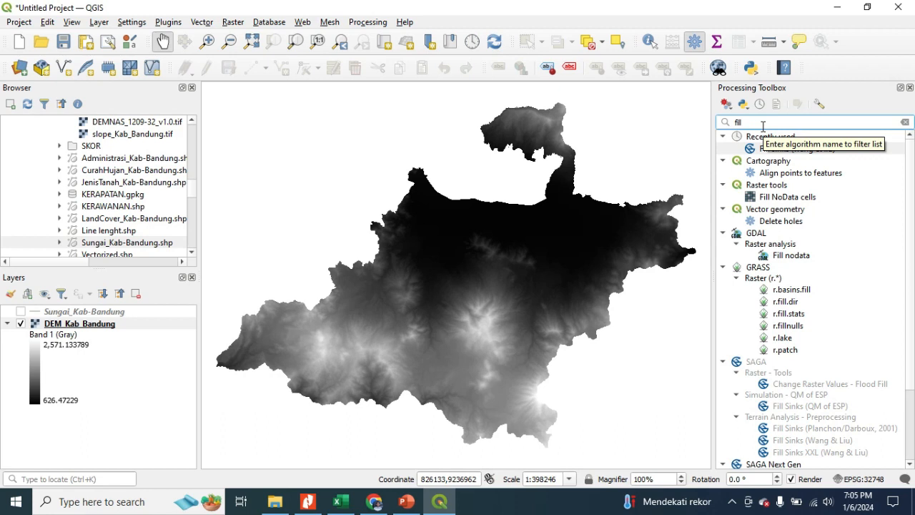
pyautogui.write(' sin')
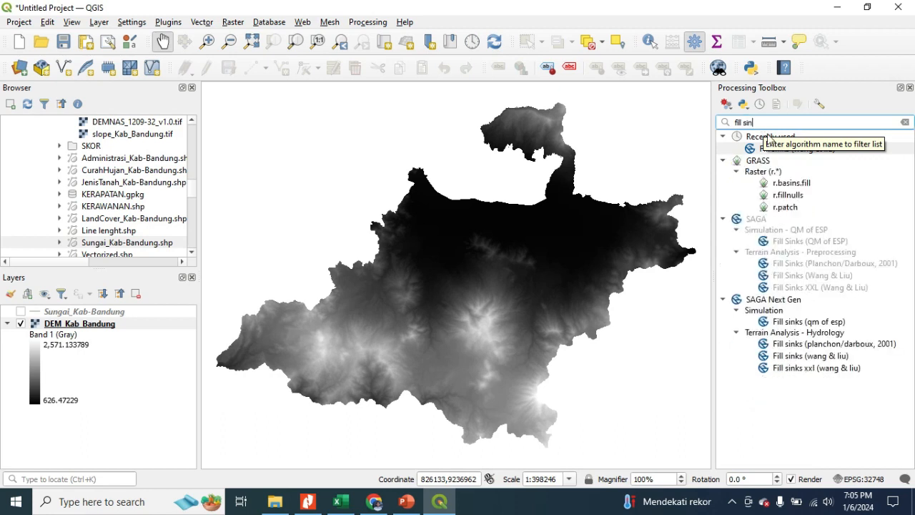
pyautogui.click(796, 357)
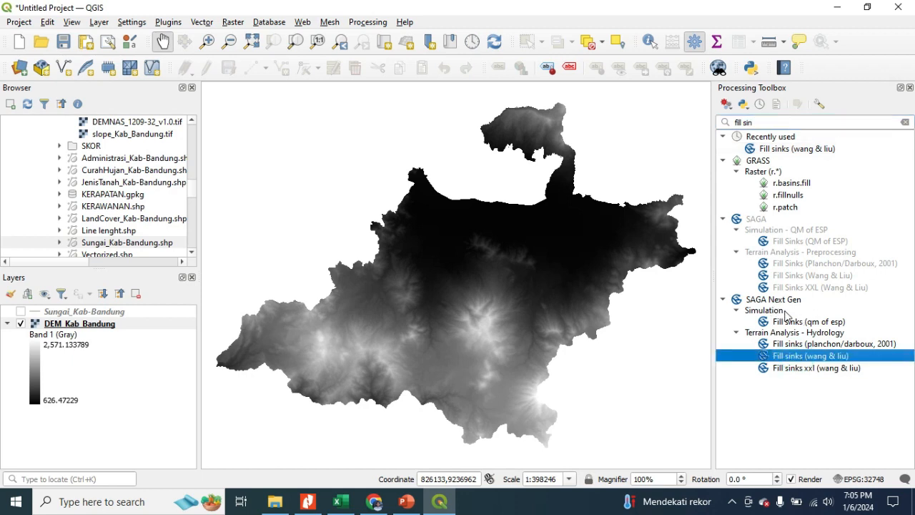
pyautogui.doubleClick(785, 357)
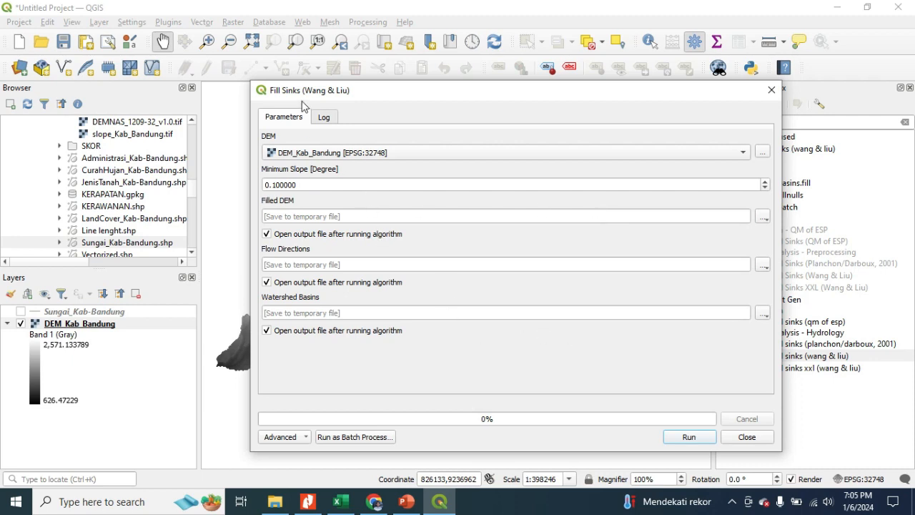
pyautogui.click(312, 156)
pyautogui.click(319, 157)
pyautogui.click(691, 438)
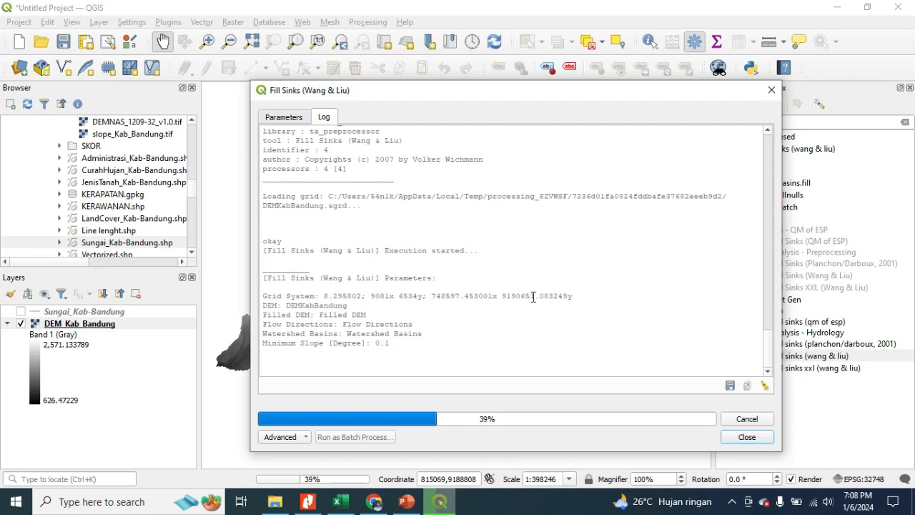
pyautogui.click(745, 437)
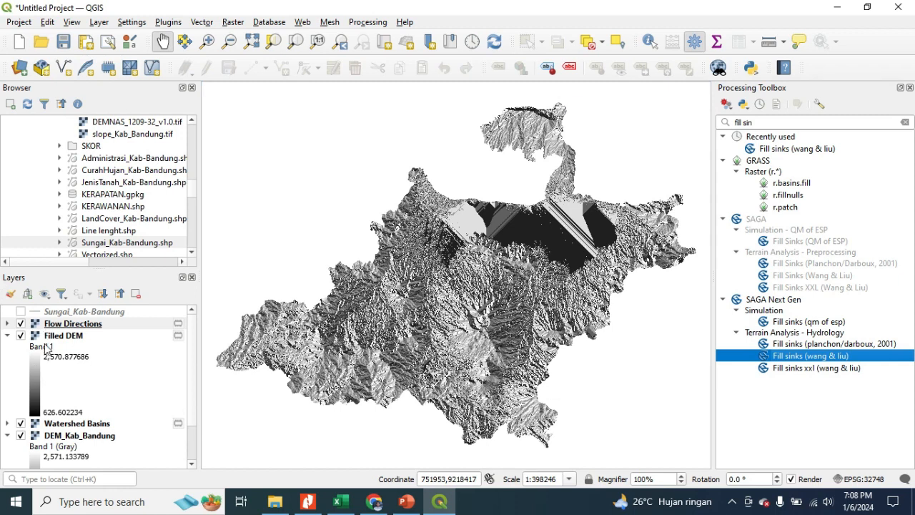
# Move Watershed Basins above Flow Directions and hide the Flow Directions, Filled DEM and DEM_Kab_Bandung layers.
pyautogui.click(7, 336)
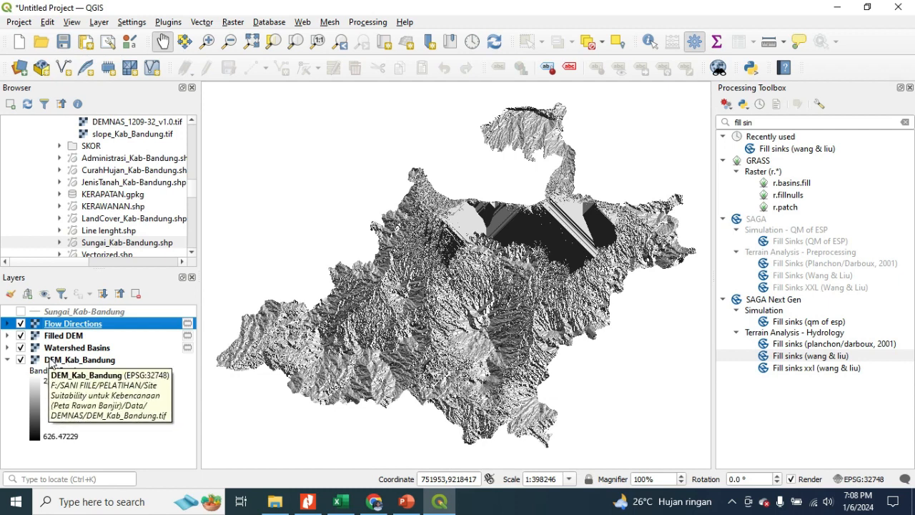
pyautogui.click(21, 324)
pyautogui.click(20, 335)
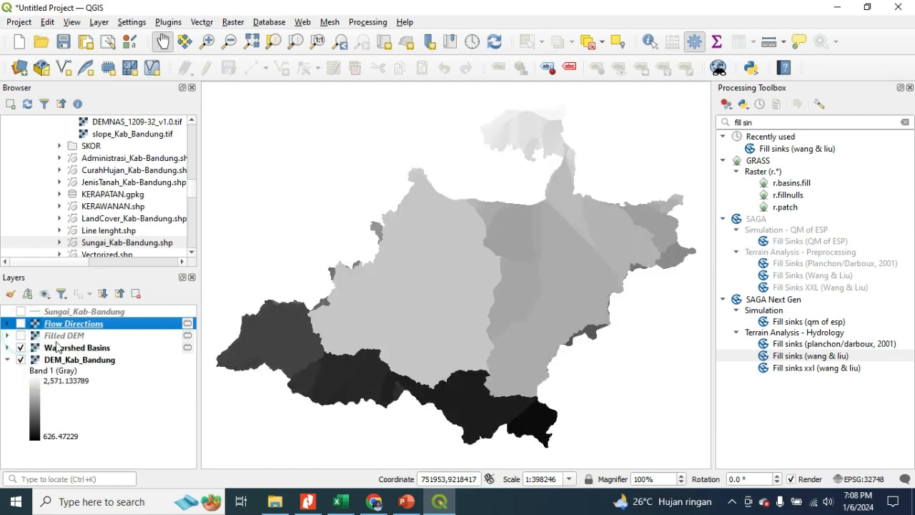
pyautogui.moveTo(79, 354); pyautogui.dragTo(82, 326)
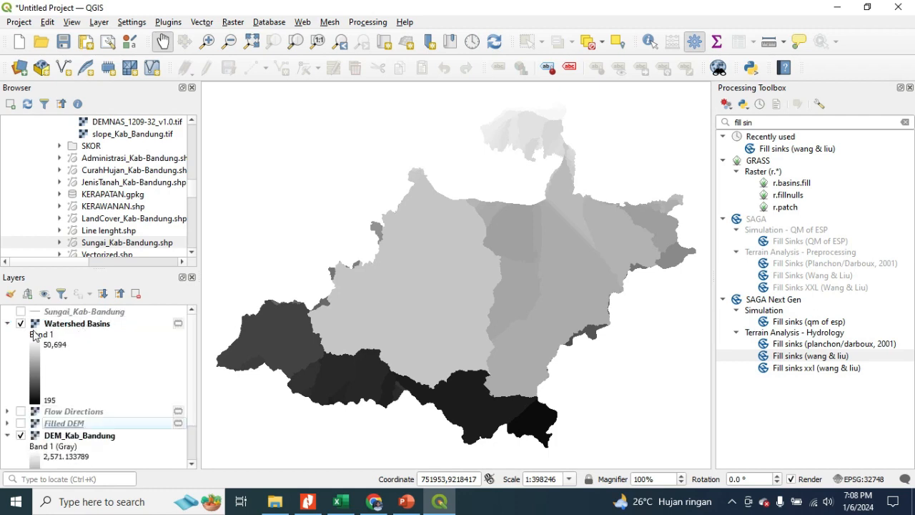
pyautogui.click(7, 323)
pyautogui.click(20, 360)
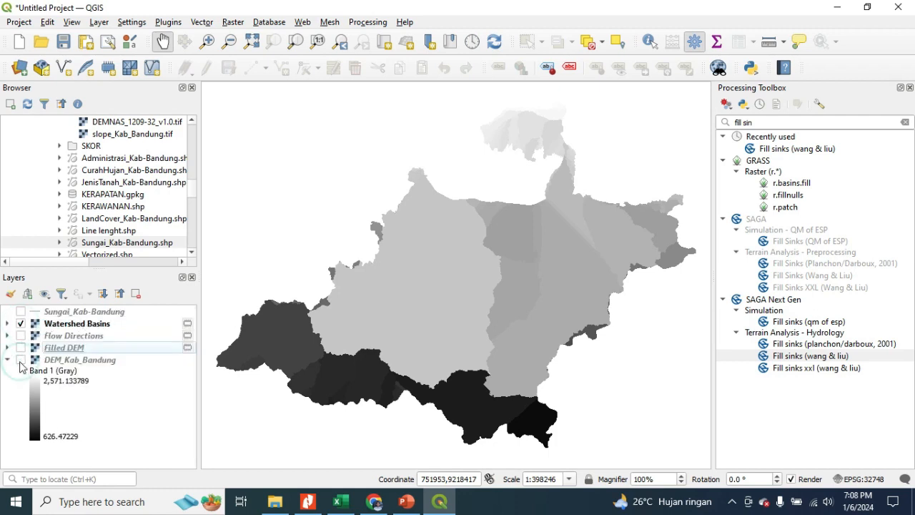
# Show the Sungai_Kab-Bandung rivers over the Watershed Basins and examine how the river network falls within the basins.
pyautogui.click(21, 312)
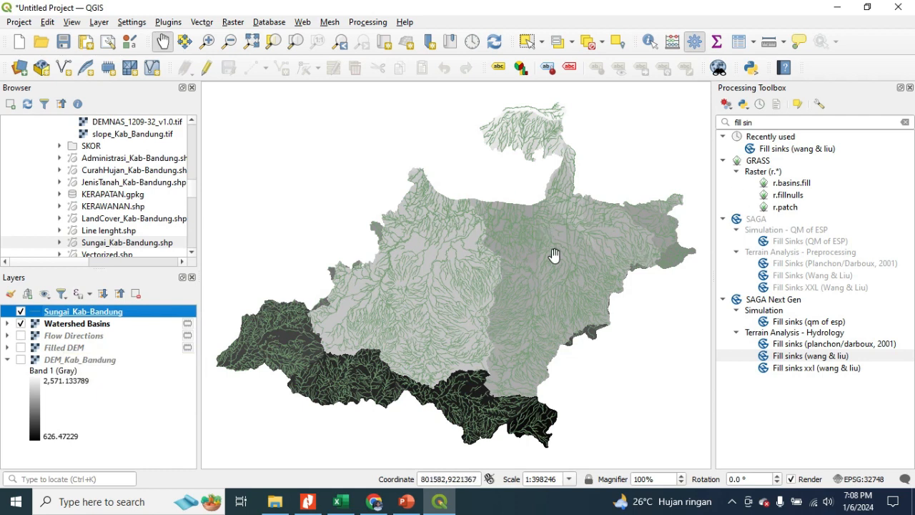
pyautogui.scroll(1, 558, 261)
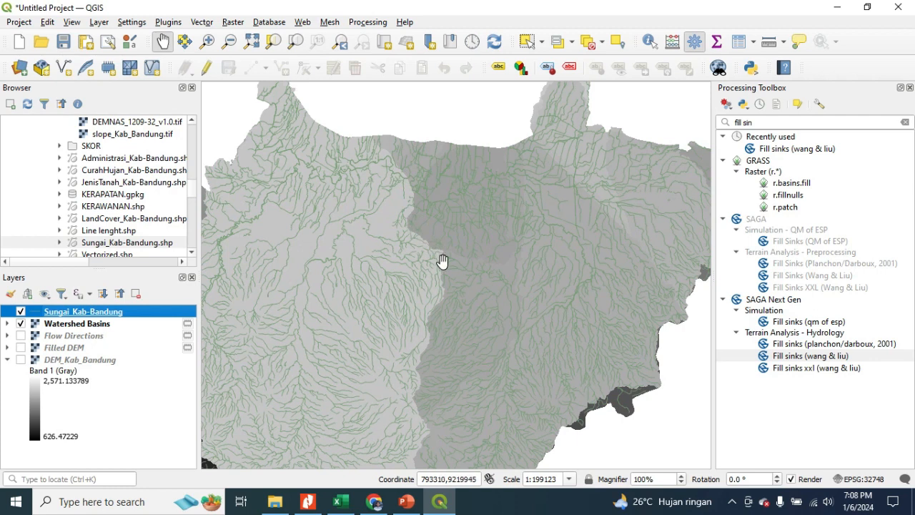
pyautogui.scroll(-1, 432, 307)
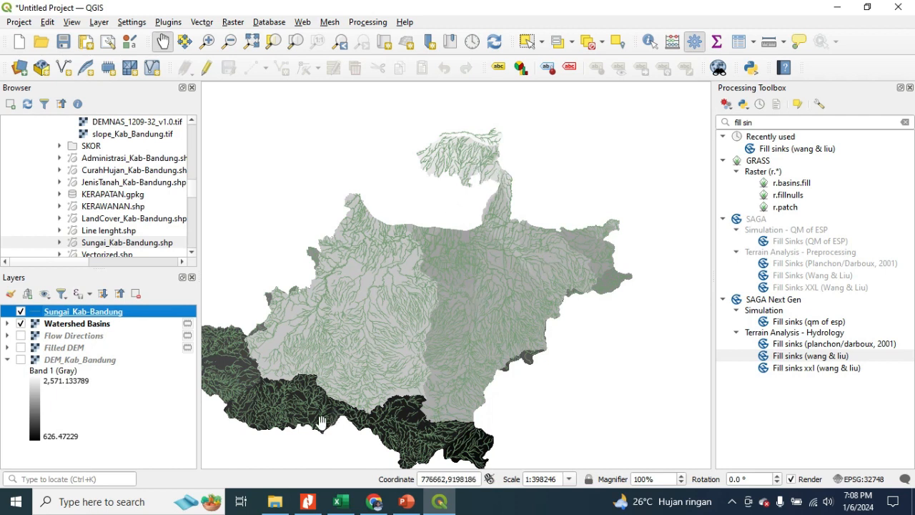
pyautogui.scroll(2, 287, 364)
pyautogui.scroll(-1, 300, 360)
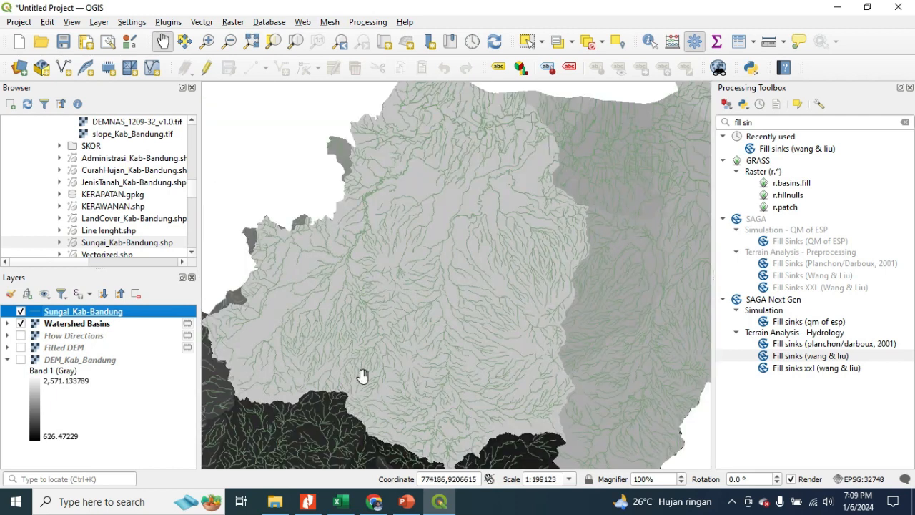
pyautogui.scroll(-1, 379, 376)
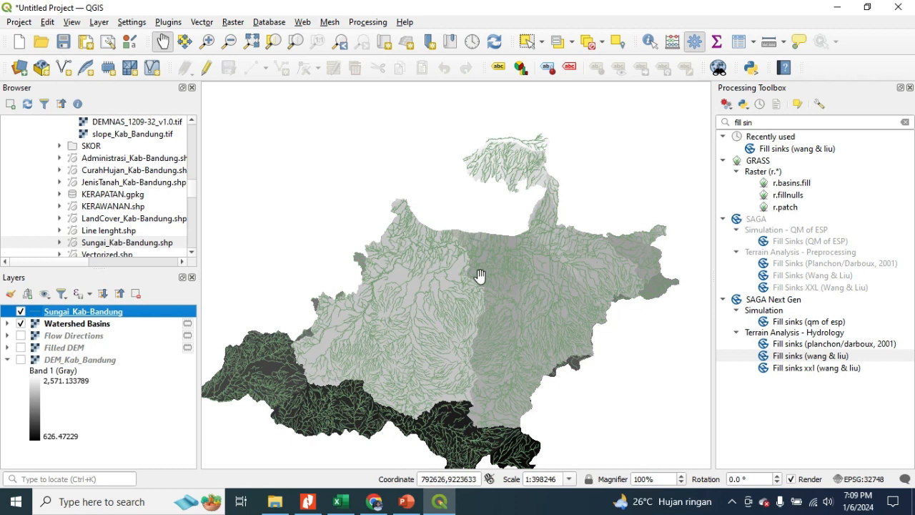
# Compare the Sungai_Kab-Bandung rivers with and without the Watershed Basins layer, leaving both layers visible.
pyautogui.click(21, 324)
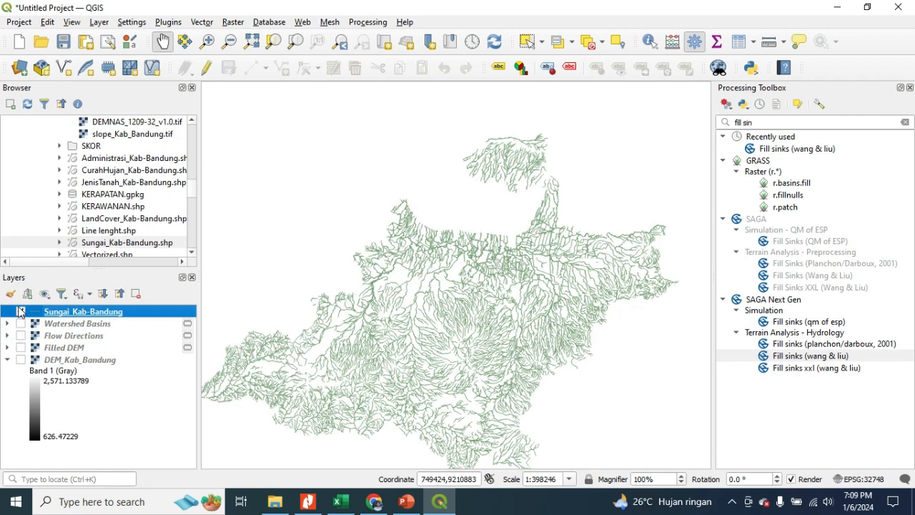
pyautogui.doubleClick(21, 312)
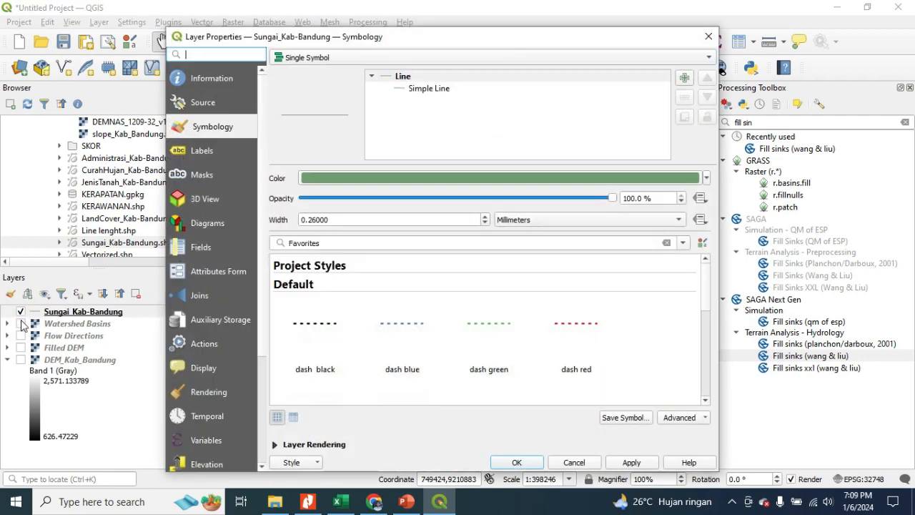
pyautogui.click(574, 463)
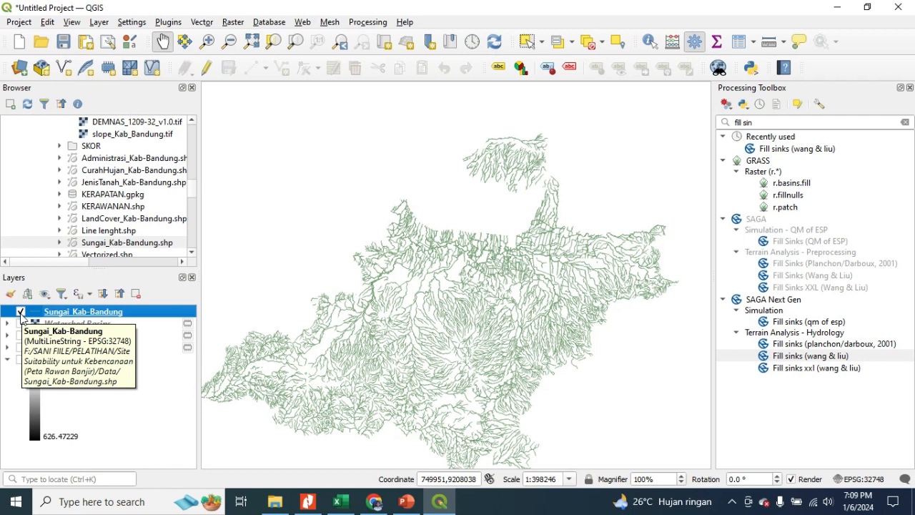
pyautogui.click(20, 323)
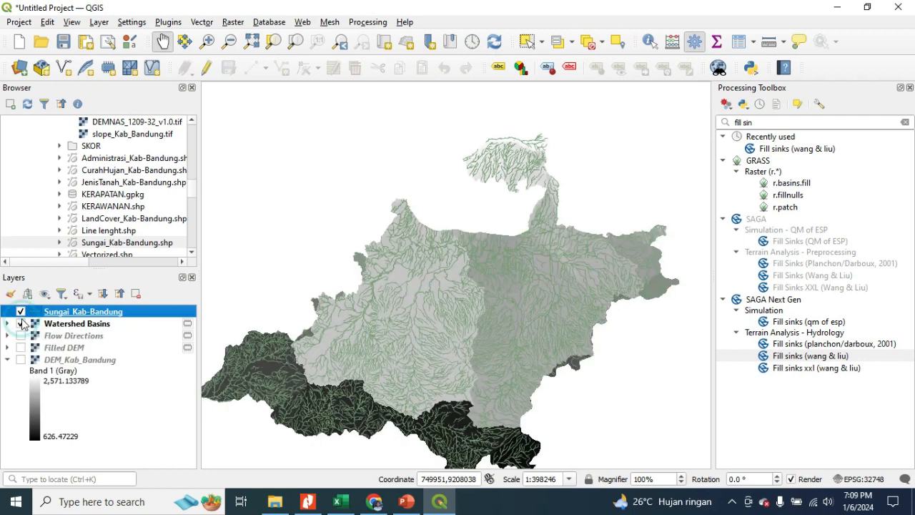
# Polygonize Band 1 of the Watershed Basins raster into a temporary vector layer with the field DN.
pyautogui.click(106, 325)
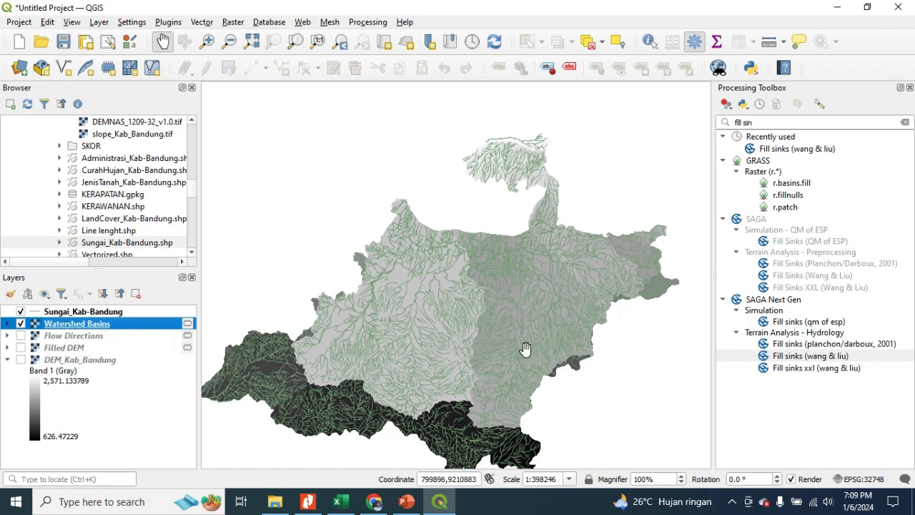
pyautogui.click(725, 138)
pyautogui.click(723, 149)
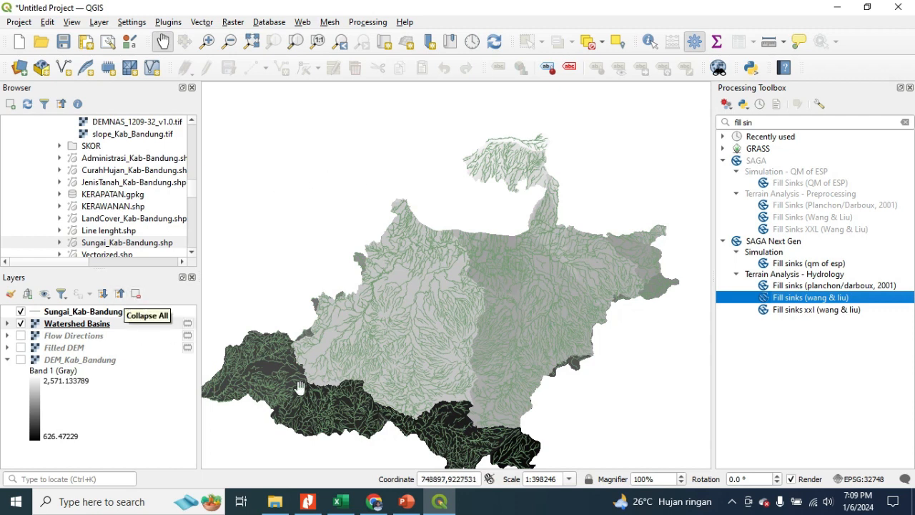
pyautogui.click(233, 22)
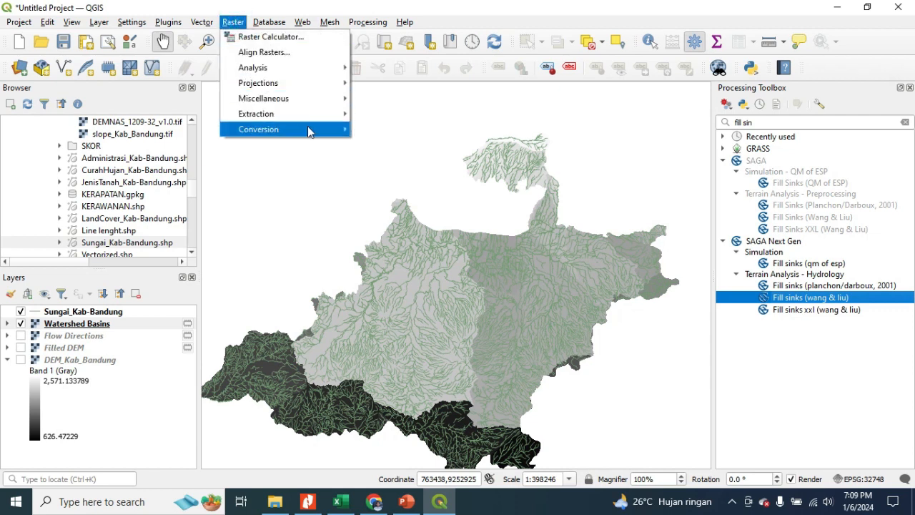
pyautogui.moveTo(316, 126)
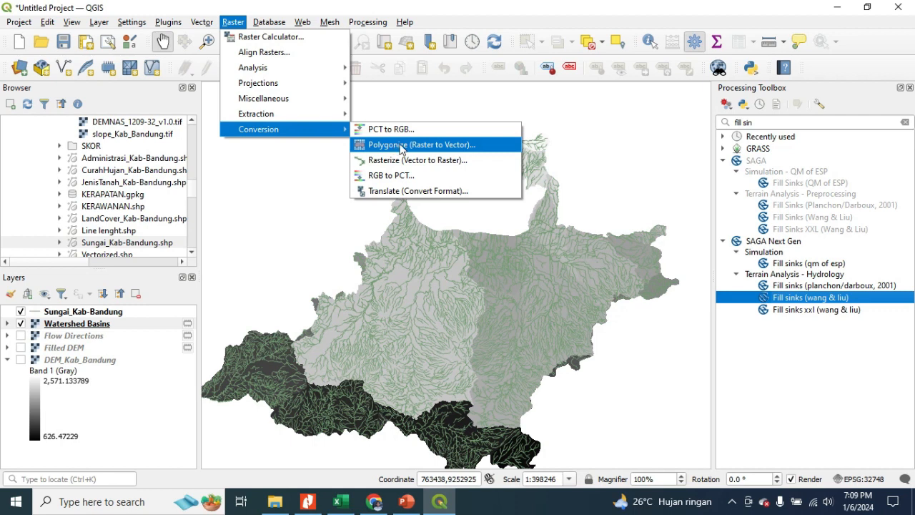
pyautogui.click(451, 147)
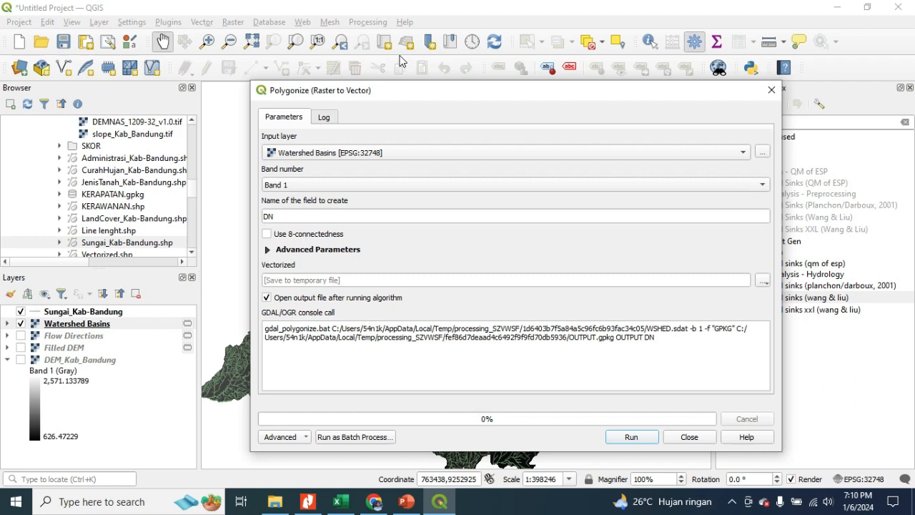
pyautogui.click(421, 152)
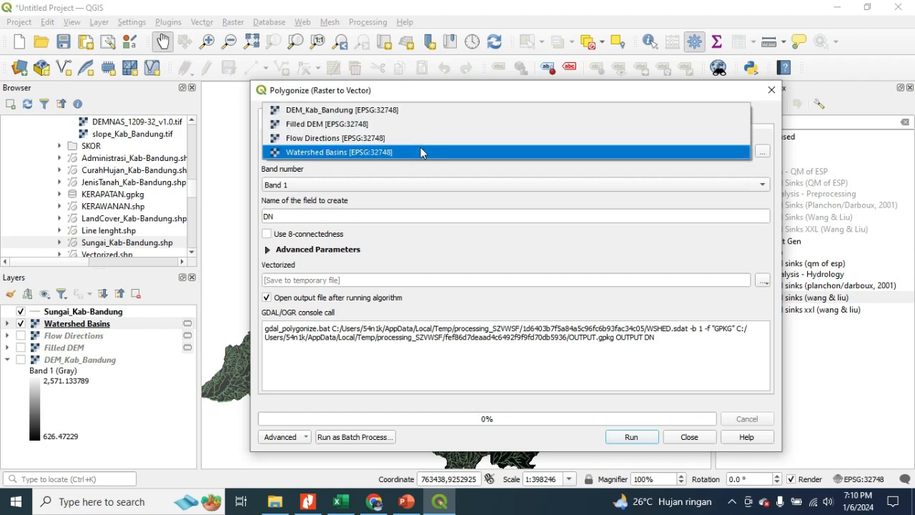
pyautogui.click(422, 153)
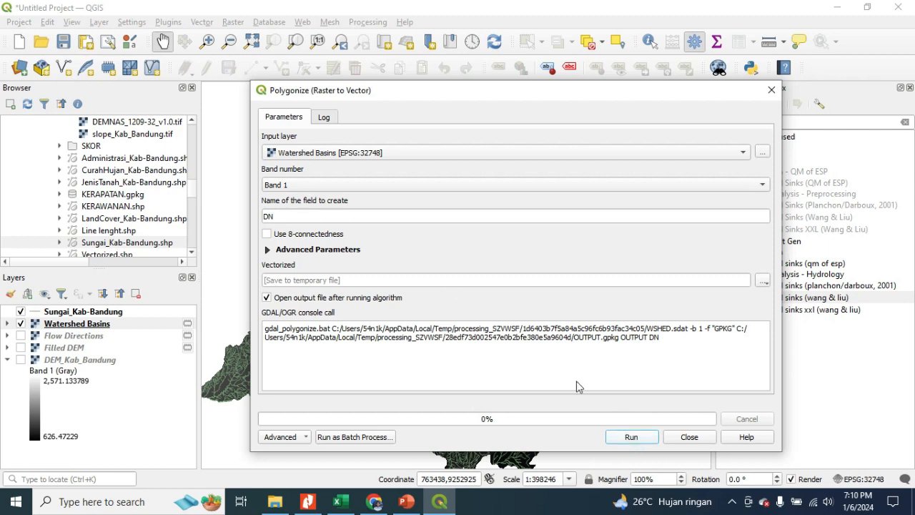
pyautogui.click(616, 434)
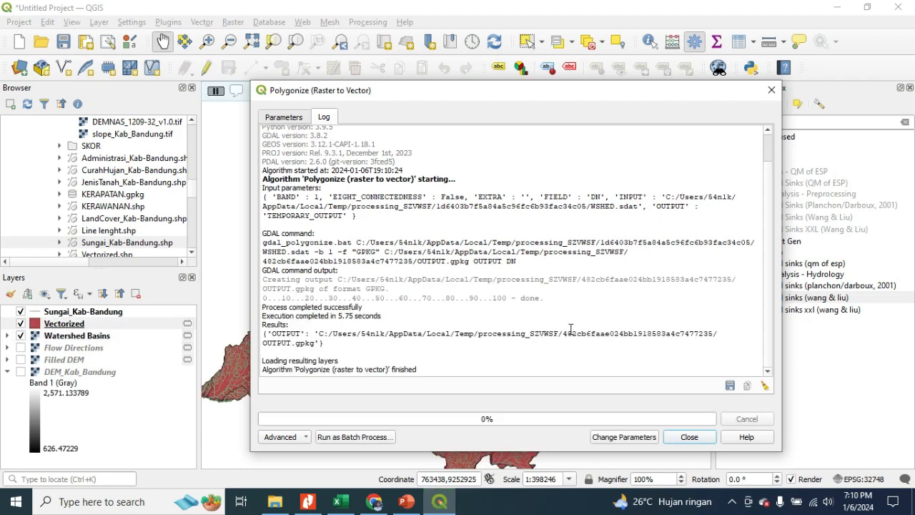
pyautogui.click(689, 437)
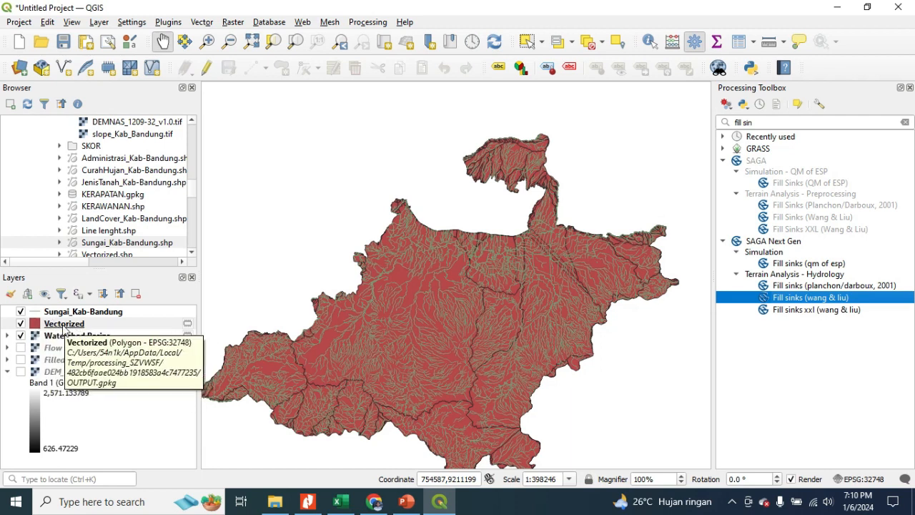
# Hide the Watershed Basins raster and inspect the Vectorized basin polygons together with the rivers.
pyautogui.click(20, 336)
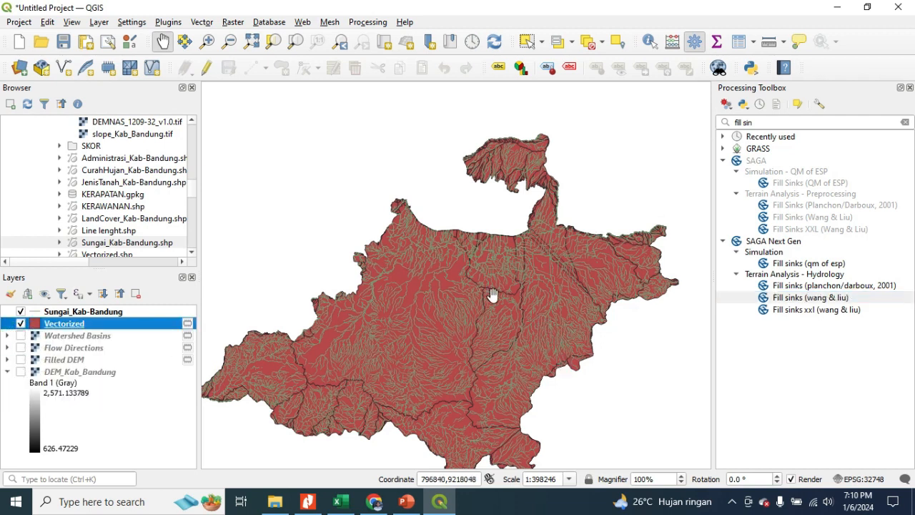
pyautogui.scroll(3, 492, 286)
pyautogui.scroll(-3, 492, 285)
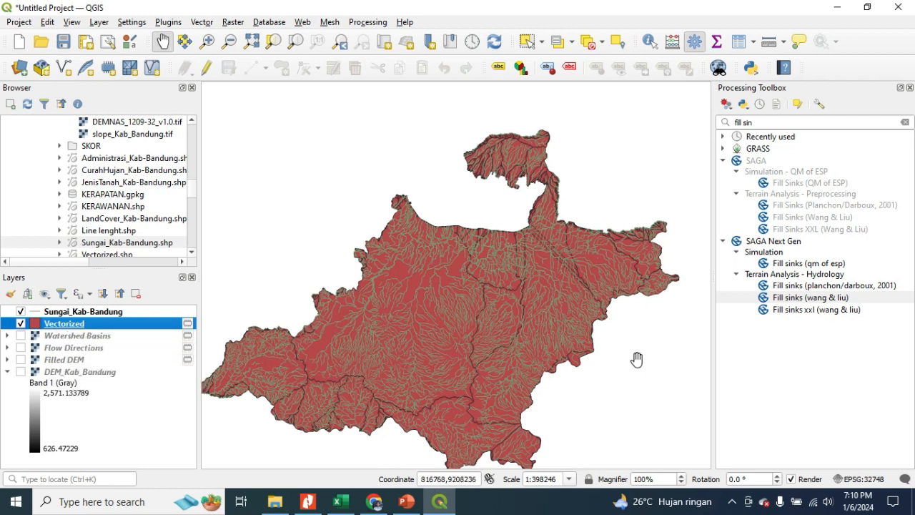
# Replace the processing tool search with "sum li" to find Sum line lengths.
pyautogui.click(770, 121)
pyautogui.moveTo(769, 122); pyautogui.dragTo(729, 123)
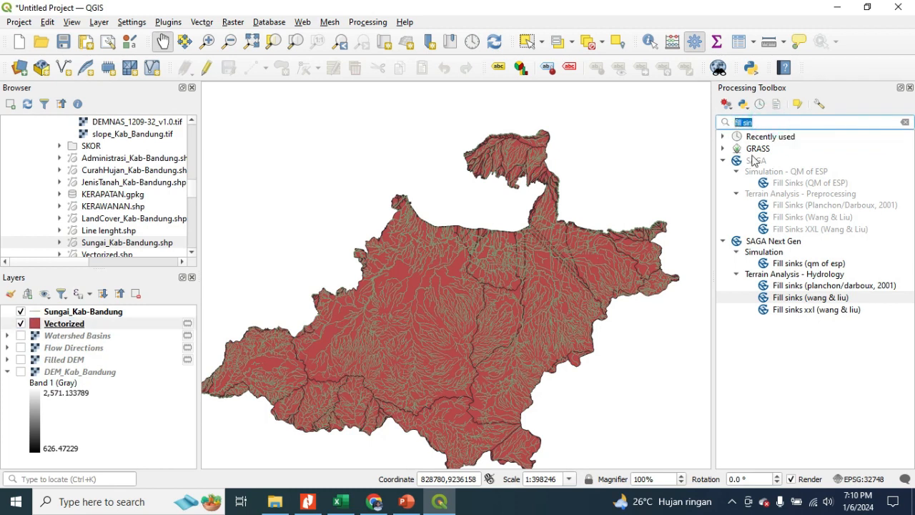
pyautogui.press('BackSpace')
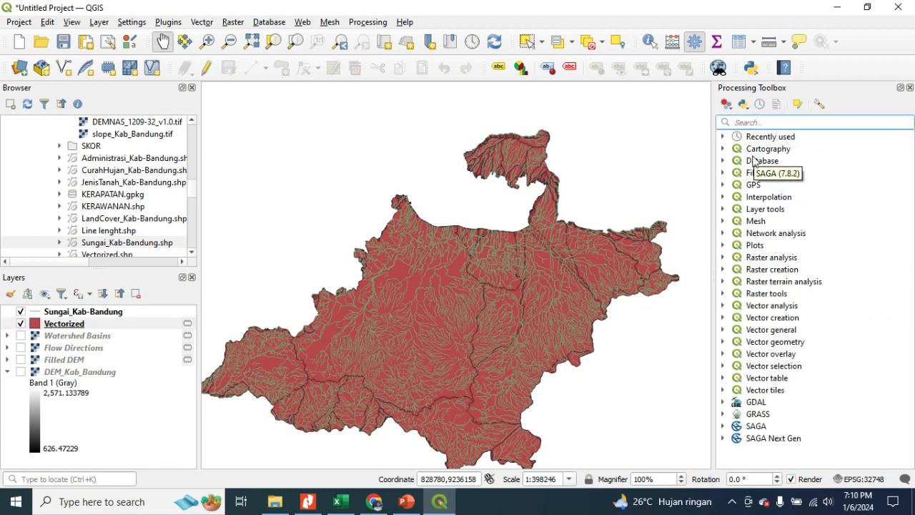
pyautogui.write('sum')
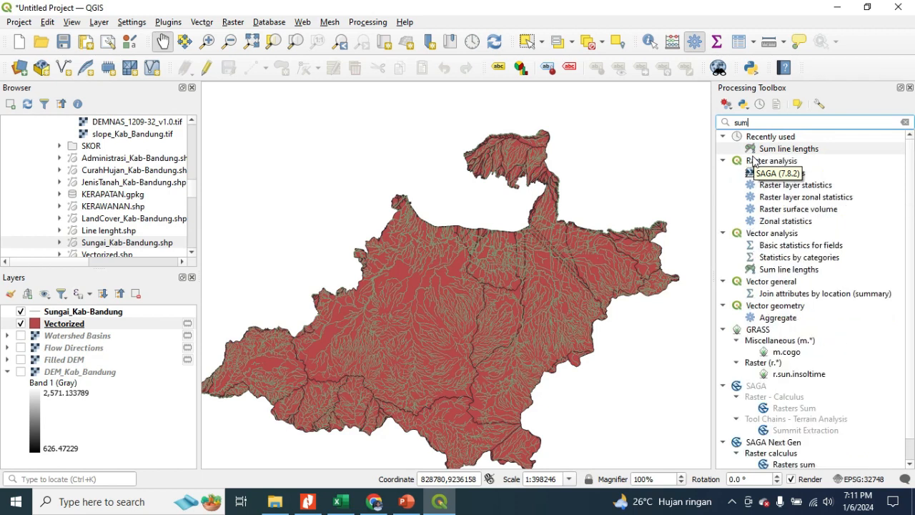
pyautogui.write(' li')
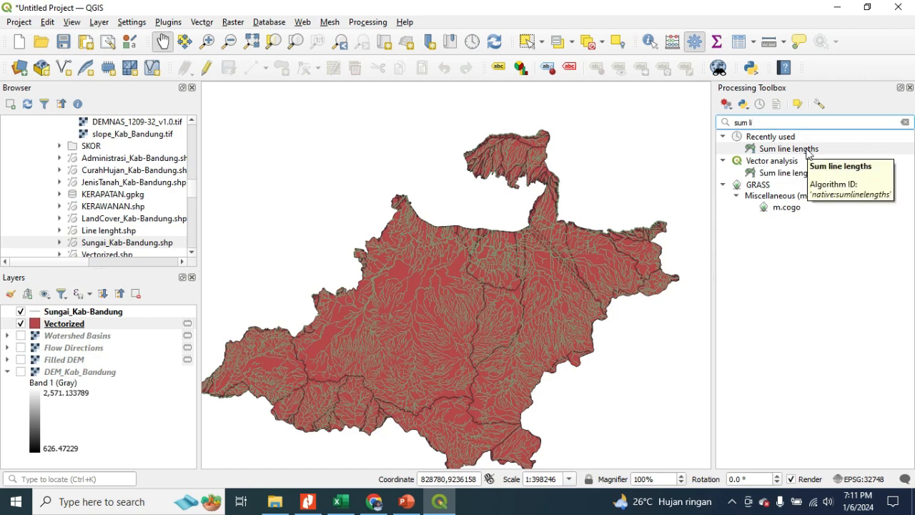
# Run Sum line lengths with Vectorized polygons and Sungai_Kab-Bandung lines, using the LENGTH and COUNT fields and a temporary output.
pyautogui.scroll(2, 479, 271)
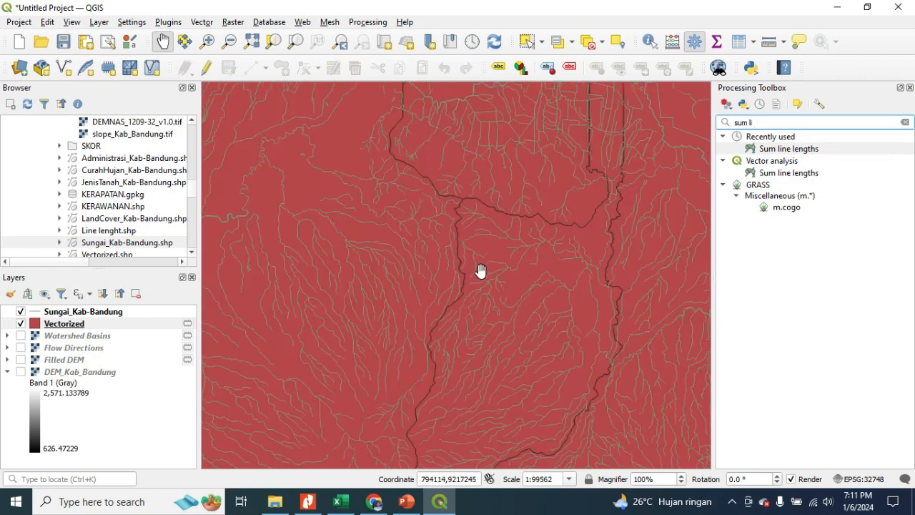
pyautogui.scroll(-2, 451, 223)
pyautogui.scroll(2, 451, 223)
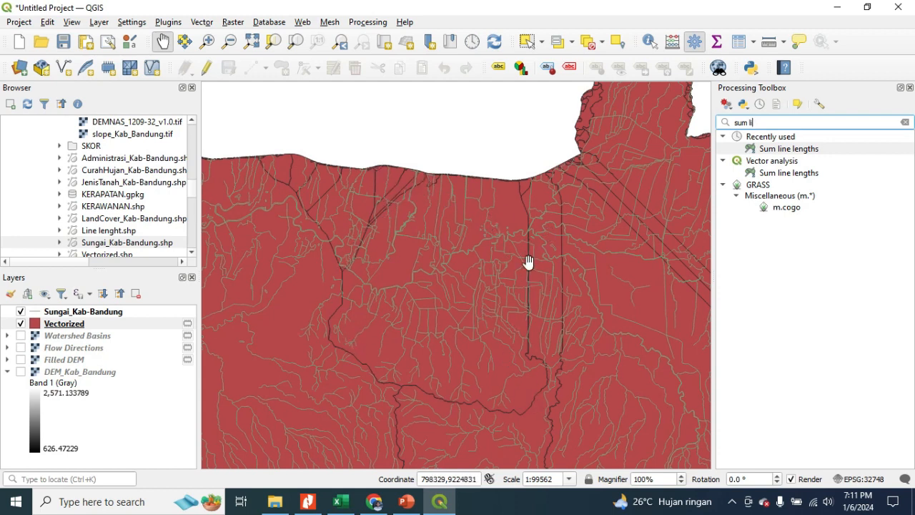
pyautogui.doubleClick(784, 151)
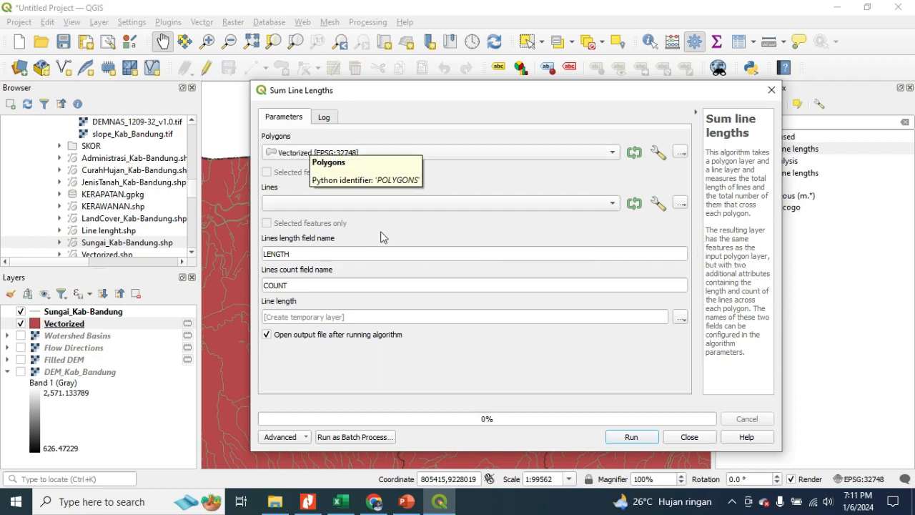
pyautogui.click(412, 205)
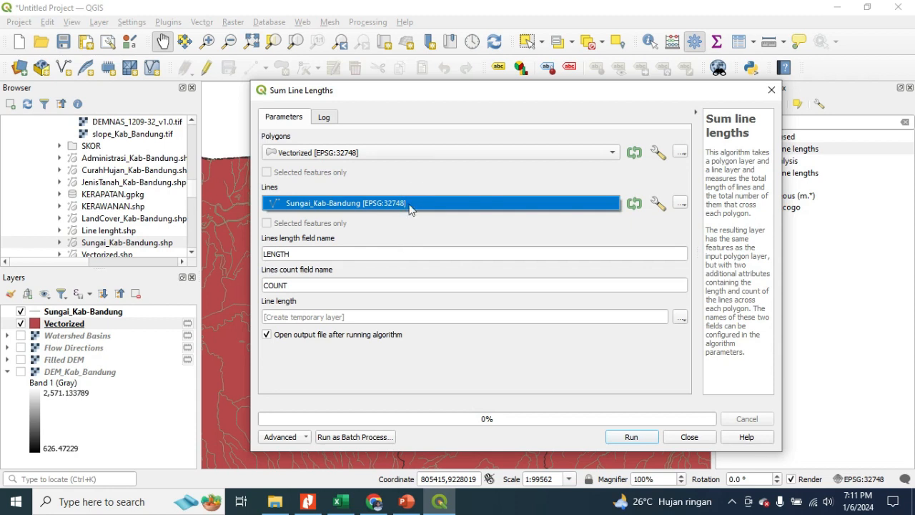
pyautogui.click(408, 203)
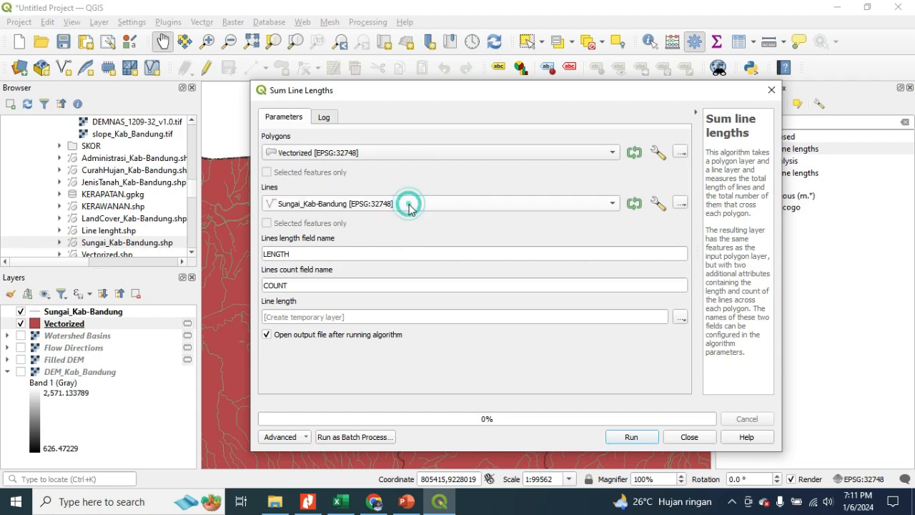
pyautogui.click(630, 437)
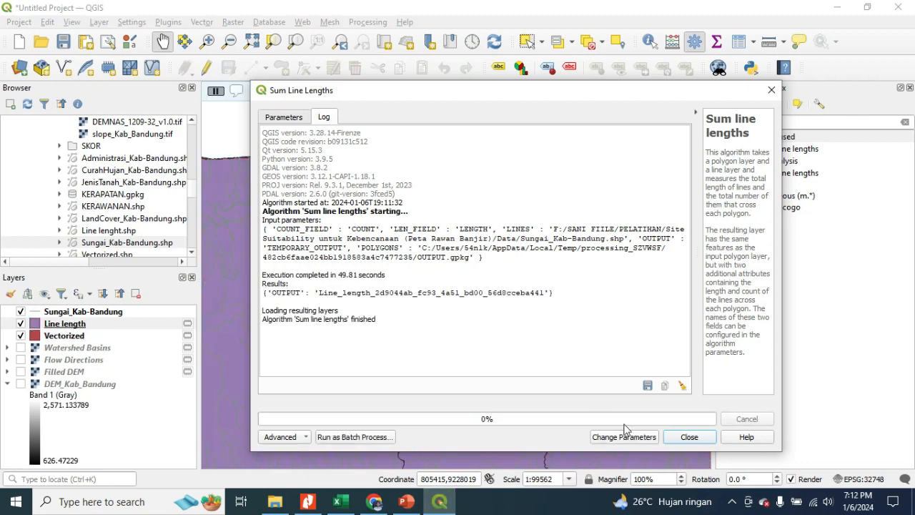
pyautogui.click(687, 436)
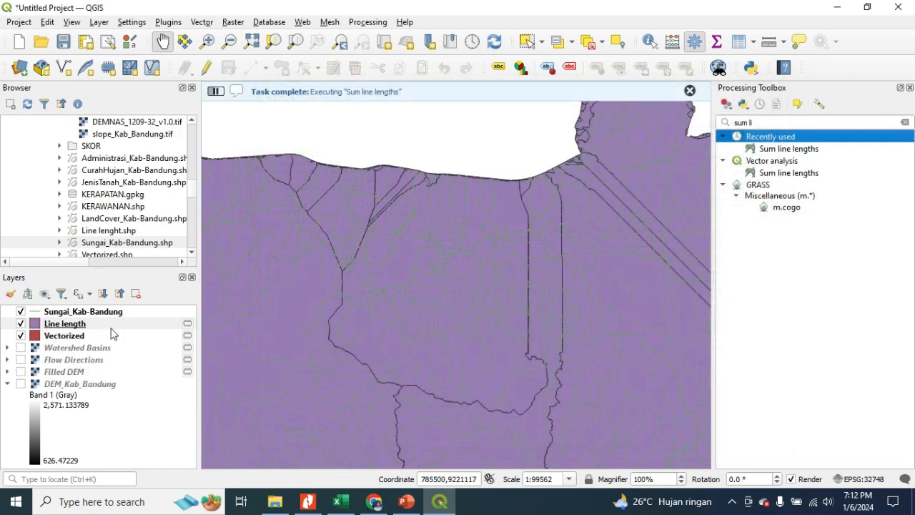
# Hide the Vectorized and Sungai_Kab-Bandung layers, and select the Line length layer to view its basins.
pyautogui.click(21, 336)
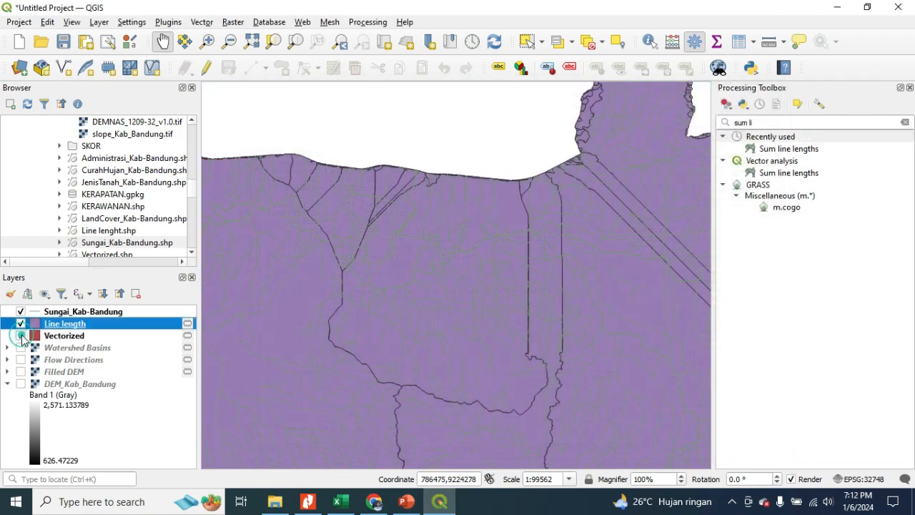
pyautogui.click(21, 311)
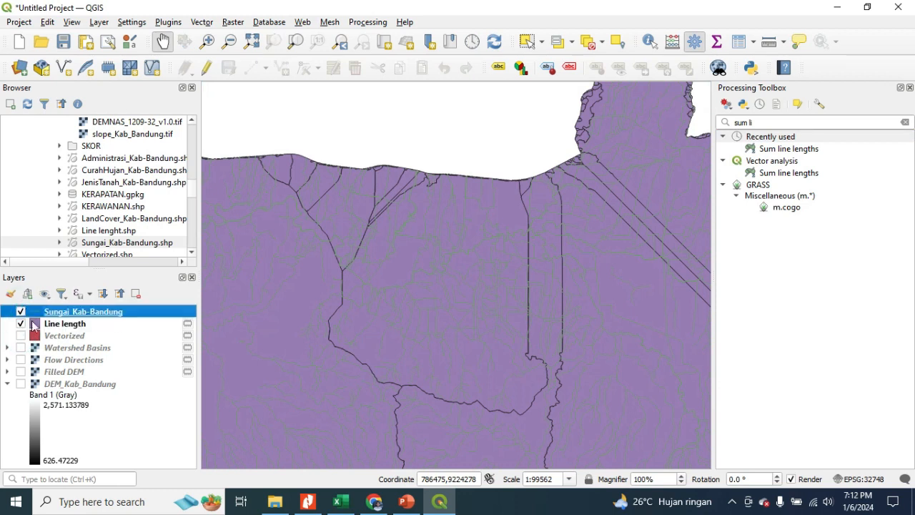
pyautogui.click(21, 312)
pyautogui.click(61, 324)
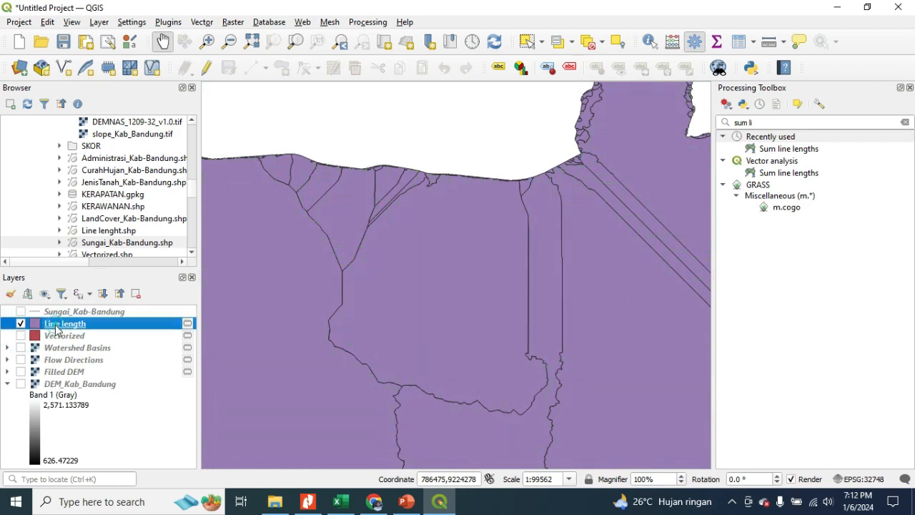
pyautogui.scroll(-4, 572, 305)
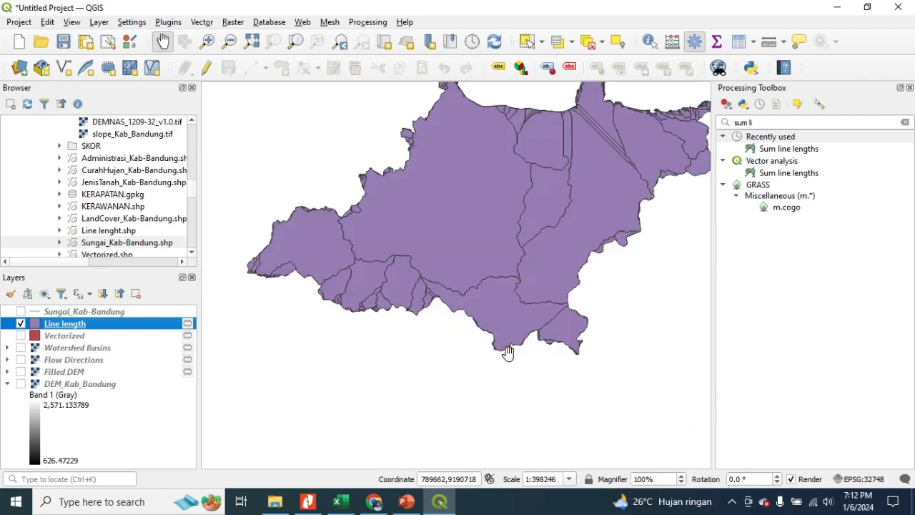
# Open the attribute table of the Line length layer and sort it by LENGTH in descending order.
pyautogui.rightClick(73, 323)
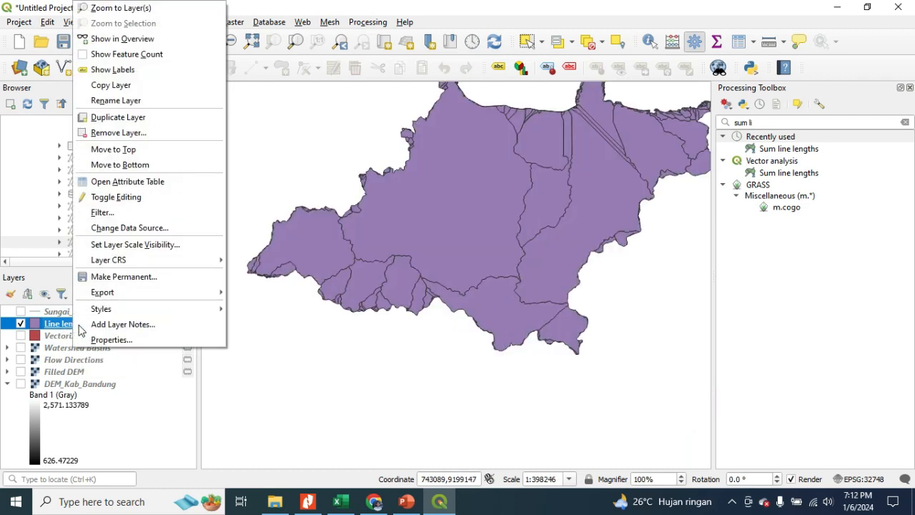
pyautogui.click(173, 181)
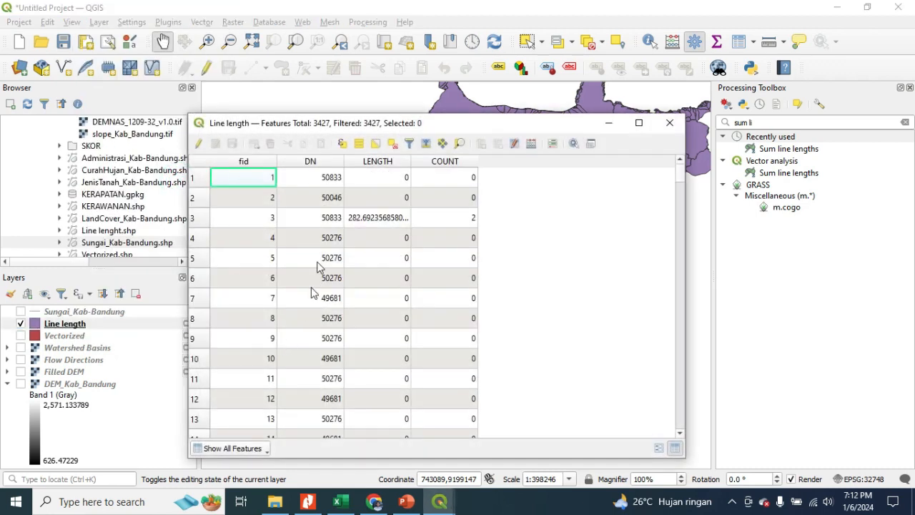
pyautogui.click(388, 163)
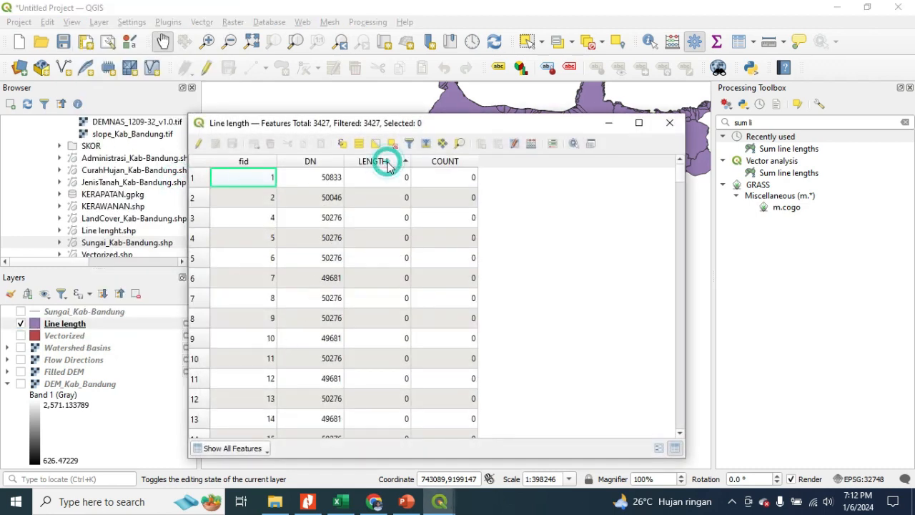
pyautogui.click(388, 163)
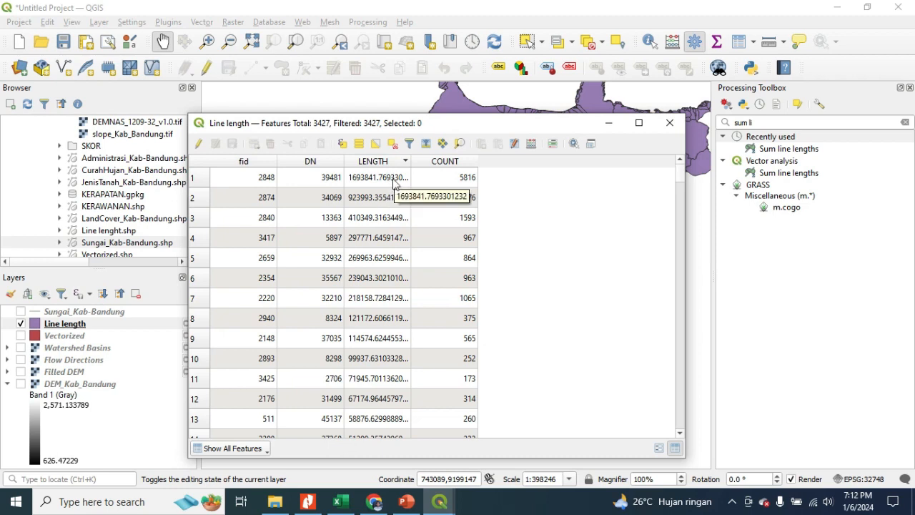
# Examine the LENGTH and COUNT values down the sorted Line length table, and view the basins on the map behind it.
pyautogui.scroll(-16, 390, 184)
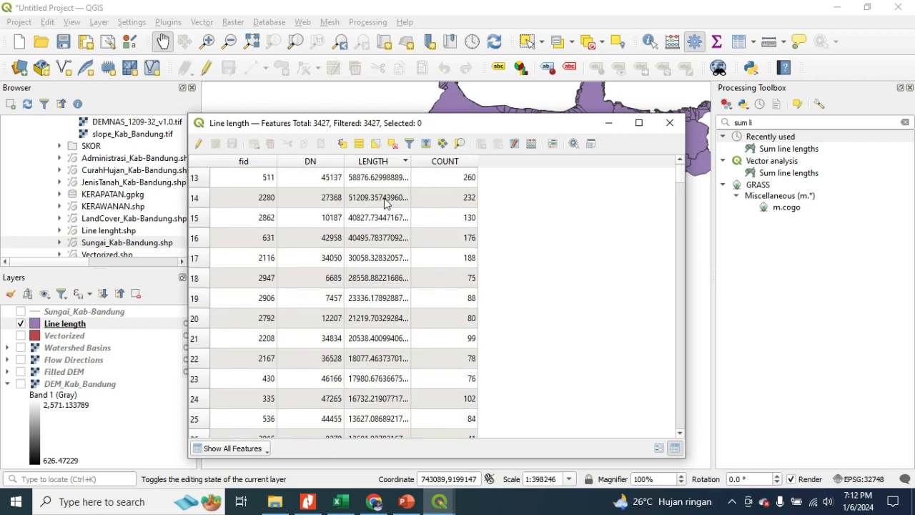
pyautogui.scroll(-20, 390, 266)
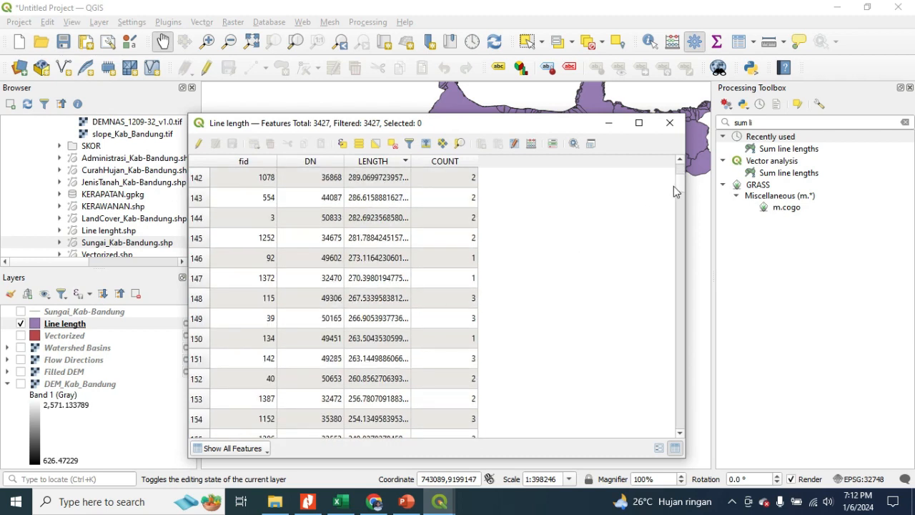
pyautogui.moveTo(675, 184); pyautogui.dragTo(673, 246)
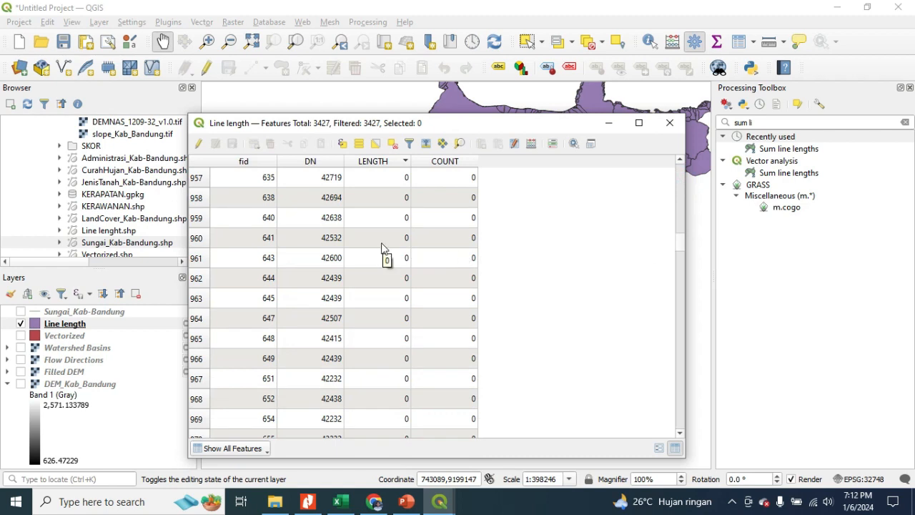
pyautogui.scroll(19, 381, 244)
pyautogui.scroll(20, 381, 242)
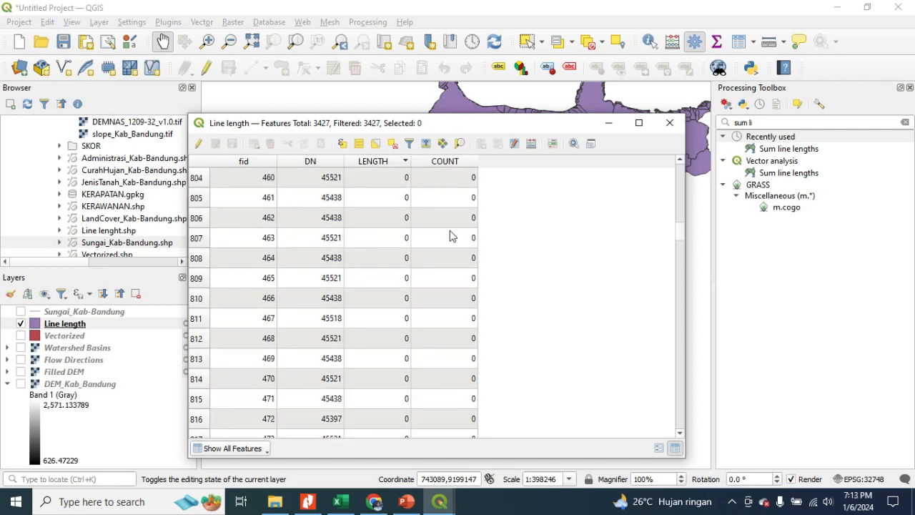
pyautogui.moveTo(684, 233); pyautogui.dragTo(690, 171)
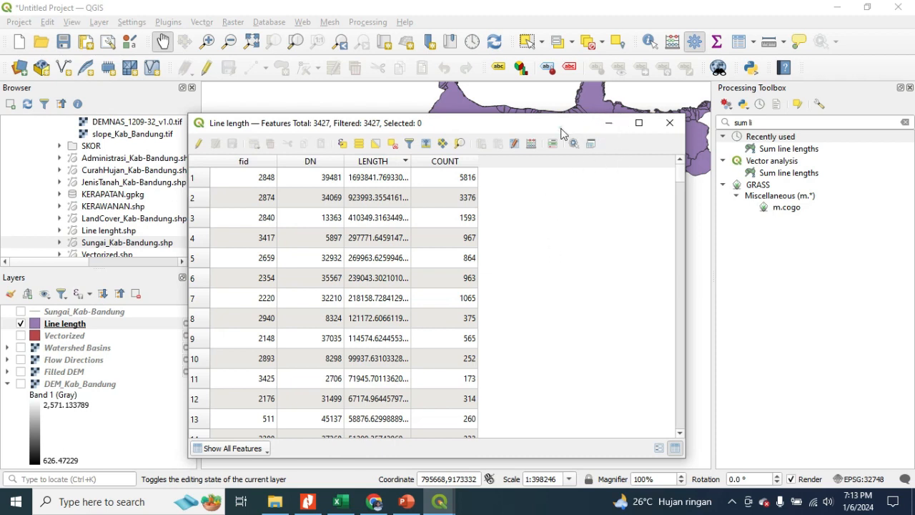
pyautogui.moveTo(561, 128); pyautogui.dragTo(591, 208)
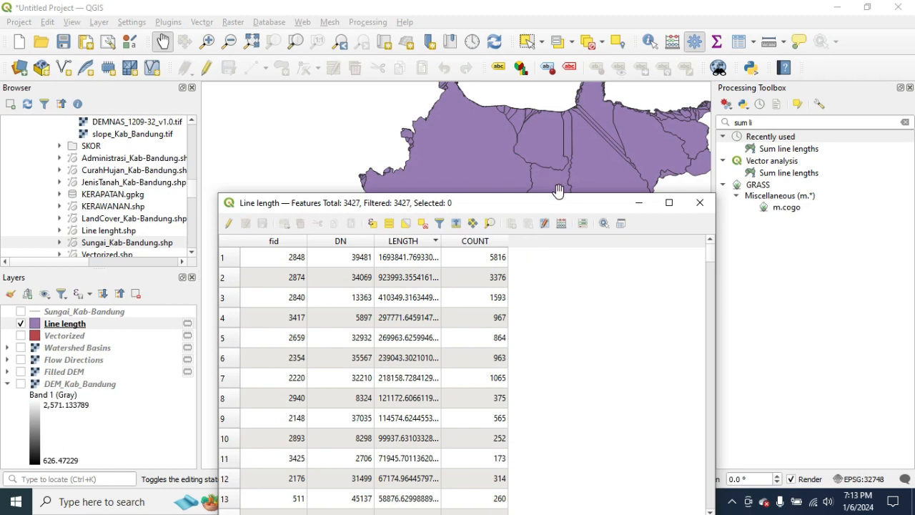
pyautogui.moveTo(572, 205); pyautogui.dragTo(542, 335)
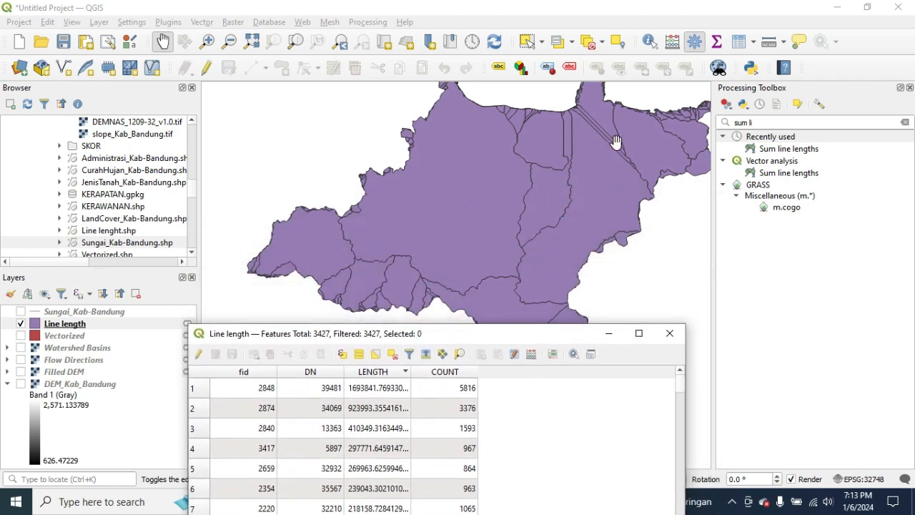
pyautogui.moveTo(543, 314); pyautogui.dragTo(551, 210)
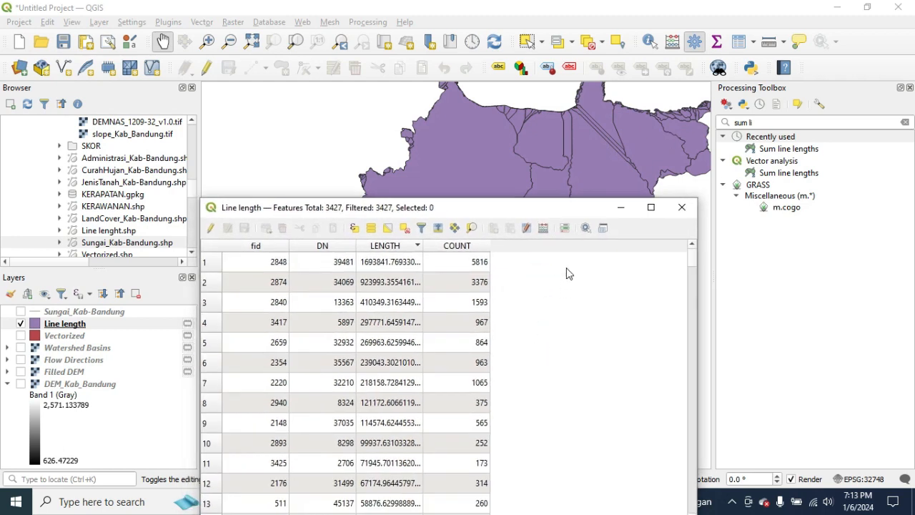
# Make the Line length table editable and add a field named AREA with the type Decimal Number (real).
pyautogui.click(210, 229)
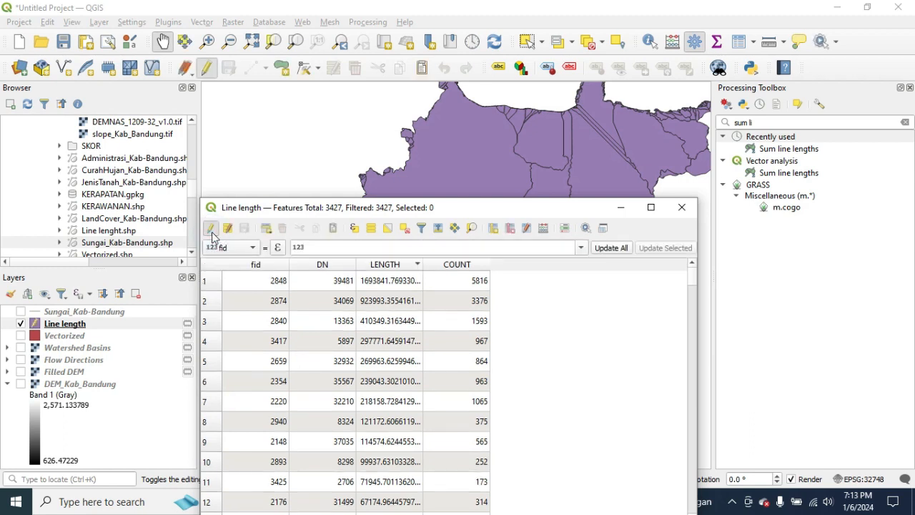
pyautogui.click(493, 228)
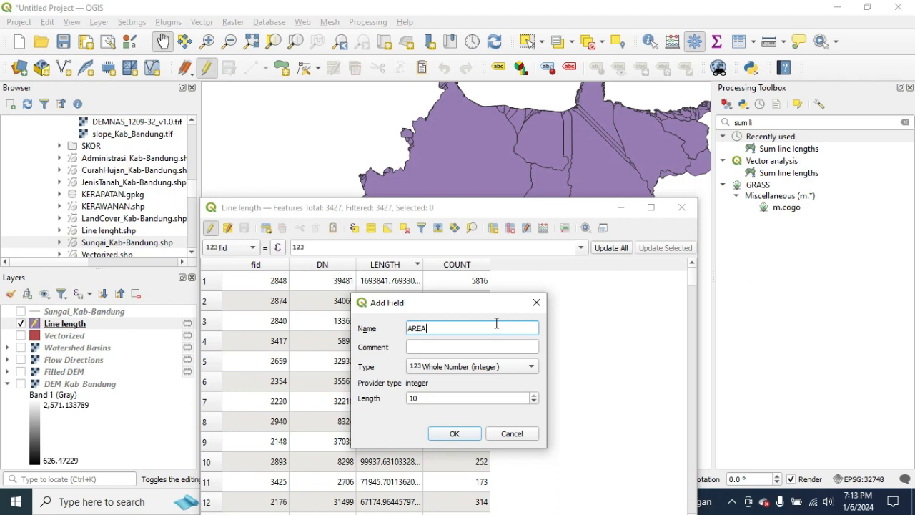
pyautogui.click(531, 366)
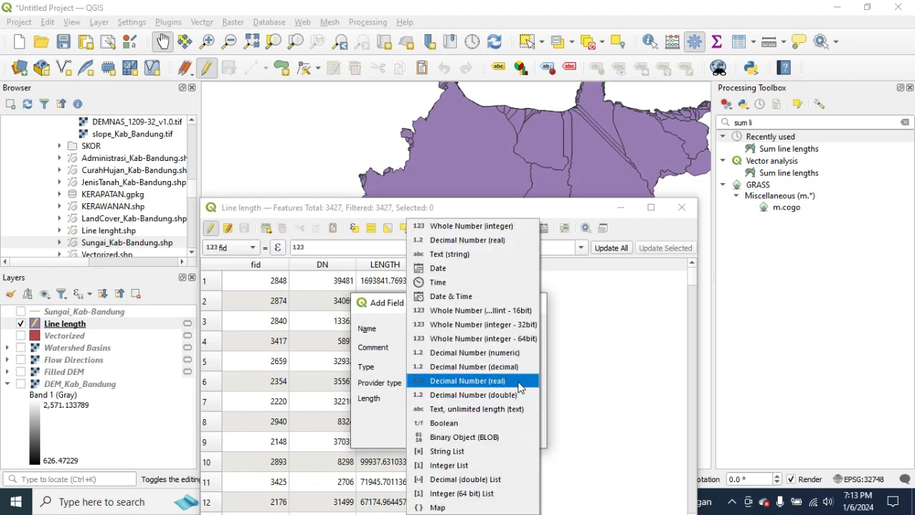
pyautogui.click(519, 386)
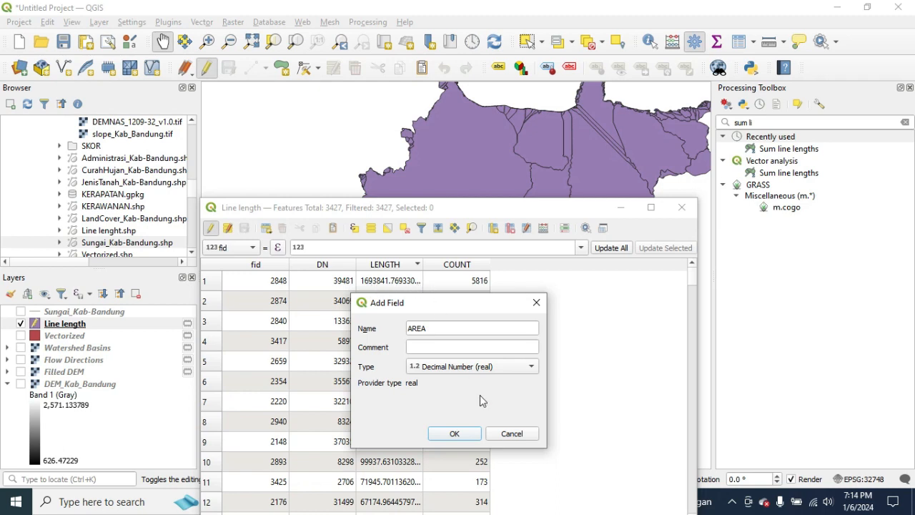
pyautogui.click(454, 434)
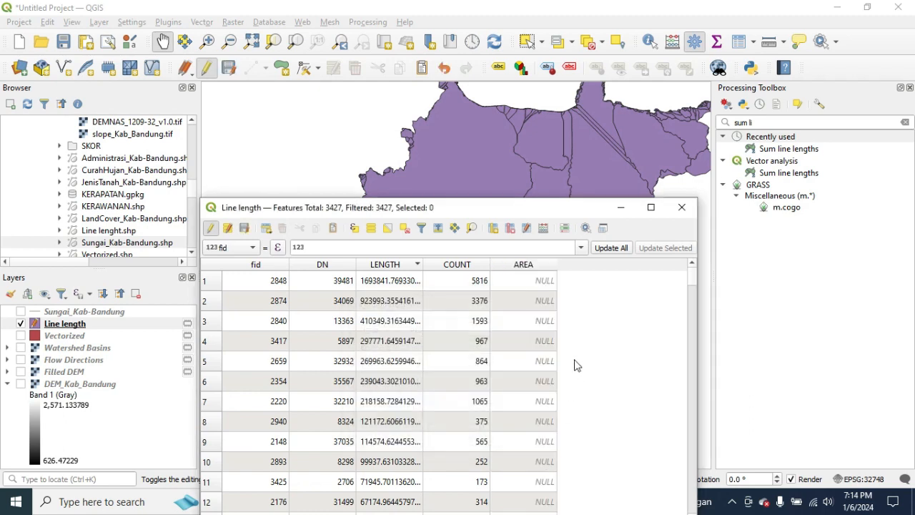
# Fill the existing AREA field for all basins in the Field Calculator with the $area geometry expression.
pyautogui.scroll(-2, 529, 366)
pyautogui.scroll(2, 529, 366)
pyautogui.moveTo(692, 284)
pyautogui.mouseDown()
pyautogui.moveTo(691, 308)
pyautogui.moveTo(692, 277)
pyautogui.mouseUp()
pyautogui.click(544, 228)
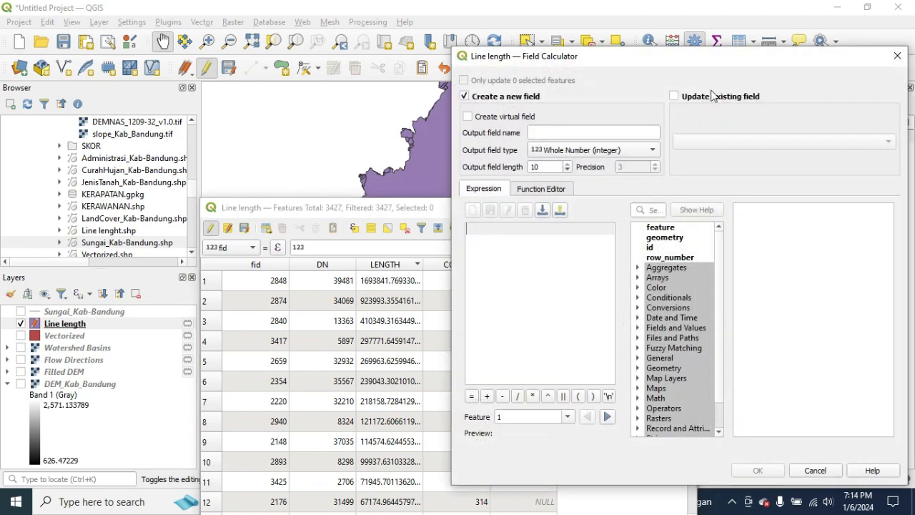
pyautogui.click(677, 97)
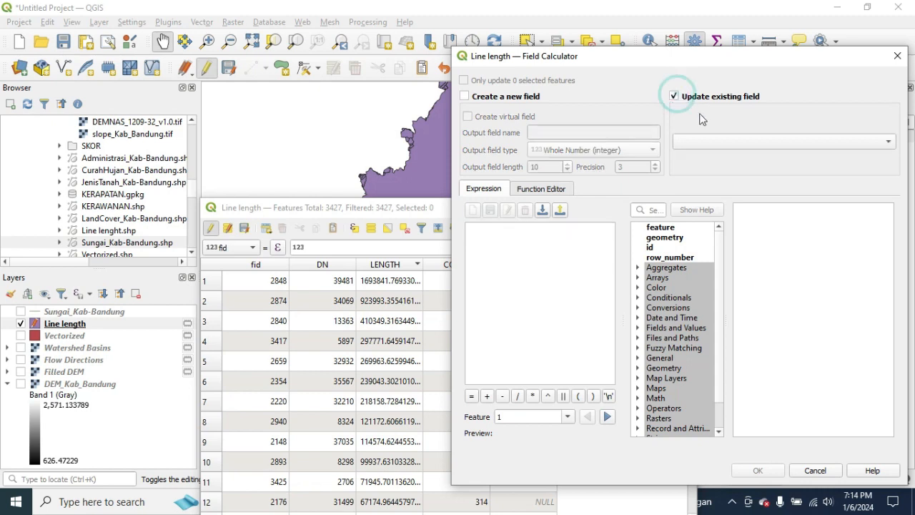
pyautogui.click(723, 142)
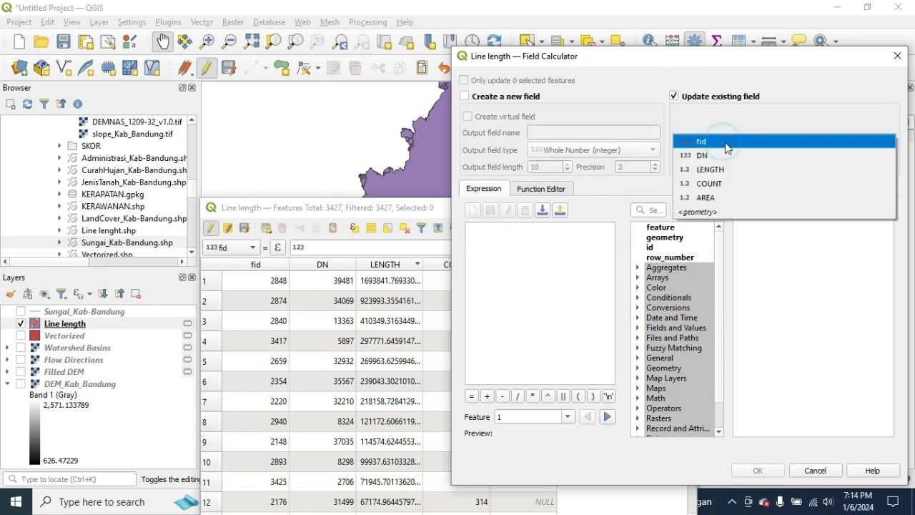
pyautogui.click(743, 200)
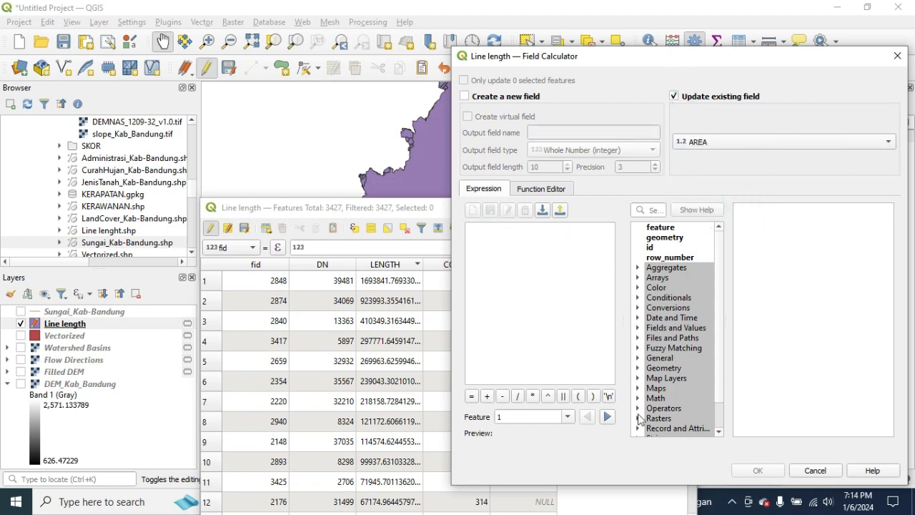
pyautogui.click(639, 369)
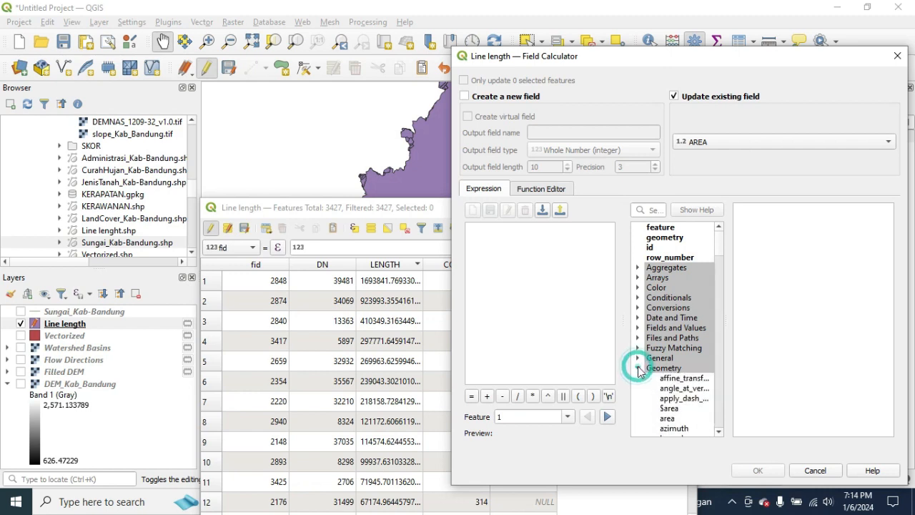
pyautogui.click(665, 410)
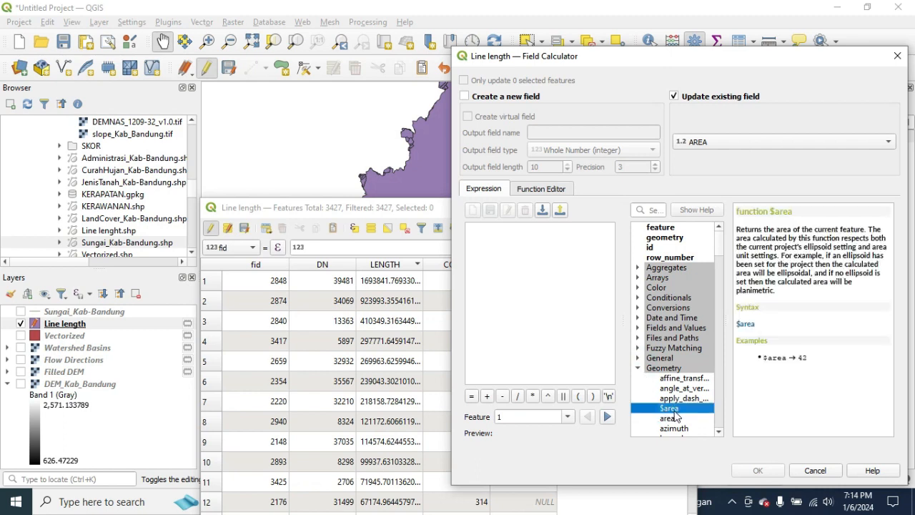
pyautogui.doubleClick(672, 409)
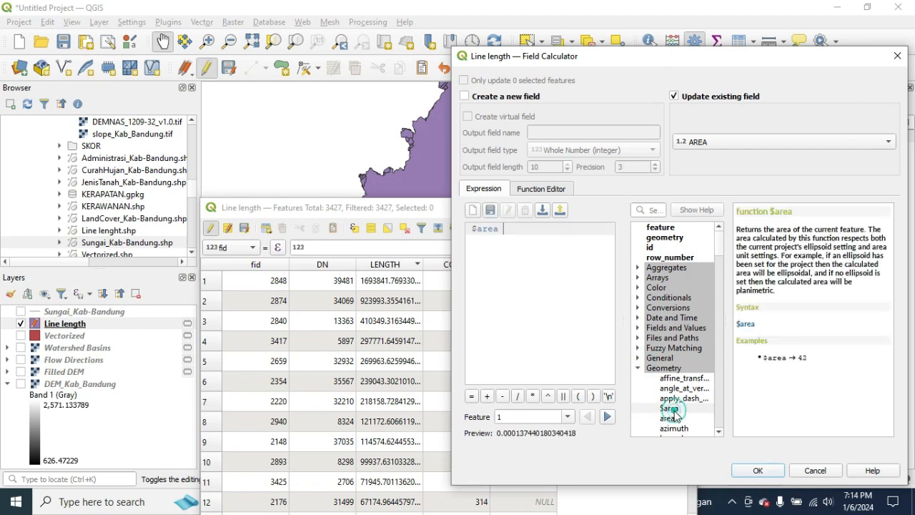
pyautogui.click(757, 472)
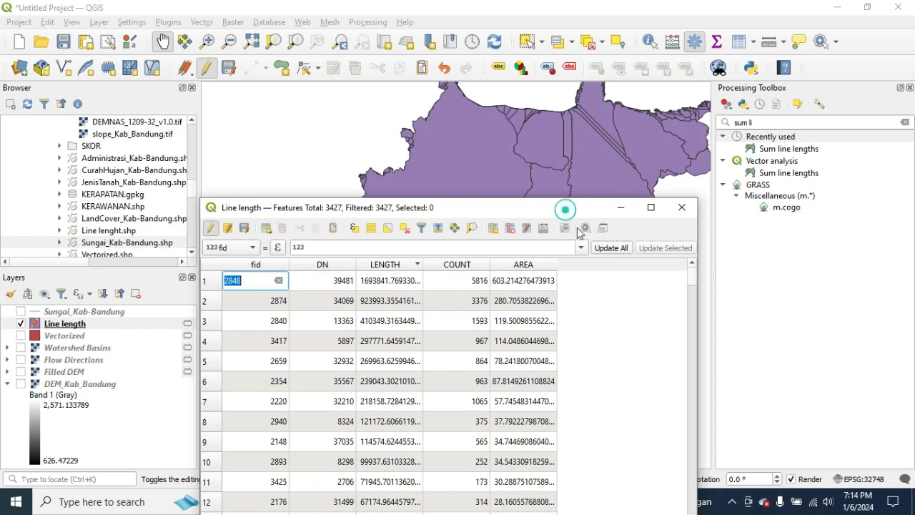
# Inspect the computed AREA values beside the LENGTH values of the largest basins, and reposition the table window.
pyautogui.moveTo(564, 206); pyautogui.dragTo(581, 242)
pyautogui.doubleClick(545, 337)
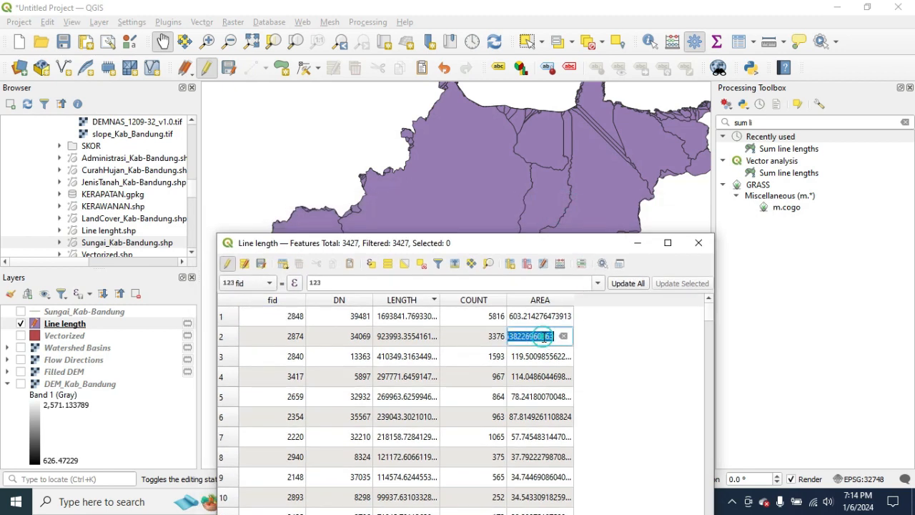
pyautogui.doubleClick(413, 317)
pyautogui.click(602, 352)
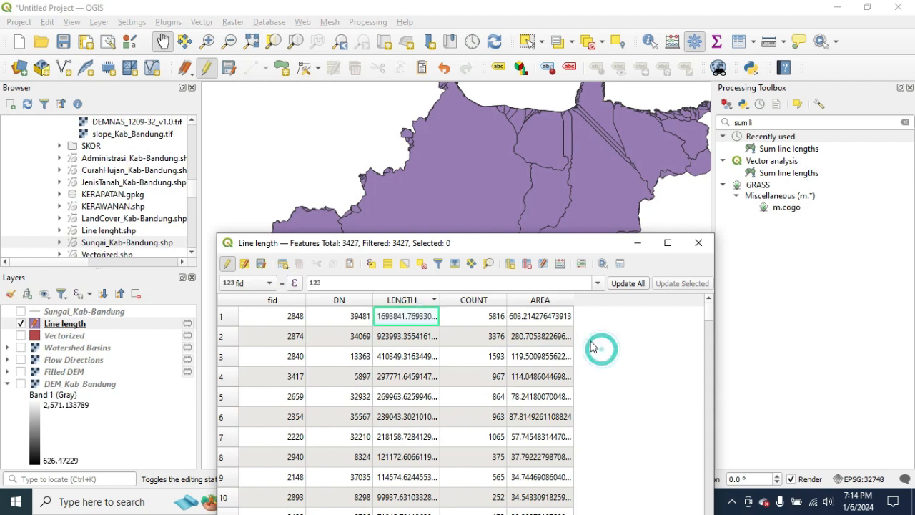
pyautogui.moveTo(479, 243); pyautogui.dragTo(582, 70)
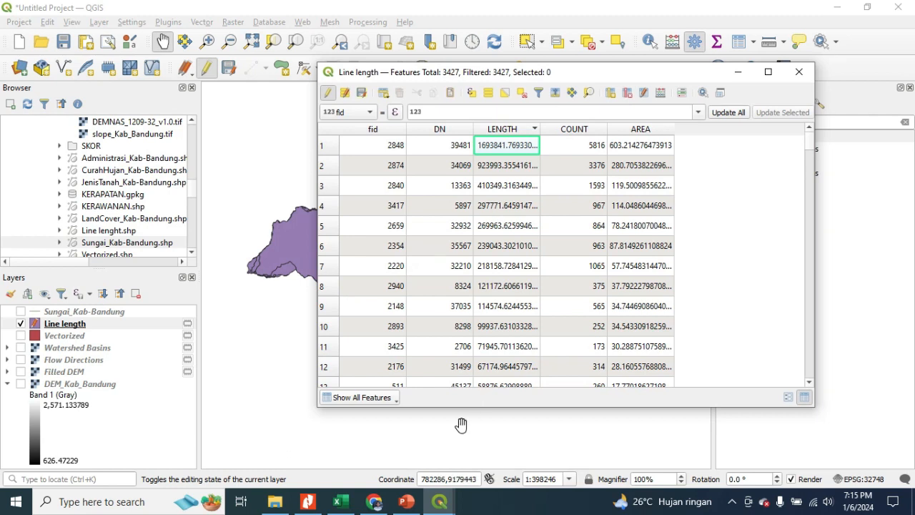
# Switch to PowerPoint to review the Kerapatan Sungai formula on slide 18, and return to the Line length table in QGIS.
pyautogui.click(406, 501)
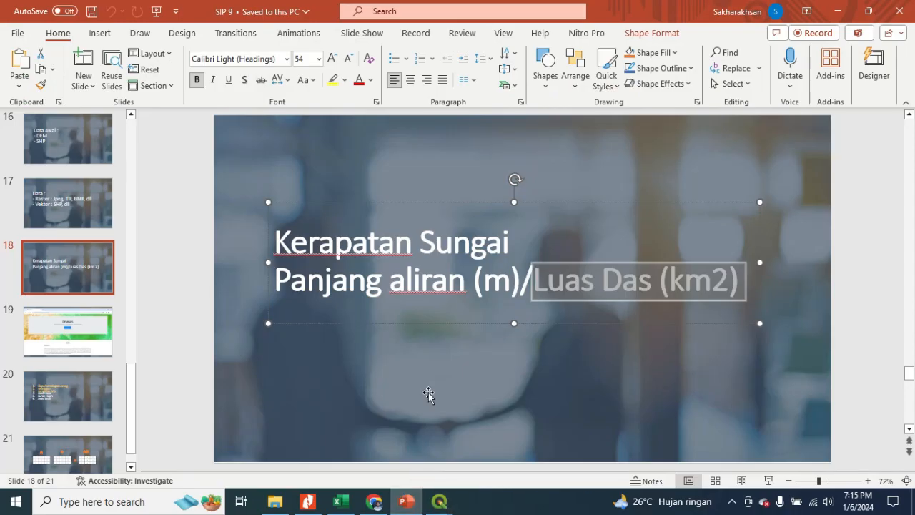
pyautogui.click(443, 411)
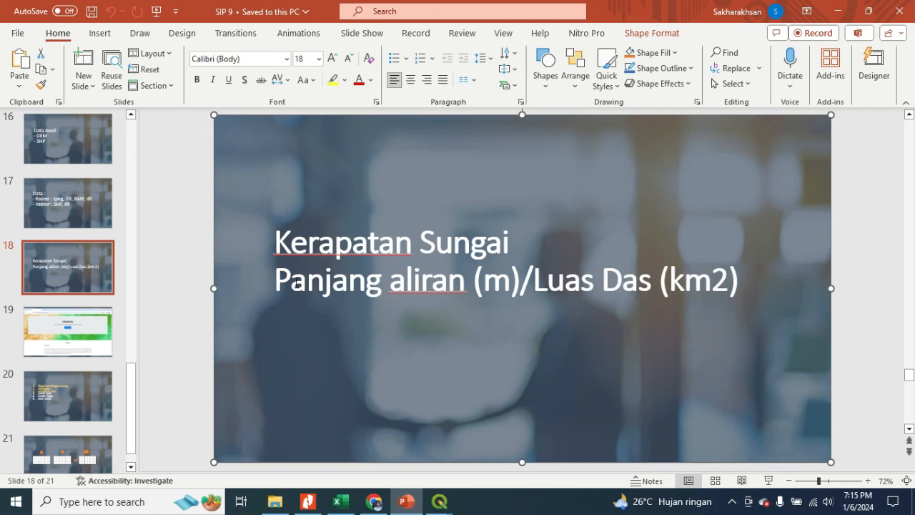
pyautogui.moveTo(276, 280); pyautogui.dragTo(746, 274)
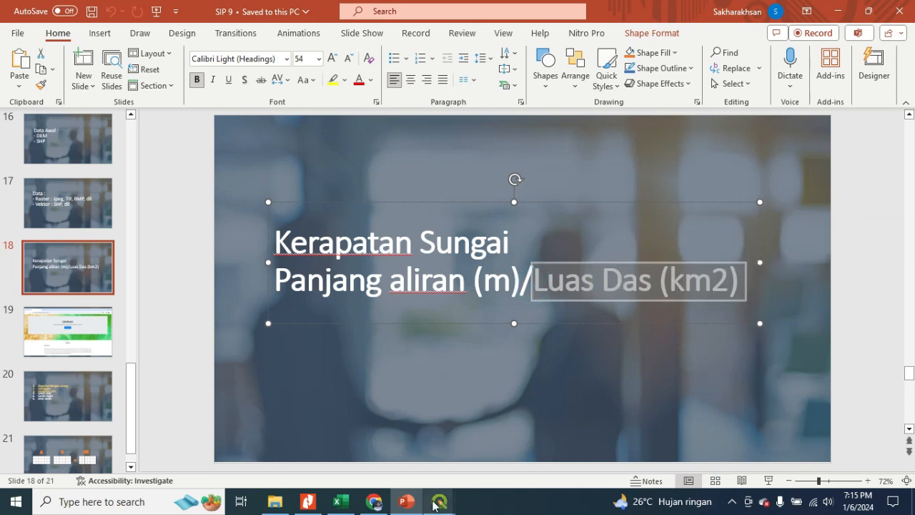
pyautogui.moveTo(439, 501)
pyautogui.click(501, 476)
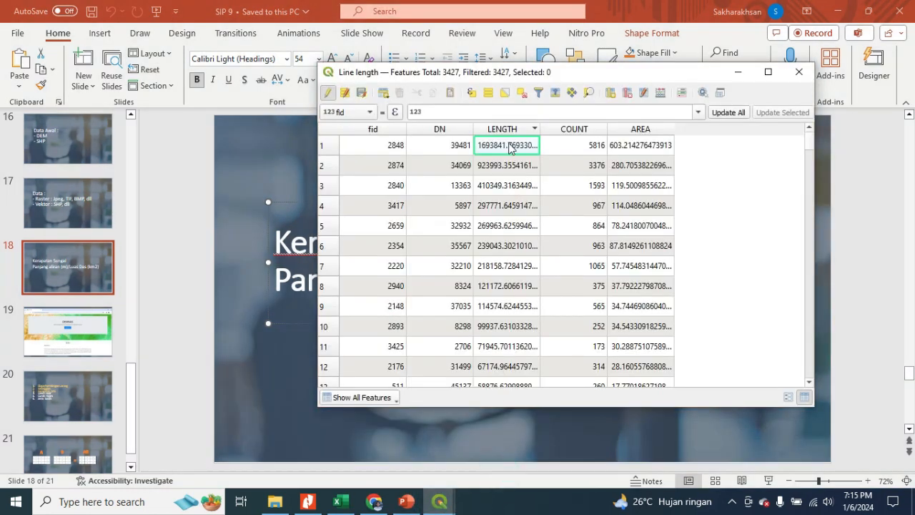
pyautogui.moveTo(565, 71)
pyautogui.mouseDown()
pyautogui.moveTo(529, 382)
pyautogui.moveTo(581, 62)
pyautogui.moveTo(573, 70)
pyautogui.mouseUp()
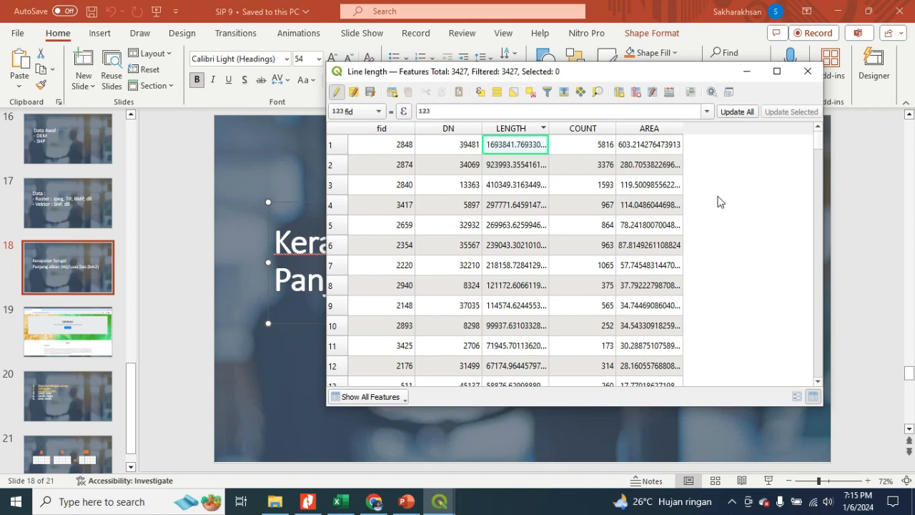
# Add a field named KERAPATAN with the type Decimal Number (real) to the Line length table, and reposition the table window.
pyautogui.click(621, 94)
pyautogui.moveTo(615, 175); pyautogui.dragTo(638, 193)
pyautogui.click(637, 209)
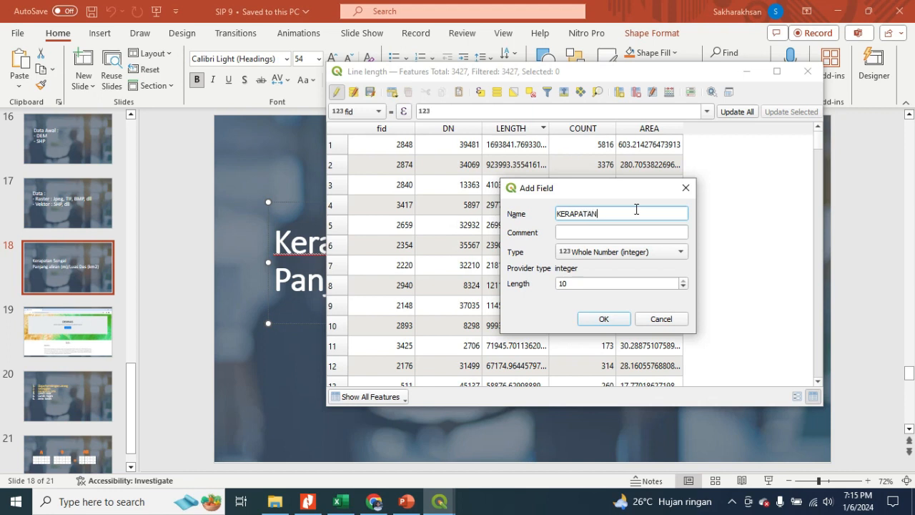
pyautogui.click(669, 253)
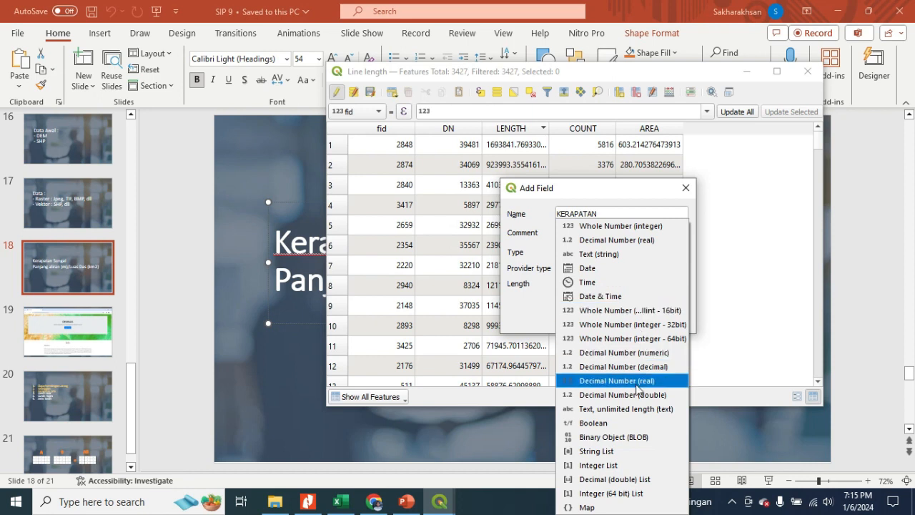
pyautogui.click(637, 381)
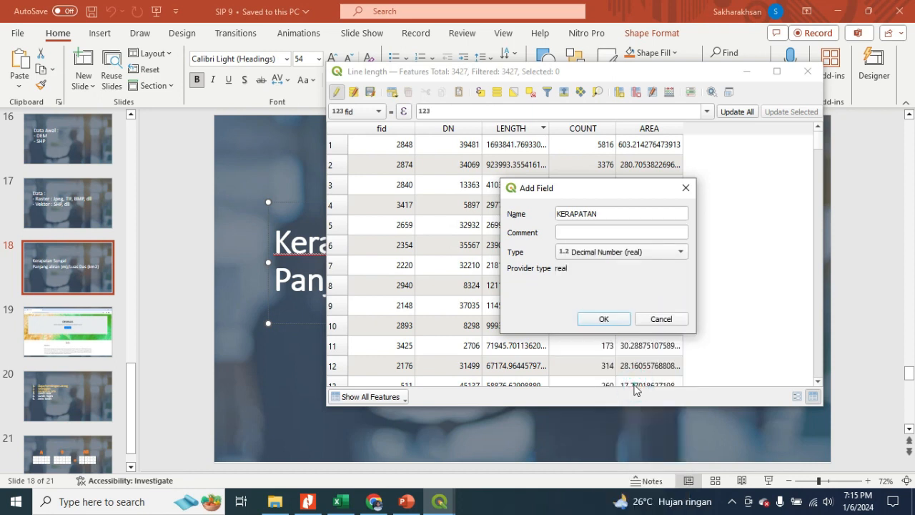
pyautogui.click(623, 324)
pyautogui.moveTo(697, 71); pyautogui.dragTo(565, 161)
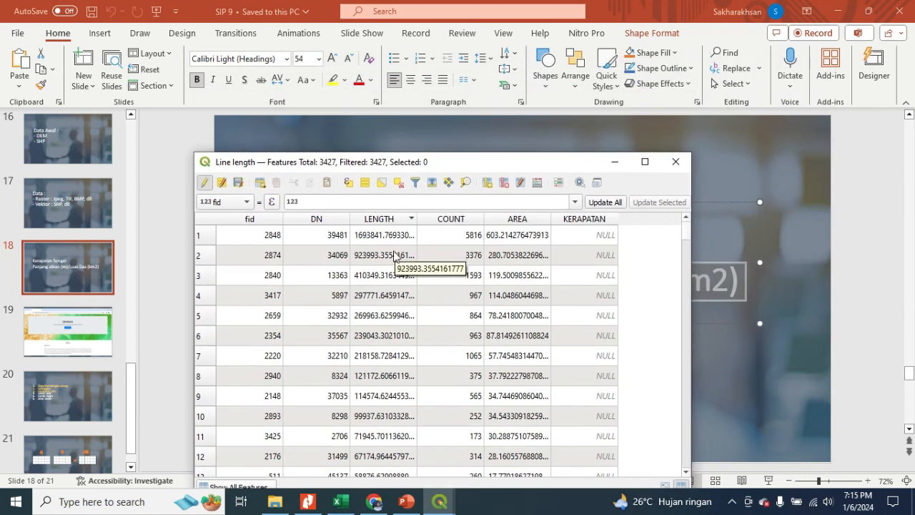
# Fill the existing KERAPATAN field for all basins in the Field Calculator with the expression "LENGTH" / "AREA".
pyautogui.click(539, 185)
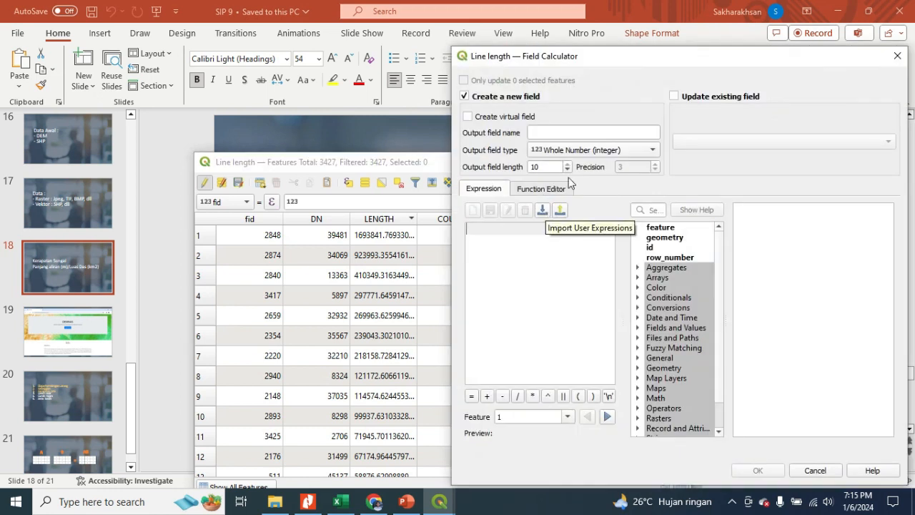
pyautogui.click(673, 96)
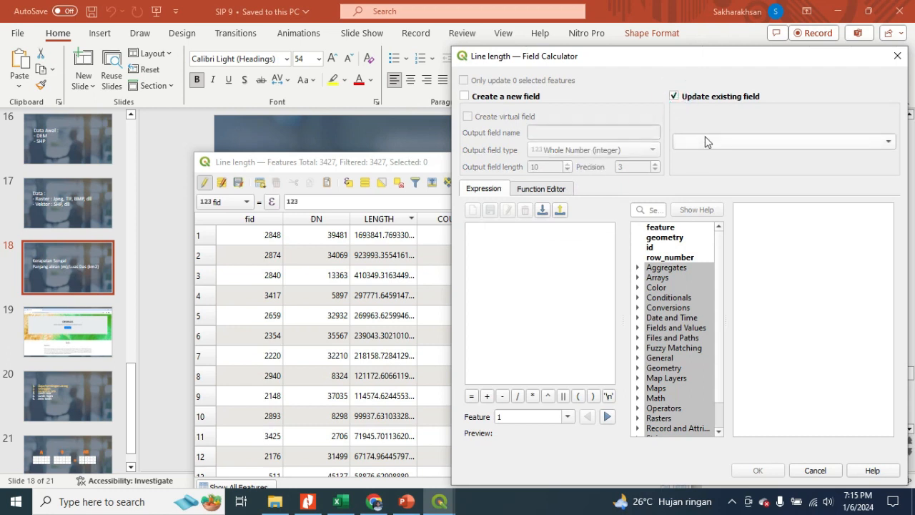
pyautogui.click(704, 141)
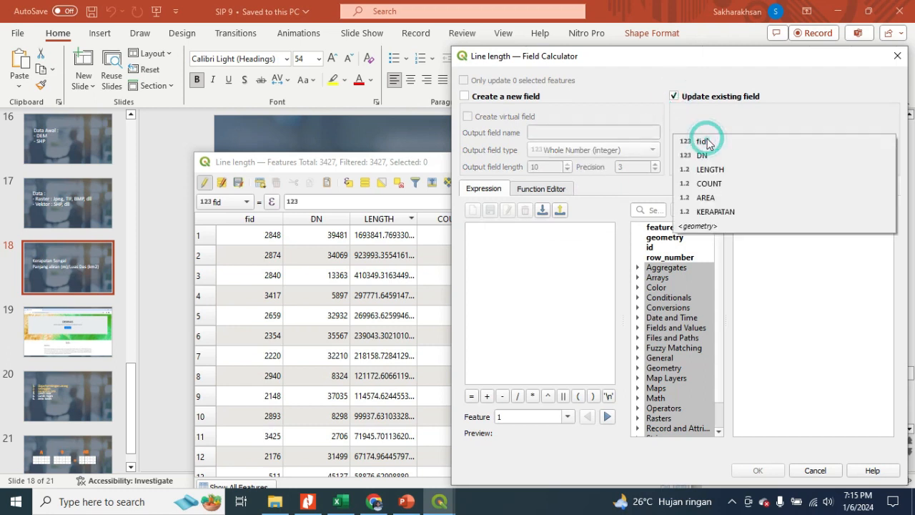
pyautogui.click(751, 211)
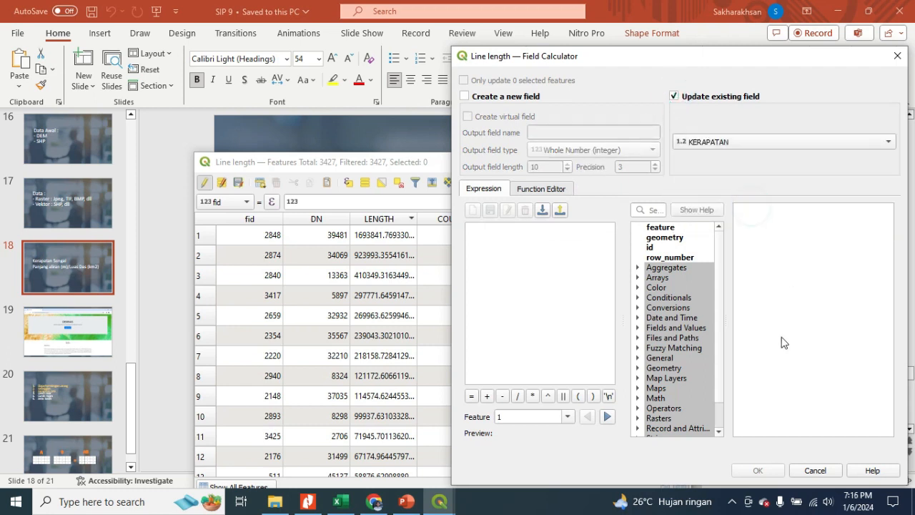
pyautogui.click(638, 328)
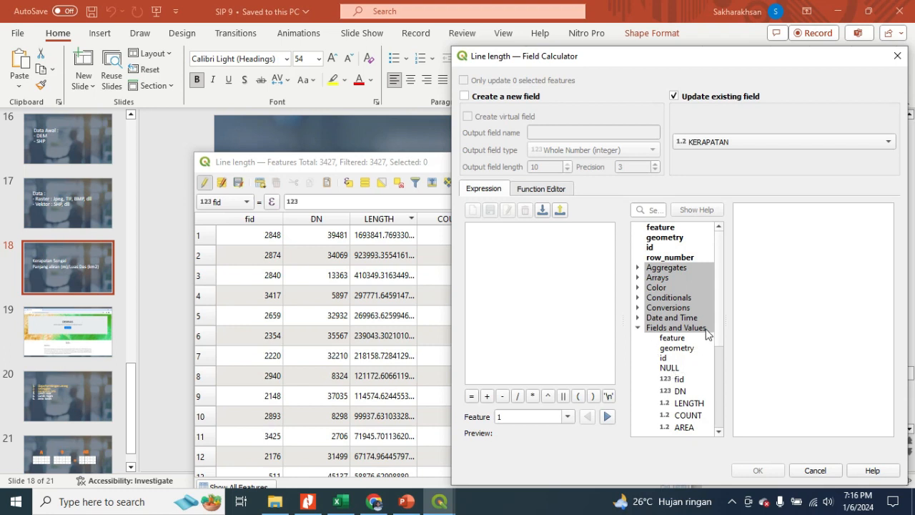
pyautogui.scroll(-1, 718, 324)
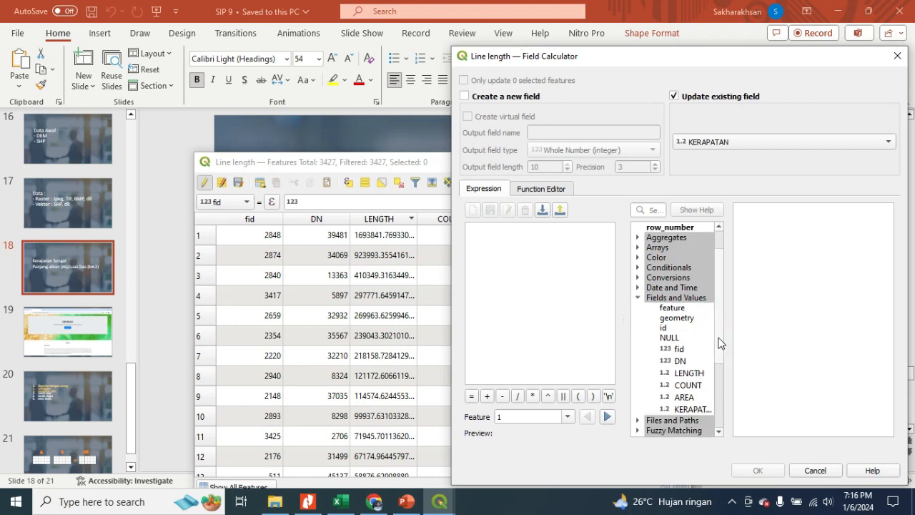
pyautogui.doubleClick(697, 375)
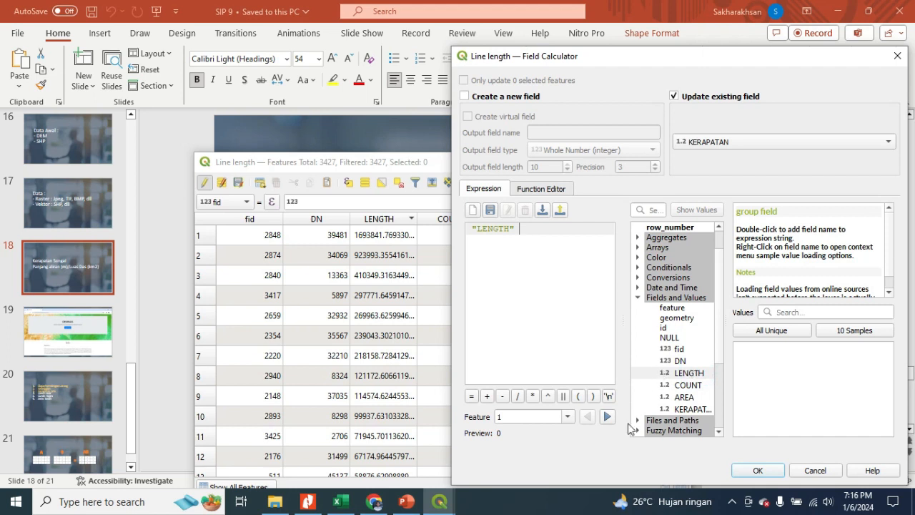
pyautogui.click(517, 396)
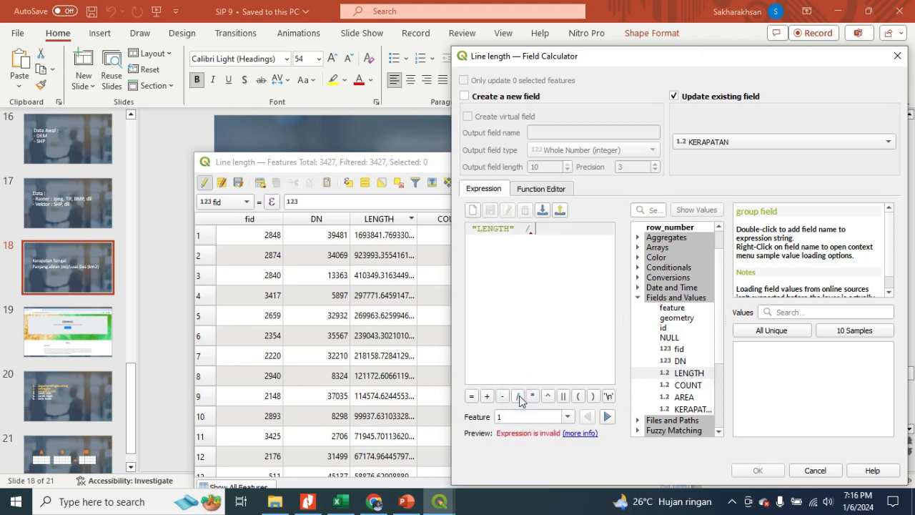
pyautogui.doubleClick(680, 397)
pyautogui.click(756, 470)
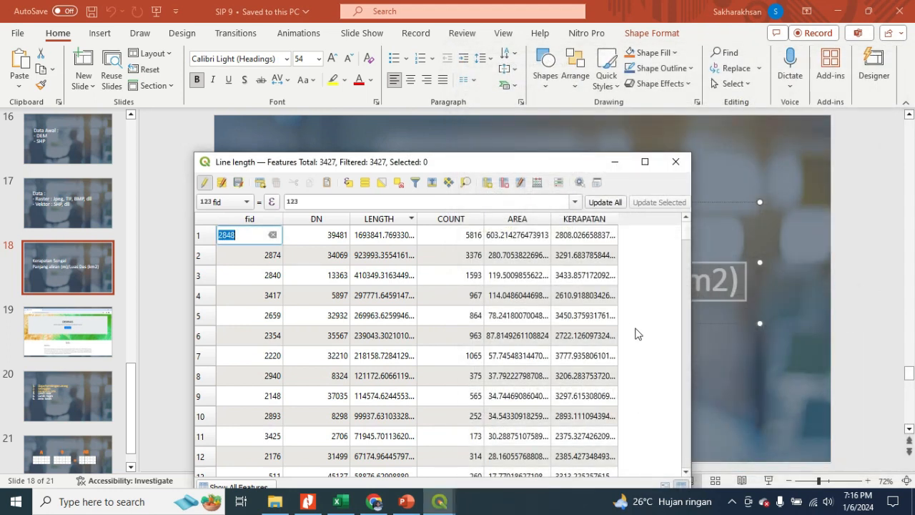
# Inspect the computed KERAPATAN values of large, small and zero-length basins throughout the Line length table.
pyautogui.moveTo(577, 167); pyautogui.dragTo(592, 75)
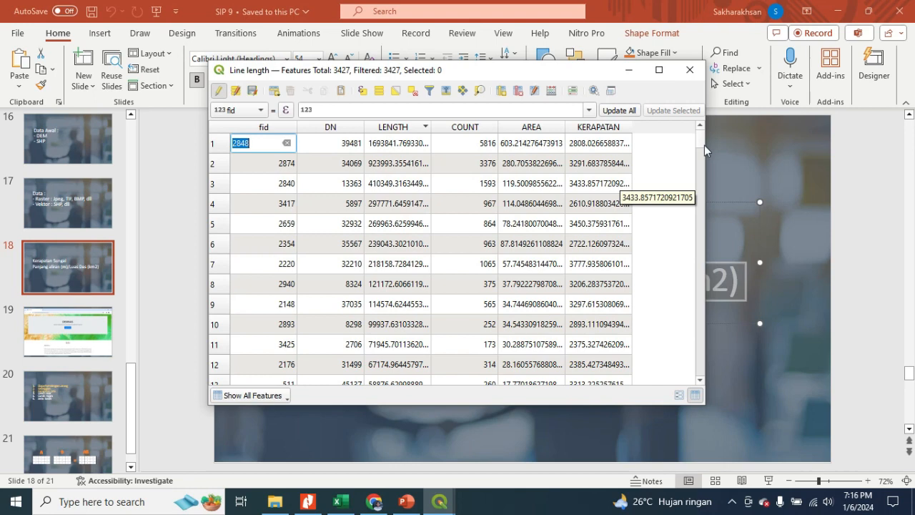
pyautogui.moveTo(701, 137); pyautogui.dragTo(703, 171)
pyautogui.scroll(20, 564, 258)
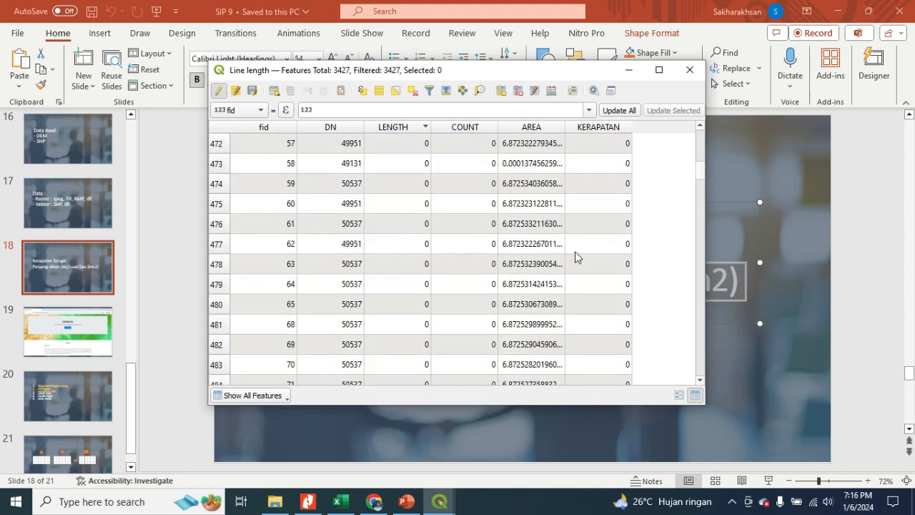
pyautogui.scroll(8, 621, 267)
pyautogui.scroll(-4, 622, 286)
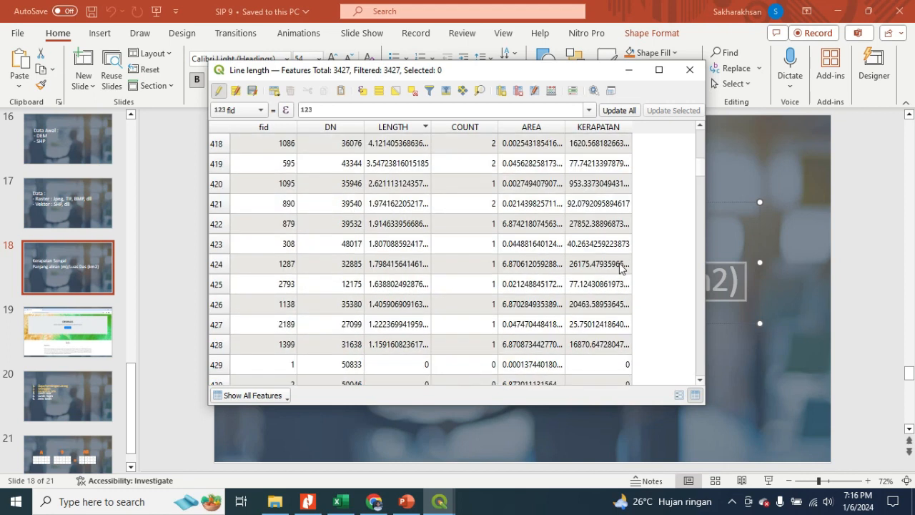
pyautogui.moveTo(702, 169); pyautogui.dragTo(700, 136)
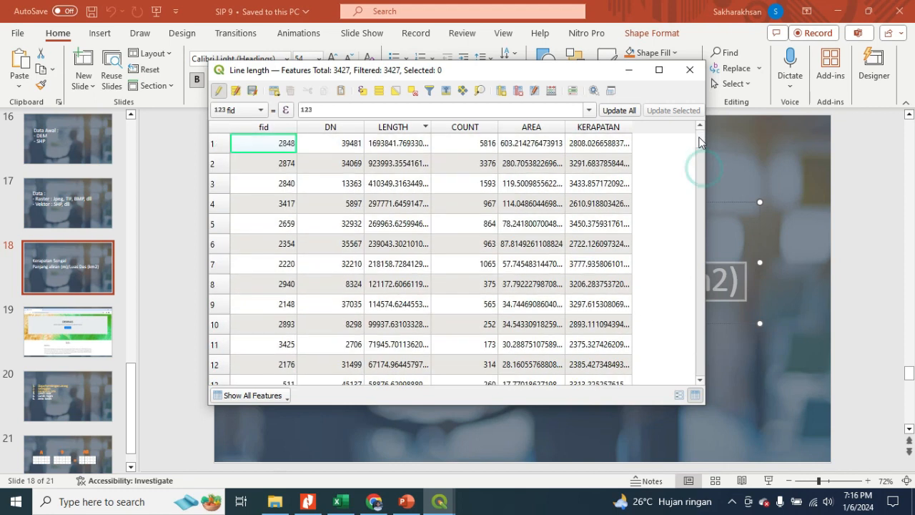
# Save the Line length edits and end the editing session, closing the attribute table and returning to the main QGIS window.
pyautogui.click(256, 91)
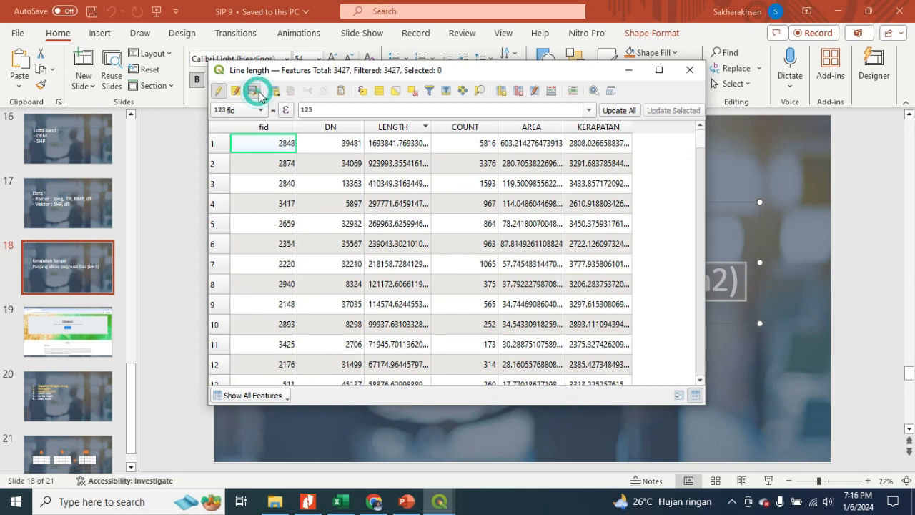
pyautogui.click(219, 91)
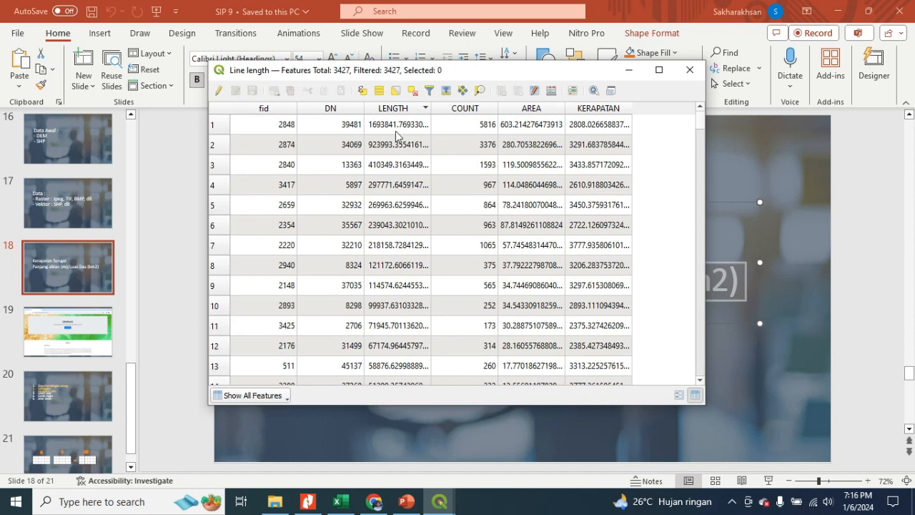
pyautogui.click(687, 71)
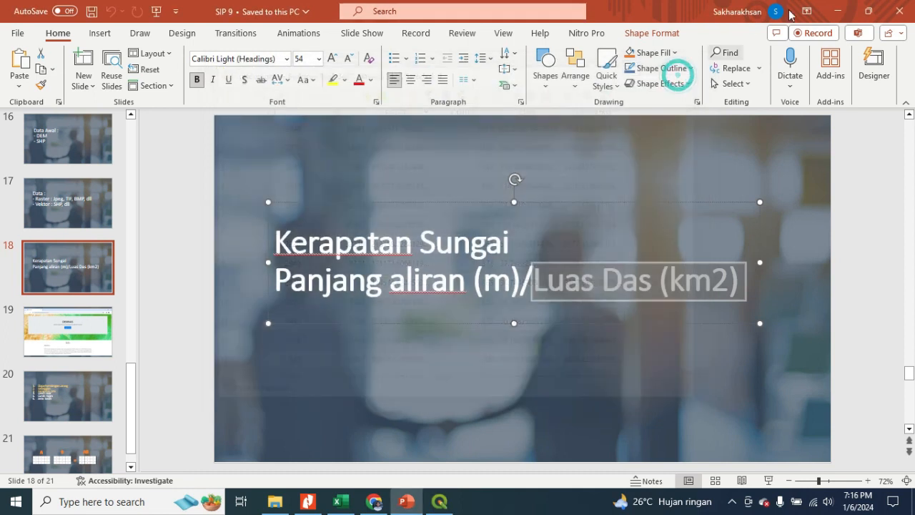
pyautogui.click(835, 12)
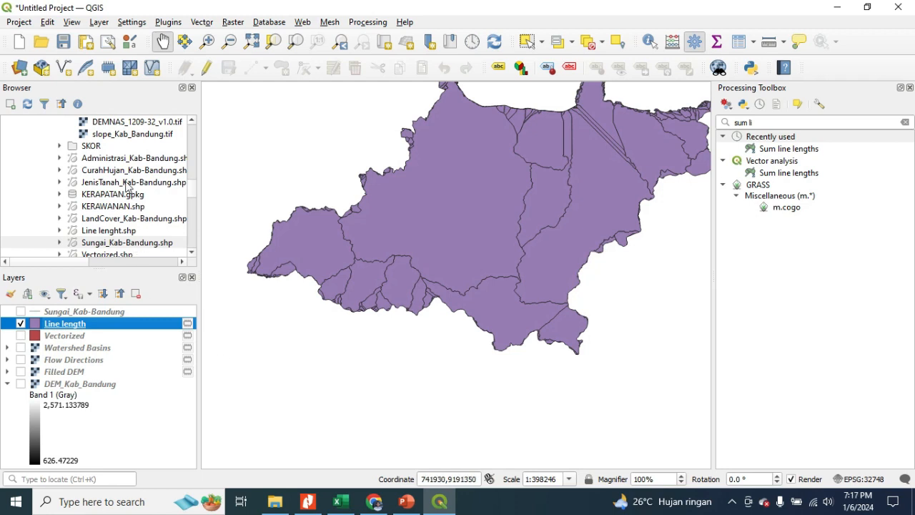
# Collapse the DEMNAS folder and expand the SKOR folder in the project's Data directory to review the score rasters.
pyautogui.scroll(10, 123, 184)
pyautogui.scroll(-2, 123, 184)
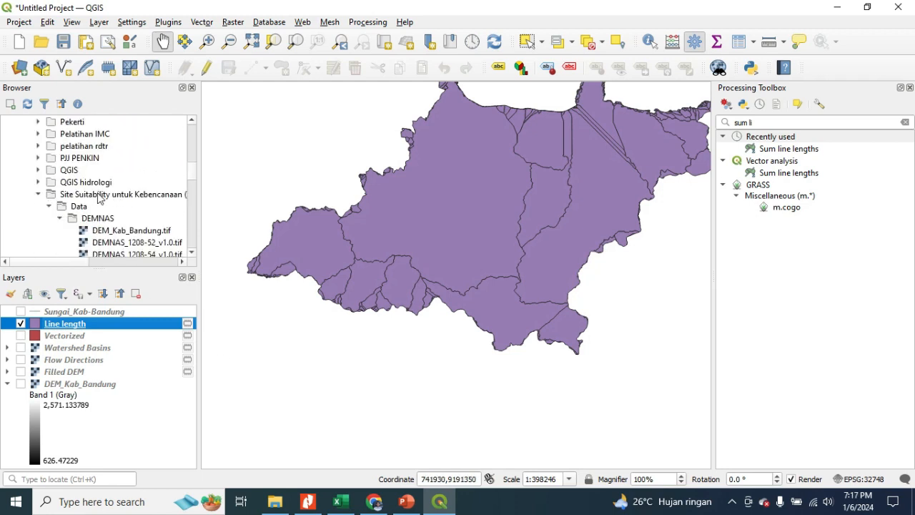
pyautogui.click(60, 218)
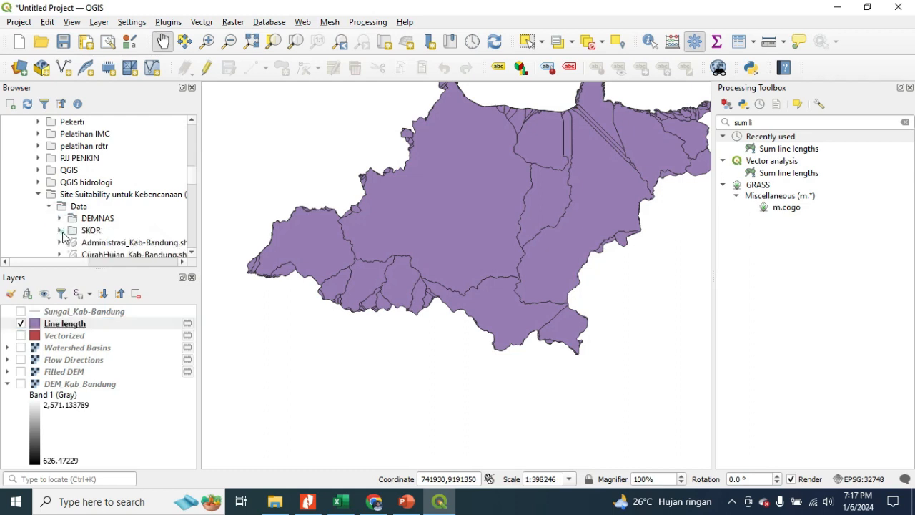
pyautogui.click(61, 230)
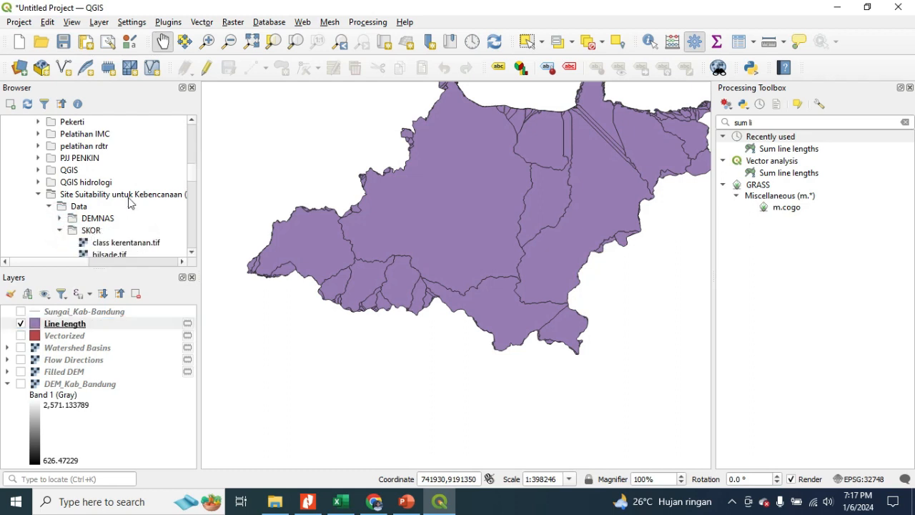
pyautogui.scroll(-4, 129, 204)
pyautogui.scroll(1, 129, 204)
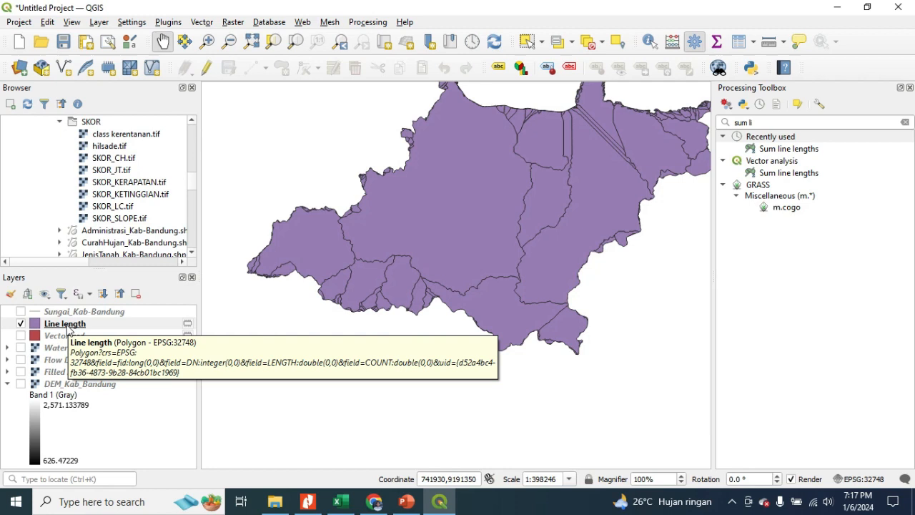
# Clear the toolbox search and open Rasterize (Vector to Raster) for the Line length layer with KERAPATAN as the burn-in field.
pyautogui.scroll(-1, 440, 436)
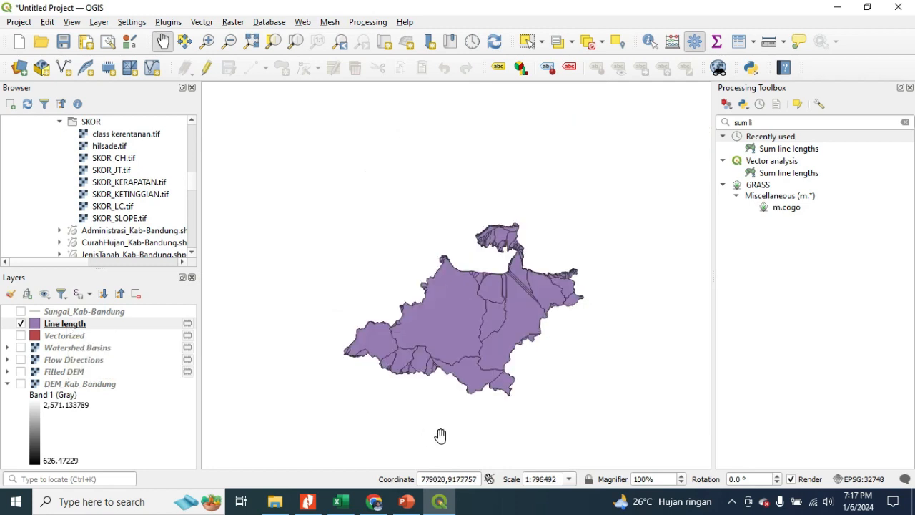
pyautogui.click(904, 123)
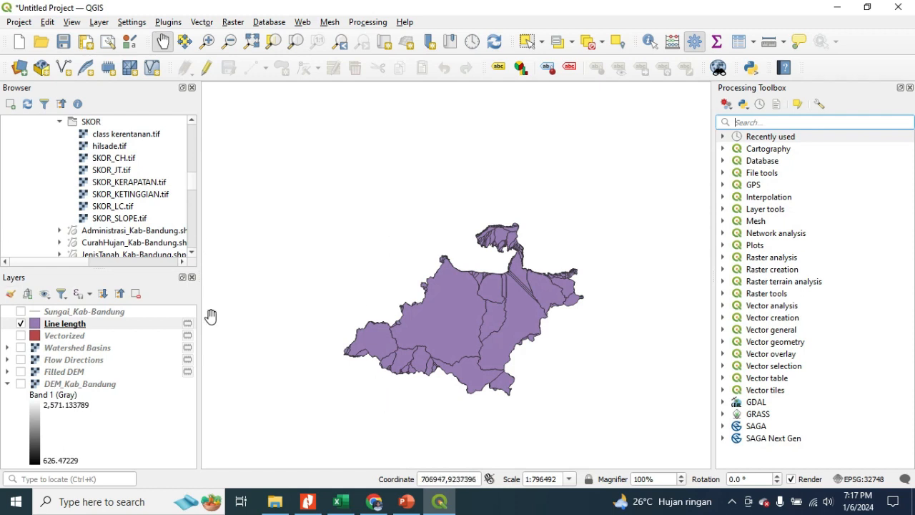
pyautogui.click(234, 23)
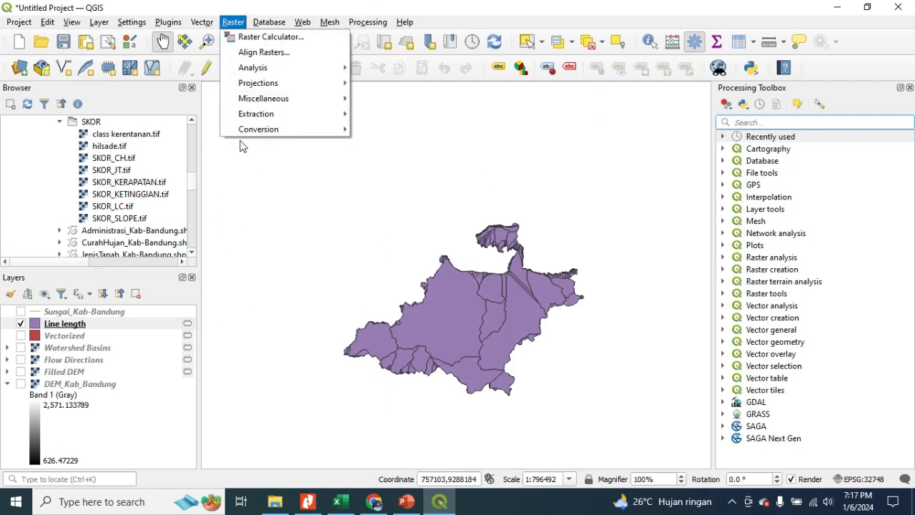
pyautogui.moveTo(317, 135)
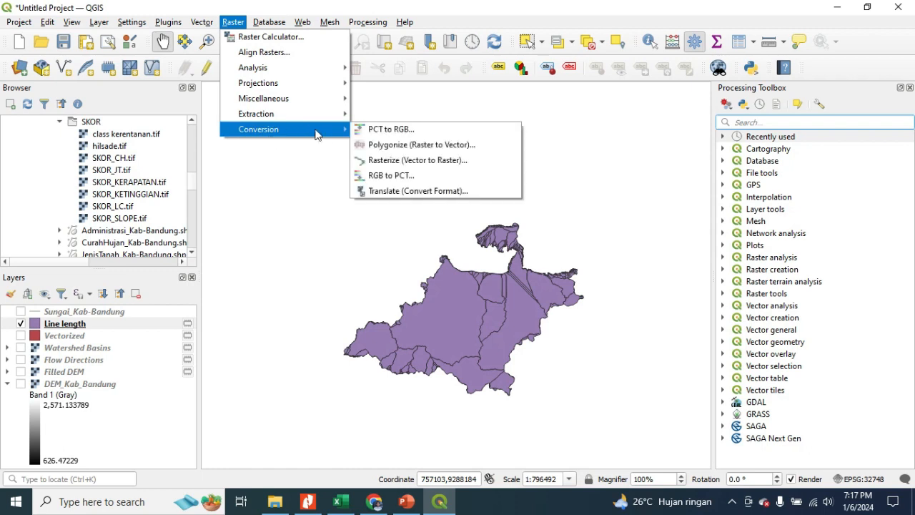
pyautogui.click(392, 163)
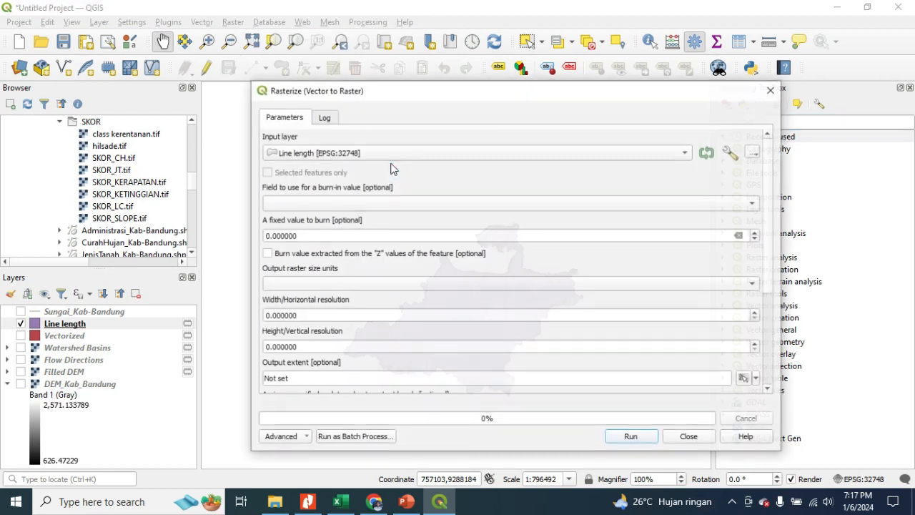
pyautogui.click(481, 204)
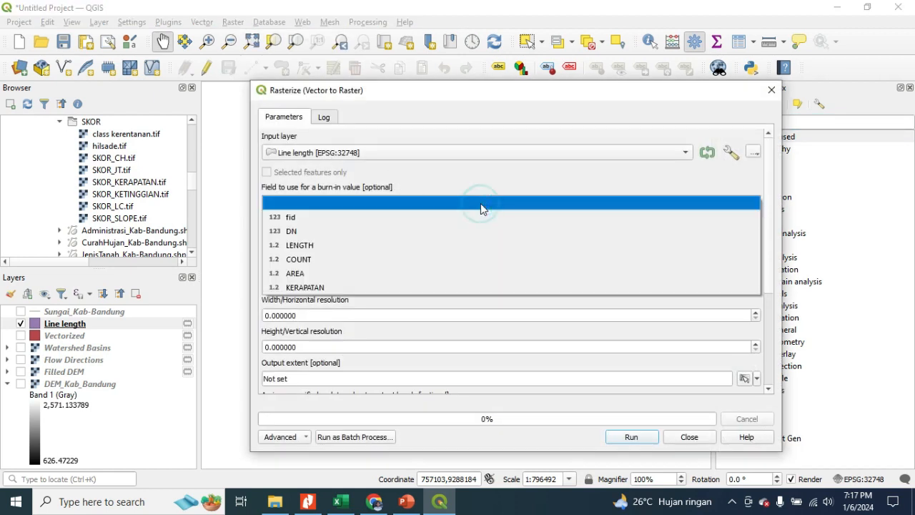
pyautogui.click(486, 287)
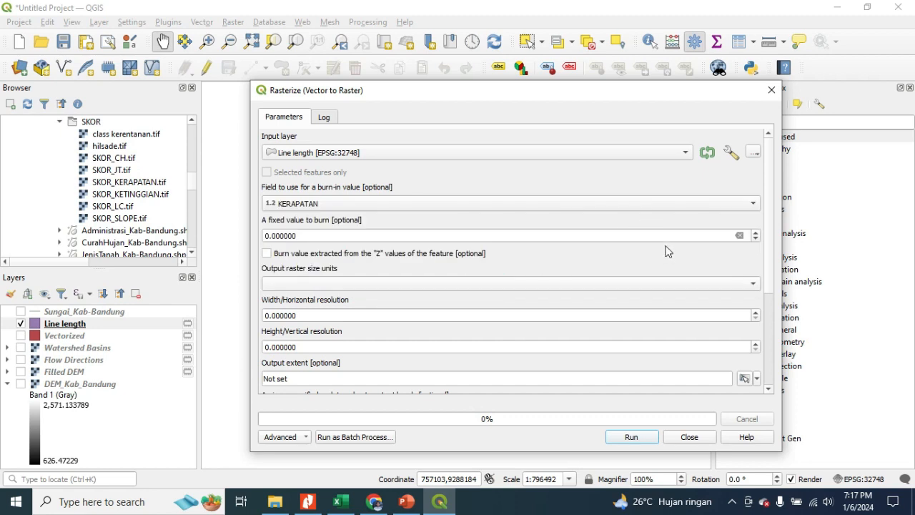
# Set the output raster size units to Georeferenced units with horizontal and vertical resolutions of 8.
pyautogui.click(633, 288)
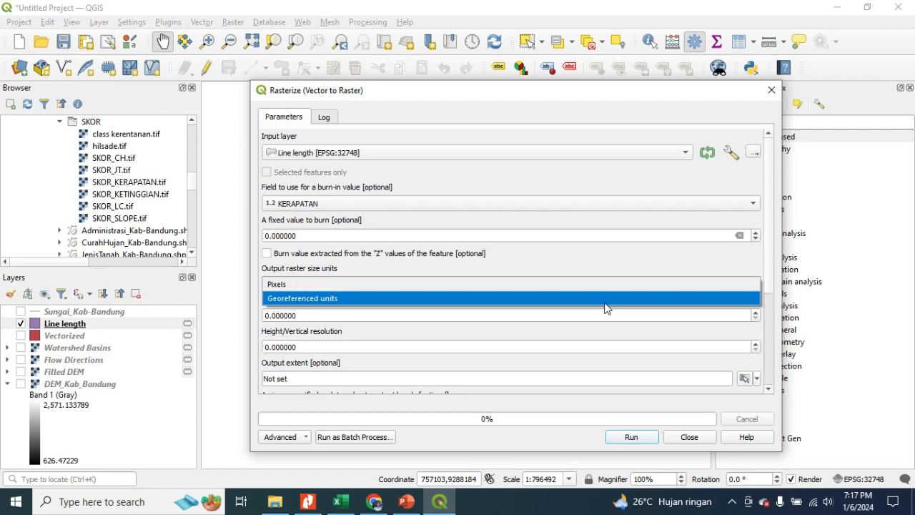
pyautogui.click(604, 304)
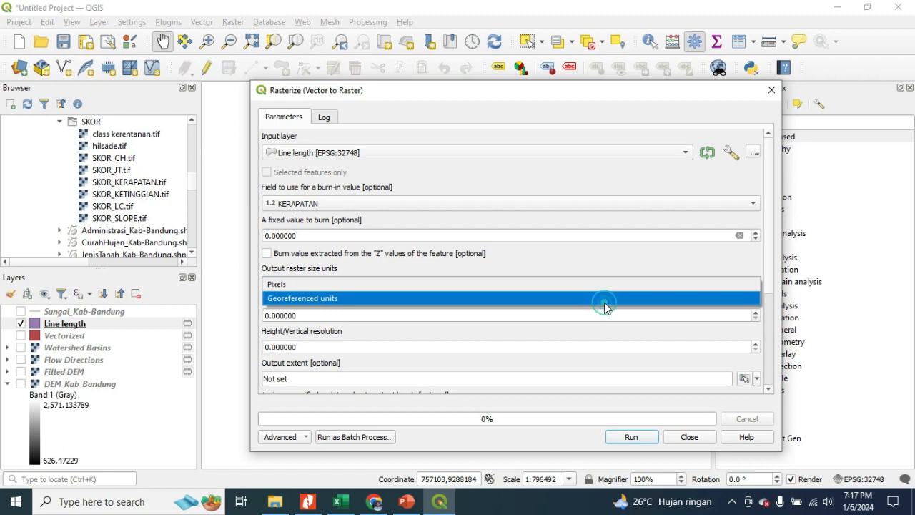
pyautogui.click(767, 224)
pyautogui.scroll(-3, 772, 254)
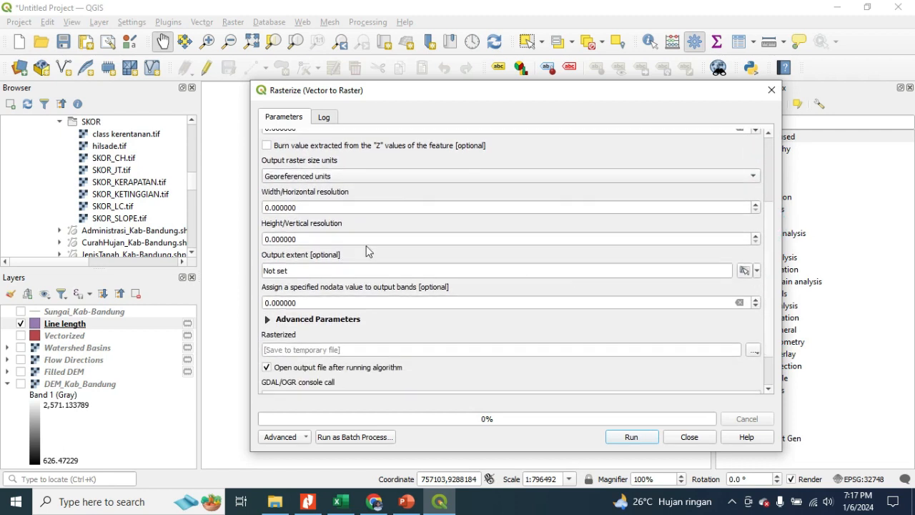
pyautogui.doubleClick(267, 208)
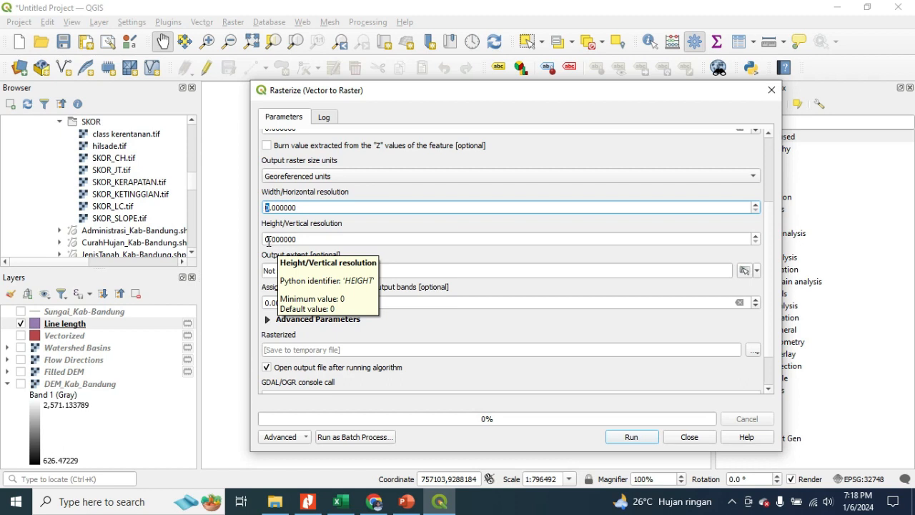
pyautogui.write('8')
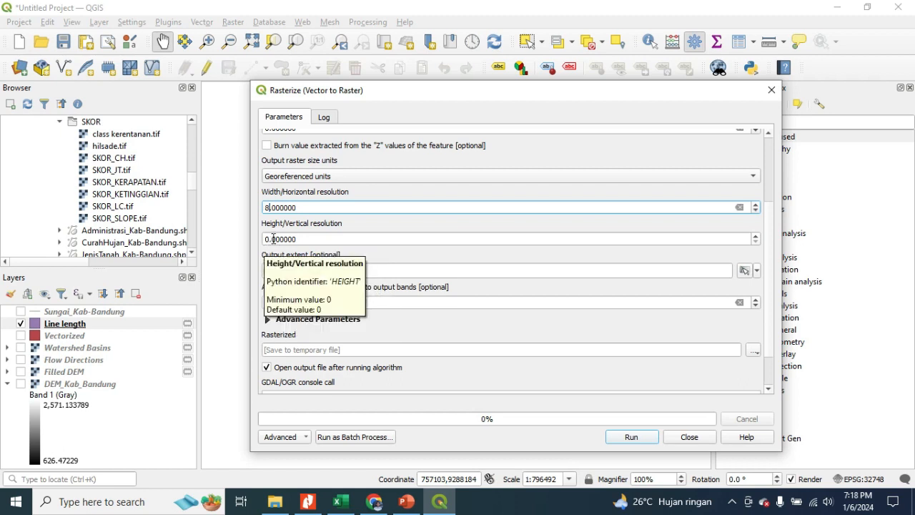
pyautogui.doubleClick(266, 239)
pyautogui.write('8')
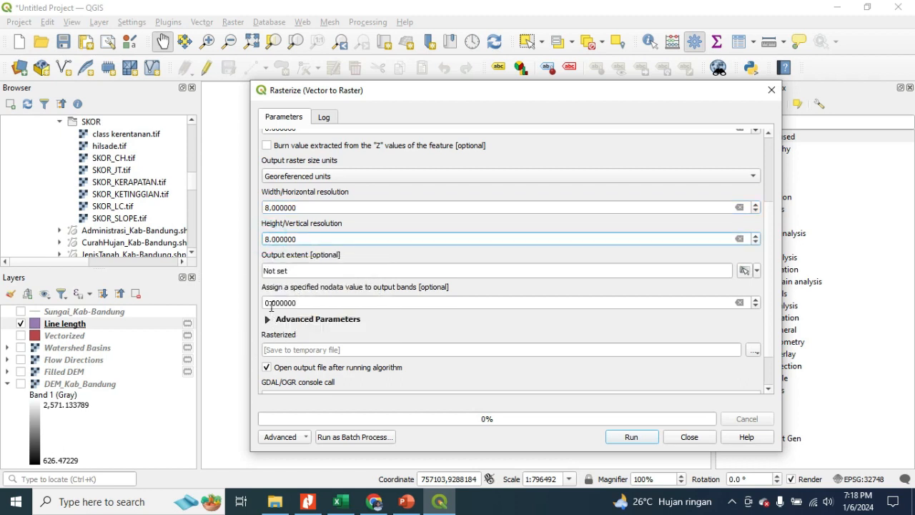
# Assign a nodata value of -9999, run the rasterization to a temporary file, and close the dialog.
pyautogui.moveTo(268, 301); pyautogui.dragTo(328, 302)
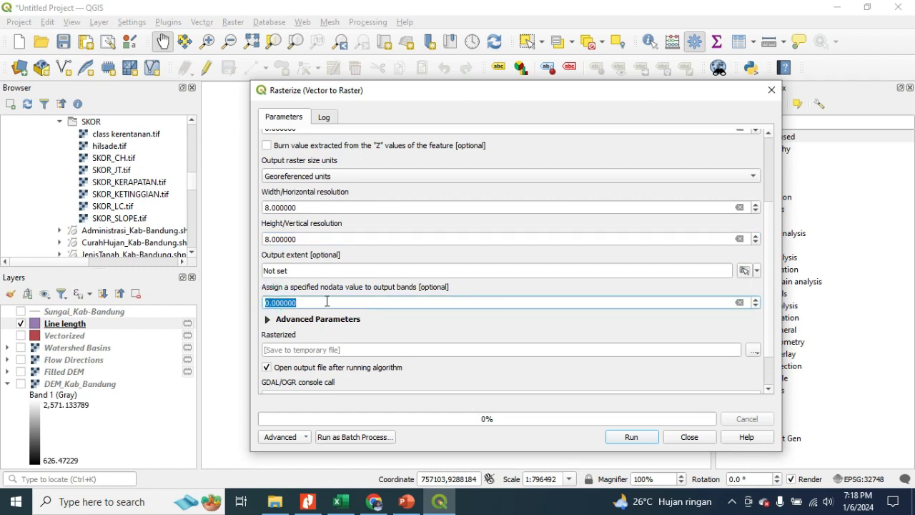
pyautogui.write('-9999')
pyautogui.scroll(-1, 576, 383)
pyautogui.scroll(-1, 576, 383)
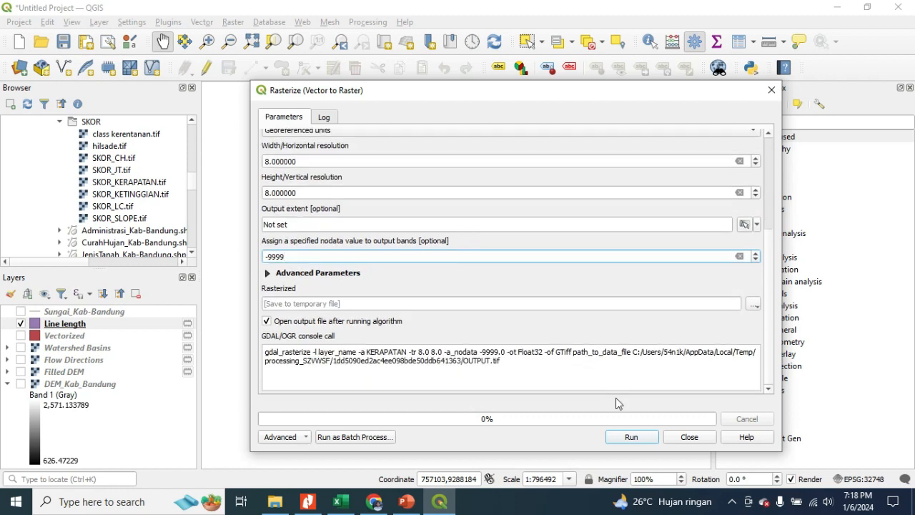
pyautogui.click(631, 439)
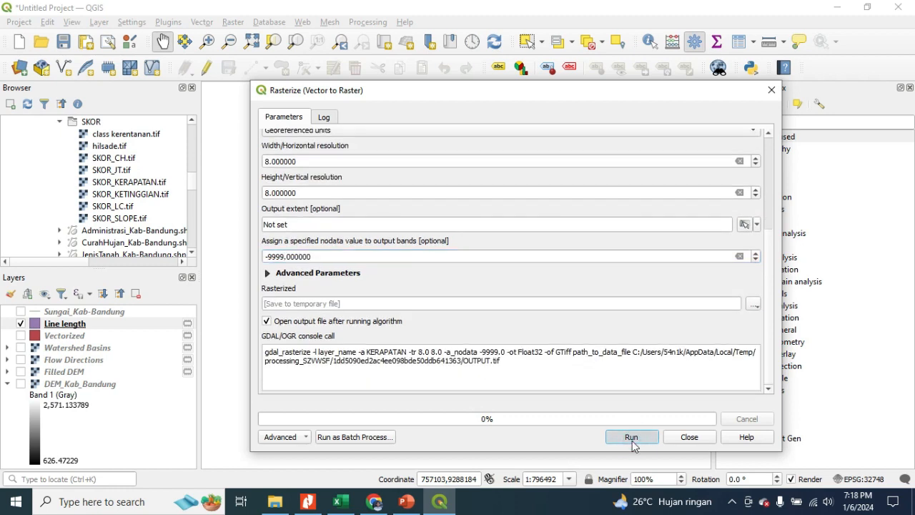
pyautogui.click(689, 437)
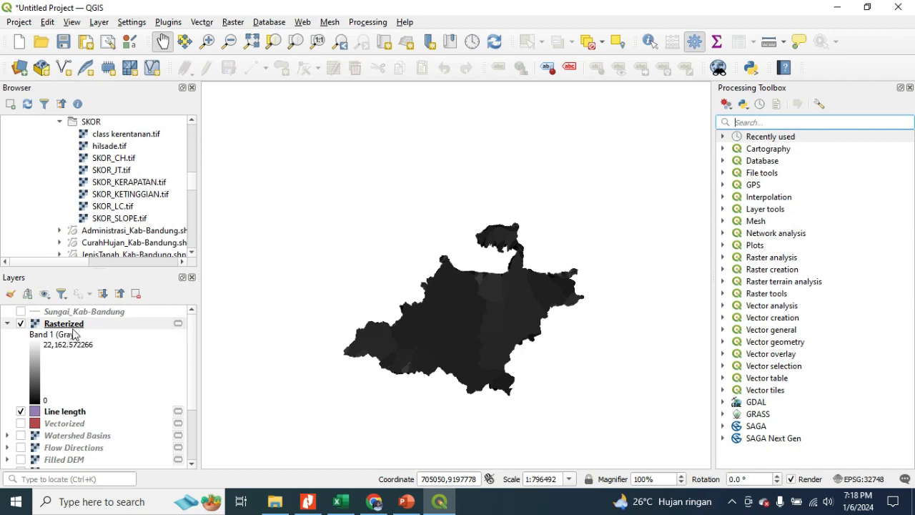
# Switch to PowerPoint to examine the river density score table on the Kerapatan Sungai slide, and return to QGIS.
pyautogui.click(406, 502)
pyautogui.scroll(4, 74, 405)
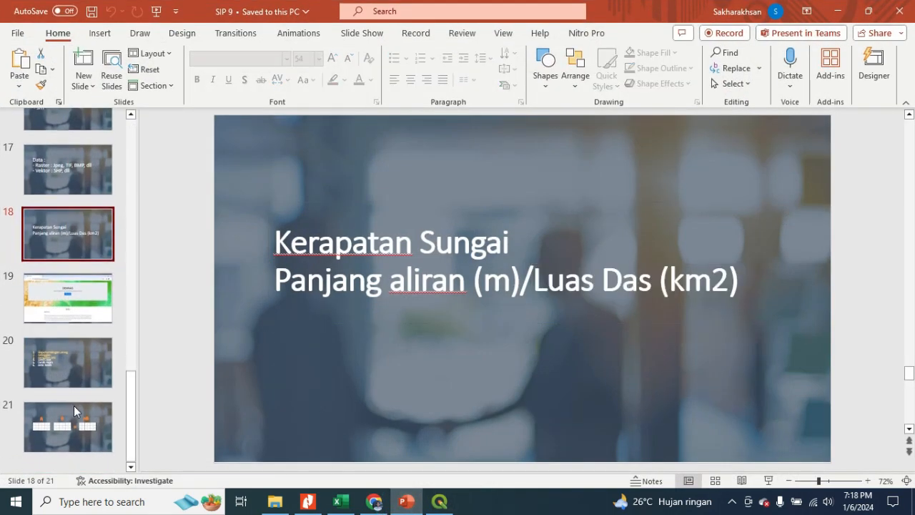
pyautogui.scroll(5, 74, 405)
pyautogui.click(77, 321)
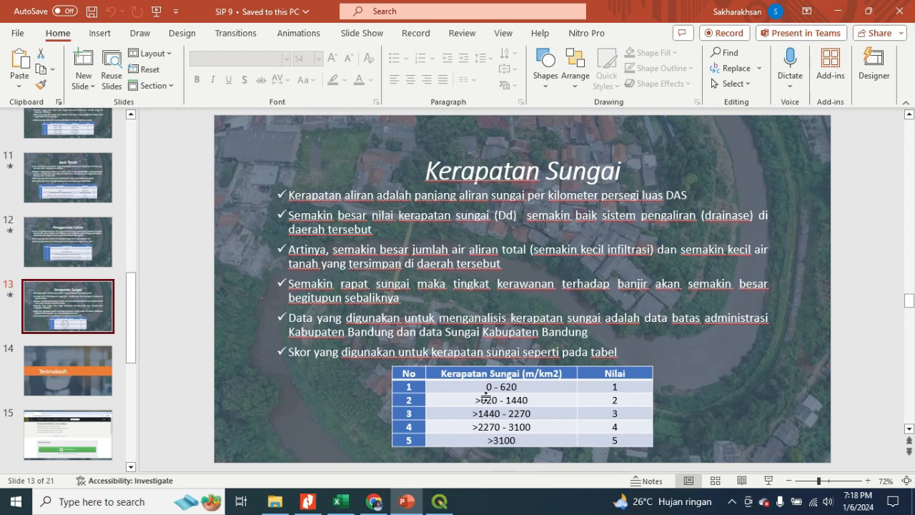
pyautogui.click(439, 501)
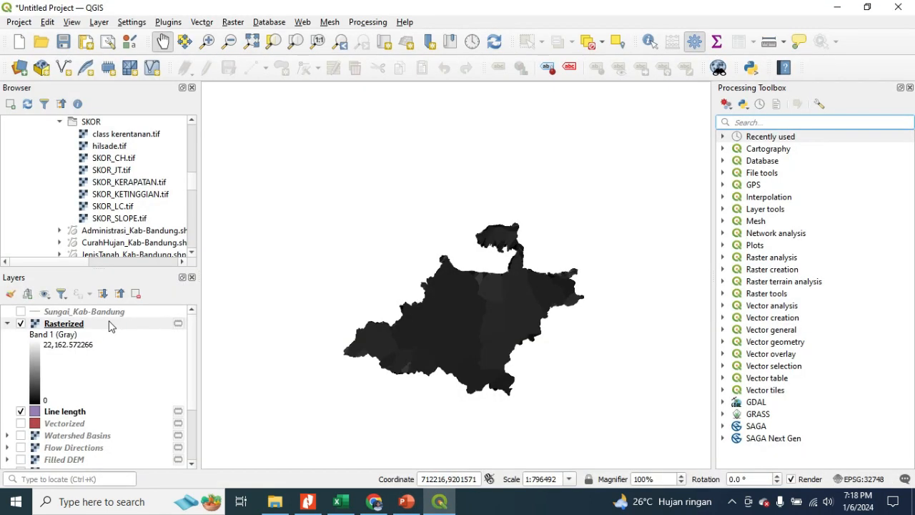
# Find the Reclassify by table algorithm and open it with the Rasterized layer as input.
pyautogui.click(76, 325)
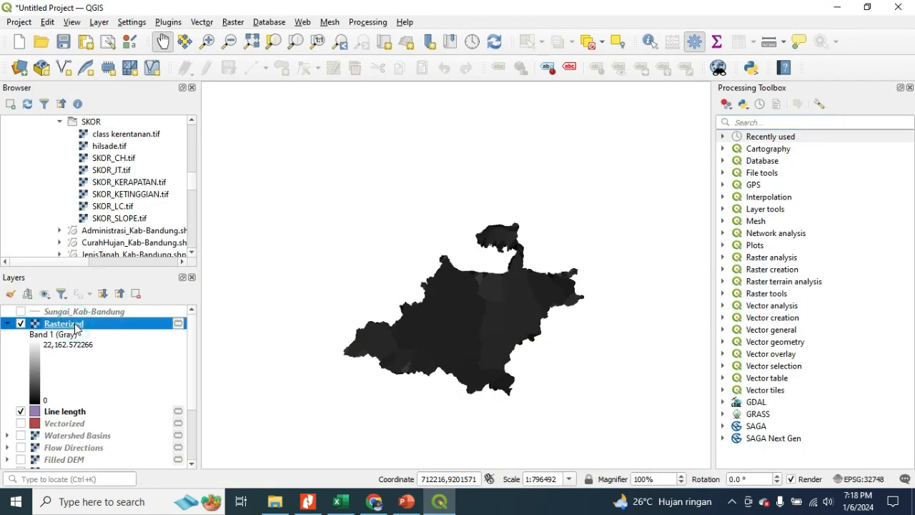
pyautogui.click(805, 122)
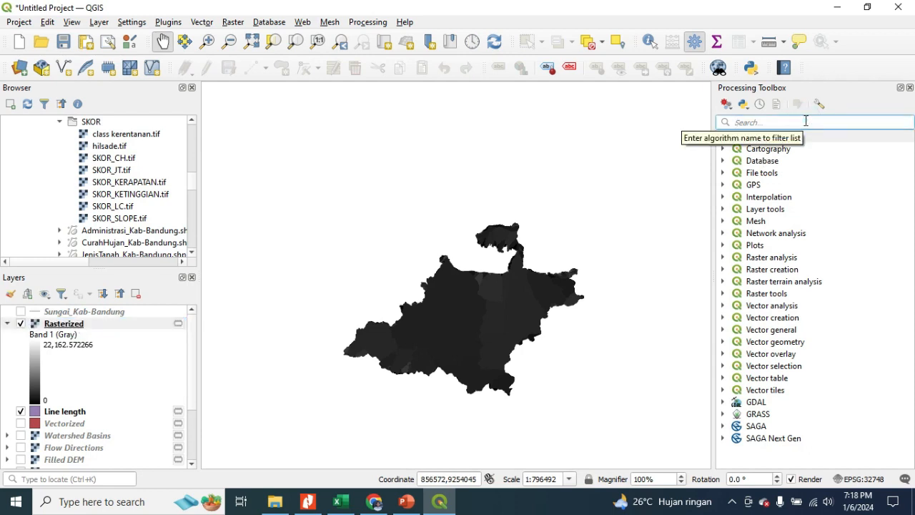
pyautogui.write('cLAS')
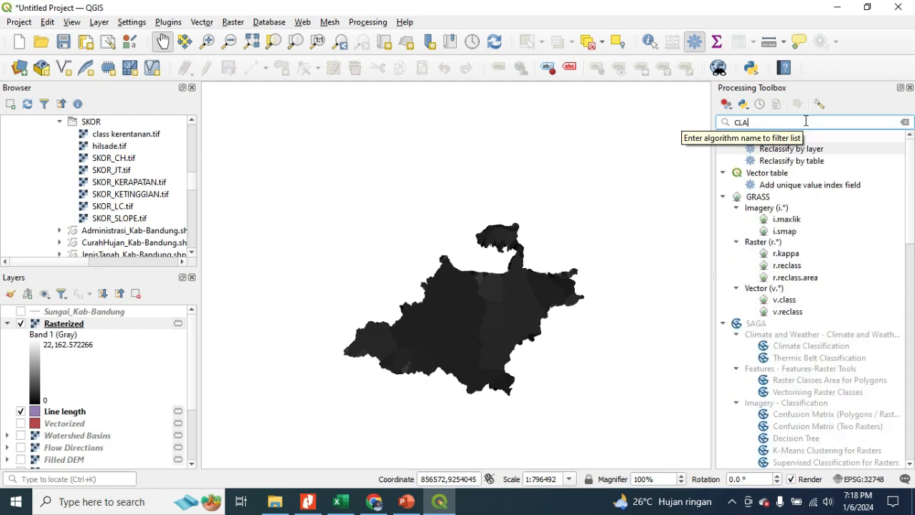
pyautogui.click(810, 163)
pyautogui.doubleClick(810, 162)
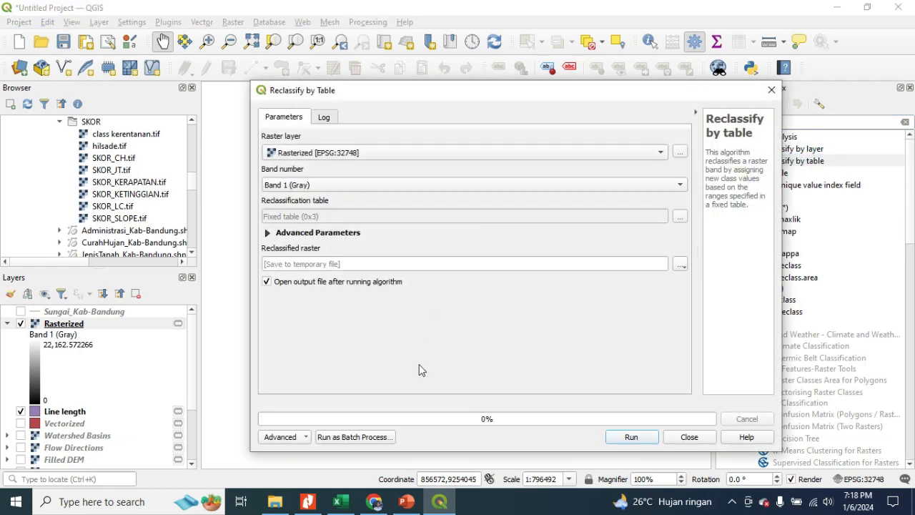
pyautogui.click(455, 150)
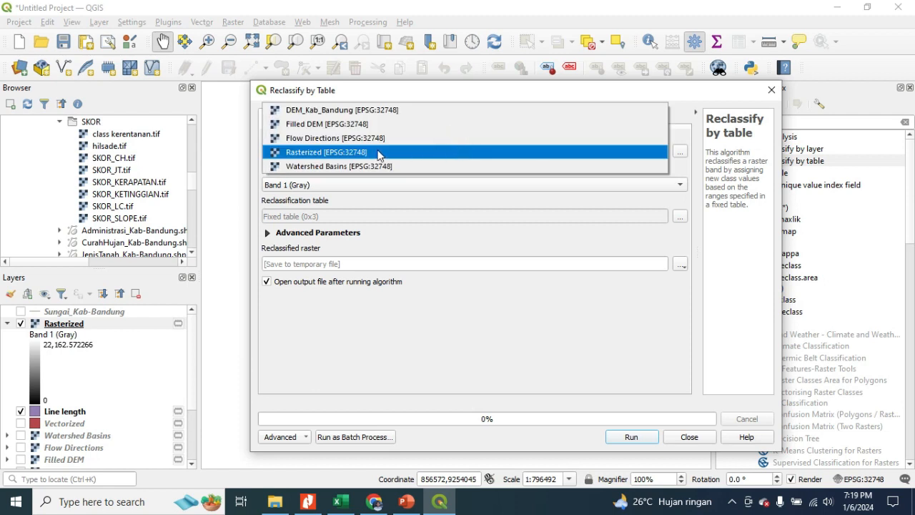
pyautogui.click(379, 152)
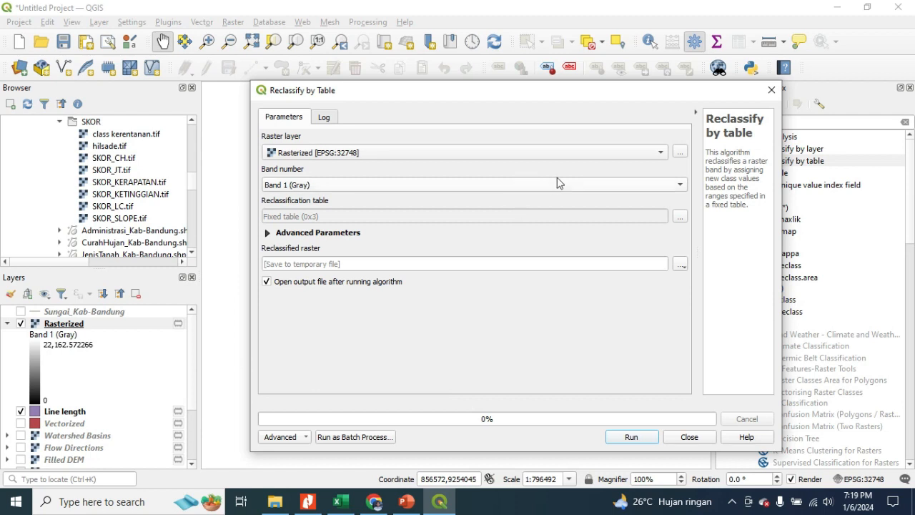
# Open the reclassification table and add five empty rows.
pyautogui.click(680, 217)
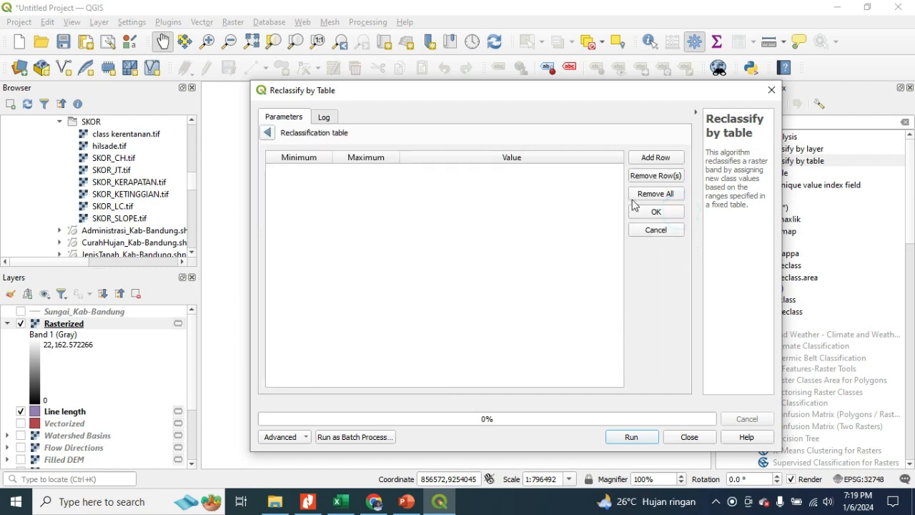
pyautogui.click(676, 159)
pyautogui.click(676, 159)
pyautogui.click(675, 159)
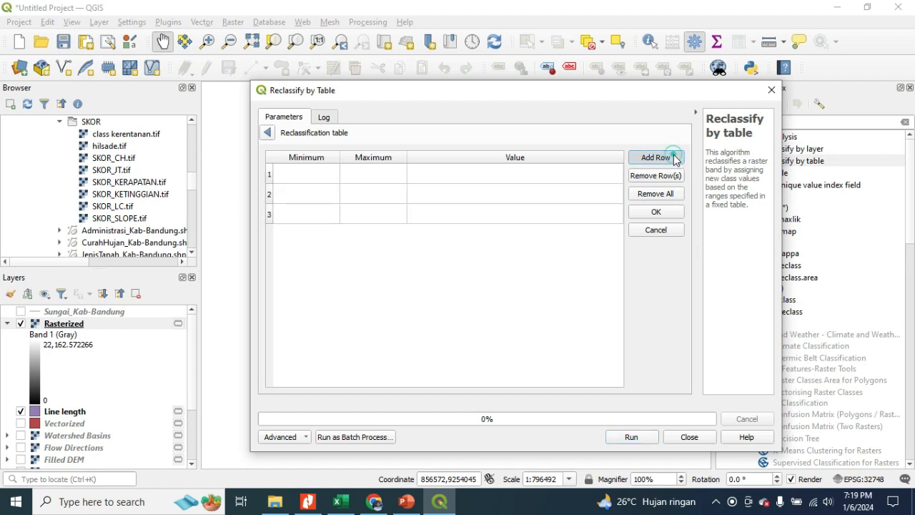
pyautogui.click(675, 159)
pyautogui.click(675, 159)
# Fill the first reclassification row with minimum 0, maximum 620 and value 1, checking the class limits on the PowerPoint slide.
pyautogui.click(327, 176)
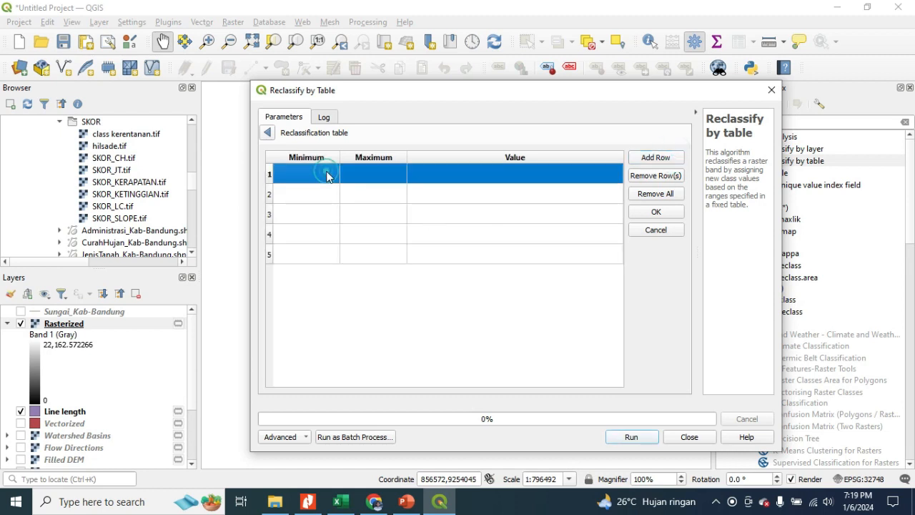
pyautogui.doubleClick(327, 176)
pyautogui.write('0')
pyautogui.click(379, 180)
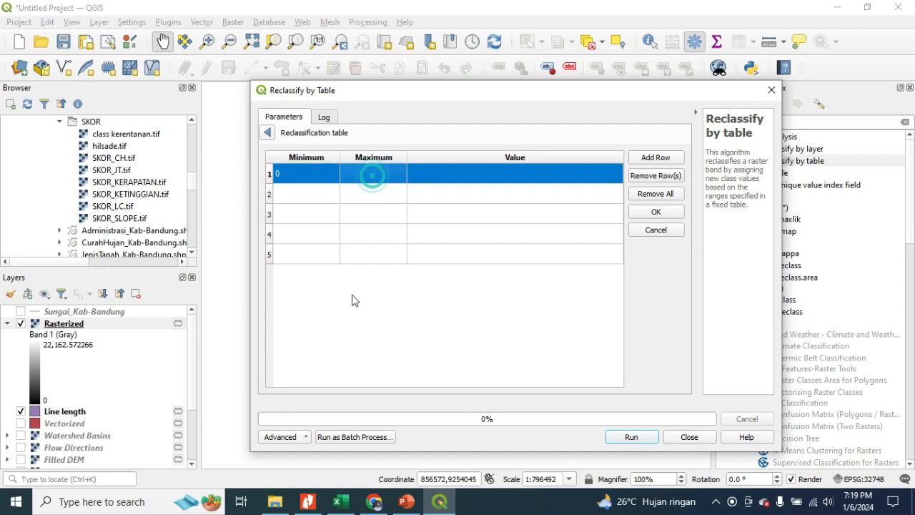
pyautogui.click(404, 502)
pyautogui.click(440, 501)
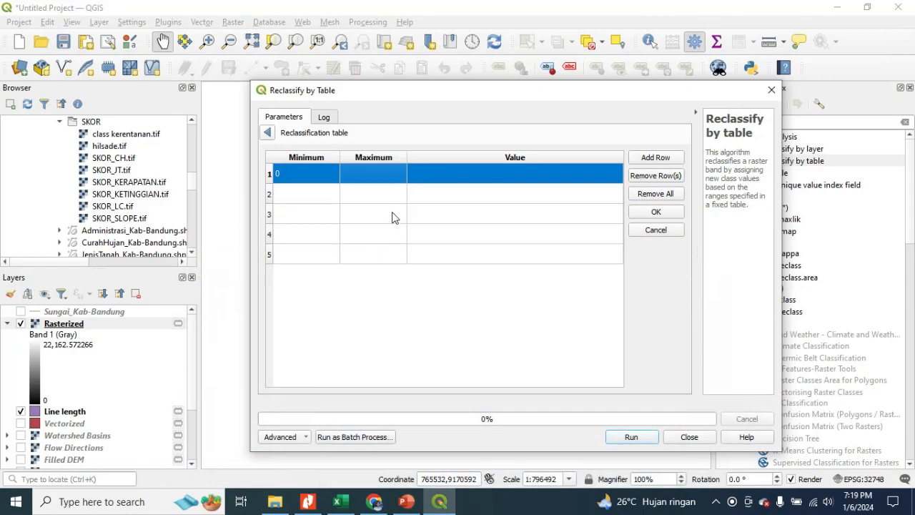
pyautogui.doubleClick(391, 176)
pyautogui.write('620')
pyautogui.click(453, 172)
pyautogui.write('1')
# Check the class limits on the PowerPoint slide and fill the second reclassification row with minimum 620, maximum 1140 and value 2.
pyautogui.click(405, 503)
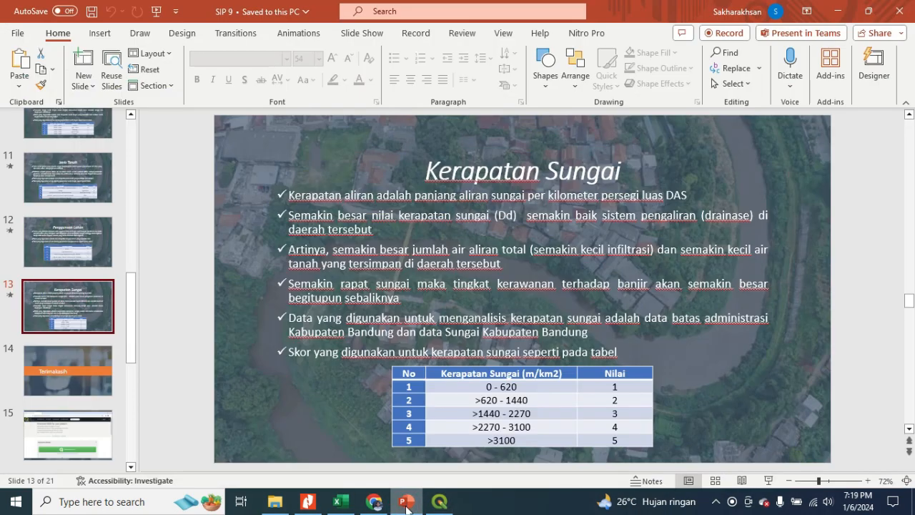
pyautogui.click(406, 504)
pyautogui.click(308, 202)
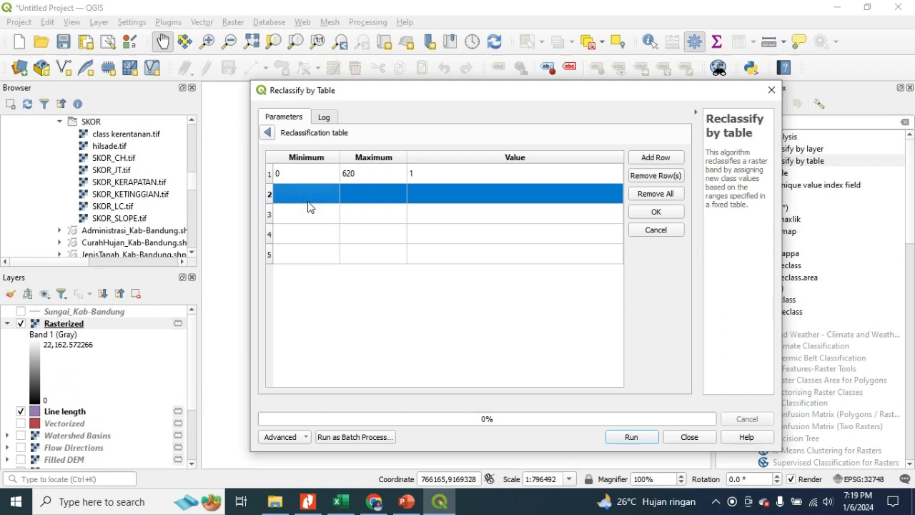
pyautogui.write('620')
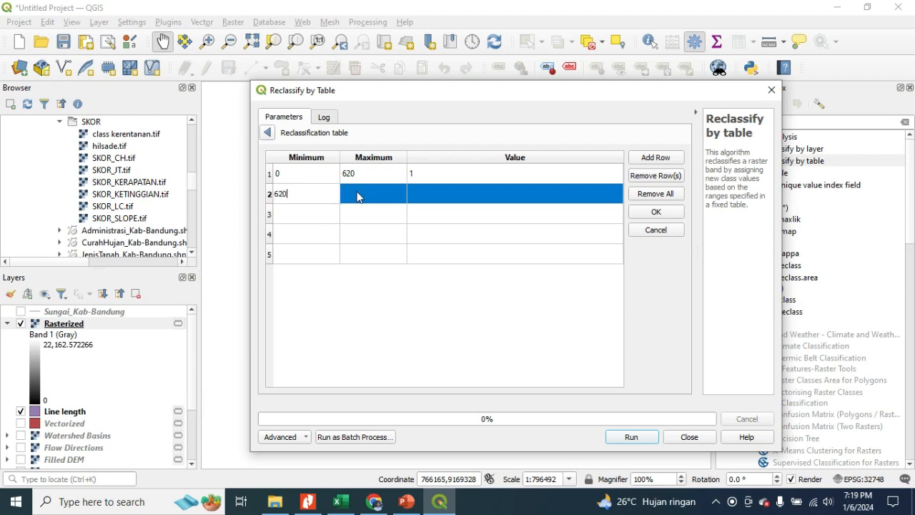
pyautogui.press('Tab')
pyautogui.write('11')
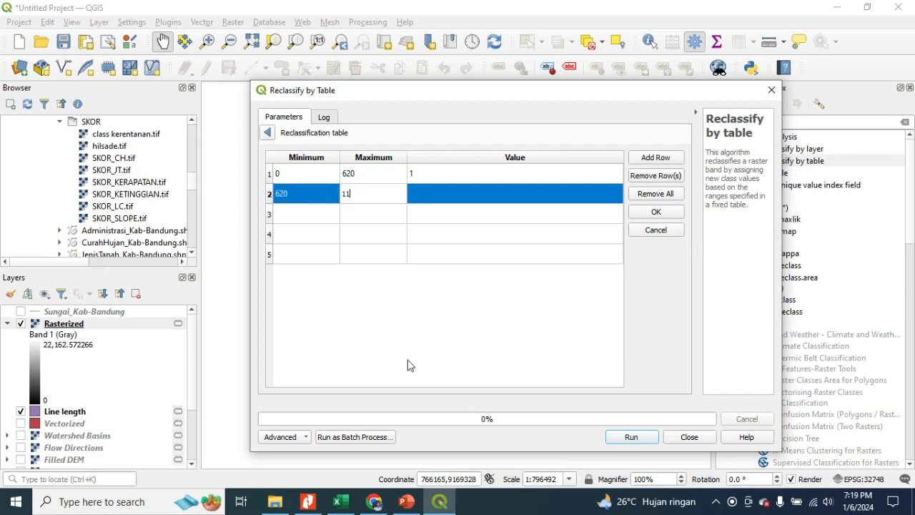
pyautogui.write('40')
pyautogui.click(458, 203)
pyautogui.write('2')
# Fill the third reclassification row with minimum 1140, maximum 2270 and value 3, consulting the score table in PowerPoint.
pyautogui.click(311, 215)
pyautogui.write('1140')
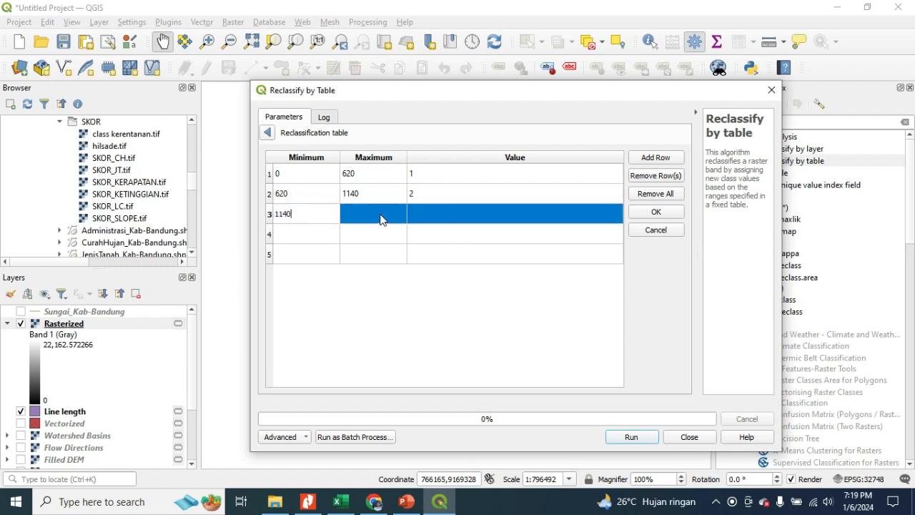
pyautogui.press('Return')
pyautogui.click(412, 504)
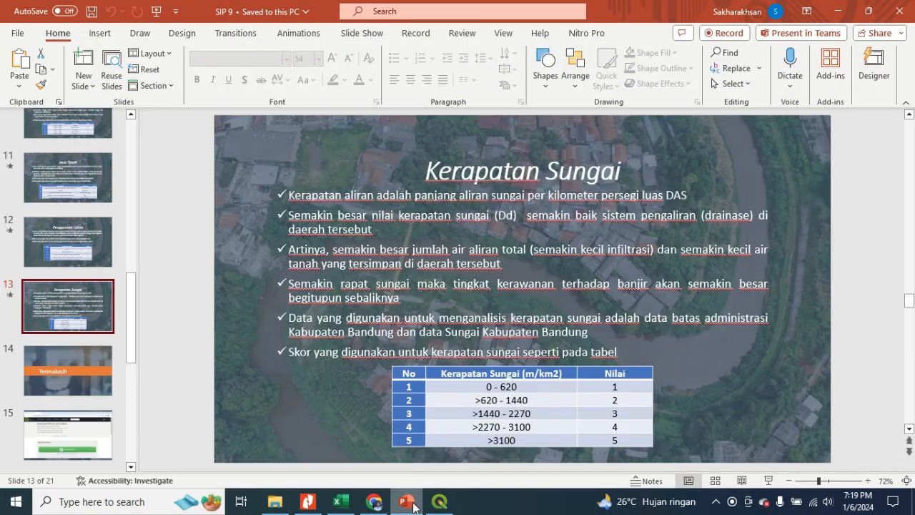
pyautogui.click(406, 503)
pyautogui.click(393, 214)
pyautogui.write('2270')
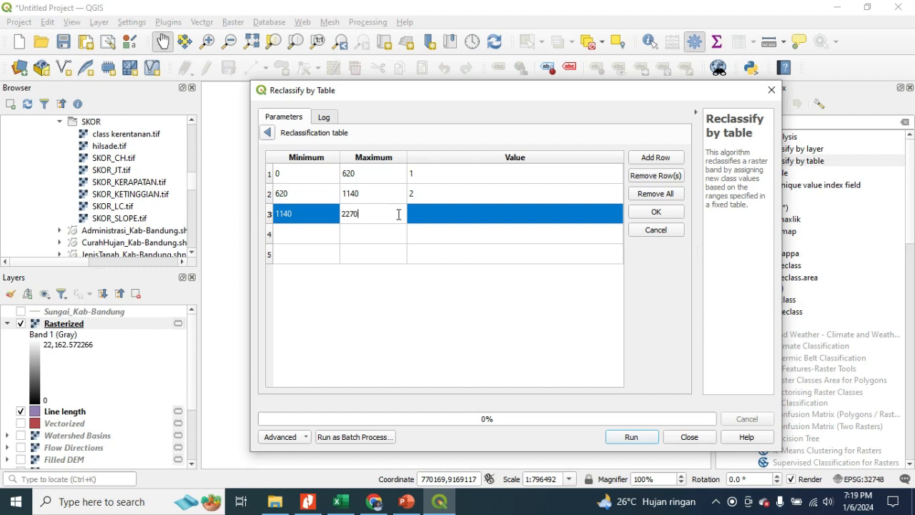
pyautogui.click(438, 210)
pyautogui.write('3')
# Fill the fourth reclassification row with minimum 2270, maximum 3100 and value 4.
pyautogui.click(318, 239)
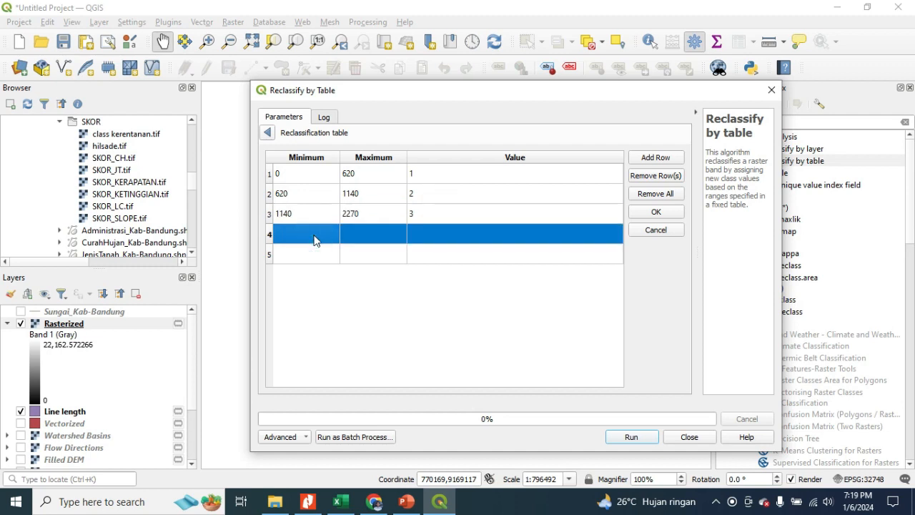
pyautogui.write('2270')
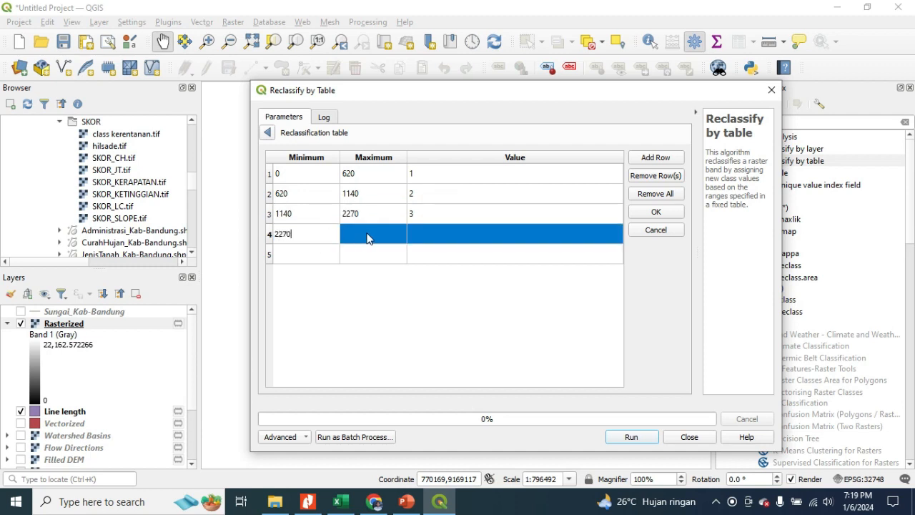
pyautogui.click(368, 236)
pyautogui.write('3100')
pyautogui.click(442, 231)
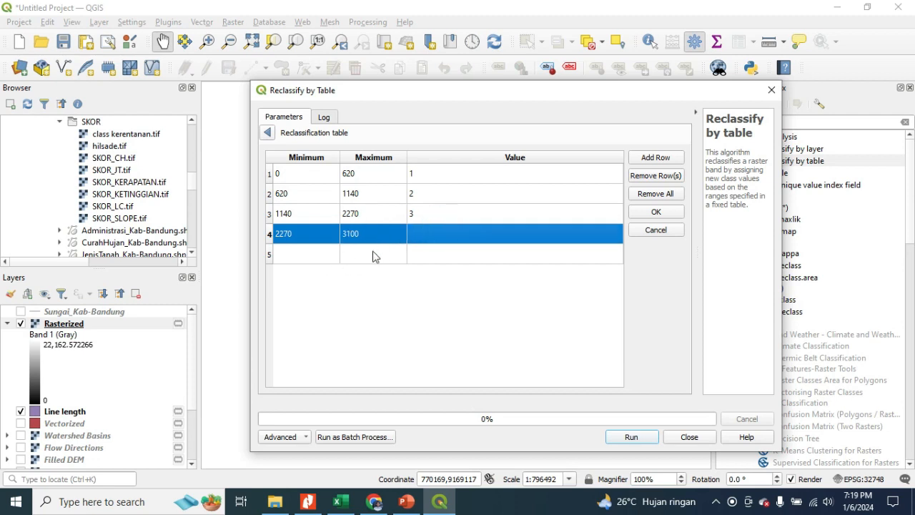
pyautogui.write('4')
# Fill the fifth reclassification row with minimum 3100, maximum 100000 and value 5, checking the last class on the PowerPoint slide.
pyautogui.click(322, 256)
pyautogui.write('31')
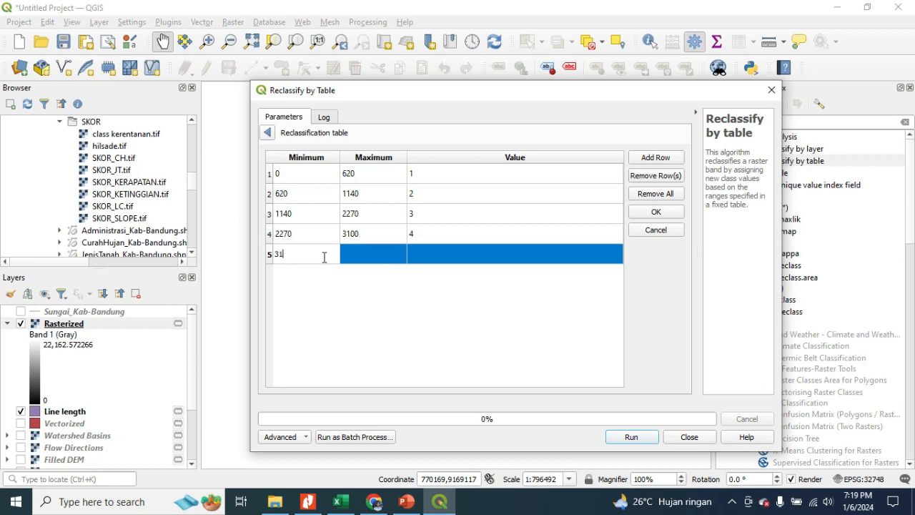
pyautogui.write('00')
pyautogui.click(366, 259)
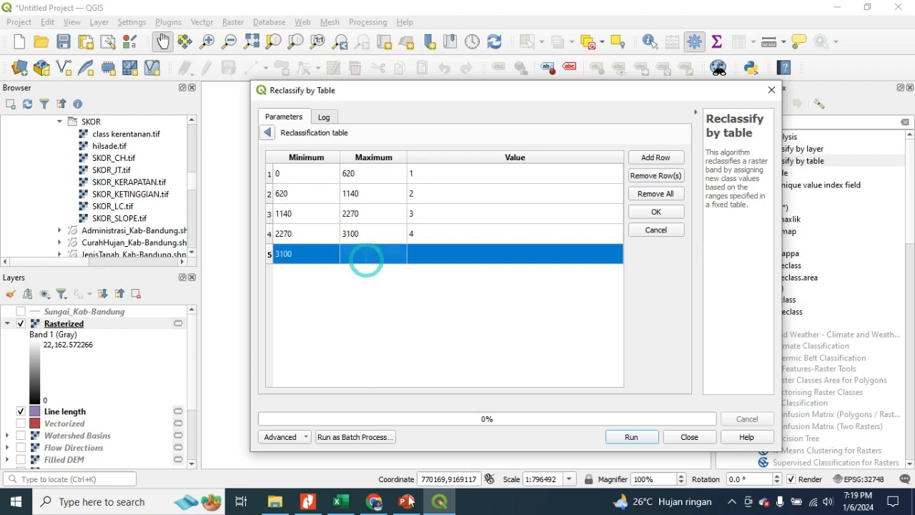
pyautogui.click(406, 503)
pyautogui.click(440, 503)
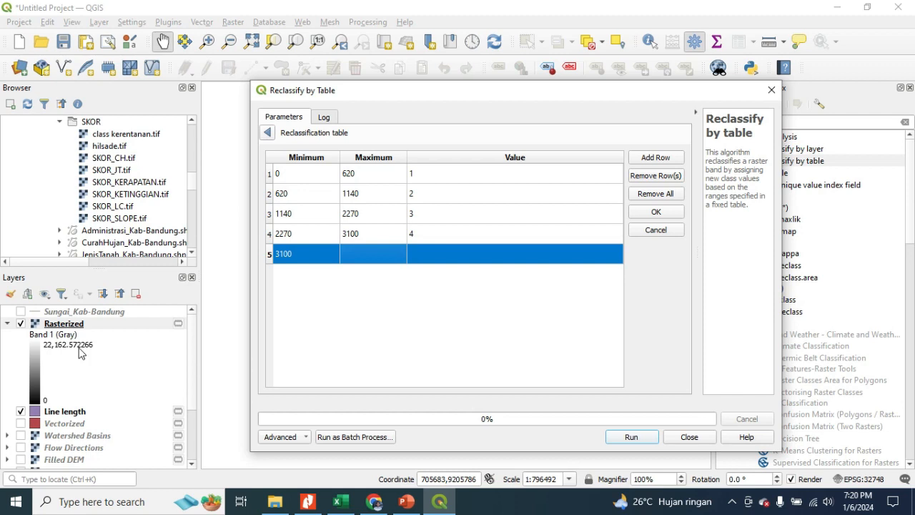
pyautogui.doubleClick(379, 262)
pyautogui.write('100000')
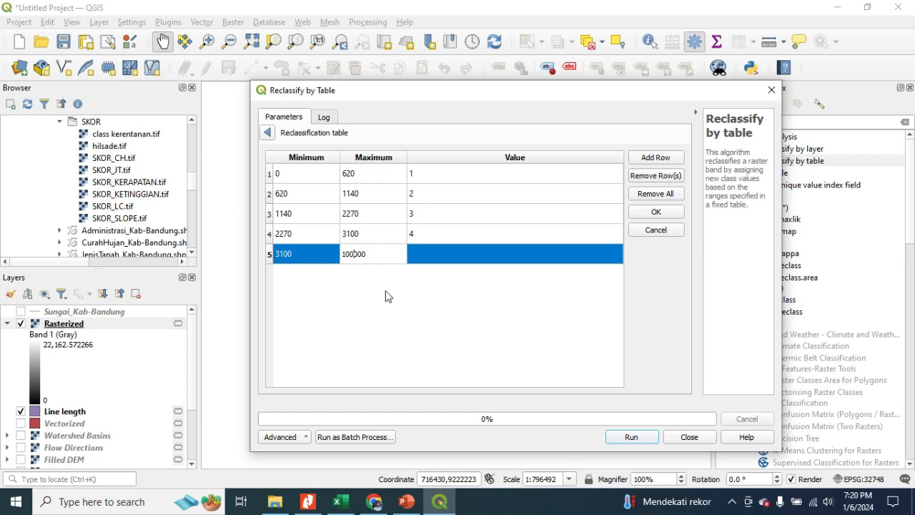
pyautogui.click(386, 290)
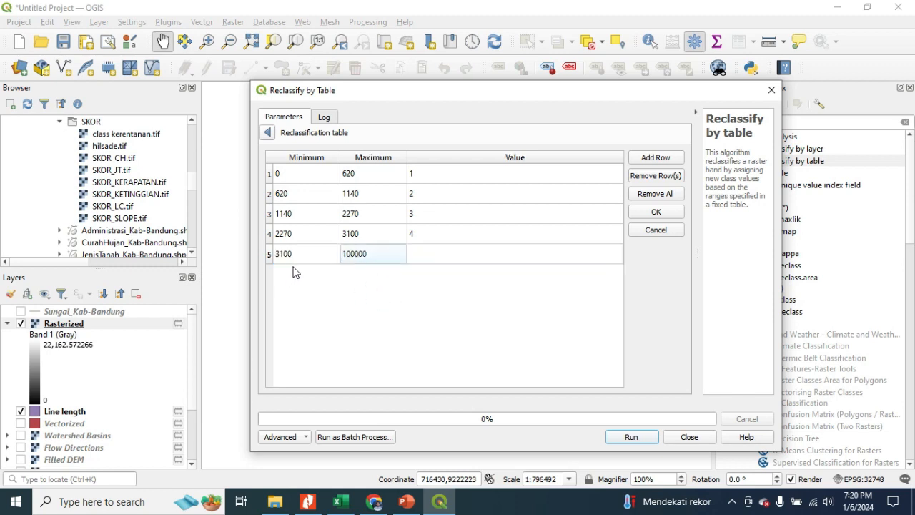
pyautogui.click(458, 251)
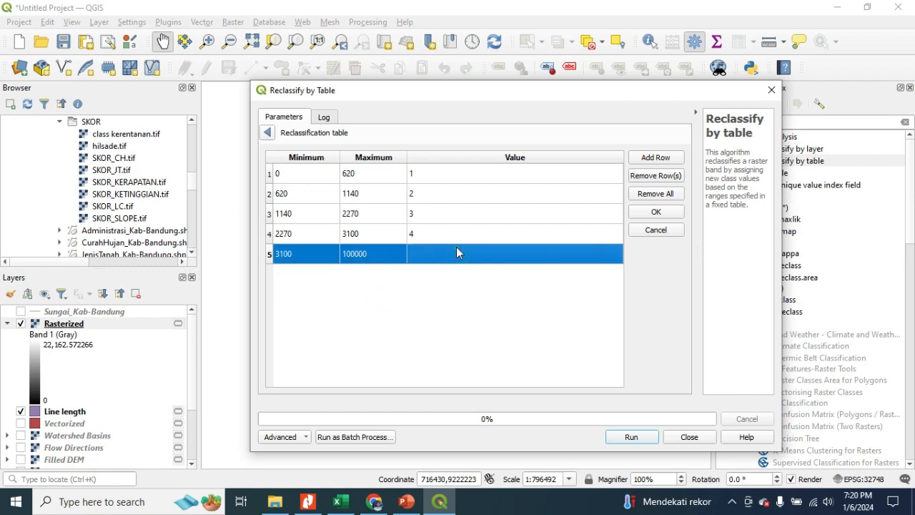
pyautogui.write('5')
pyautogui.click(456, 309)
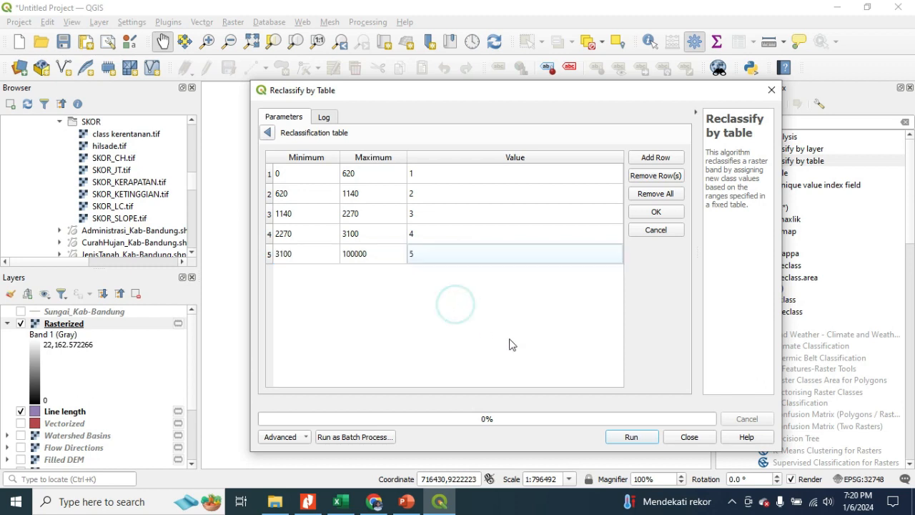
# Accept the table, run the reclassification to a temporary raster, and expand the resulting layer's legend.
pyautogui.click(654, 213)
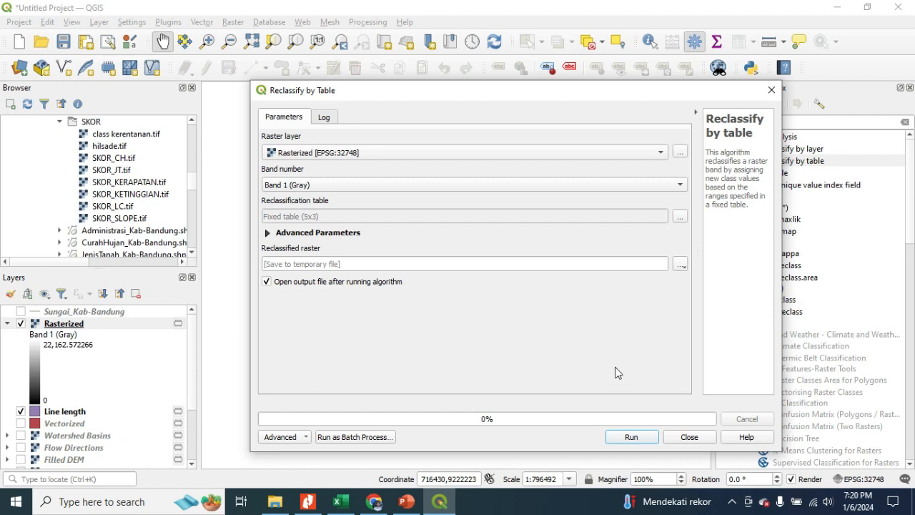
pyautogui.click(645, 438)
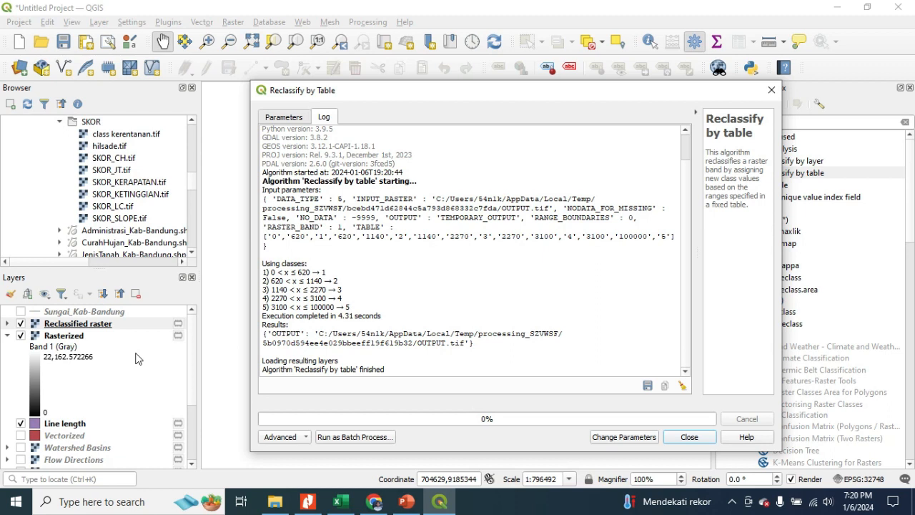
pyautogui.click(712, 436)
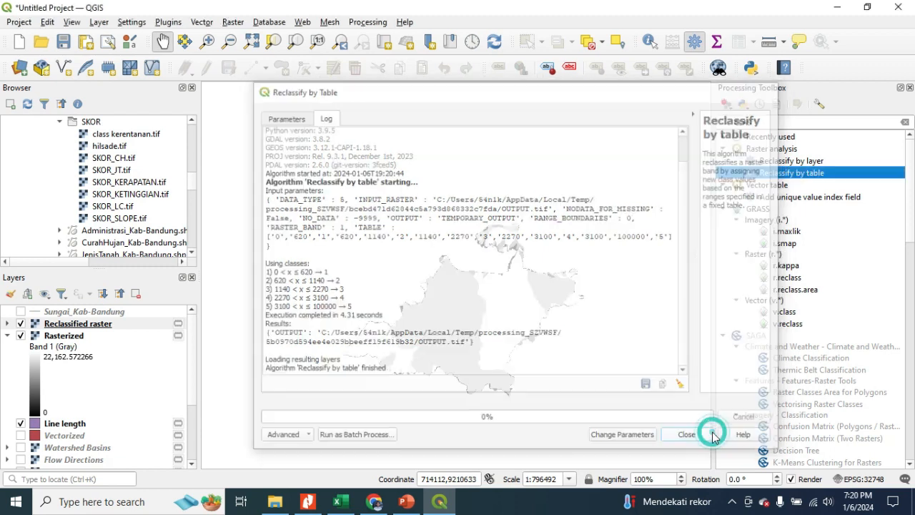
pyautogui.click(7, 326)
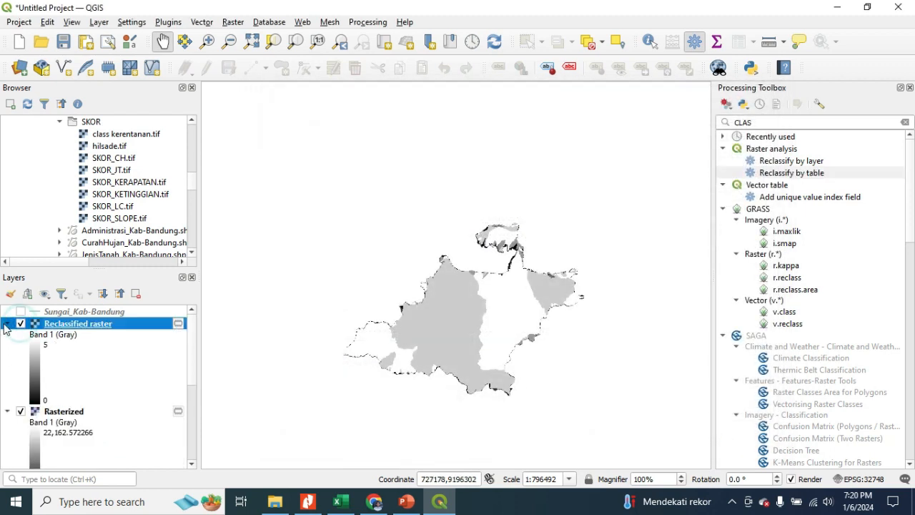
pyautogui.click(47, 350)
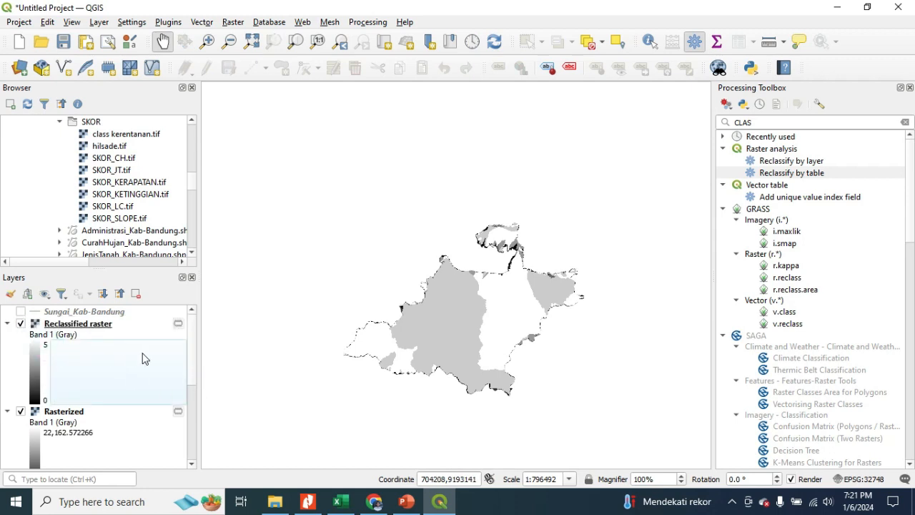
# Start exporting the Reclassified raster layer as a GeoTIFF and look through the existing score files in the SKOR folder.
pyautogui.rightClick(178, 326)
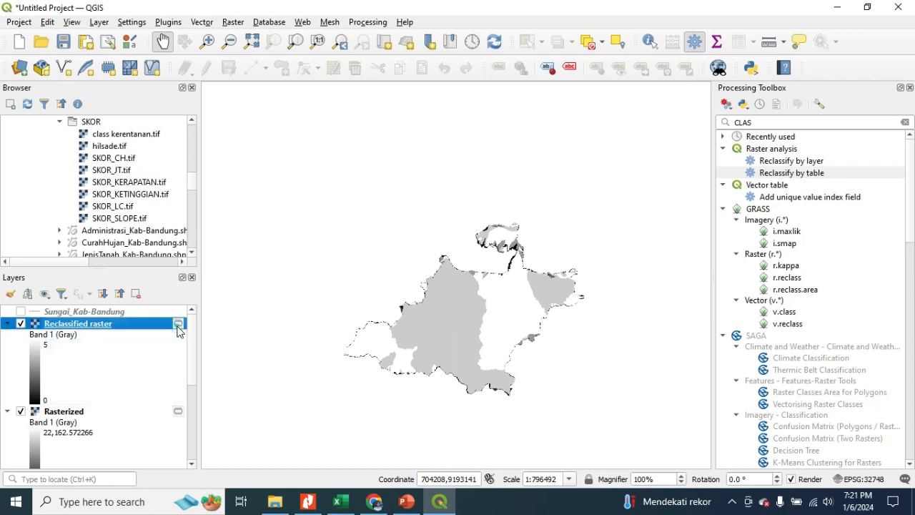
pyautogui.moveTo(289, 275)
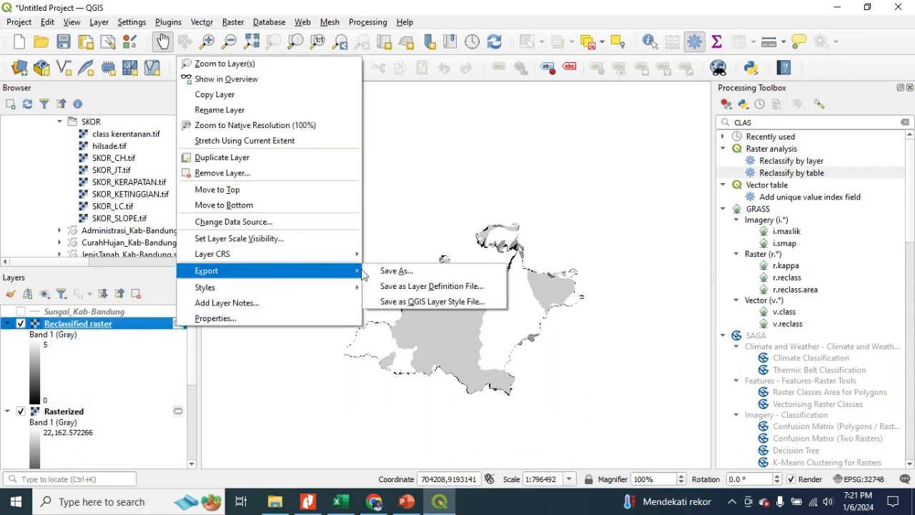
pyautogui.click(395, 271)
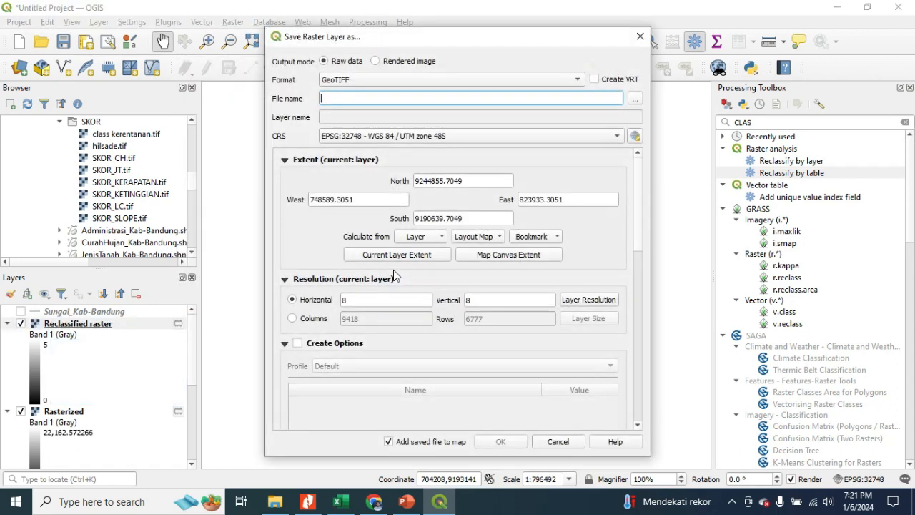
pyautogui.click(635, 98)
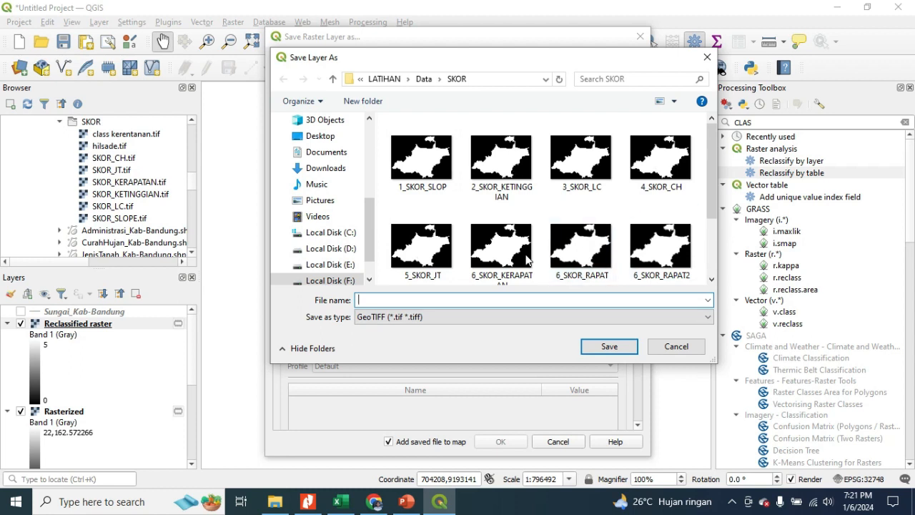
pyautogui.scroll(-2, 656, 267)
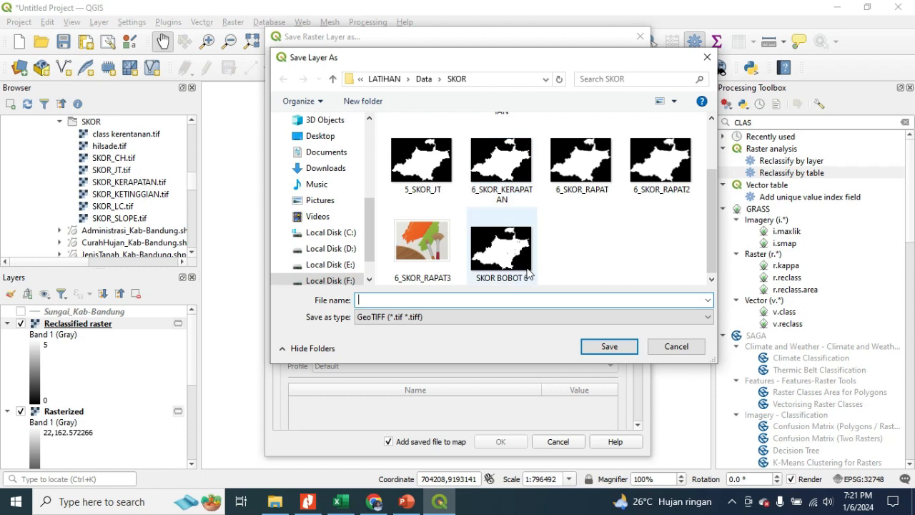
pyautogui.click(522, 195)
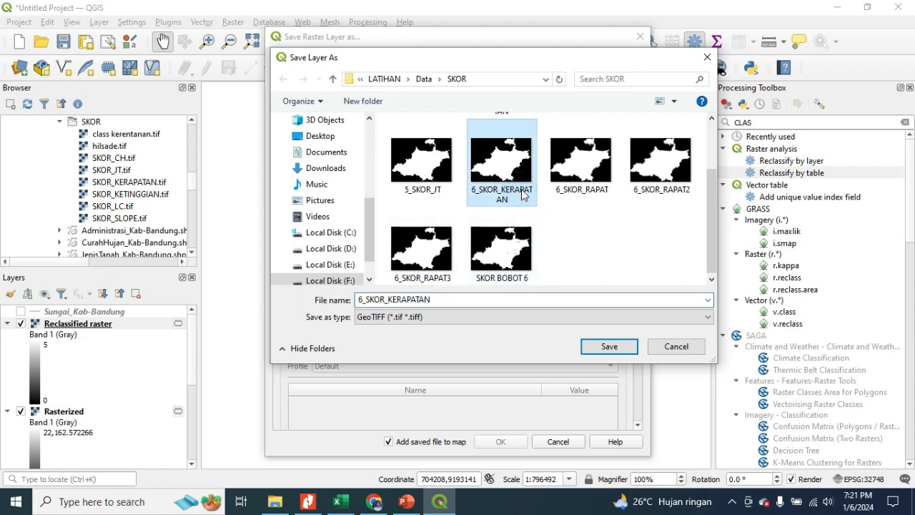
pyautogui.click(514, 257)
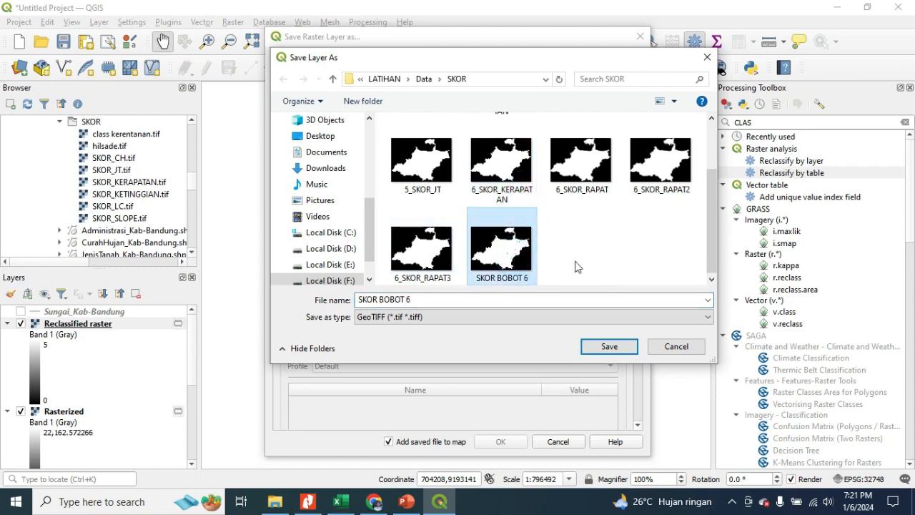
# Switch to File Explorer and open the F:\LATIHAN\Data\SKOR folder.
pyautogui.click(275, 501)
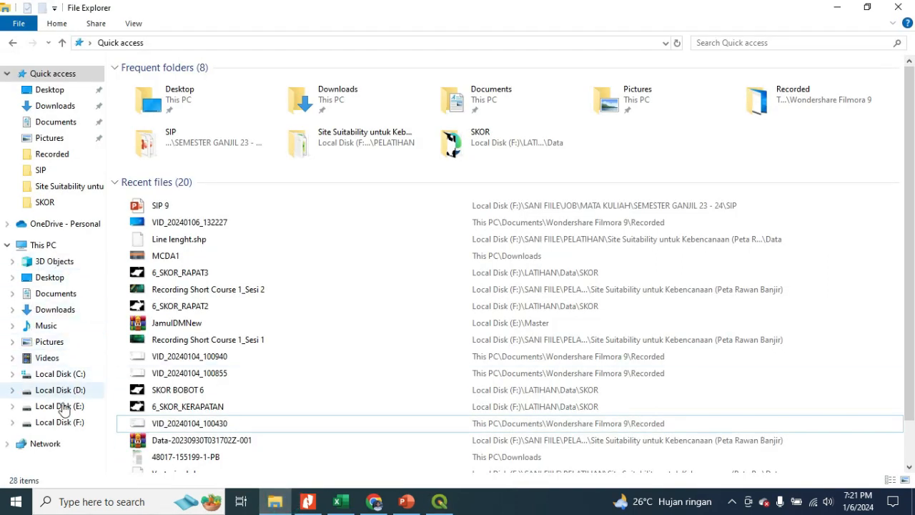
pyautogui.click(63, 426)
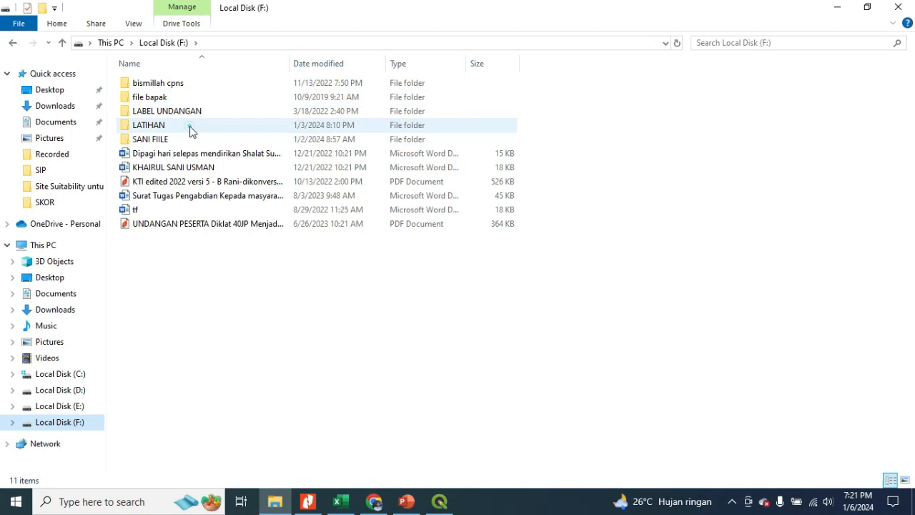
pyautogui.doubleClick(189, 122)
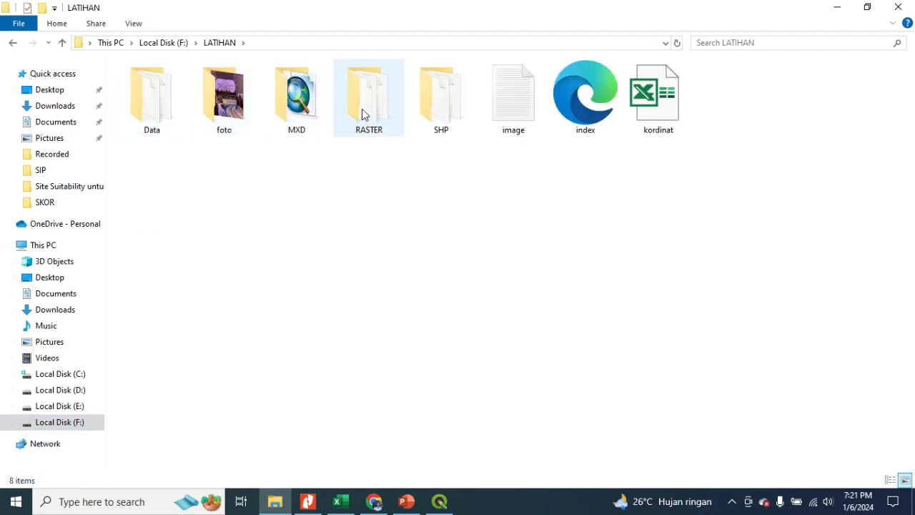
pyautogui.click(152, 106)
pyautogui.doubleClick(152, 106)
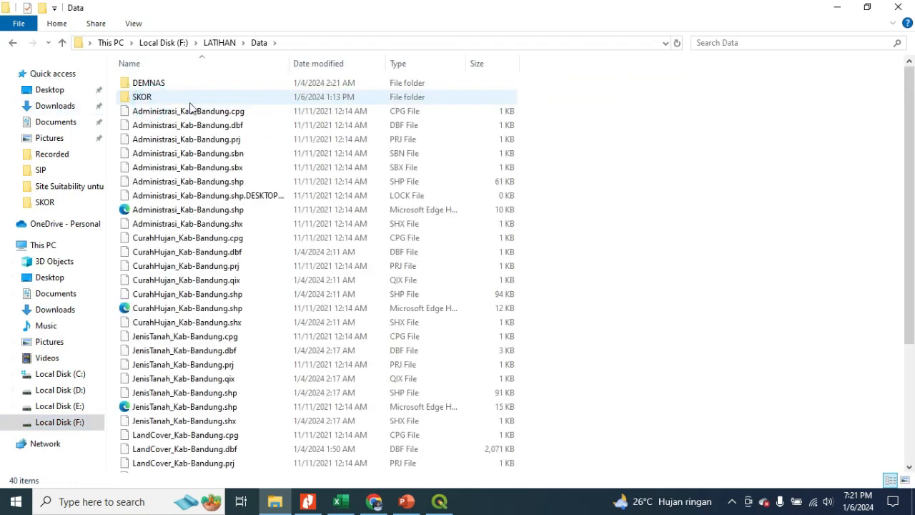
pyautogui.doubleClick(188, 98)
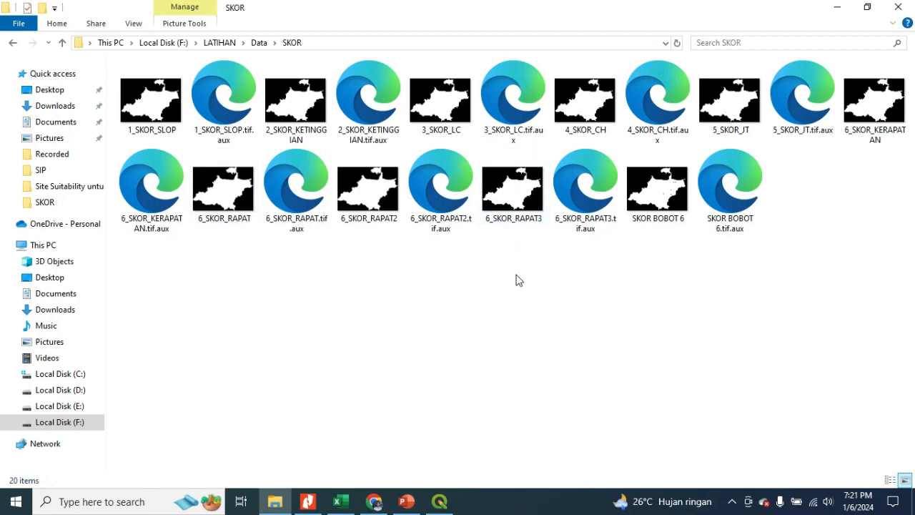
# Permanently delete all files in the SKOR folder from 6_SKOR_KERAPATAN through SKOR BOBOT 6.tif.aux.
pyautogui.click(890, 128)
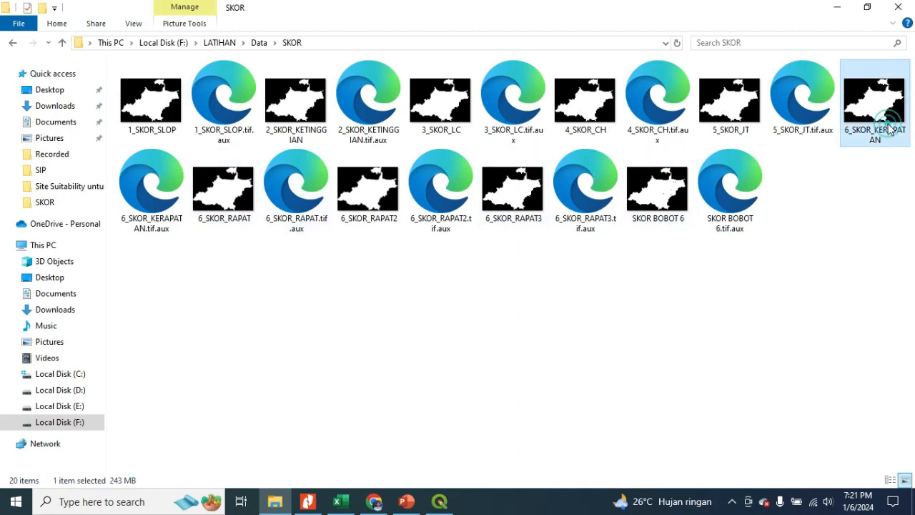
pyautogui.keyDown('shift'); pyautogui.click(751, 213); pyautogui.keyUp('shift')
pyautogui.hotkey('shift', 'Delete')
pyautogui.press('Return')
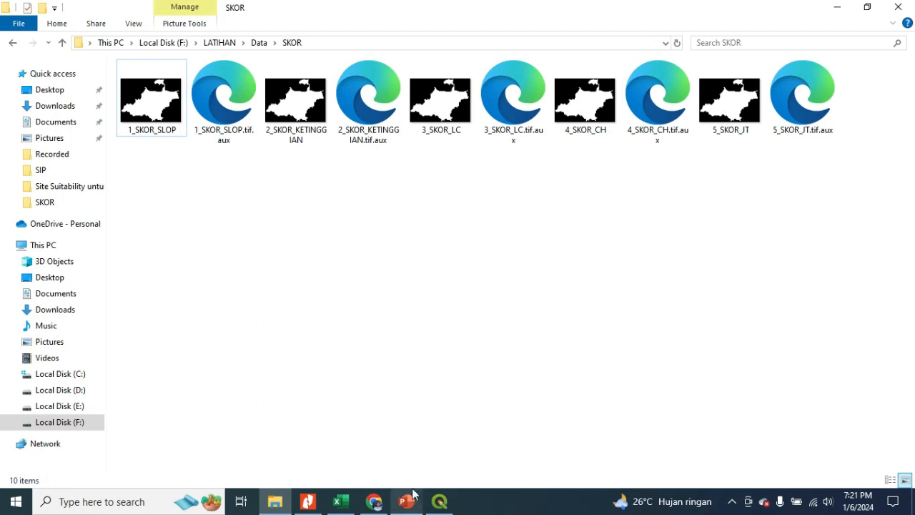
# Switch back to QGIS and set the raster export's file name to 6_SKOR KERAPATAN in the SKOR folder.
pyautogui.click(439, 502)
pyautogui.click(450, 302)
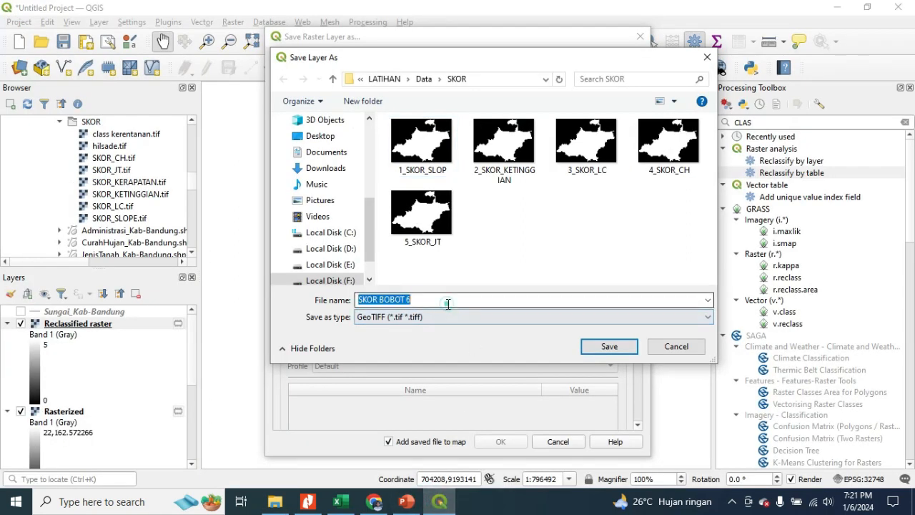
pyautogui.click(408, 301)
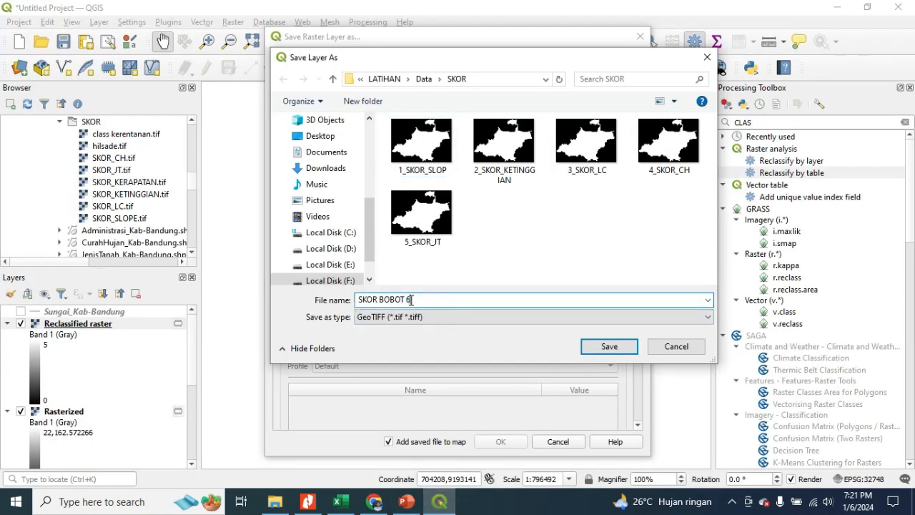
pyautogui.press('BackSpace')
pyautogui.press('BackSpace')
pyautogui.write('6_')
pyautogui.doubleClick(527, 303)
pyautogui.write('KERAPATAN')
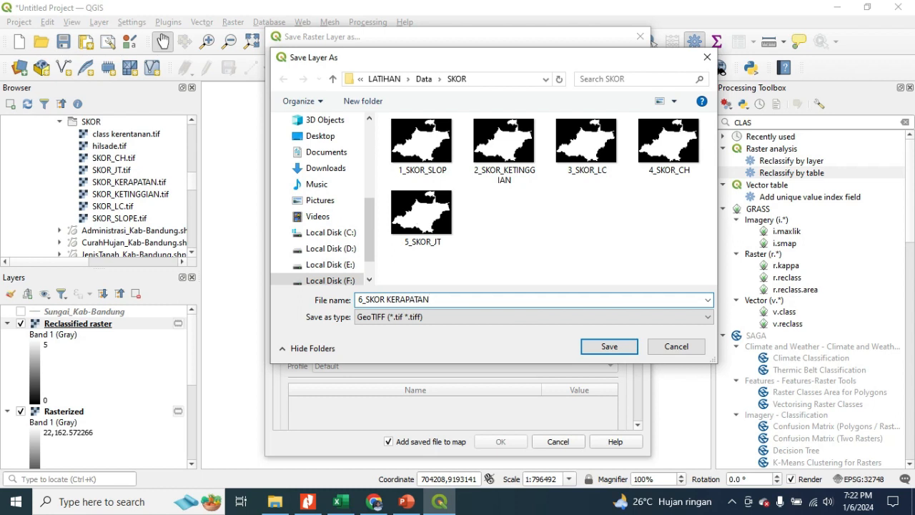
pyautogui.click(609, 346)
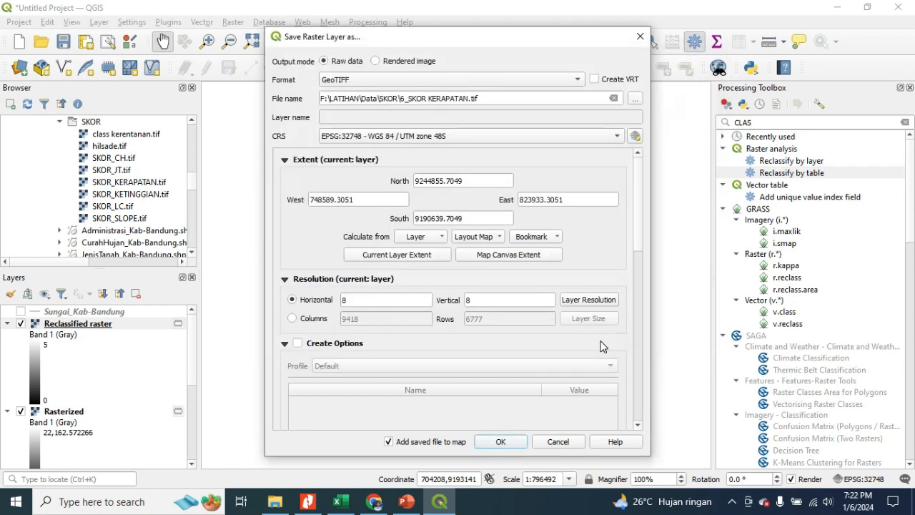
# Run the GeoTIFF export and hide the Reclassified raster and Rasterized layers.
pyautogui.click(499, 442)
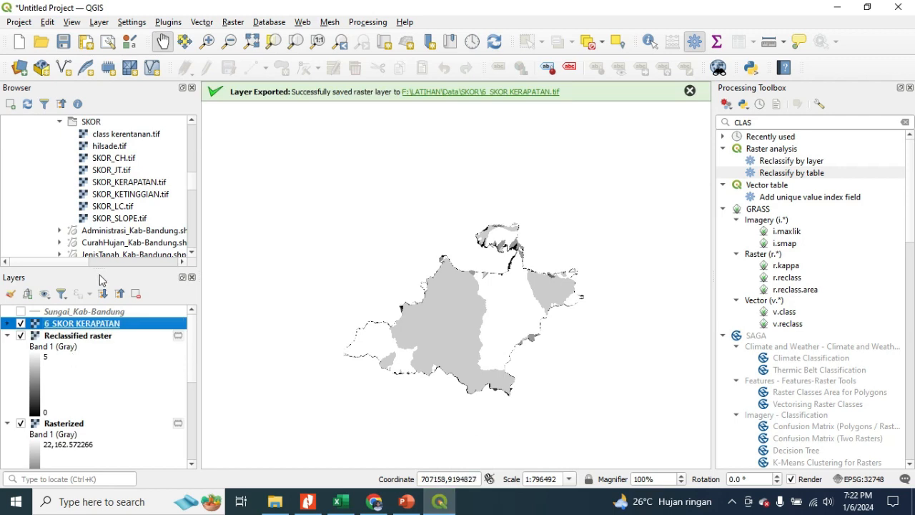
pyautogui.click(21, 336)
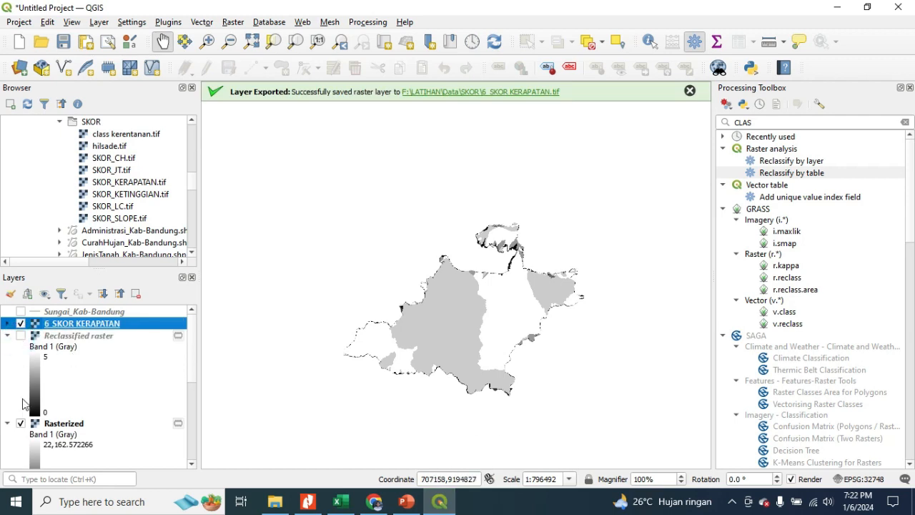
pyautogui.click(21, 423)
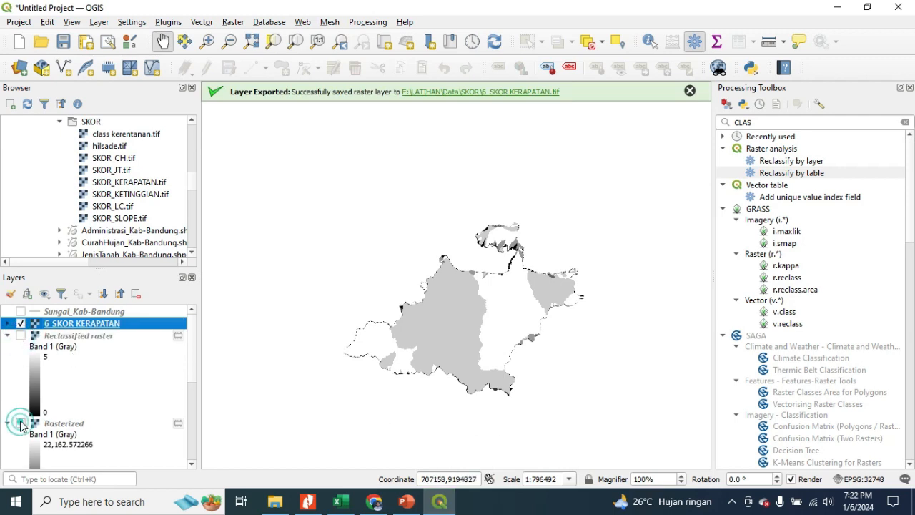
# Try classifying the 6_SKOR KERAPATAN layer as Paletted/Unique values with the RdYlGn color ramp, review the class list, and close the properties without applying.
pyautogui.rightClick(113, 327)
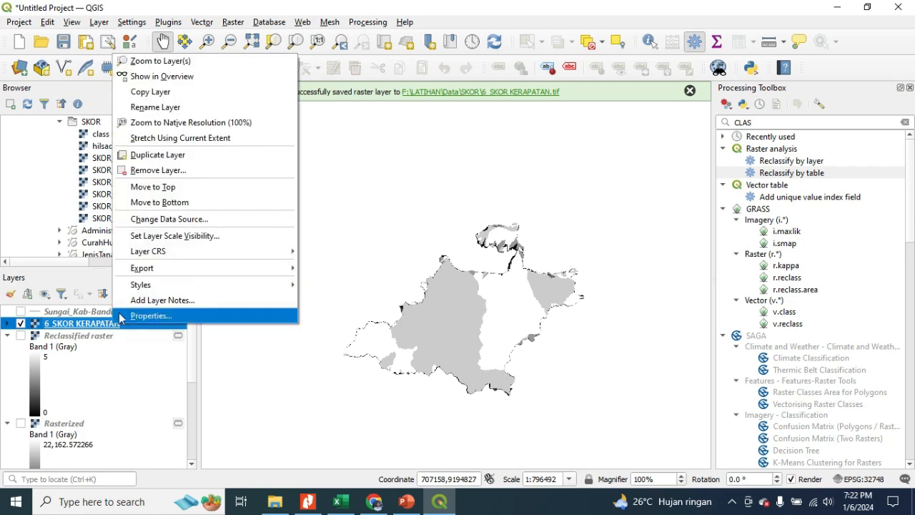
pyautogui.click(218, 316)
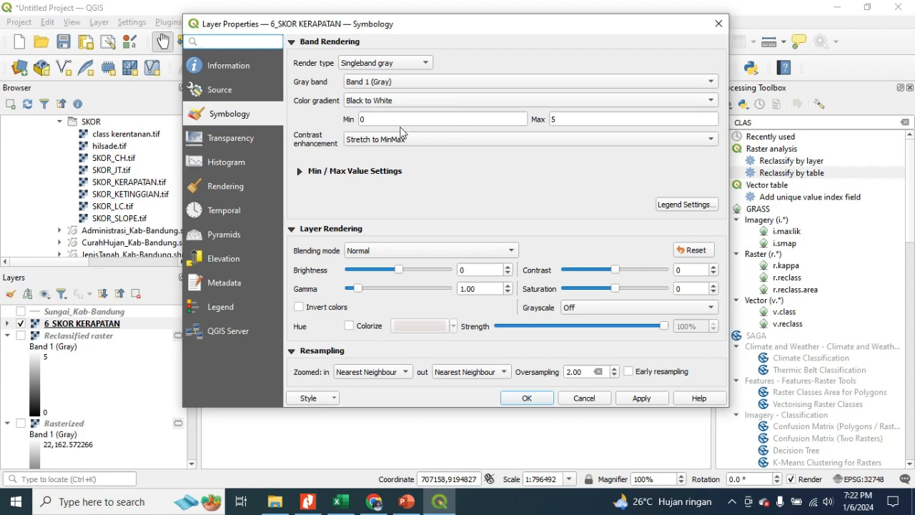
pyautogui.click(407, 62)
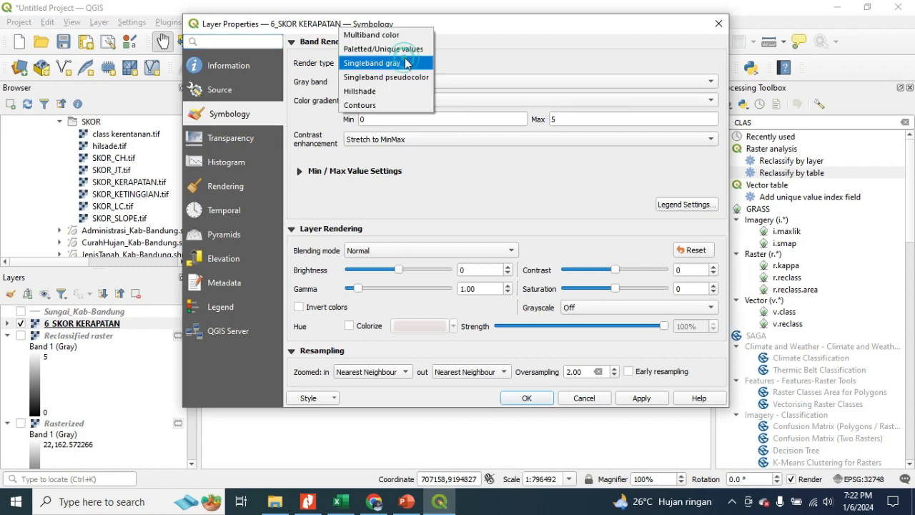
pyautogui.click(406, 48)
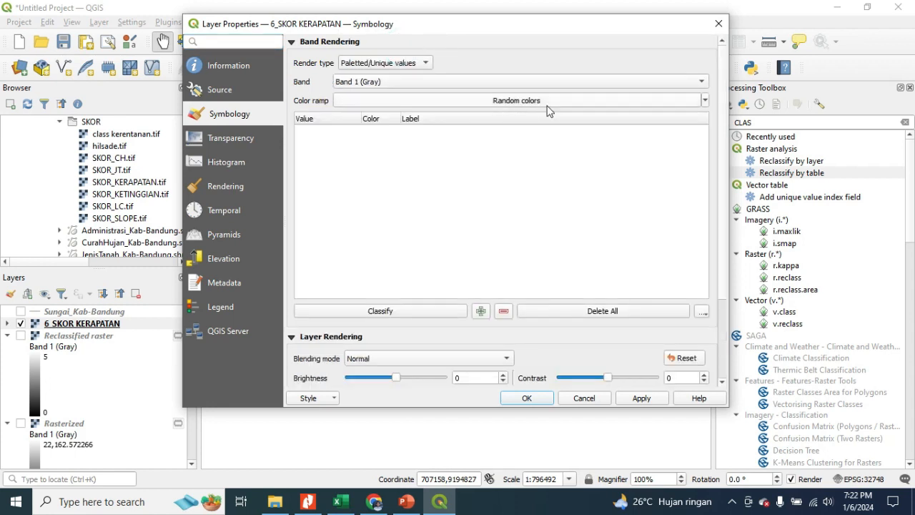
pyautogui.click(700, 103)
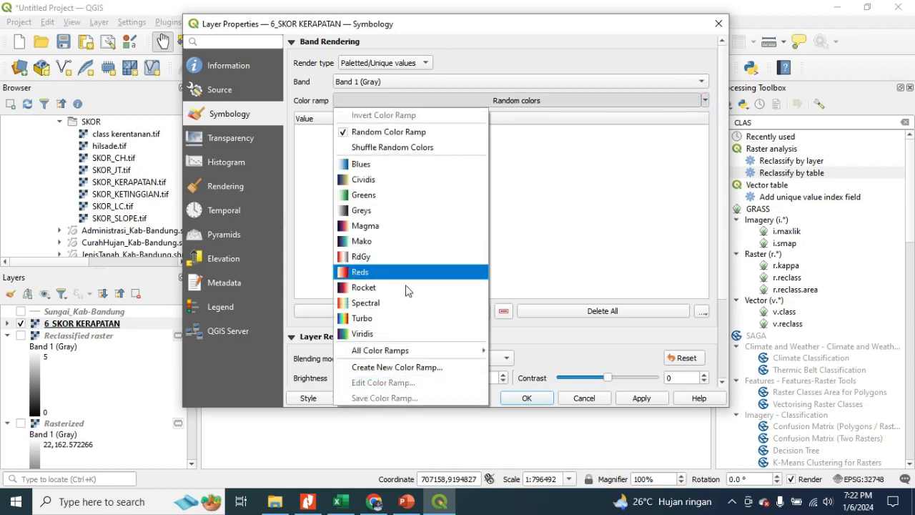
pyautogui.moveTo(466, 350)
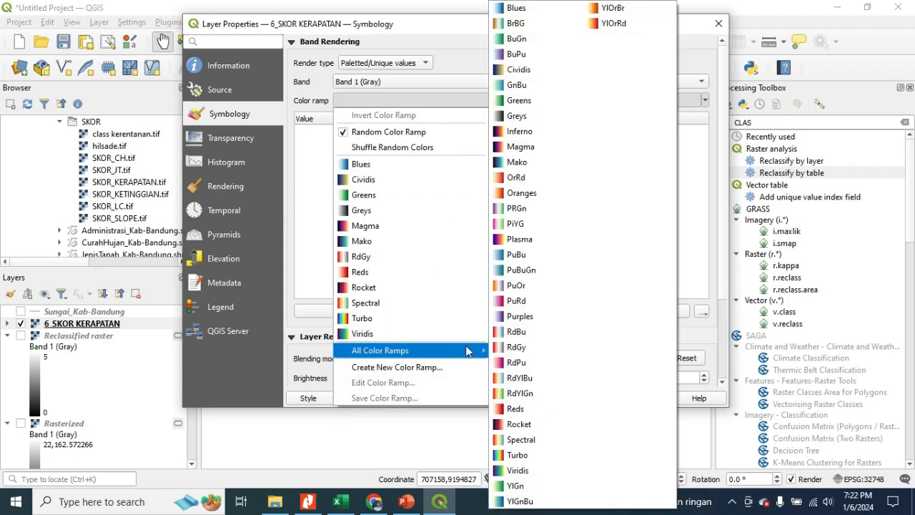
pyautogui.click(543, 398)
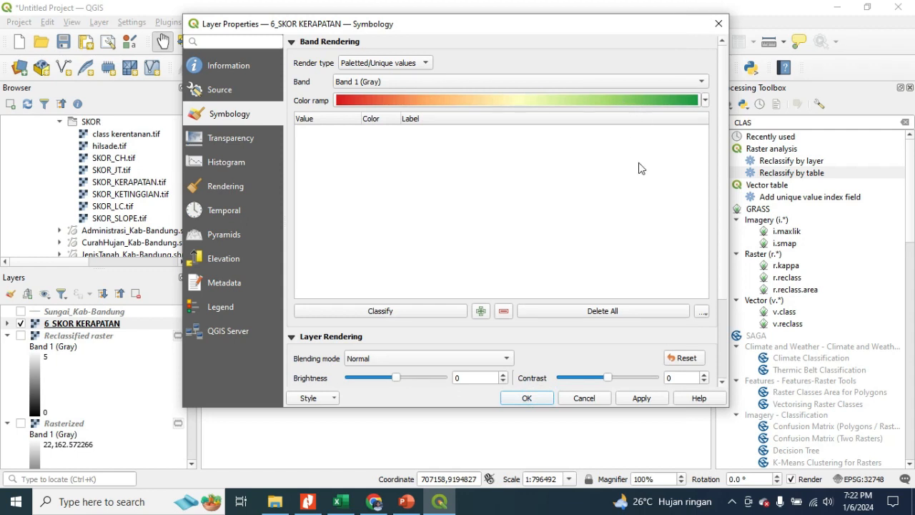
pyautogui.click(427, 313)
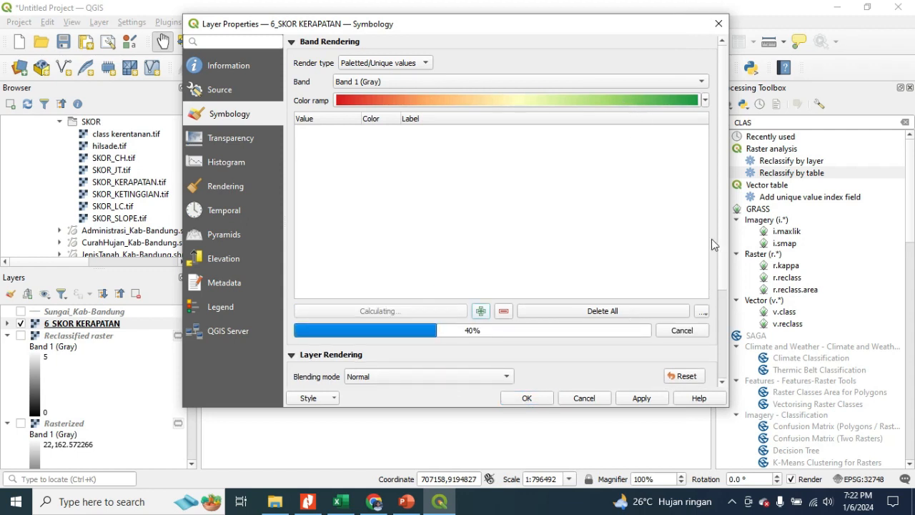
pyautogui.scroll(-6, 565, 243)
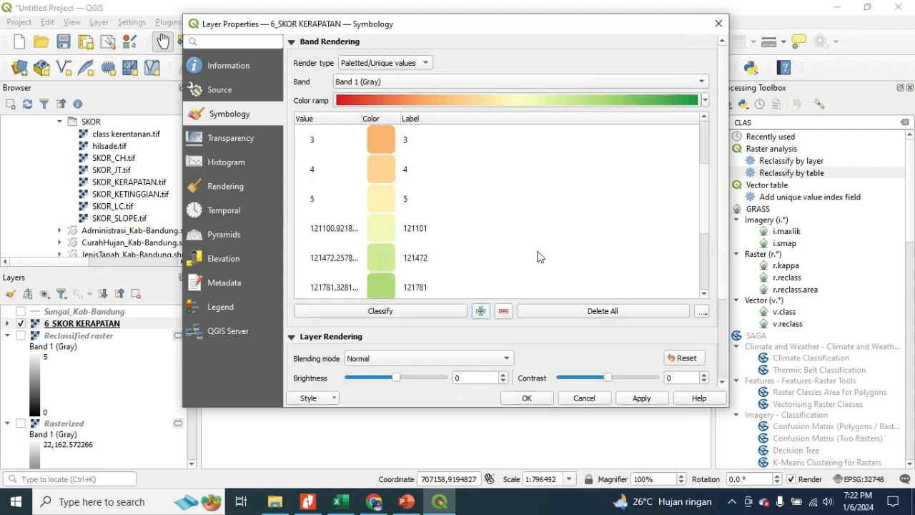
pyautogui.scroll(2, 551, 266)
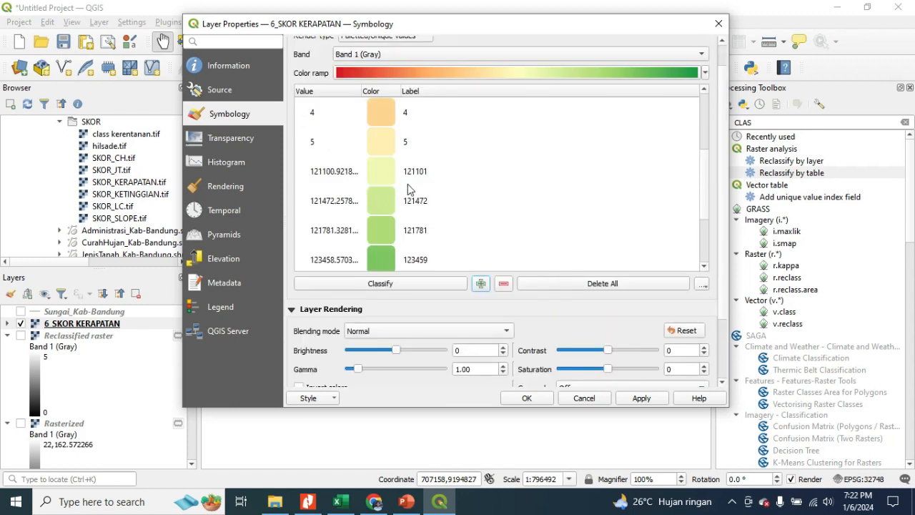
pyautogui.scroll(4, 411, 189)
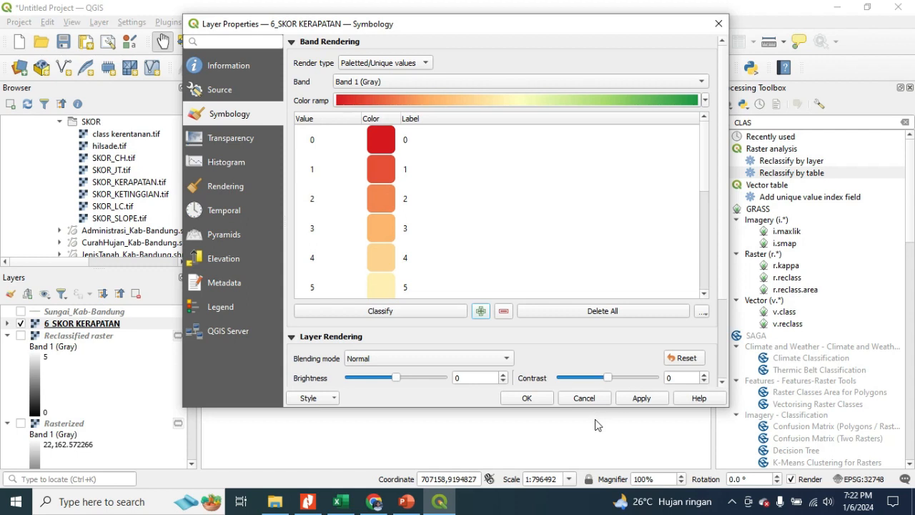
pyautogui.click(723, 33)
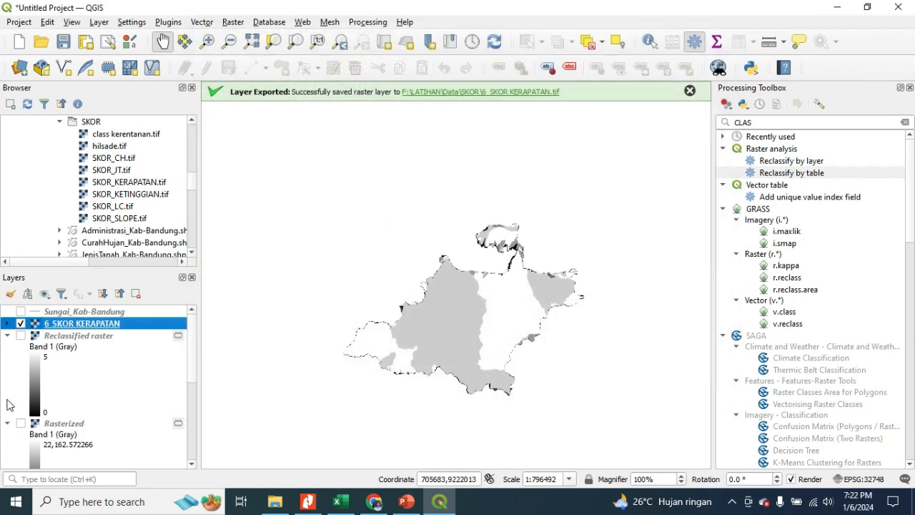
# Remove the Rasterized and Sungai_Kab-Bandung layers from the project.
pyautogui.rightClick(63, 428)
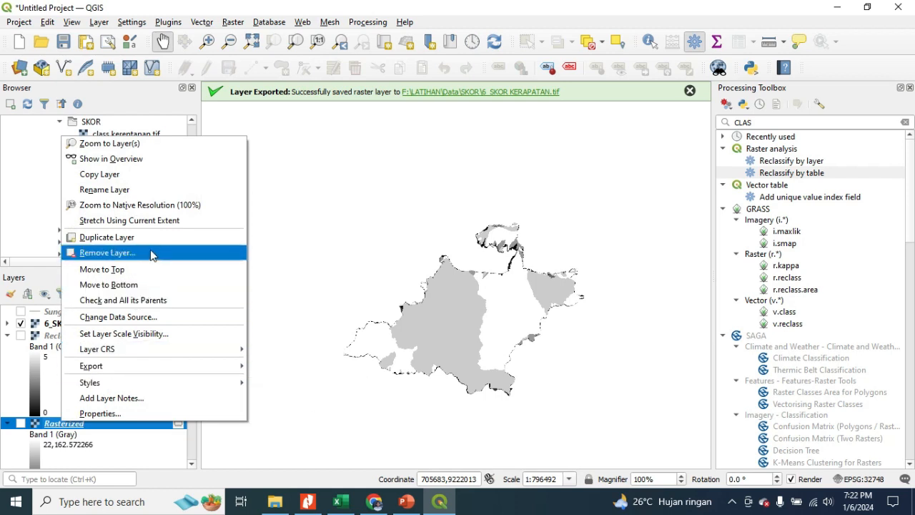
pyautogui.click(107, 252)
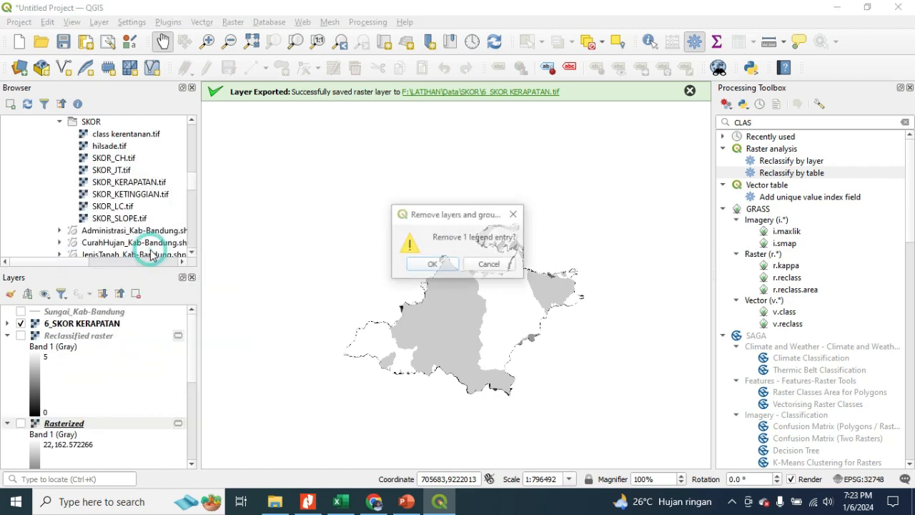
pyautogui.click(432, 265)
pyautogui.rightClick(100, 312)
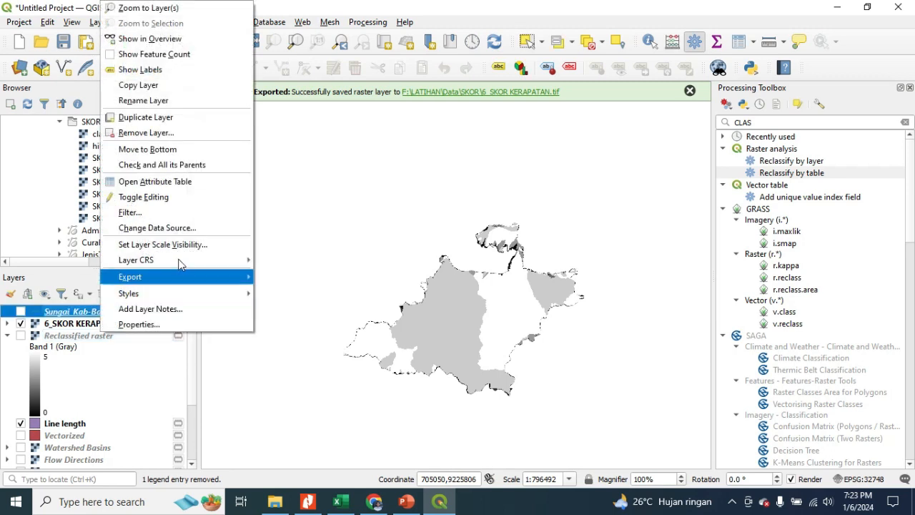
pyautogui.click(198, 136)
pyautogui.click(433, 265)
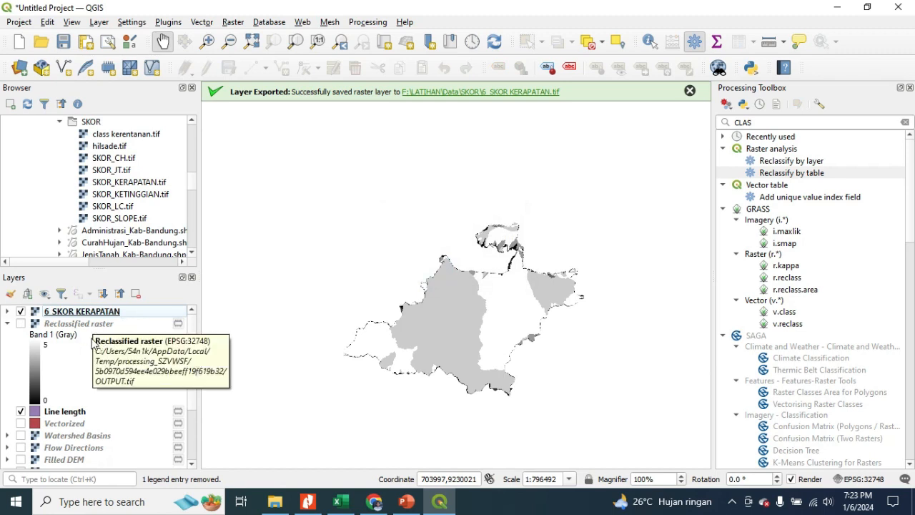
# Remove the temporary Reclassified raster layer from the project and select the Line length layer.
pyautogui.scroll(-2, 101, 374)
pyautogui.scroll(2, 93, 411)
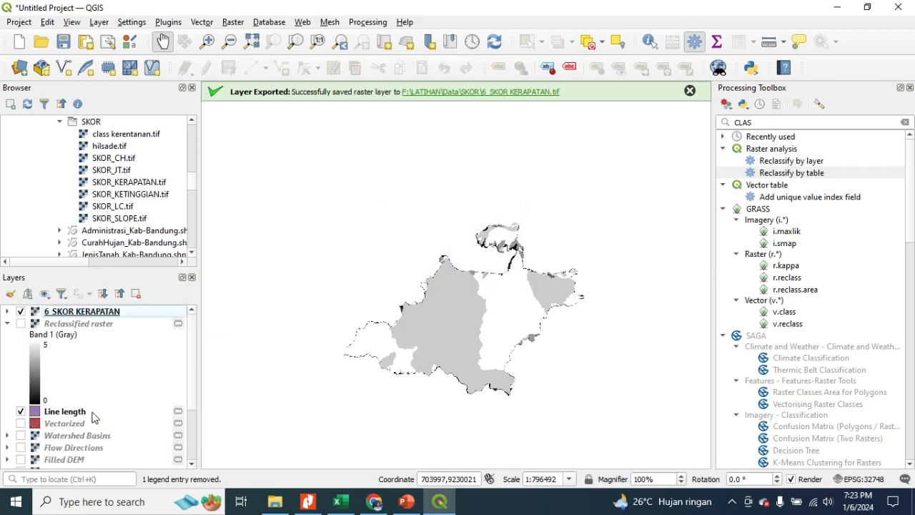
pyautogui.rightClick(105, 326)
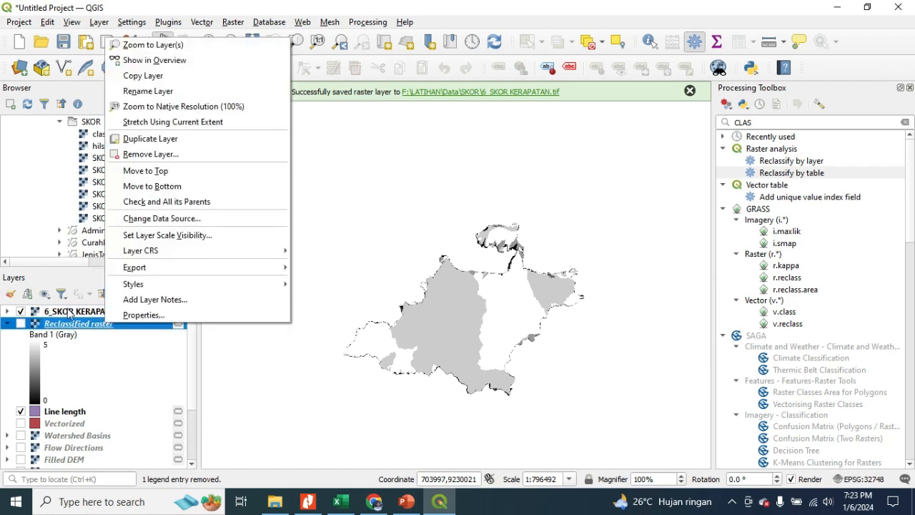
pyautogui.click(209, 153)
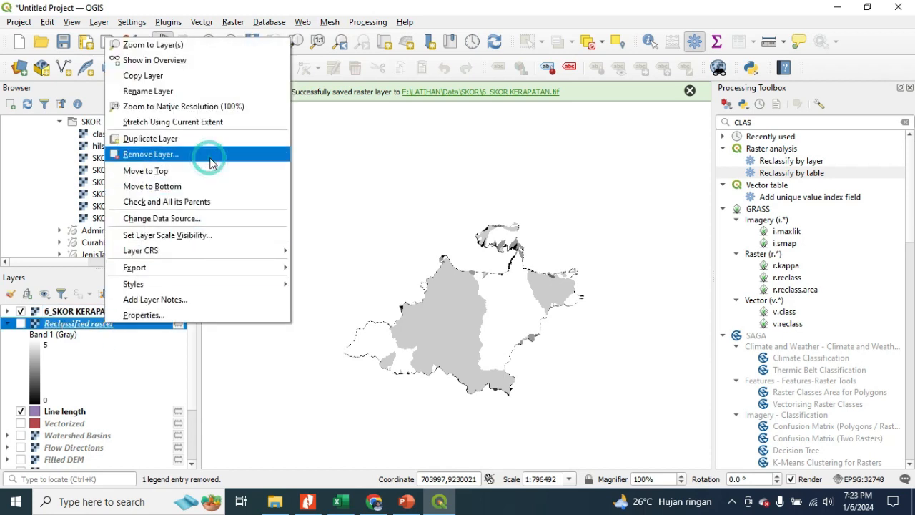
pyautogui.click(451, 270)
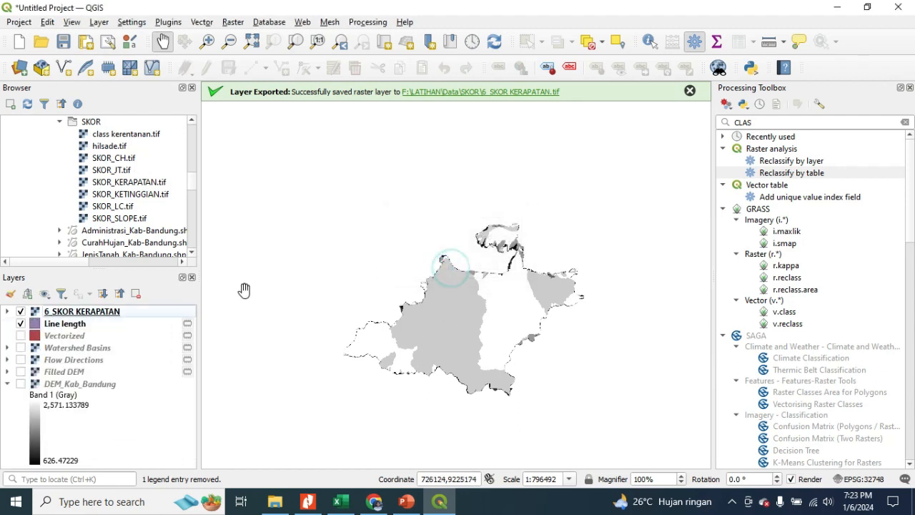
pyautogui.click(75, 326)
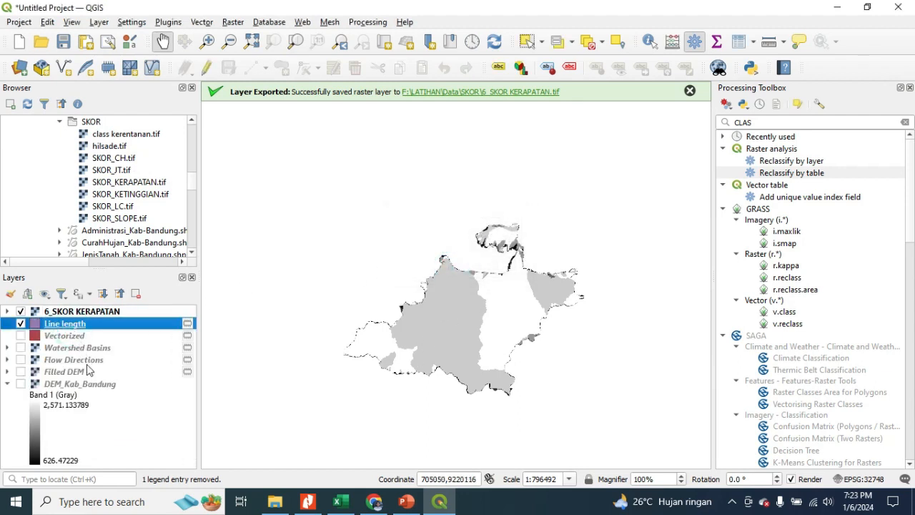
# Remove the Line length, Vectorized, Watershed Basins, Flow Directions, Filled DEM and DEM_Kab_Bandung layers, keeping 6_SKOR KERAPATAN selected.
pyautogui.keyDown('shift'); pyautogui.click(94, 386); pyautogui.keyUp('shift')
pyautogui.rightClick(93, 392)
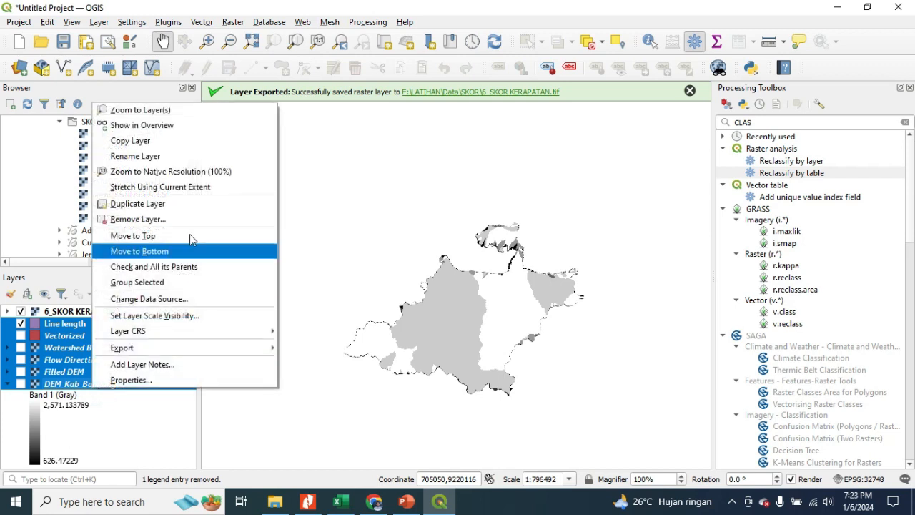
pyautogui.click(217, 218)
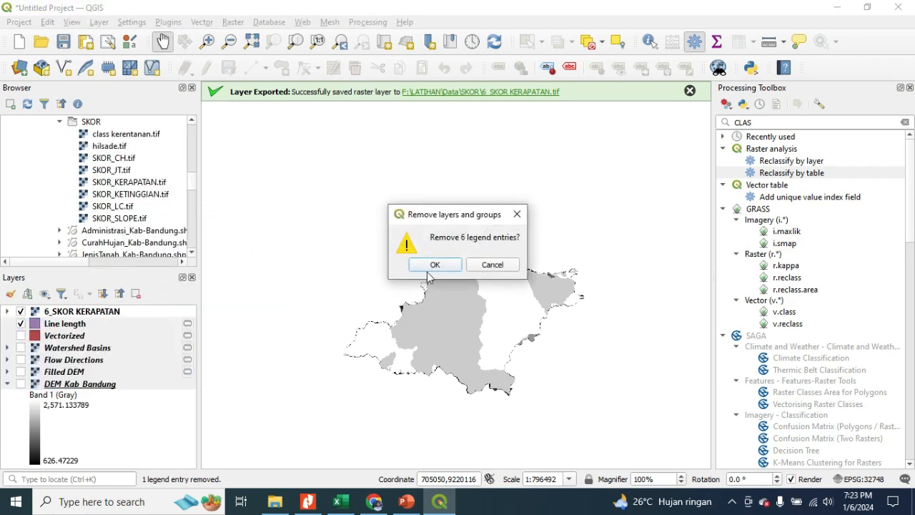
pyautogui.click(433, 266)
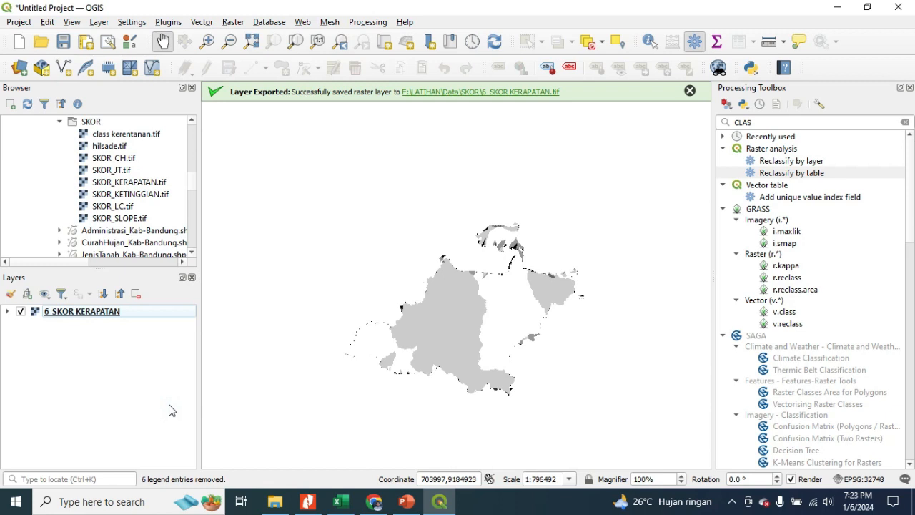
pyautogui.click(86, 315)
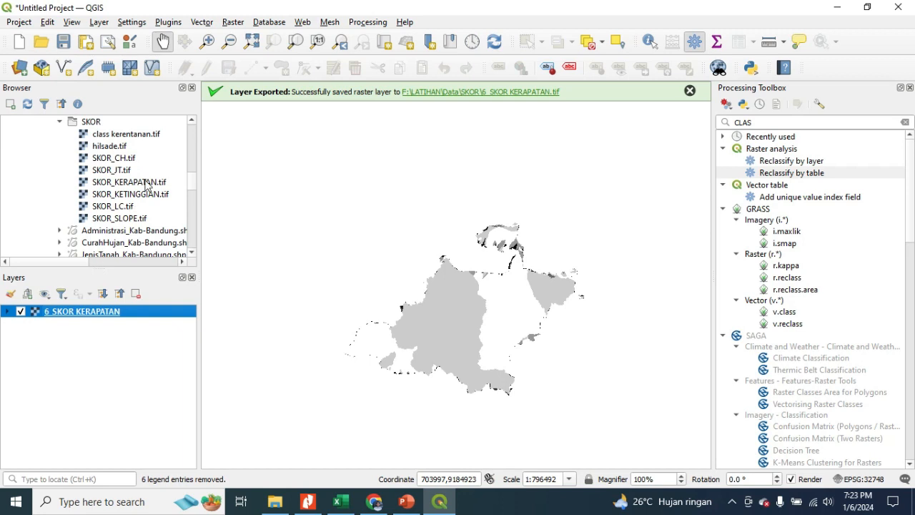
# Add the rasters 1_SKOR_SLOP, 2_SKOR_KETINGGIAN, 3_SKOR_LC, 4_SKOR_CH and 5_SKOR_JT from the LATIHAN/Data/SKOR folder to the project.
pyautogui.scroll(1, 121, 179)
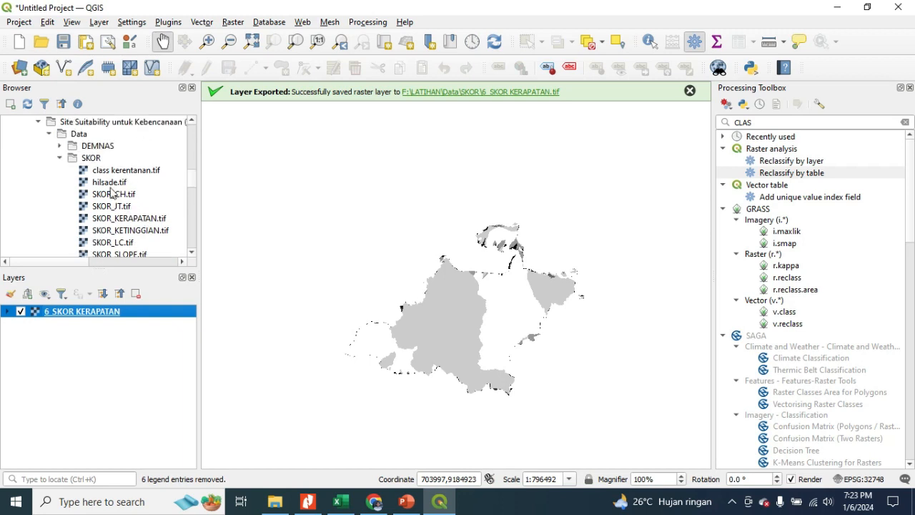
pyautogui.click(40, 123)
pyautogui.scroll(5, 41, 179)
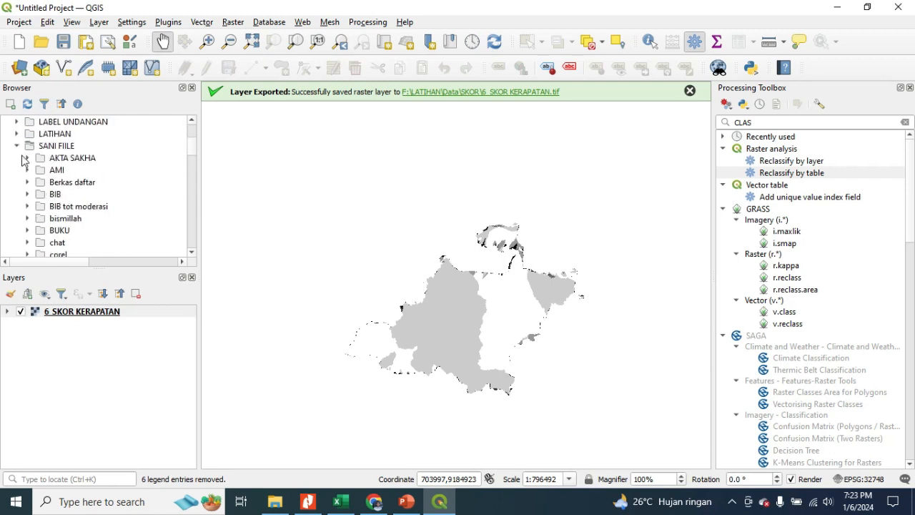
pyautogui.click(17, 145)
pyautogui.click(17, 133)
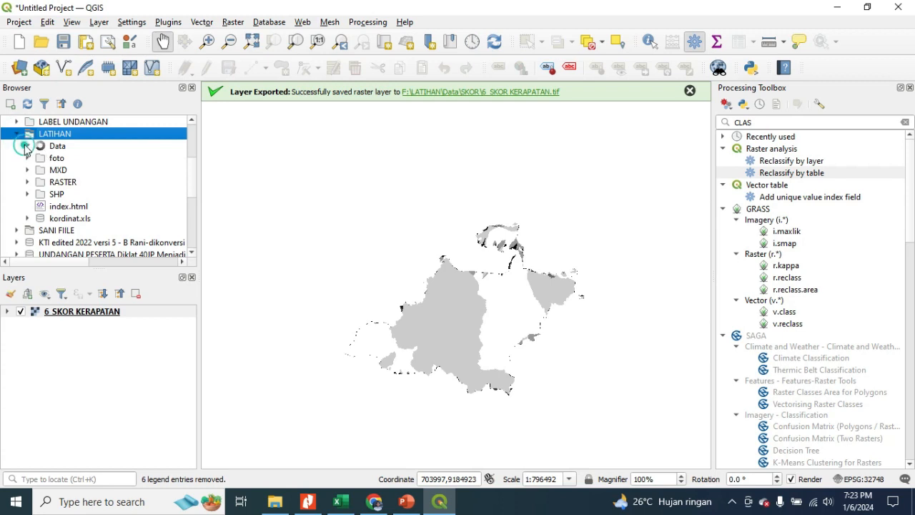
pyautogui.click(27, 146)
pyautogui.click(38, 170)
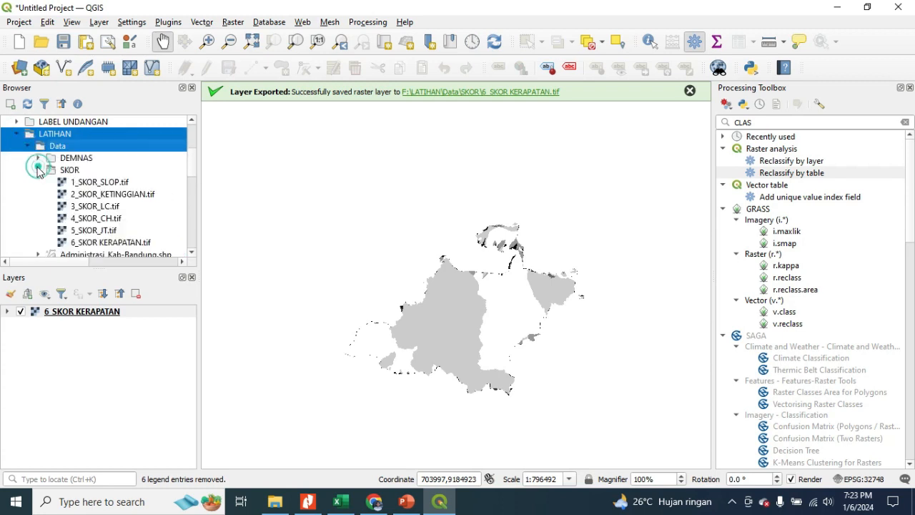
pyautogui.click(97, 185)
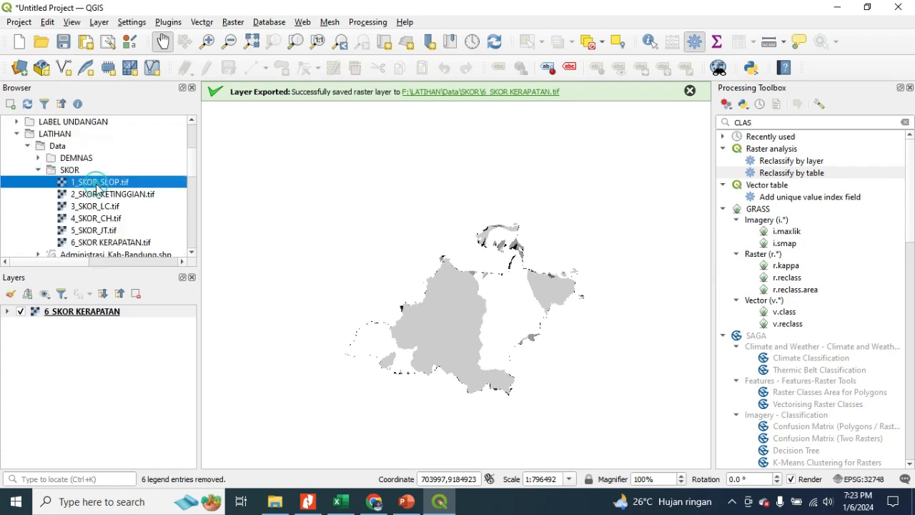
pyautogui.keyDown('shift'); pyautogui.click(111, 233); pyautogui.keyUp('shift')
pyautogui.moveTo(137, 183); pyautogui.dragTo(116, 346)
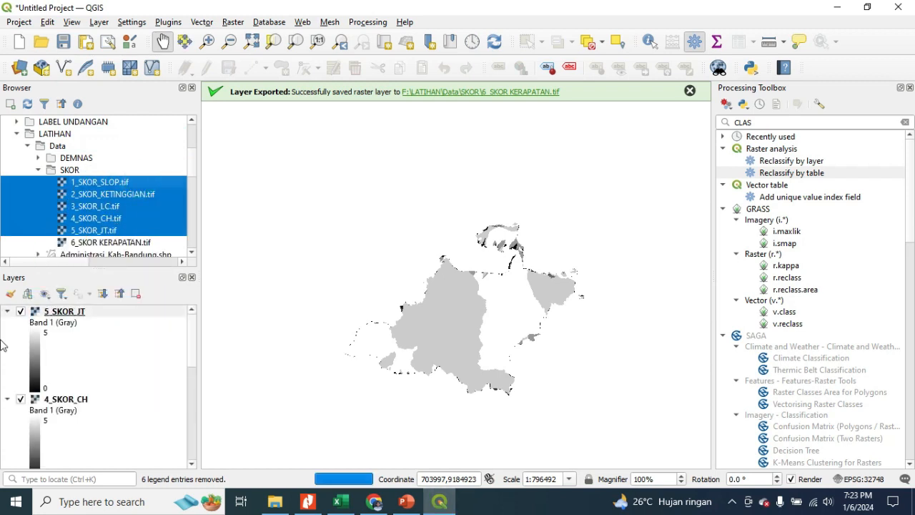
# Collapse the legends of the five added score layers, from 5_SKOR_JT through 1_SKOR_SLOP.
pyautogui.click(7, 313)
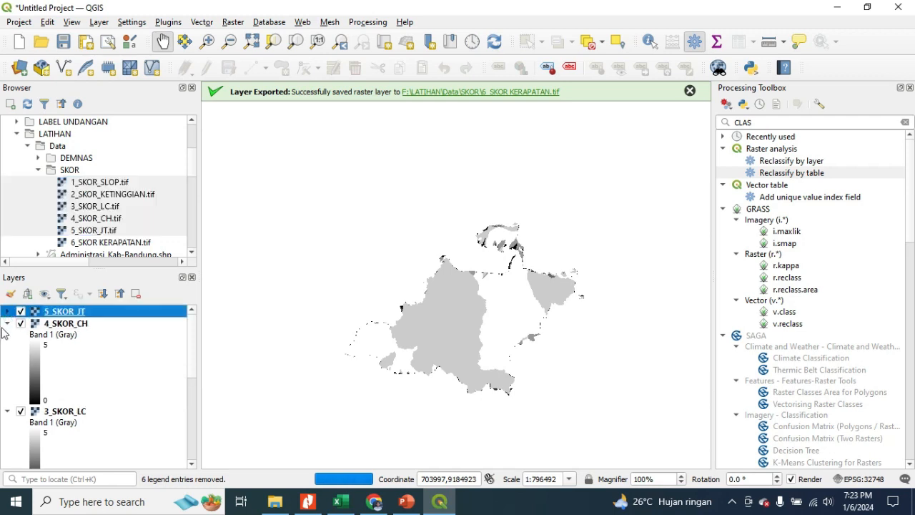
pyautogui.click(6, 323)
pyautogui.click(7, 336)
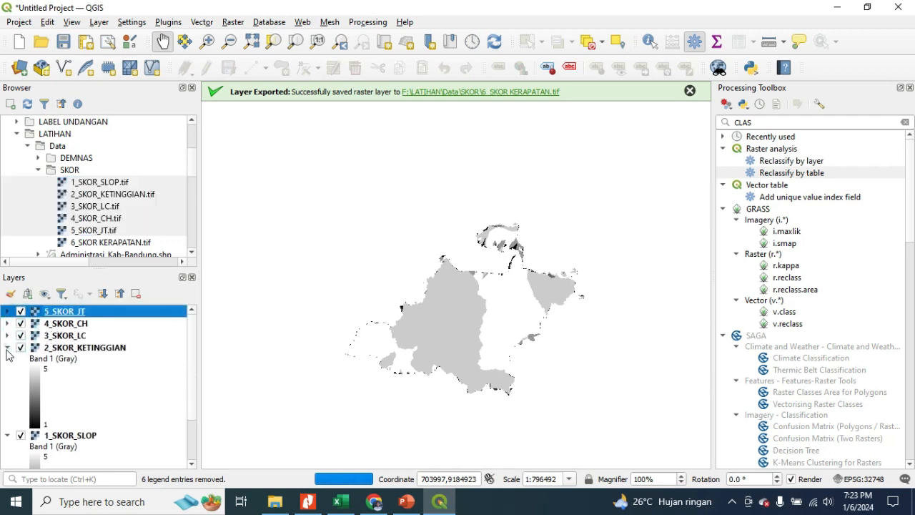
pyautogui.click(6, 347)
pyautogui.click(7, 360)
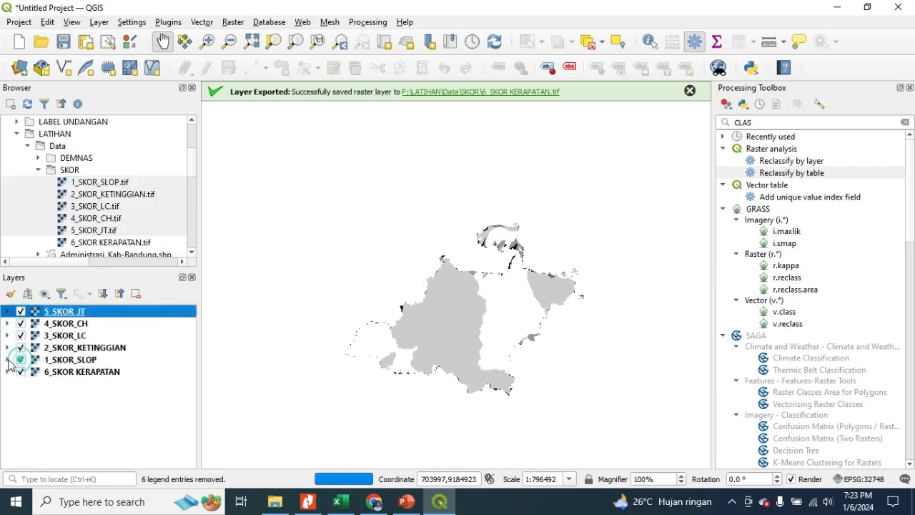
pyautogui.click(89, 417)
pyautogui.moveTo(143, 417)
pyautogui.mouseDown()
pyautogui.moveTo(115, 350)
pyautogui.moveTo(83, 326)
pyautogui.mouseUp()
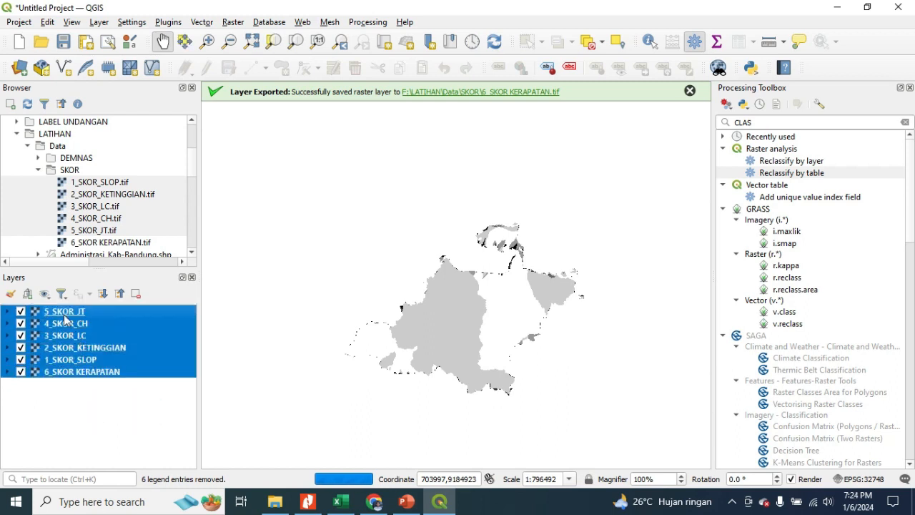
pyautogui.click(102, 412)
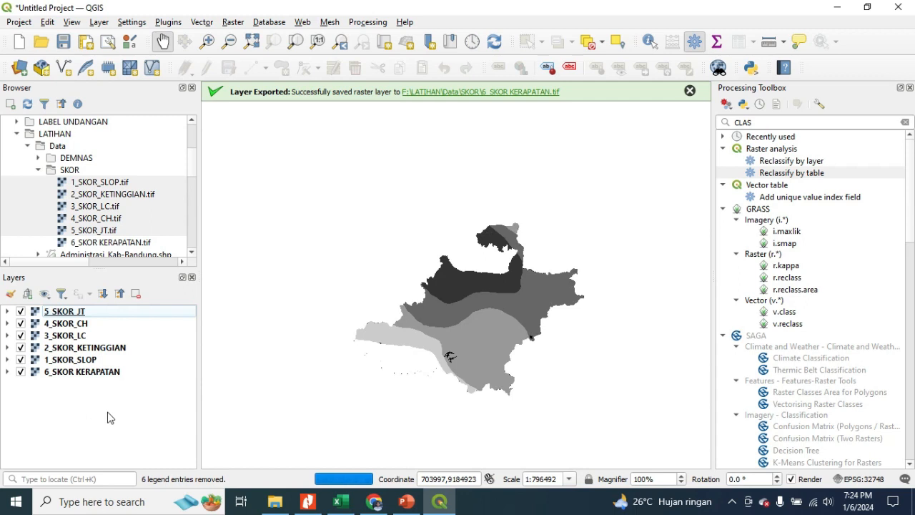
# Clear the Processing Toolbox search and select all six score layers, from 5_SKOR_JT through 6_SKOR KERAPATAN.
pyautogui.click(904, 123)
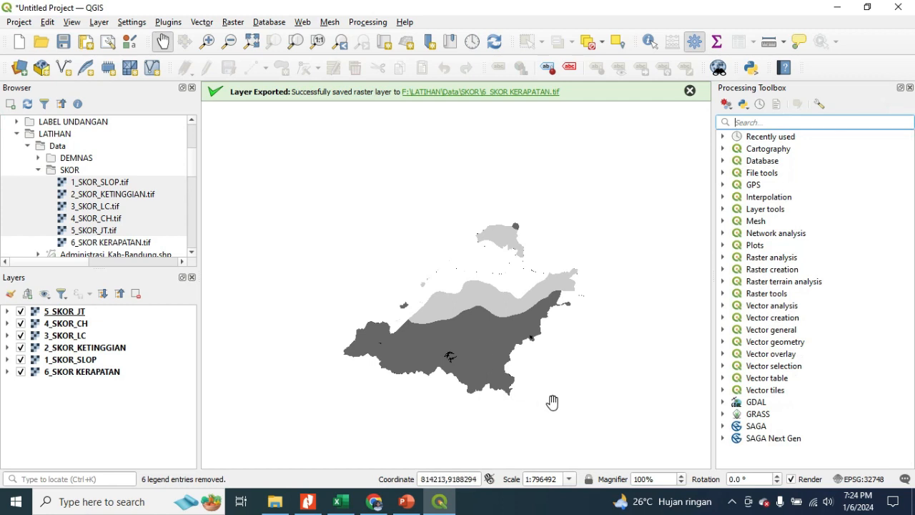
pyautogui.click(71, 315)
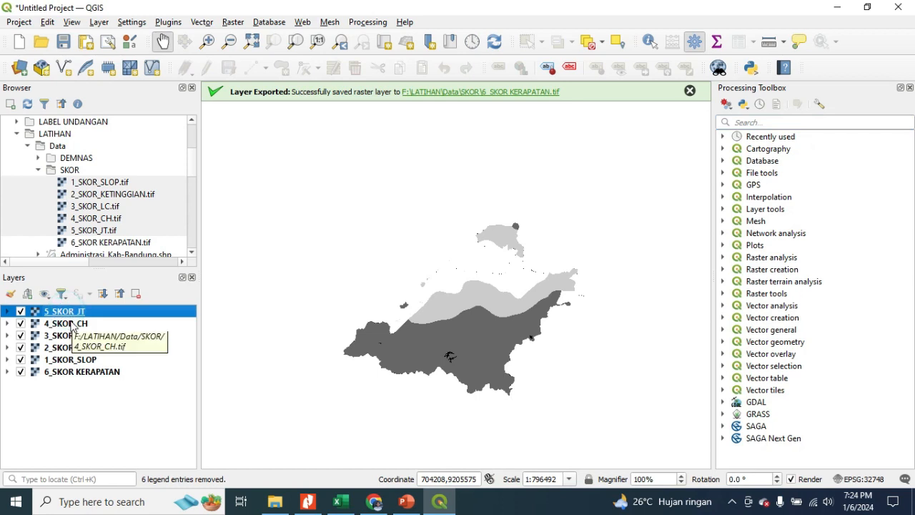
pyautogui.keyDown('shift'); pyautogui.click(90, 372); pyautogui.keyUp('shift')
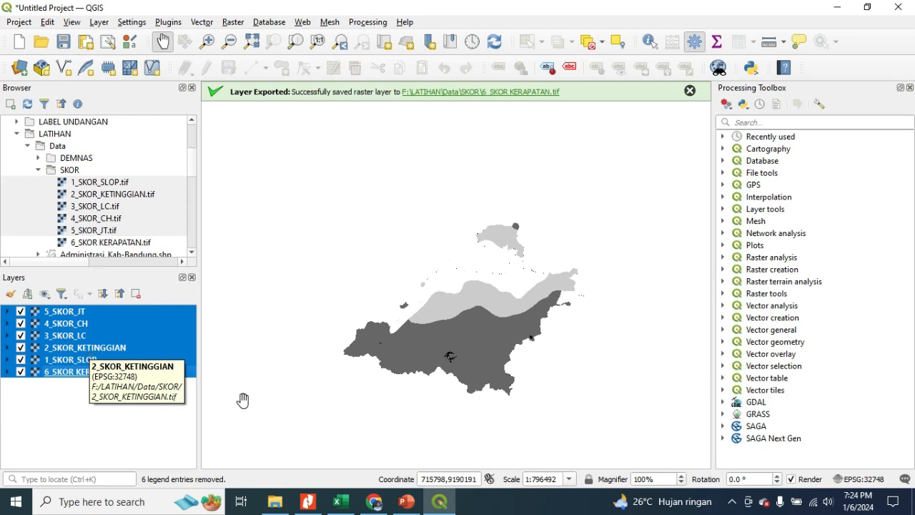
# Switch to PowerPoint to check the land use, soil type and rainfall scoring slides, then return to QGIS and clear the layer selection.
pyautogui.click(404, 502)
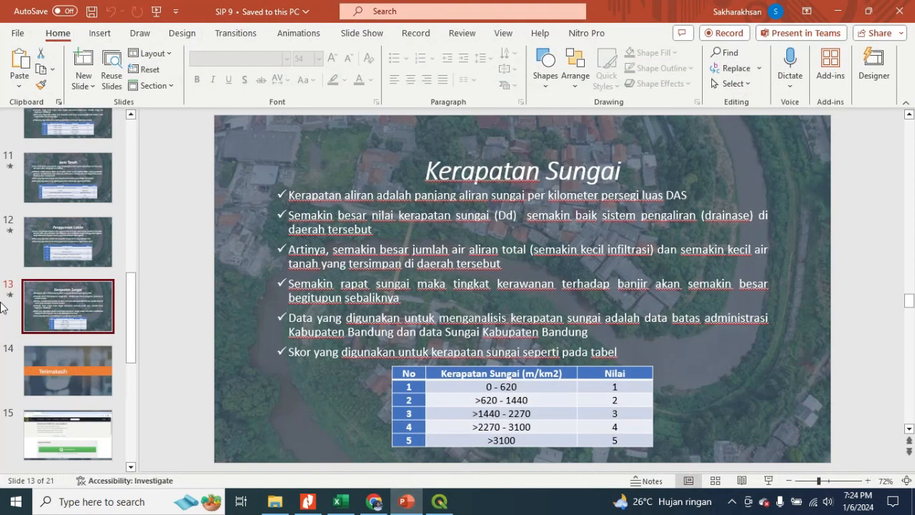
pyautogui.click(63, 235)
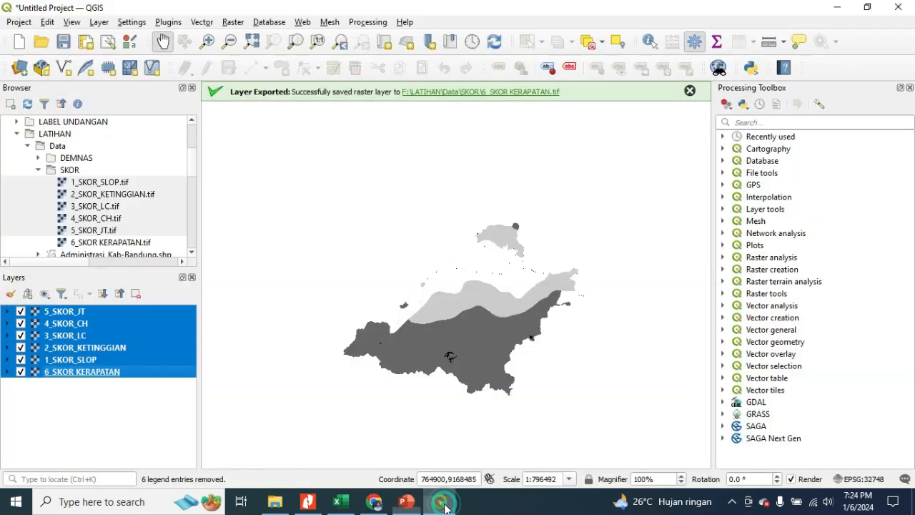
pyautogui.click(440, 501)
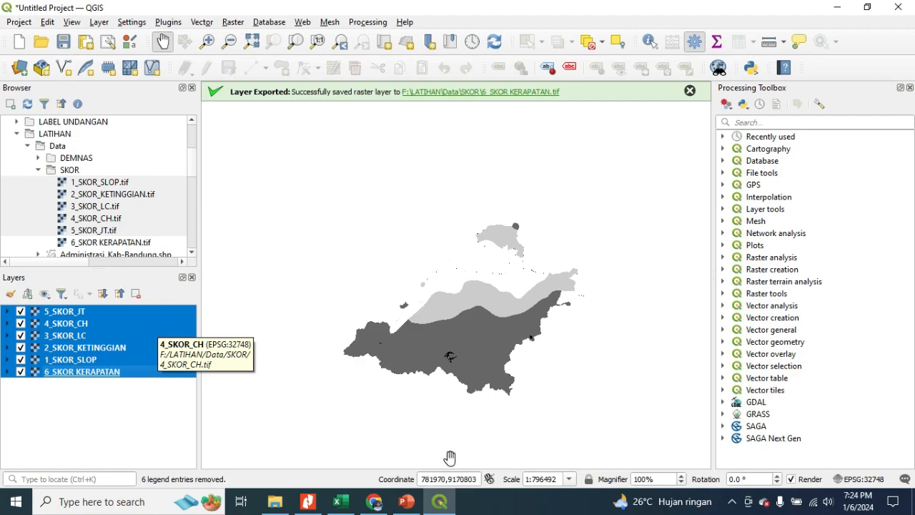
pyautogui.click(406, 501)
pyautogui.click(58, 170)
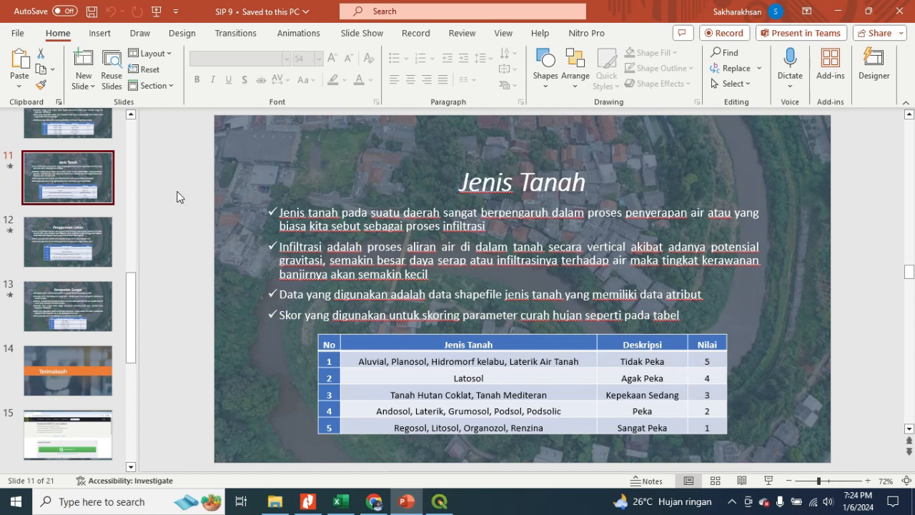
pyautogui.click(56, 124)
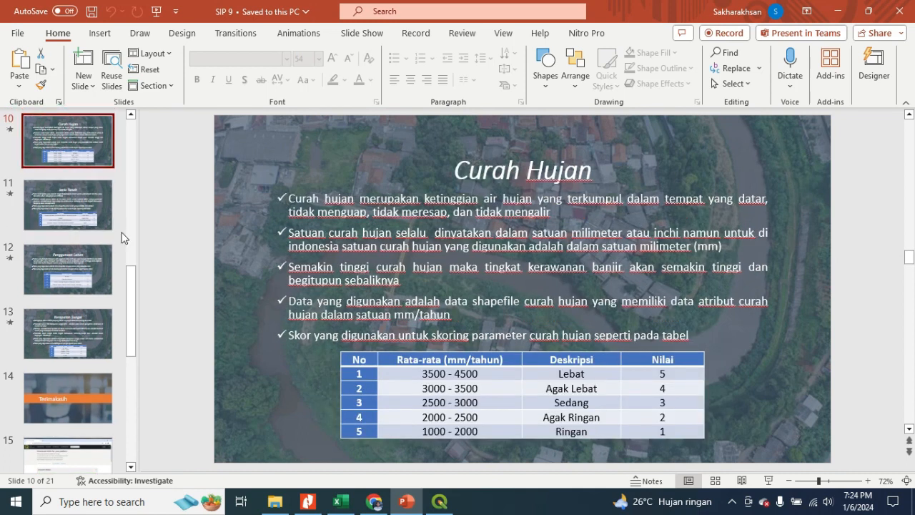
pyautogui.click(837, 11)
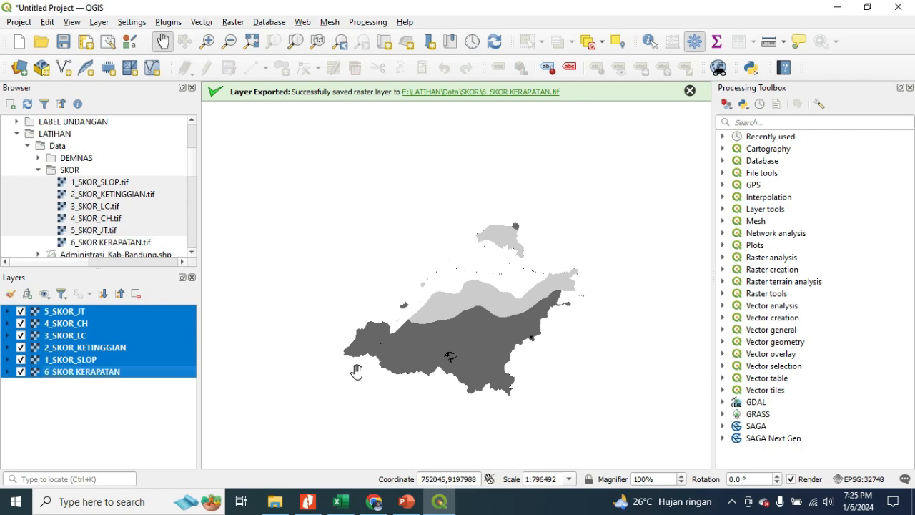
pyautogui.click(97, 400)
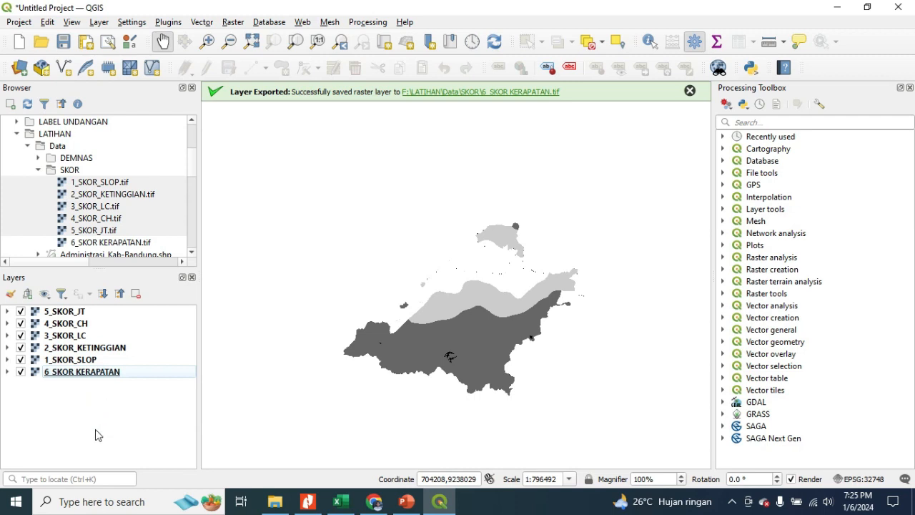
# Switch to PowerPoint and review the Multicriteria Decision Analysis slides 2 to 5, covering introduction, elements, methods and a case study.
pyautogui.click(405, 503)
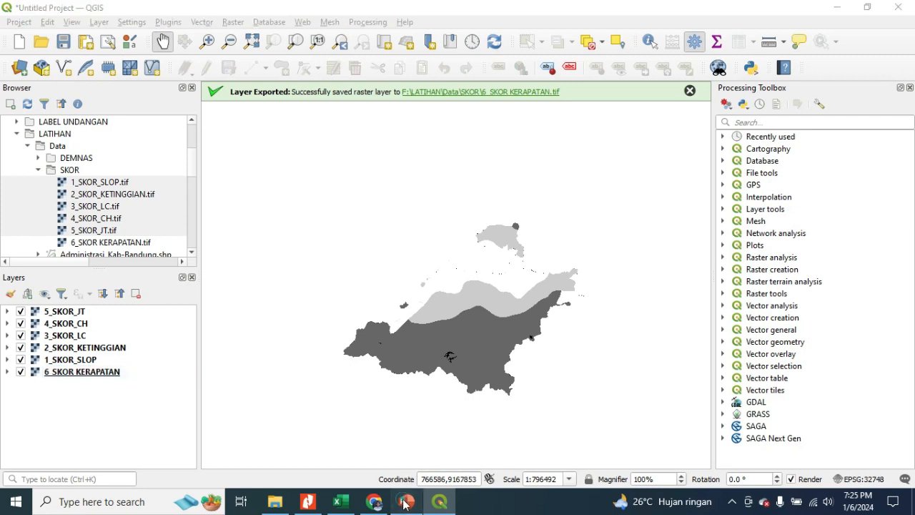
pyautogui.scroll(5, 71, 243)
pyautogui.scroll(3, 74, 247)
pyautogui.click(67, 218)
pyautogui.click(84, 301)
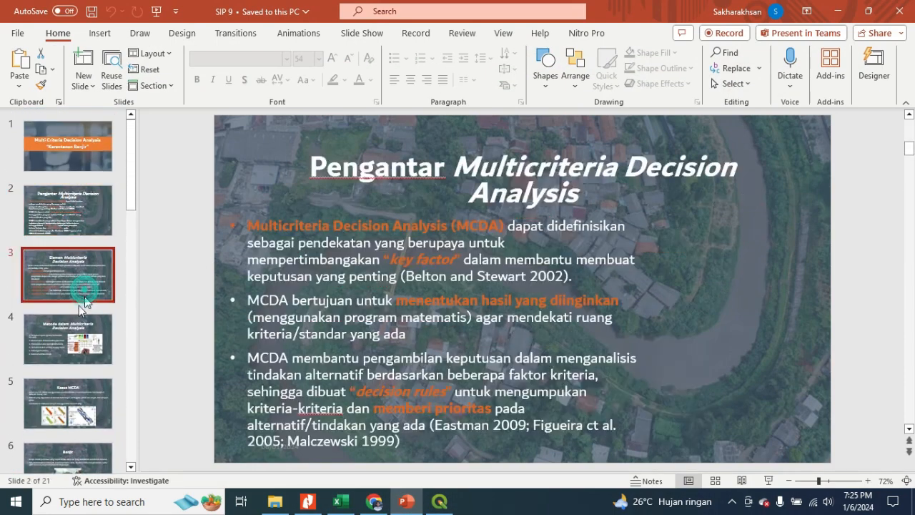
pyautogui.click(79, 336)
pyautogui.scroll(-1, 71, 350)
pyautogui.click(64, 370)
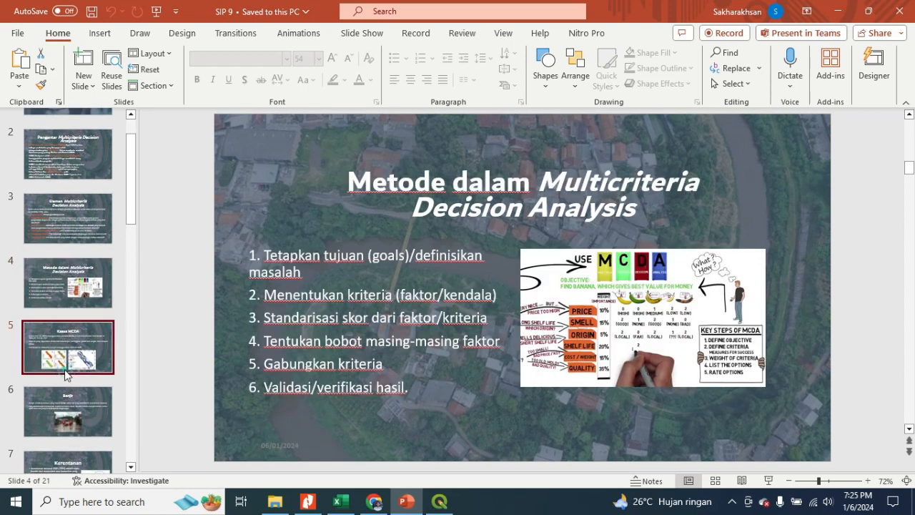
pyautogui.scroll(-1, 66, 372)
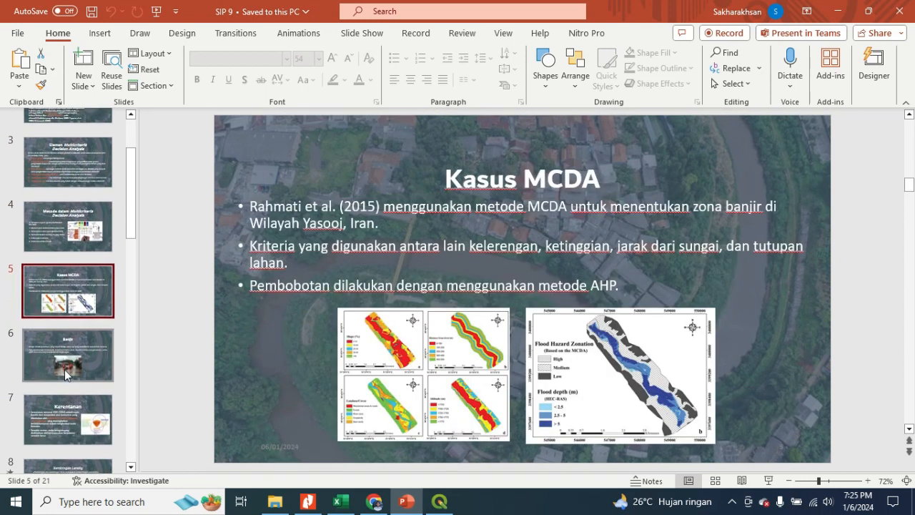
# View the Banjir slide and the Kerentanan slide in the presentation.
pyautogui.click(67, 373)
pyautogui.scroll(-1, 68, 375)
pyautogui.click(66, 371)
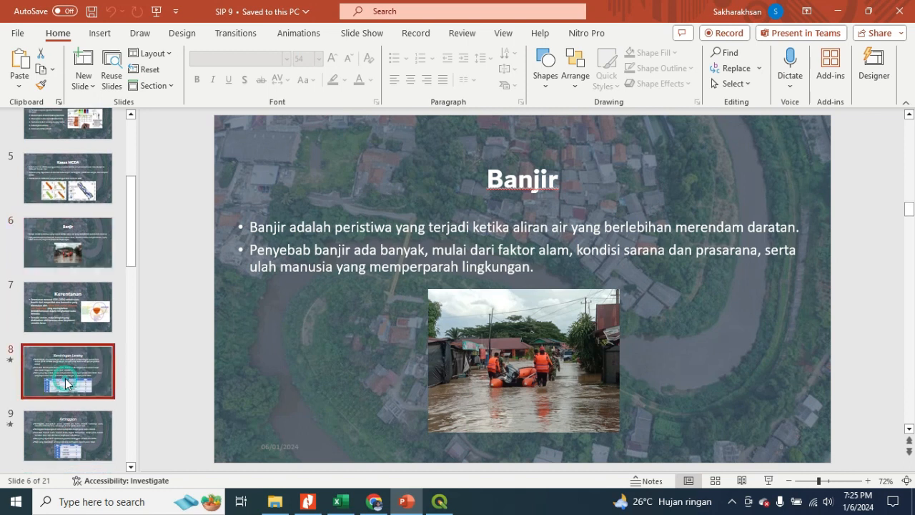
pyautogui.click(79, 319)
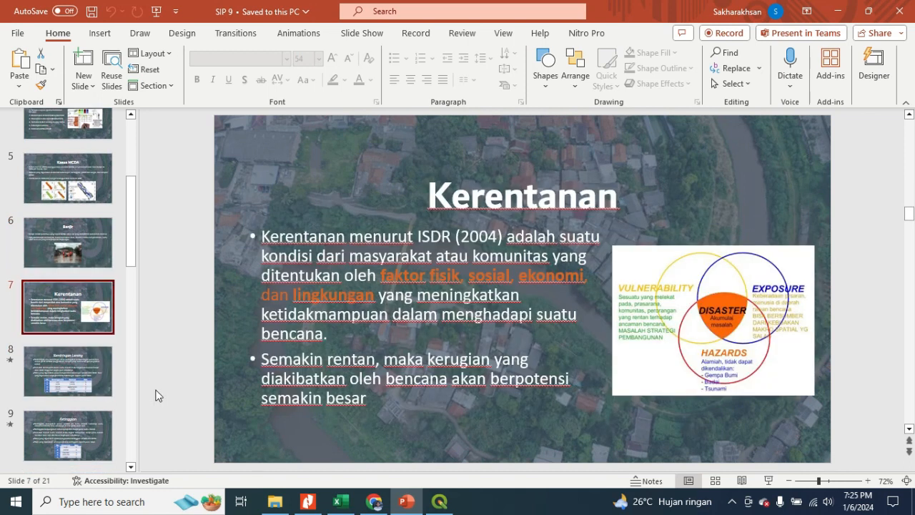
# Review the scoring tables on the Kemiringan Lereng and Ketinggian slides.
pyautogui.scroll(2, 72, 286)
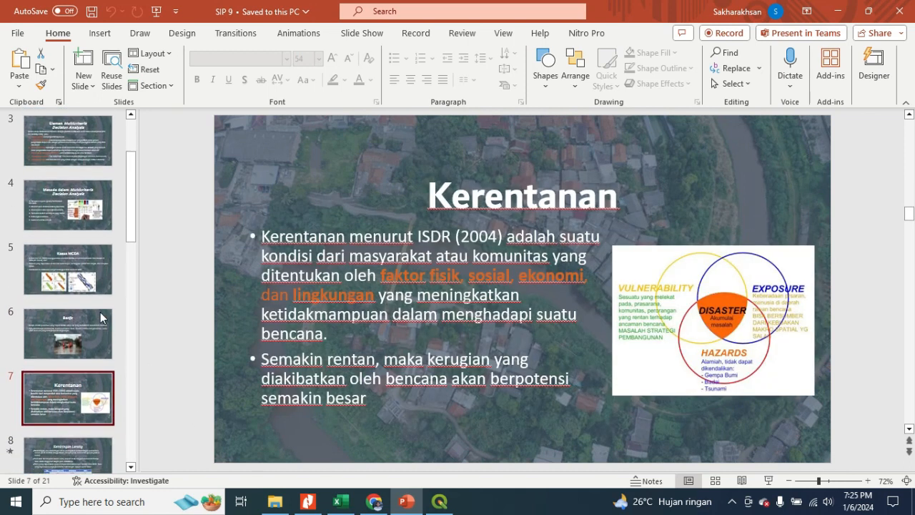
pyautogui.scroll(-3, 64, 321)
pyautogui.click(56, 358)
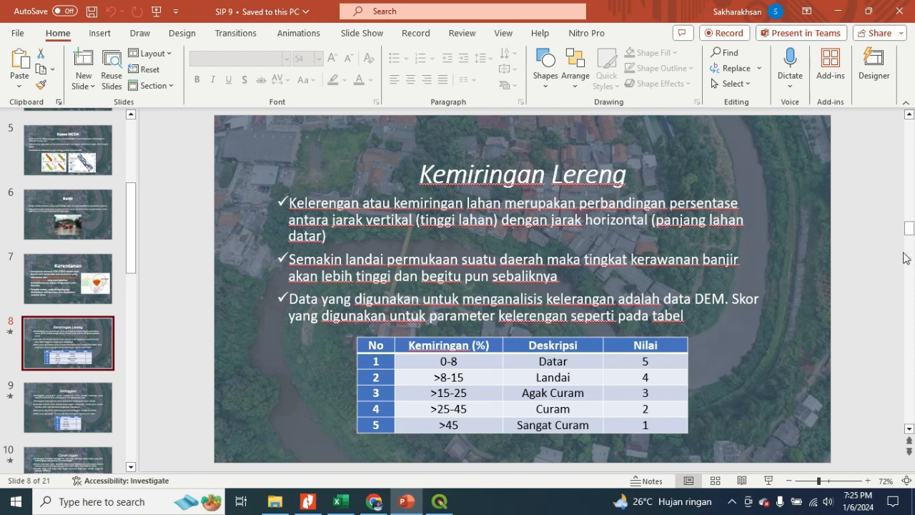
pyautogui.scroll(-2, 25, 371)
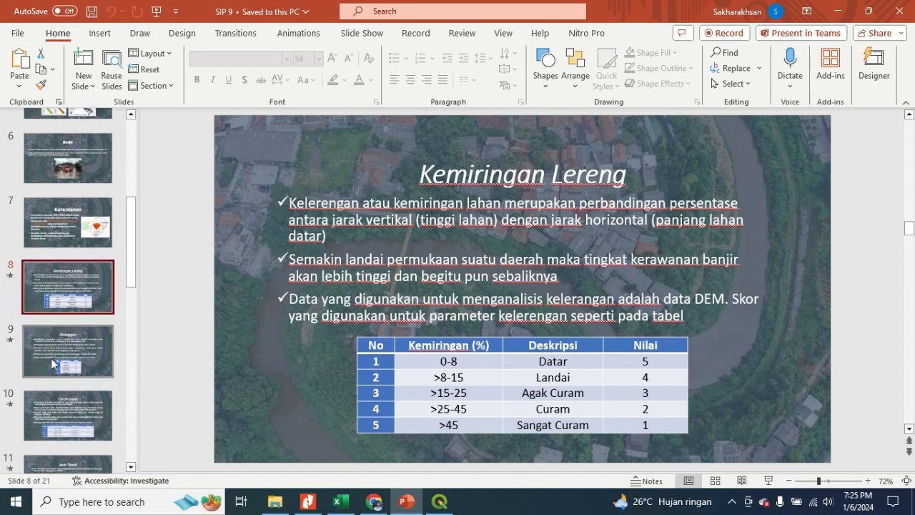
pyautogui.click(72, 353)
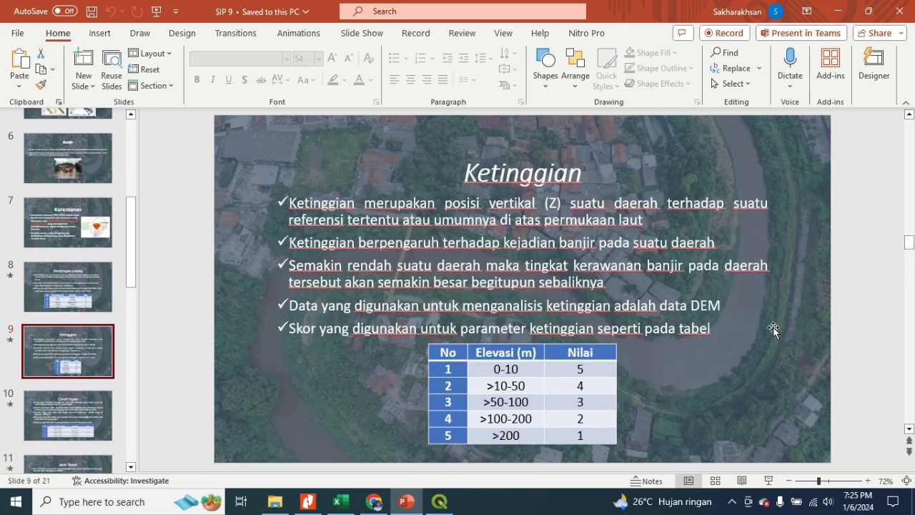
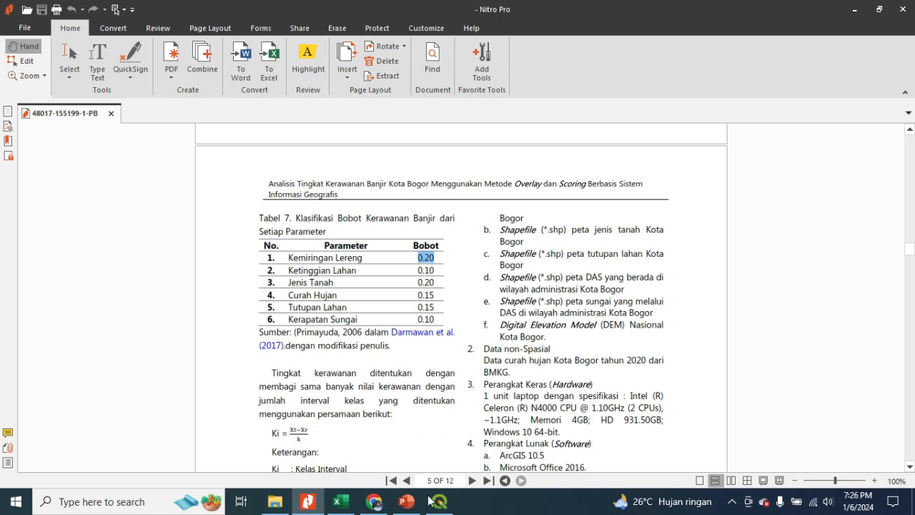
# Switch to QGIS and select all six score raster layers, from 5_SKOR_JT to 6_SKOR KERAPATAN.
pyautogui.click(439, 501)
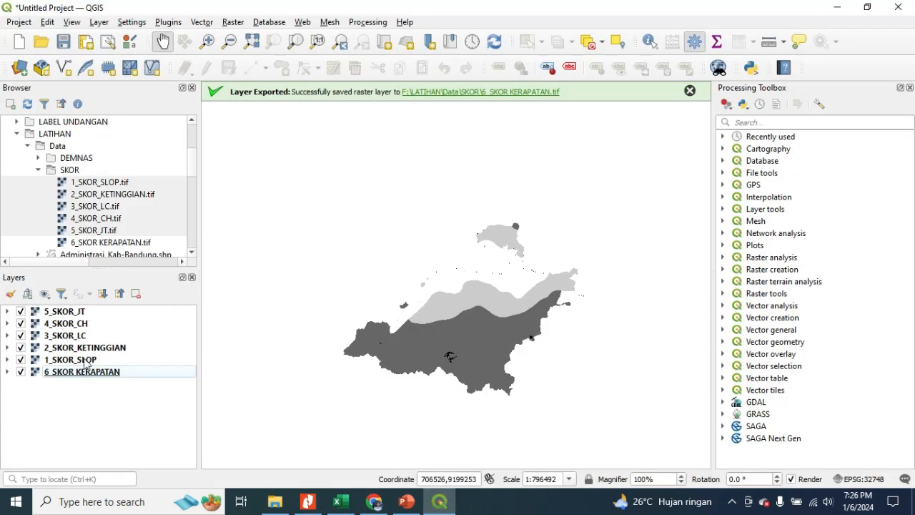
pyautogui.click(309, 503)
pyautogui.click(316, 507)
pyautogui.click(85, 361)
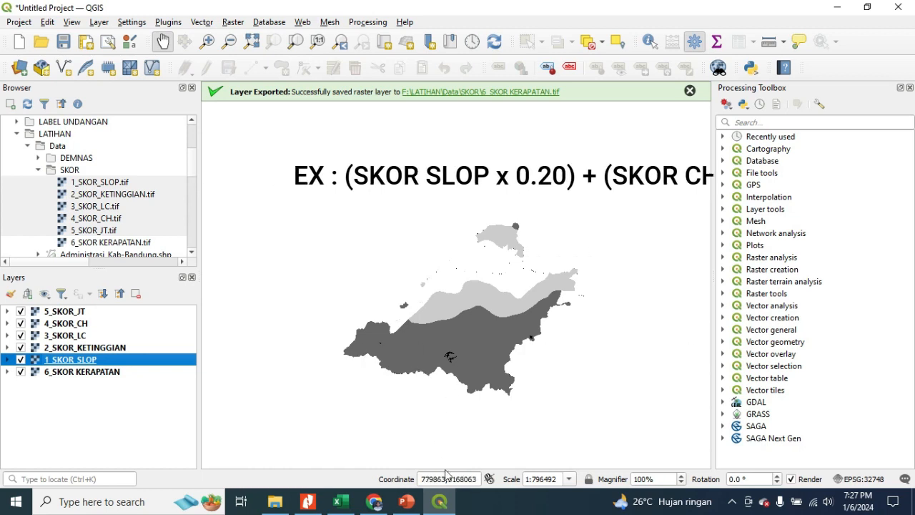
pyautogui.click(55, 416)
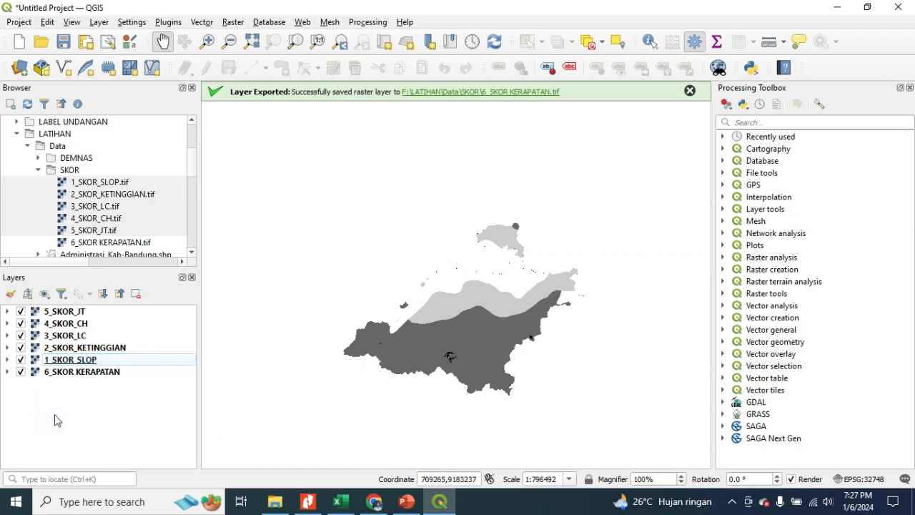
pyautogui.moveTo(108, 404); pyautogui.dragTo(77, 320)
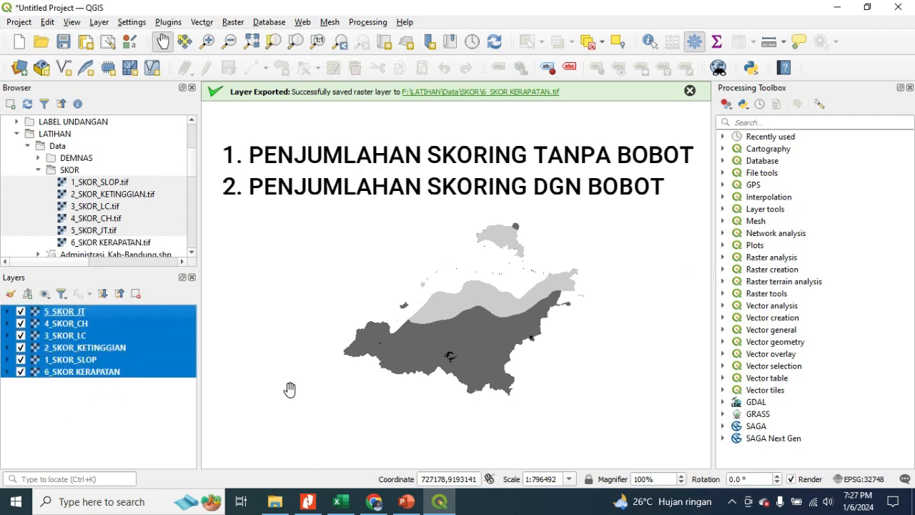
# Switch to Chrome, search for "ahp calculator" in a new tab and open the AHP Priority Calculator page.
pyautogui.click(372, 502)
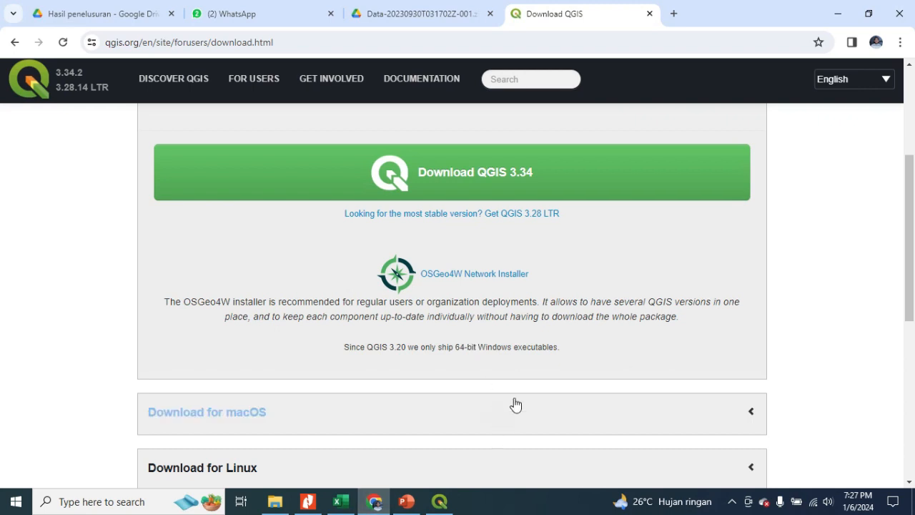
pyautogui.click(679, 19)
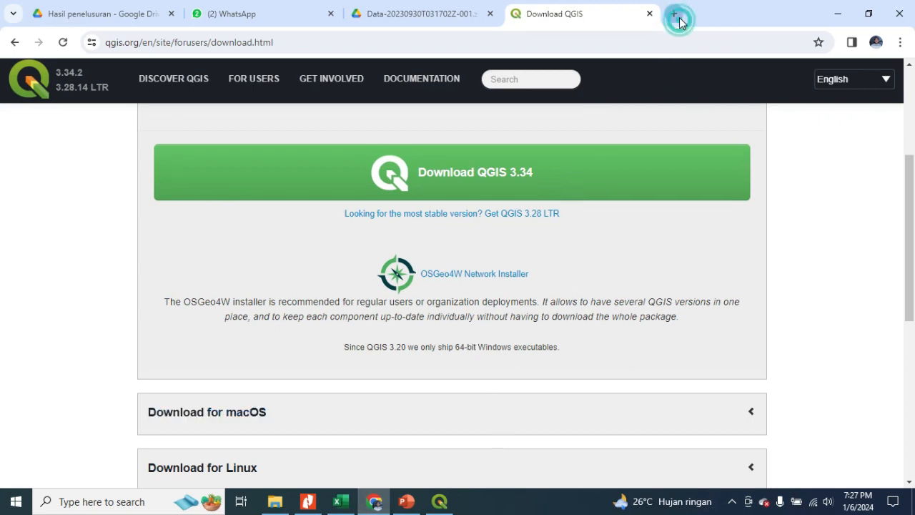
pyautogui.click(680, 36)
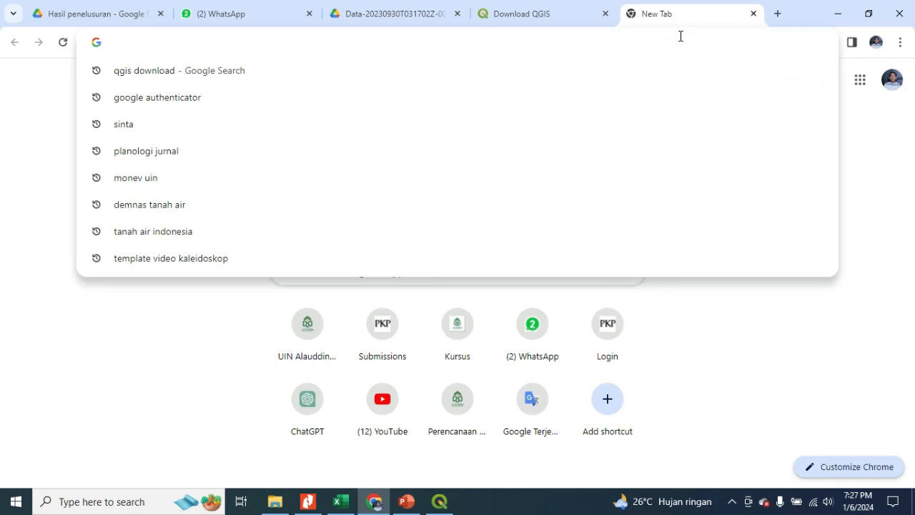
pyautogui.write('AHp calculator')
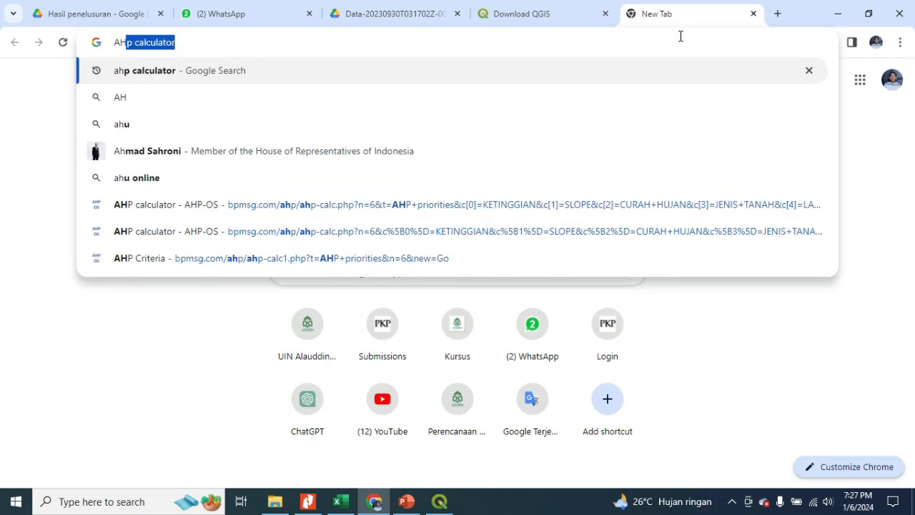
pyautogui.click(263, 71)
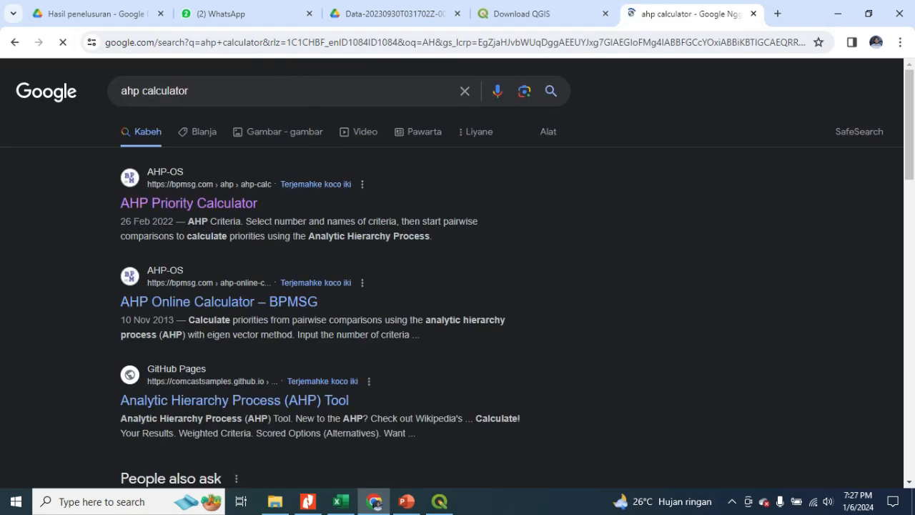
pyautogui.click(175, 207)
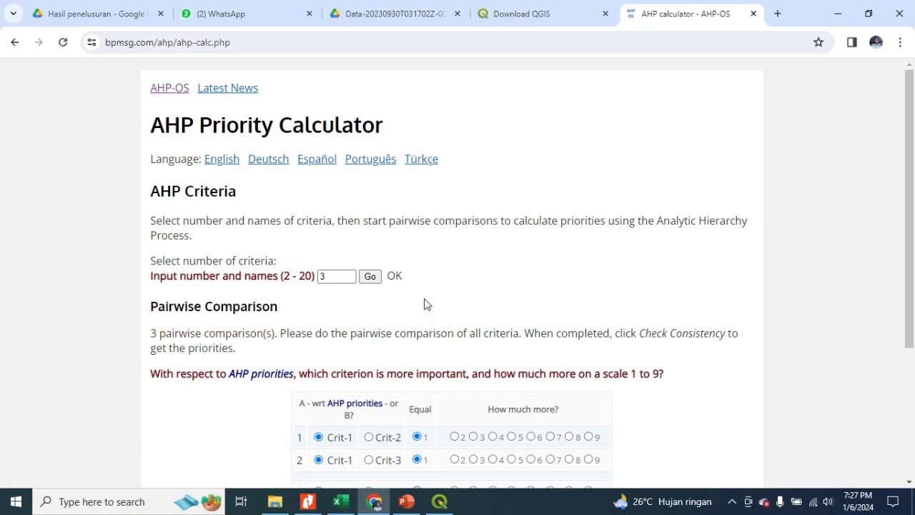
# Set the number of AHP criteria to 6 and proceed to naming them.
pyautogui.scroll(-2, 429, 306)
pyautogui.scroll(-1, 429, 305)
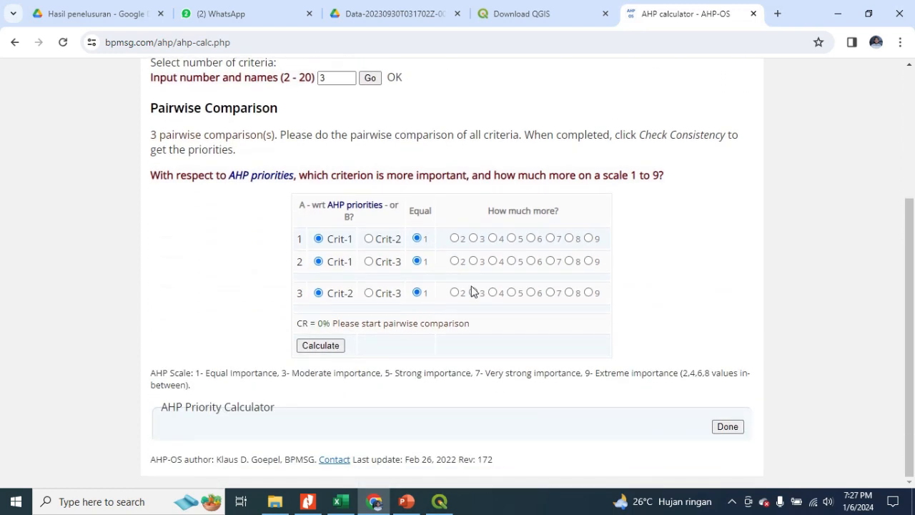
pyautogui.scroll(2, 527, 296)
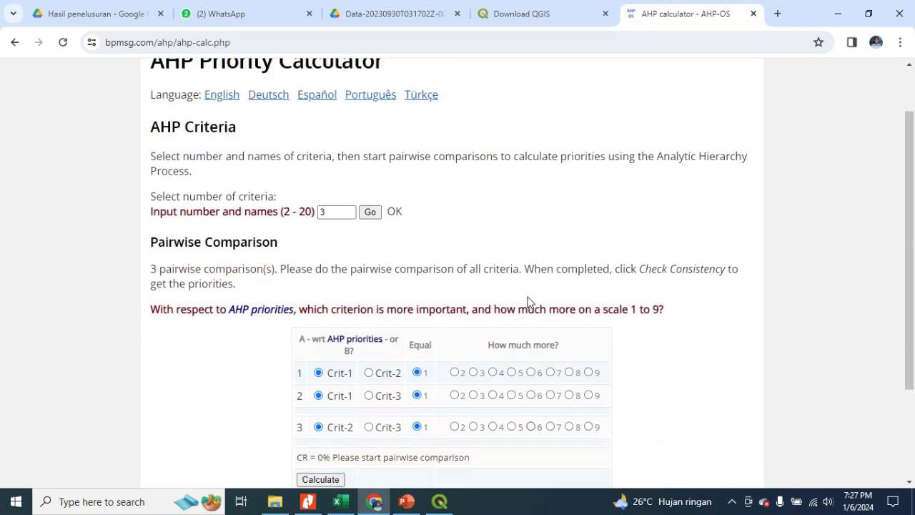
pyautogui.click(333, 280)
pyautogui.press('BackSpace')
pyautogui.write('6')
pyautogui.click(368, 276)
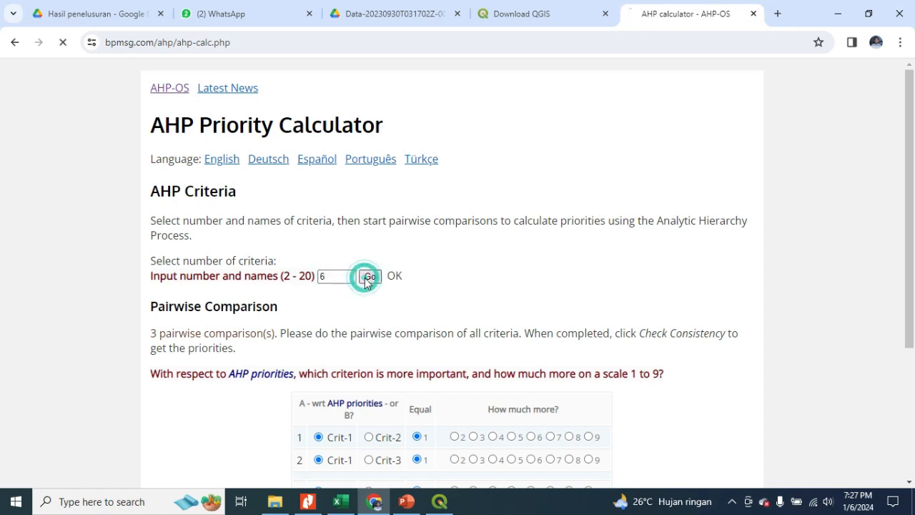
# Name the six criteria KETINGGIAN, SLOPE, CURAH HUJAN, JENIS TANAH, LAND COVER and KERAPATAN, in that order, and submit them.
pyautogui.click(444, 220)
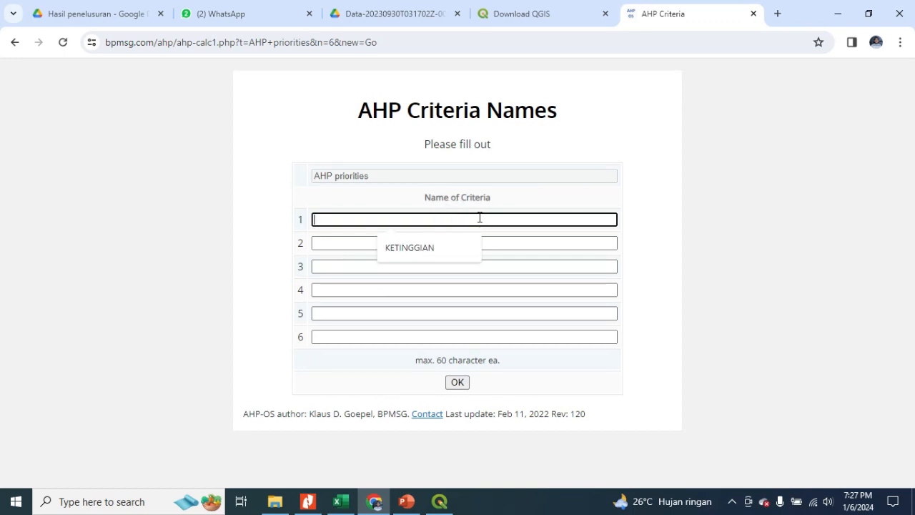
pyautogui.click(436, 246)
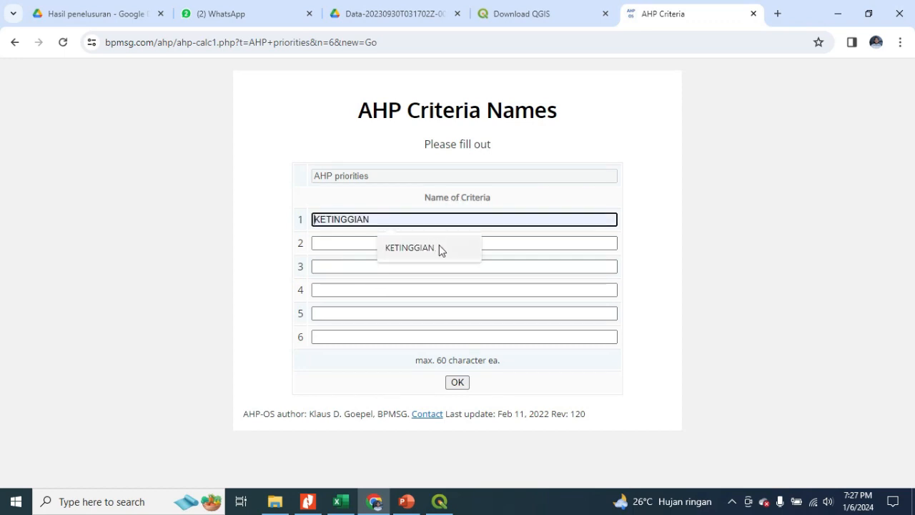
pyautogui.click(417, 243)
pyautogui.click(426, 273)
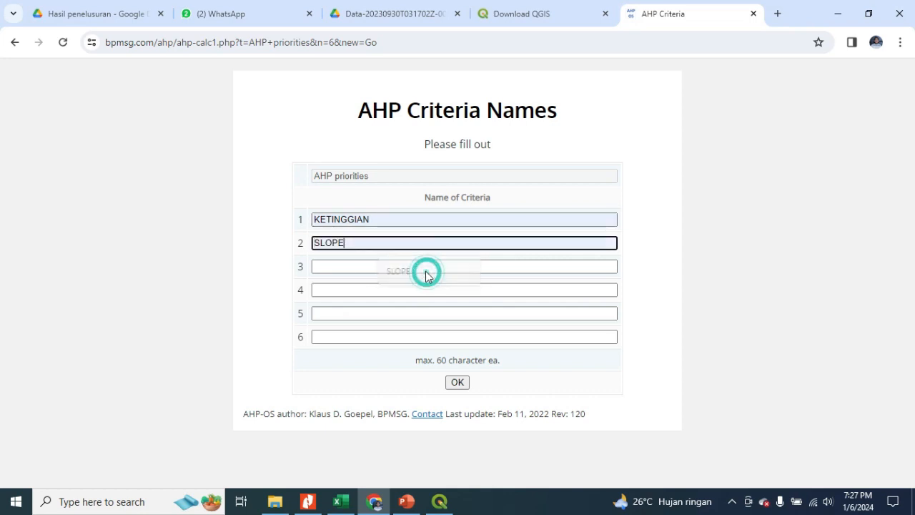
pyautogui.click(414, 264)
pyautogui.click(424, 295)
pyautogui.click(419, 290)
pyautogui.click(424, 319)
pyautogui.click(423, 314)
pyautogui.click(426, 341)
pyautogui.click(425, 336)
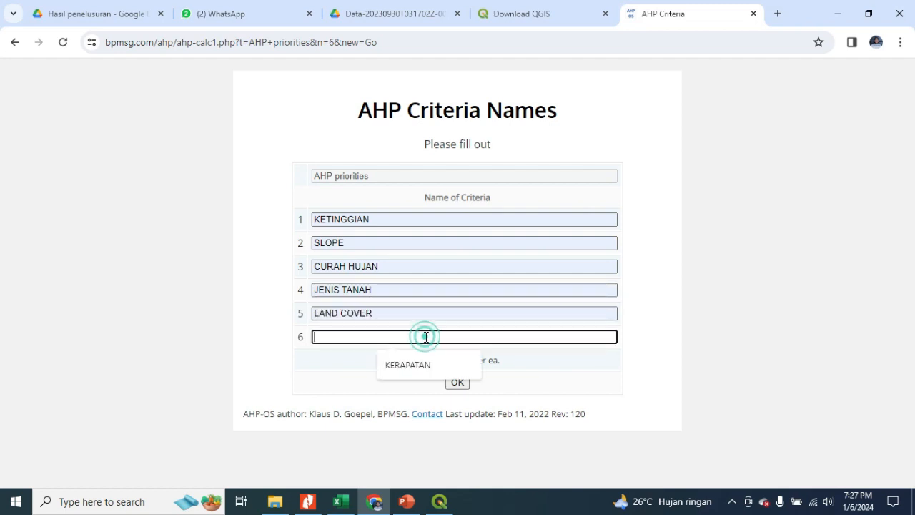
pyautogui.click(435, 366)
pyautogui.click(456, 383)
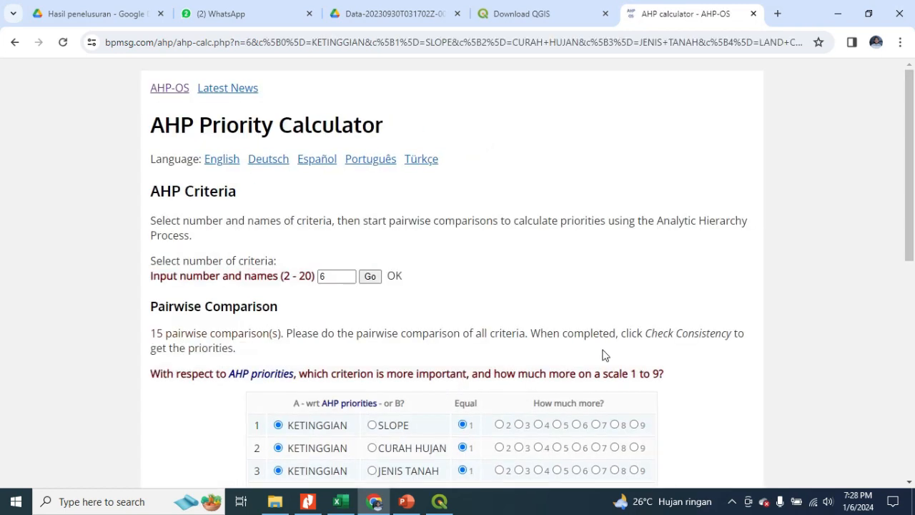
# Examine the pairwise comparison table and its 1 to 9 importance scale for all six criteria.
pyautogui.scroll(-5, 596, 303)
pyautogui.scroll(-2, 535, 364)
pyautogui.scroll(3, 515, 381)
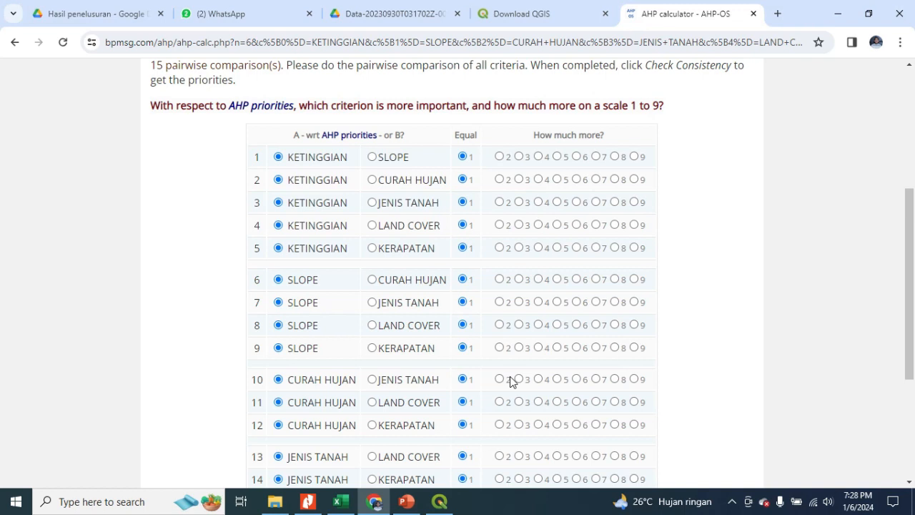
pyautogui.scroll(-1, 510, 377)
pyautogui.scroll(1, 510, 376)
pyautogui.scroll(-2, 642, 315)
pyautogui.scroll(1, 642, 317)
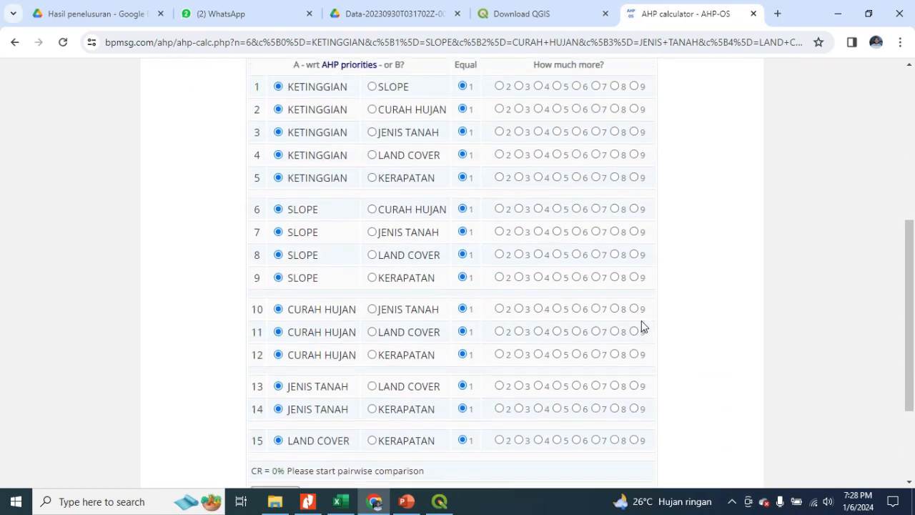
pyautogui.scroll(1, 689, 327)
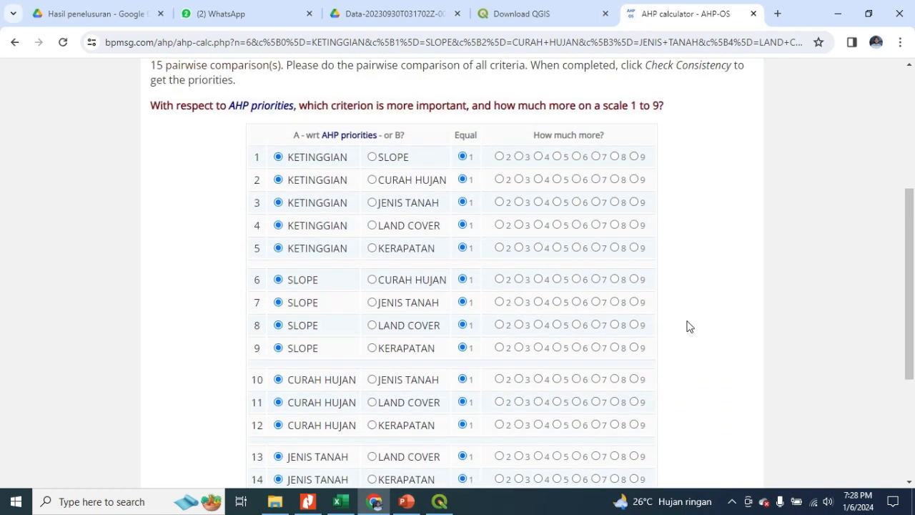
pyautogui.scroll(-1, 689, 327)
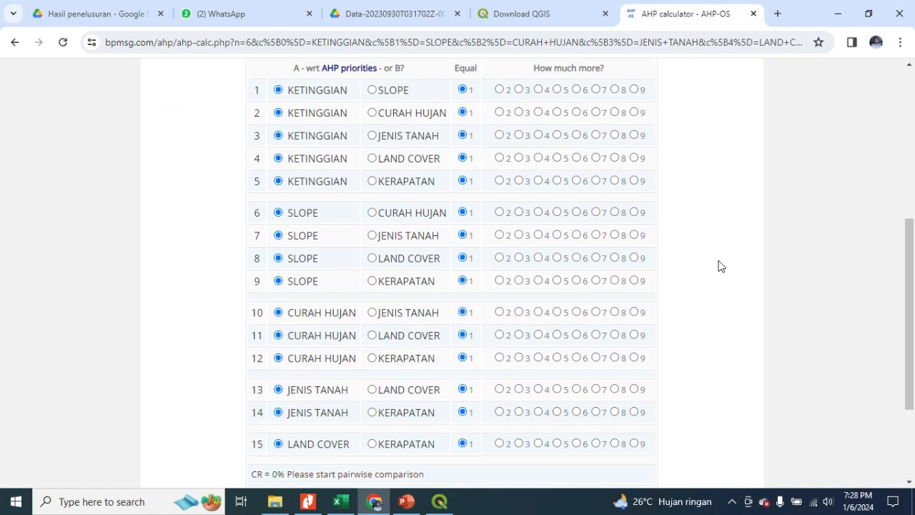
pyautogui.scroll(1, 706, 310)
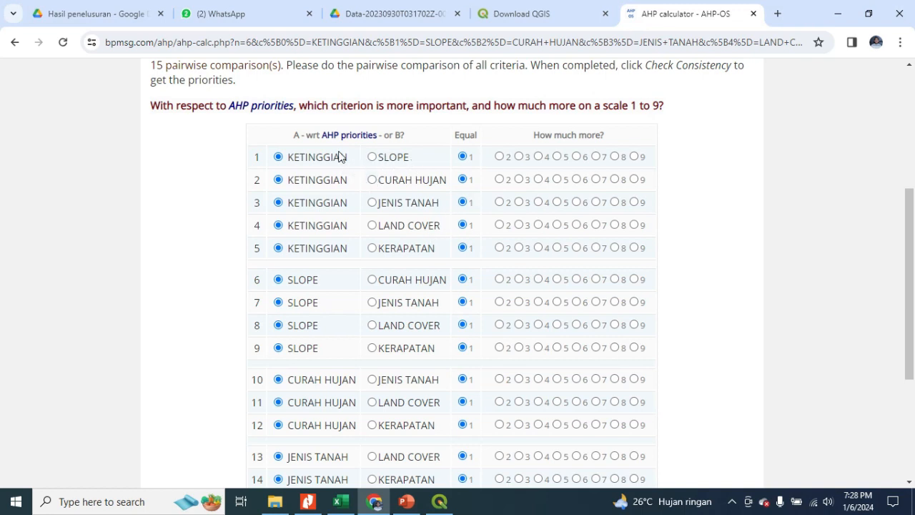
pyautogui.click(558, 158)
pyautogui.click(575, 157)
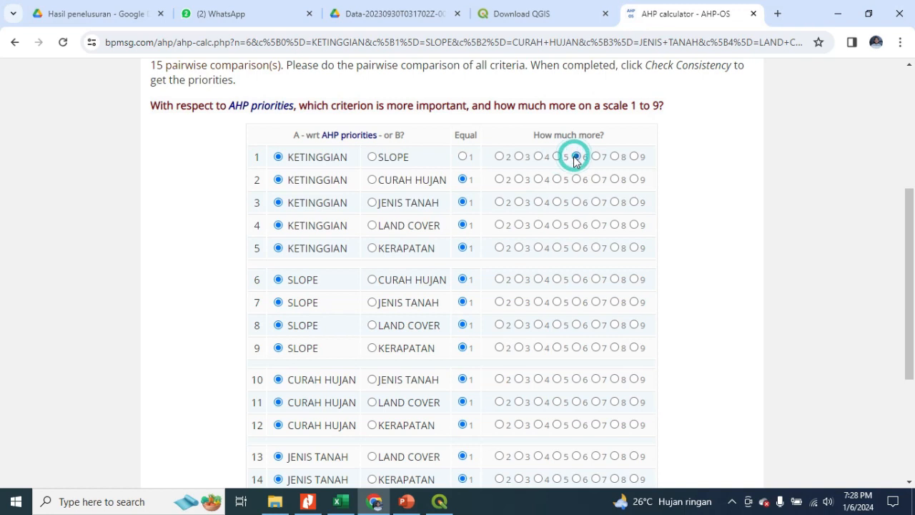
pyautogui.click(463, 158)
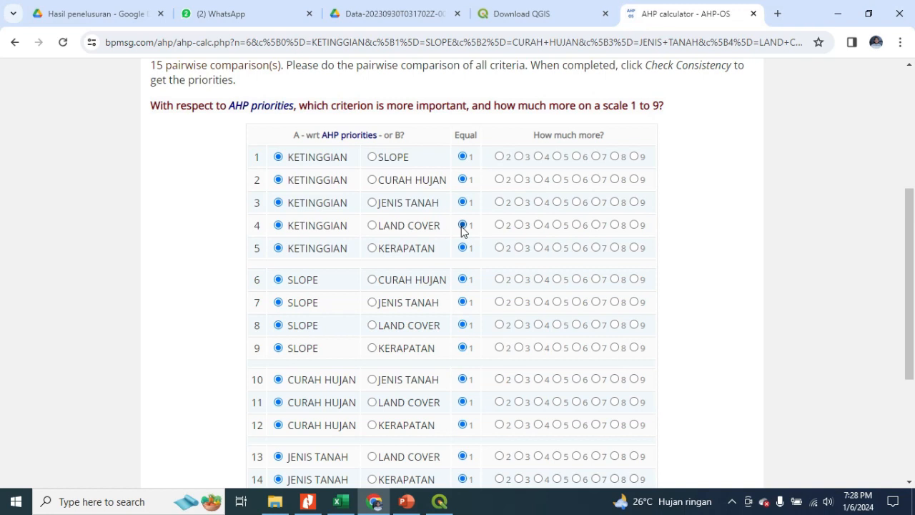
# Rate KETINGGIAN as 2 over CURAH HUJAN, 4 over JENIS TANAH and 3 over KERAPATAN.
pyautogui.click(501, 179)
pyautogui.scroll(-2, 500, 307)
pyautogui.scroll(-1, 499, 307)
pyautogui.scroll(5, 500, 318)
pyautogui.scroll(-2, 500, 322)
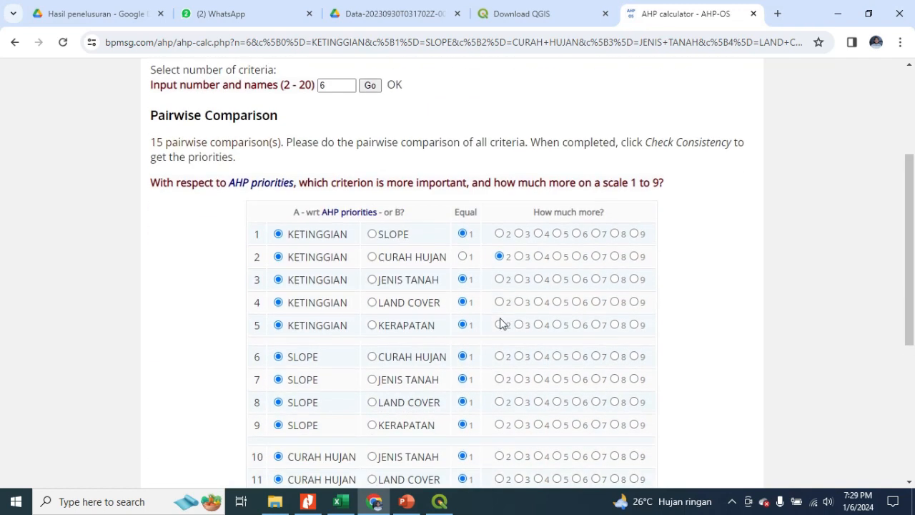
pyautogui.scroll(-3, 501, 321)
pyautogui.scroll(3, 500, 321)
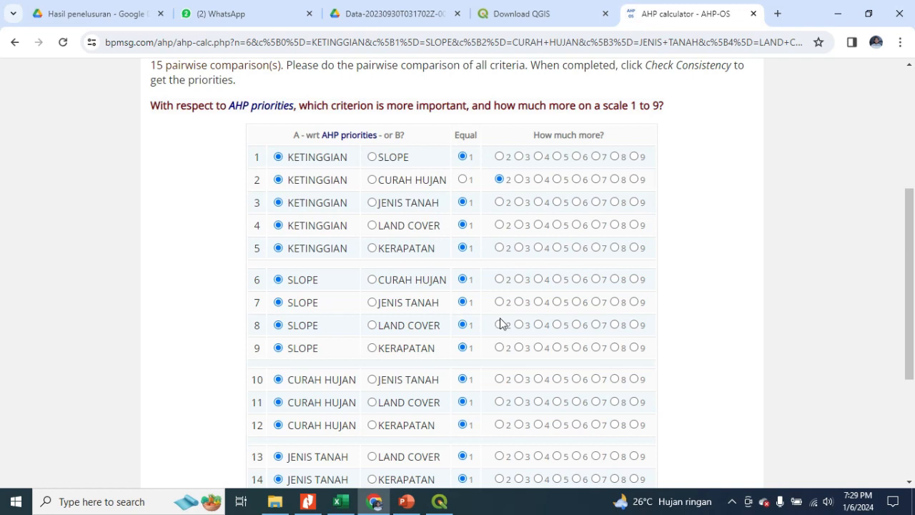
pyautogui.scroll(-1, 499, 300)
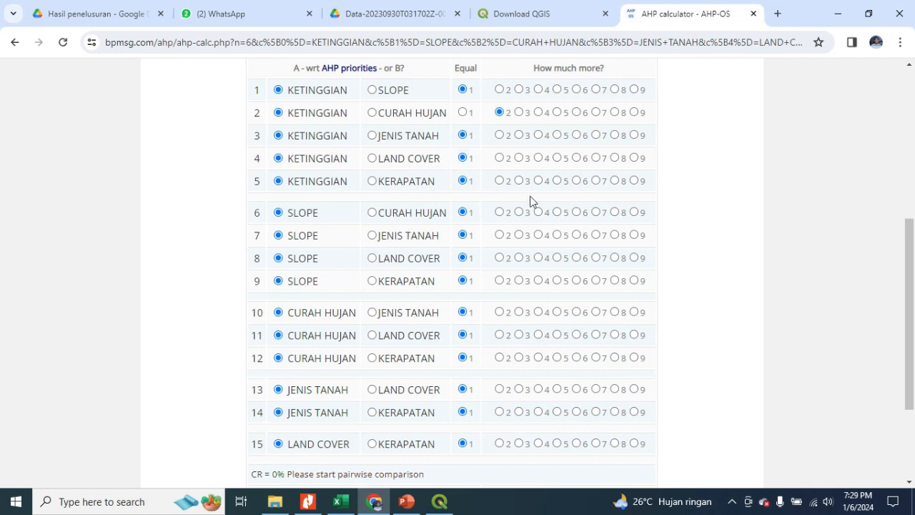
pyautogui.scroll(1, 718, 245)
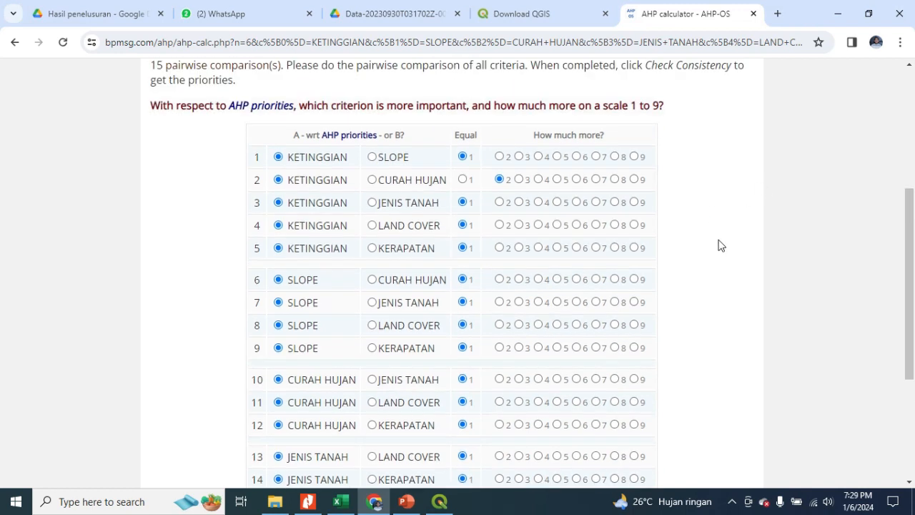
pyautogui.scroll(-1, 747, 297)
pyautogui.scroll(1, 754, 303)
pyautogui.click(539, 203)
pyautogui.click(518, 249)
# Rate SLOPE as 3 over CURAH HUJAN, 4 over JENIS TANAH and 3 over KERAPATAN.
pyautogui.scroll(-1, 491, 320)
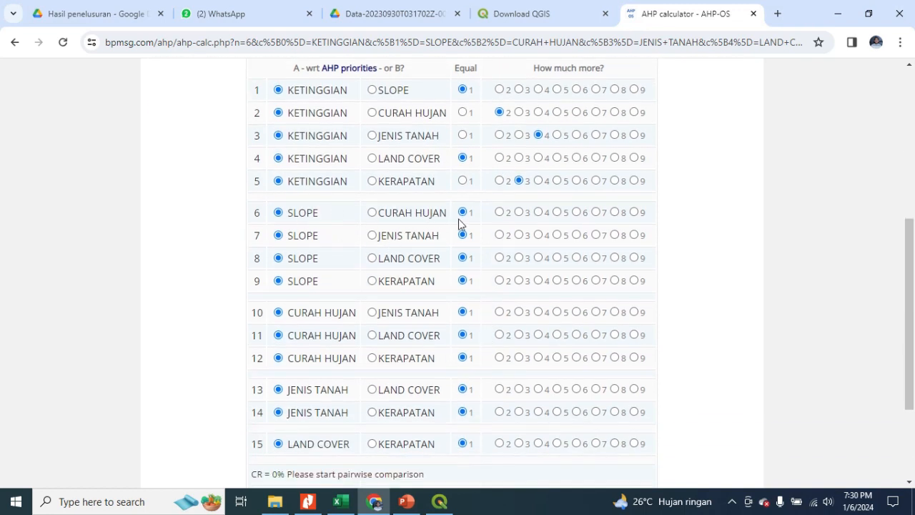
pyautogui.click(519, 213)
pyautogui.click(538, 235)
pyautogui.click(519, 280)
# Rate CURAH HUJAN as 4 over JENIS TANAH and 2 over KERAPATAN, and JENIS TANAH as 2 over KERAPATAN.
pyautogui.scroll(-1, 492, 329)
pyautogui.click(499, 290)
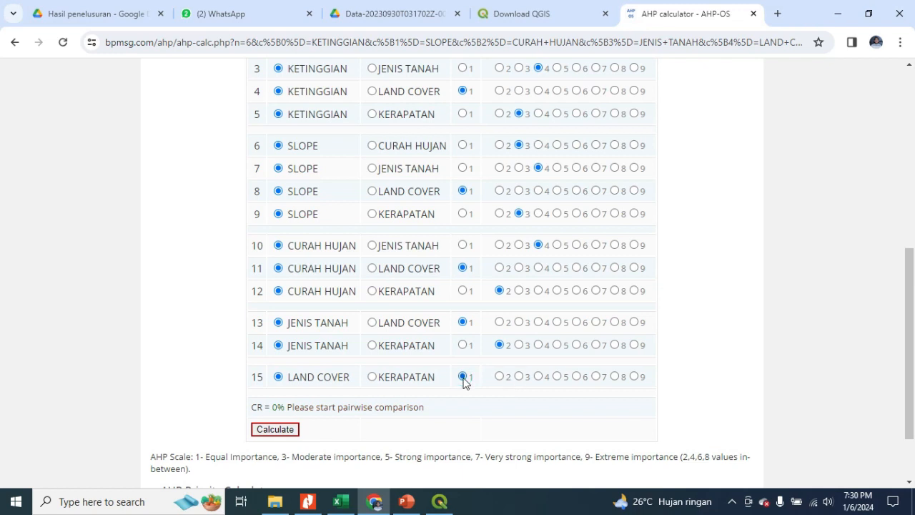
pyautogui.click(499, 345)
# Check the completed pairwise ratings and calculate the AHP priorities.
pyautogui.scroll(-1, 497, 358)
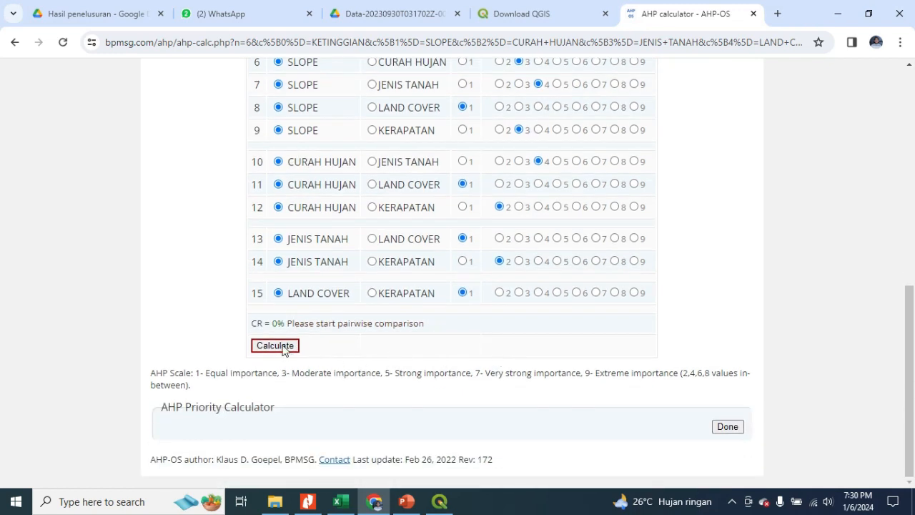
pyautogui.scroll(4, 565, 315)
pyautogui.scroll(-4, 565, 310)
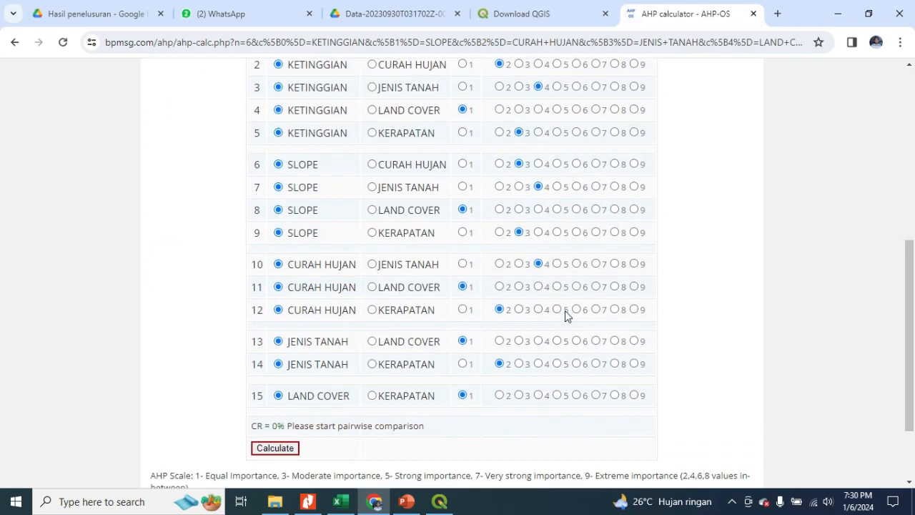
pyautogui.click(284, 344)
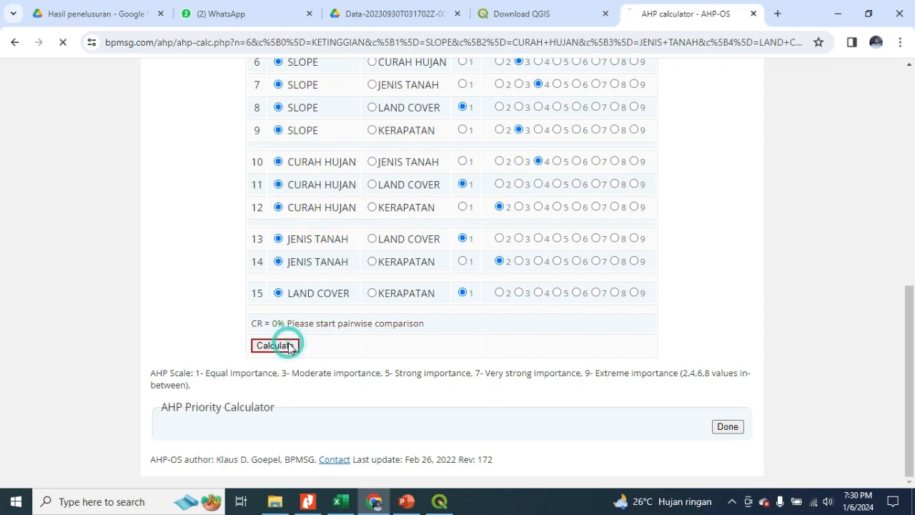
# Examine the resulting AHP priority weights and consistency ratio for the six criteria, highlighting the KETINGGIAN weight.
pyautogui.scroll(-12, 747, 248)
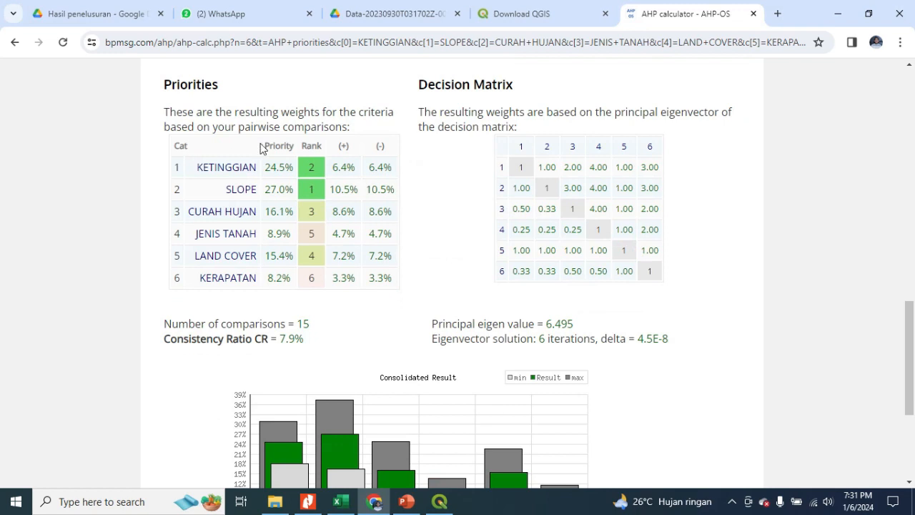
pyautogui.scroll(1, 359, 271)
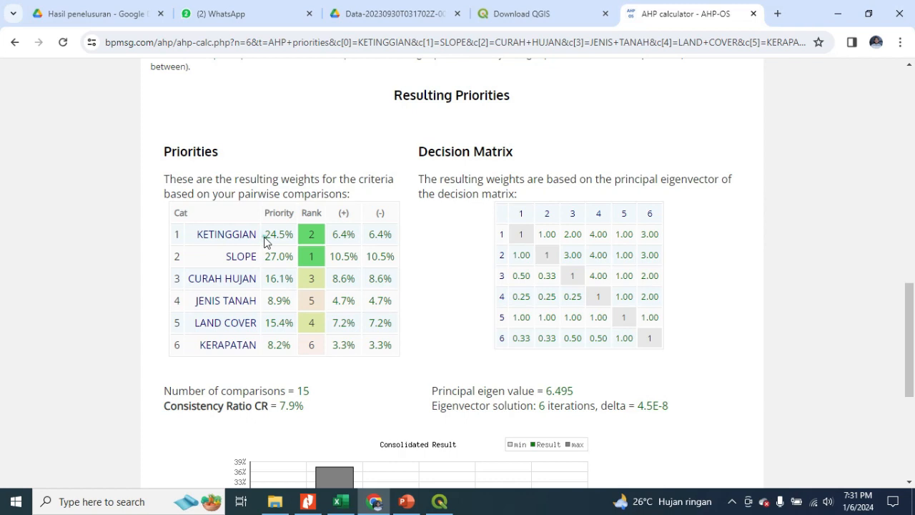
pyautogui.moveTo(264, 242); pyautogui.dragTo(284, 249)
# Switch to QGIS and search the processing tools for "CAL" to find the raster calculator.
pyautogui.click(440, 501)
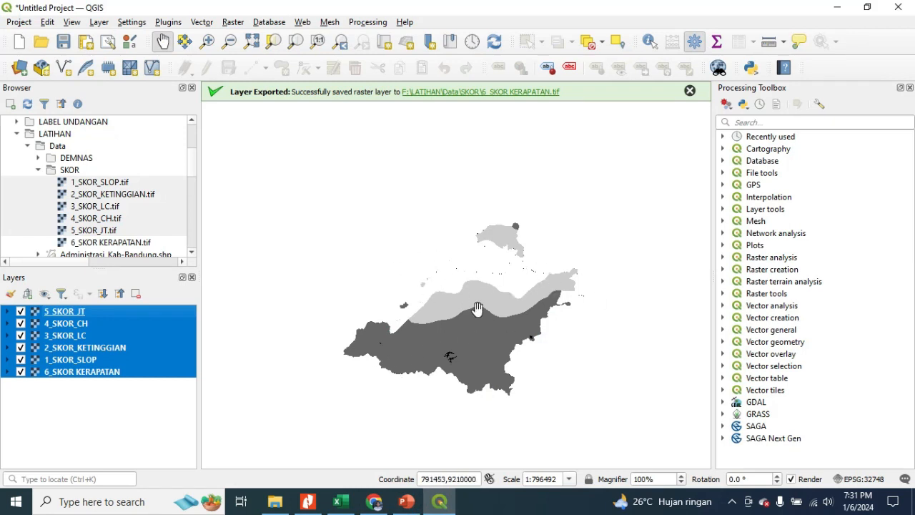
pyautogui.click(447, 505)
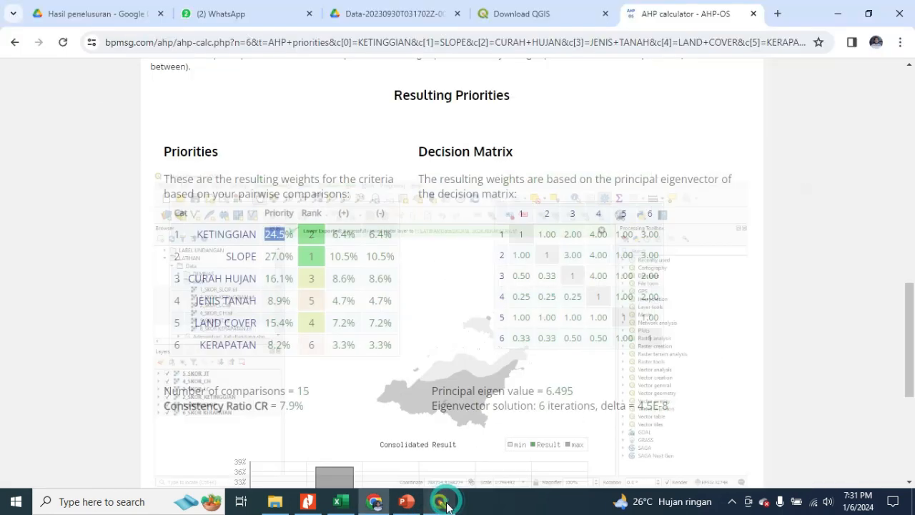
pyautogui.click(447, 504)
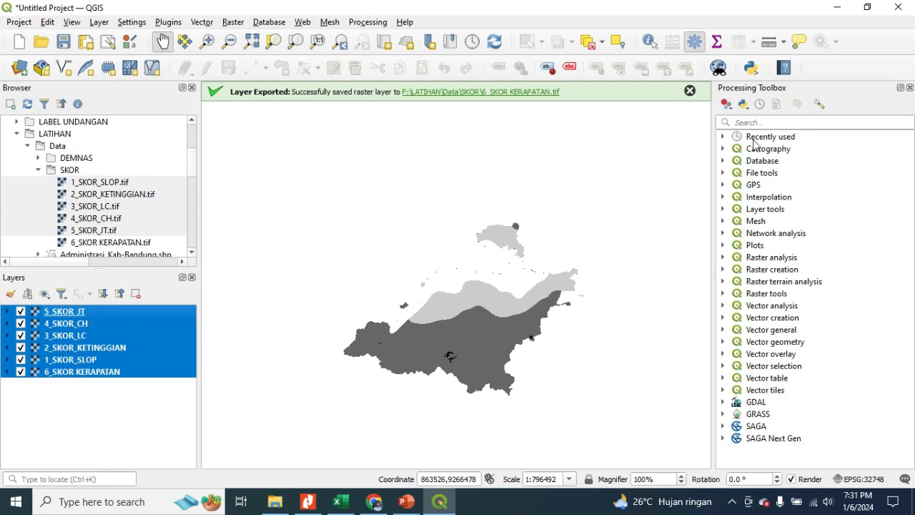
pyautogui.click(786, 123)
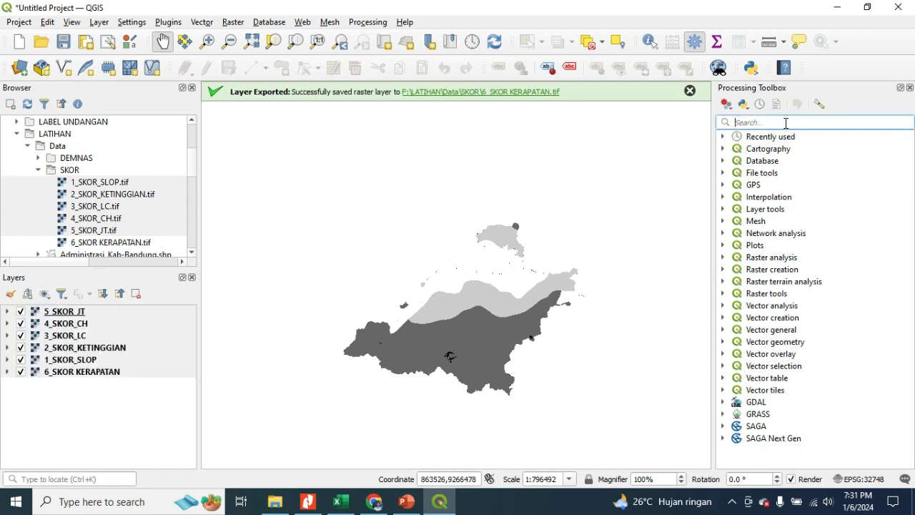
pyautogui.write('CAL')
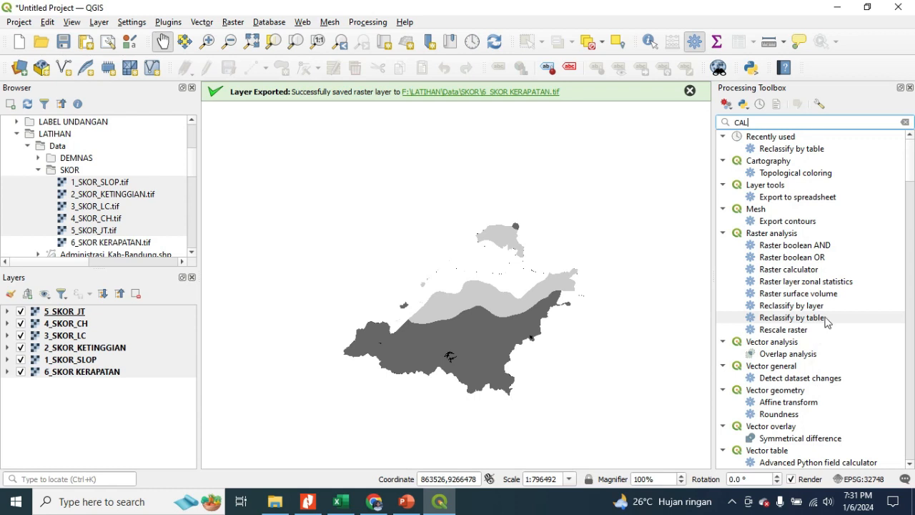
# Search the processing tools for CALC and open the raster analysis Raster calculator.
pyautogui.write('C')
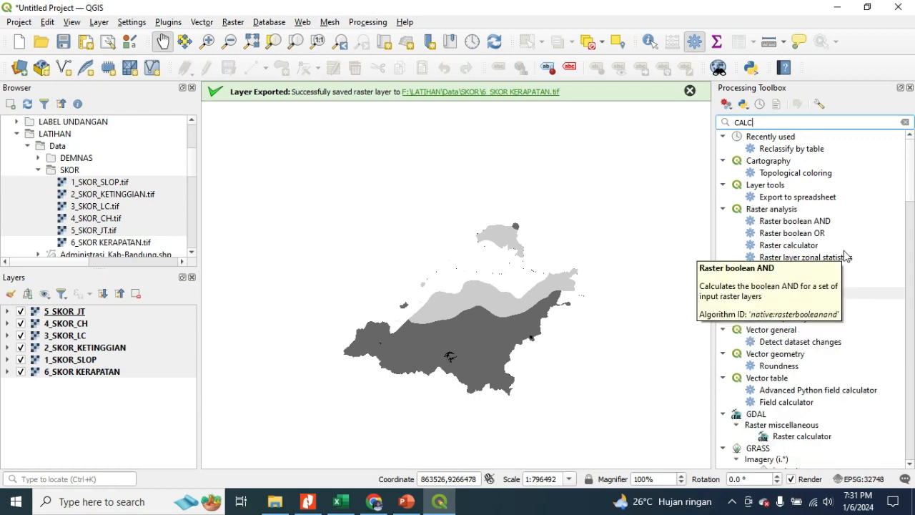
pyautogui.click(804, 246)
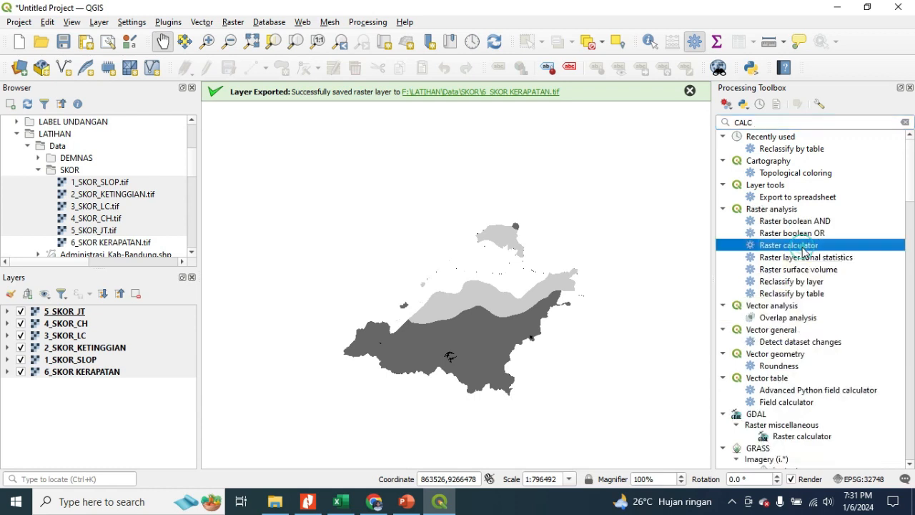
pyautogui.doubleClick(804, 247)
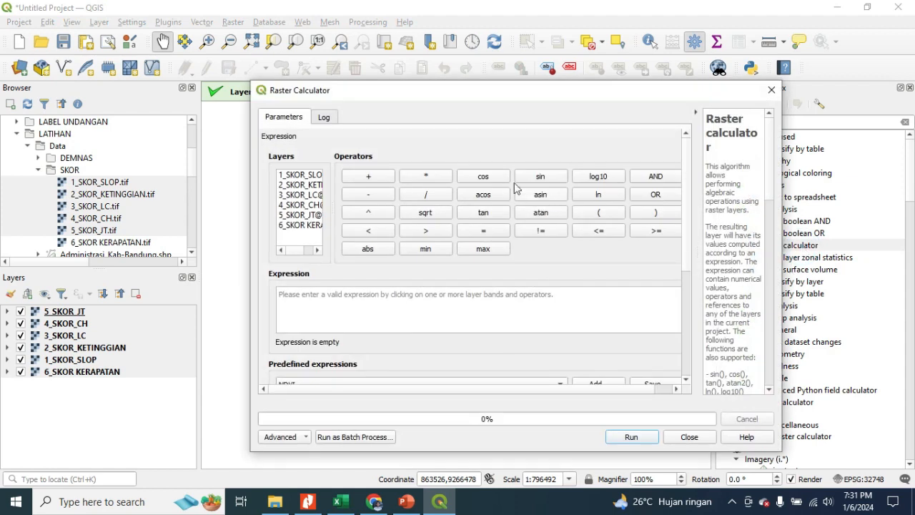
pyautogui.moveTo(492, 88); pyautogui.dragTo(510, 62)
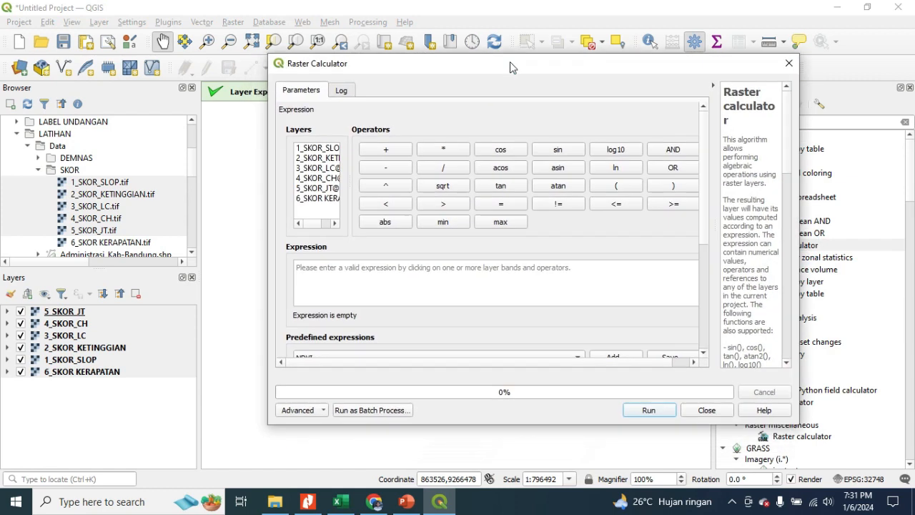
# Build an expression adding band 1 of 1_SKOR_SLOP, 2_SKOR_KETINGGIAN, 3_SKOR_LC, 4_SKOR_CH, 5_SKOR_JT and 6_SKOR KERAPATAN.
pyautogui.doubleClick(319, 150)
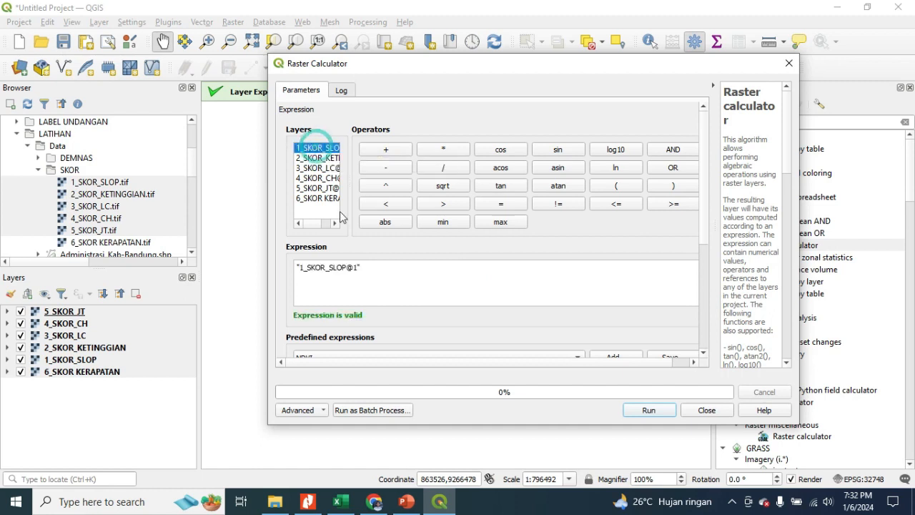
pyautogui.click(400, 152)
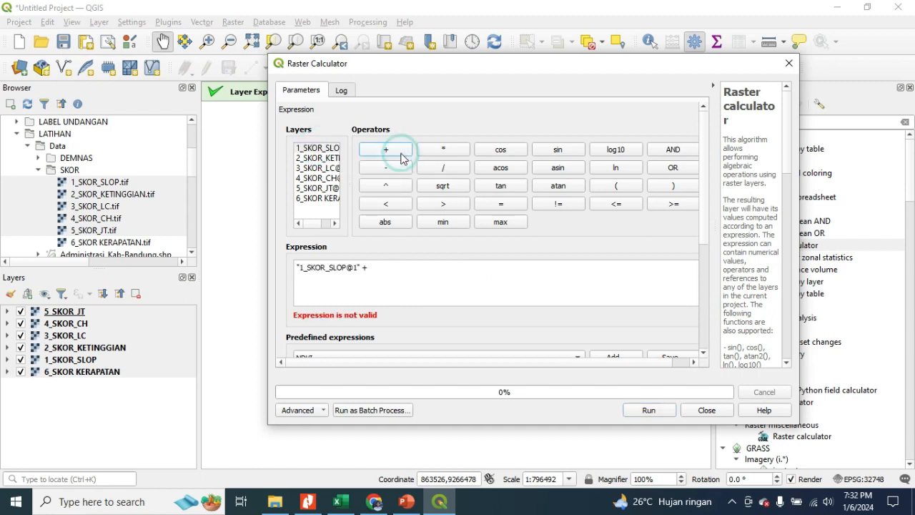
pyautogui.doubleClick(330, 160)
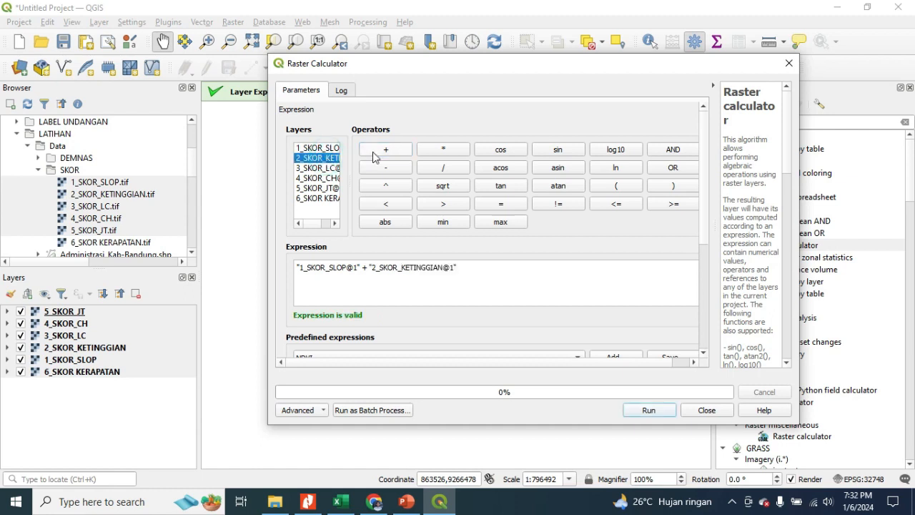
pyautogui.click(377, 153)
pyautogui.doubleClick(318, 169)
pyautogui.click(379, 150)
pyautogui.doubleClick(320, 178)
pyautogui.click(386, 150)
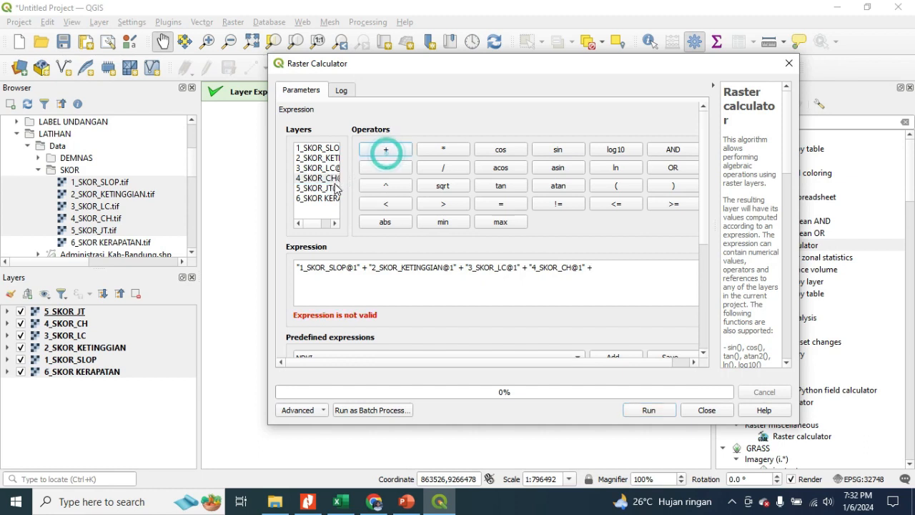
pyautogui.doubleClick(319, 189)
pyautogui.click(379, 151)
pyautogui.doubleClick(320, 200)
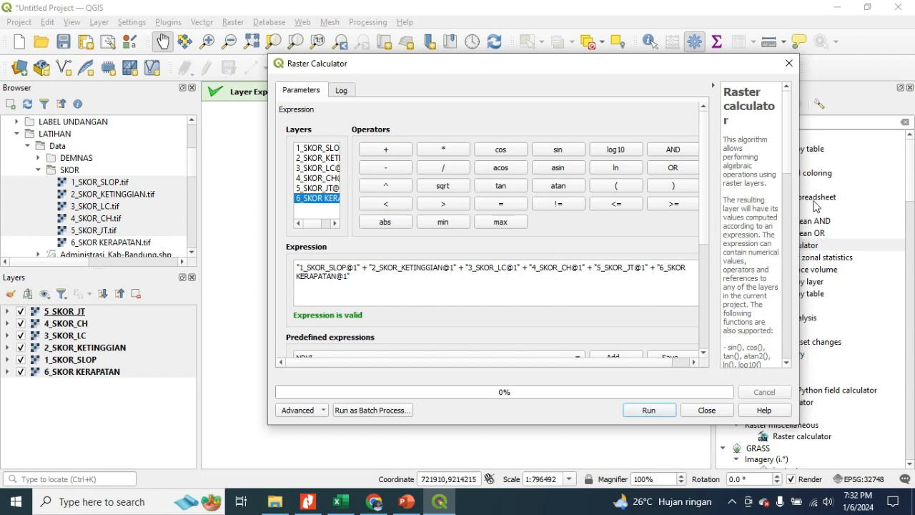
# Set 2_SKOR_KETINGGIAN as the calculation's reference layer, leaving the output CRS empty.
pyautogui.moveTo(706, 158); pyautogui.dragTo(768, 194)
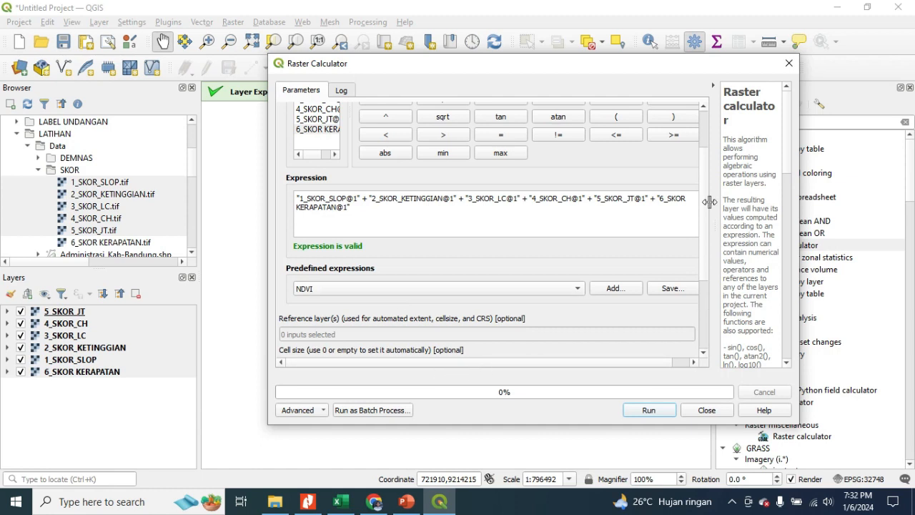
pyautogui.moveTo(709, 204); pyautogui.dragTo(711, 236)
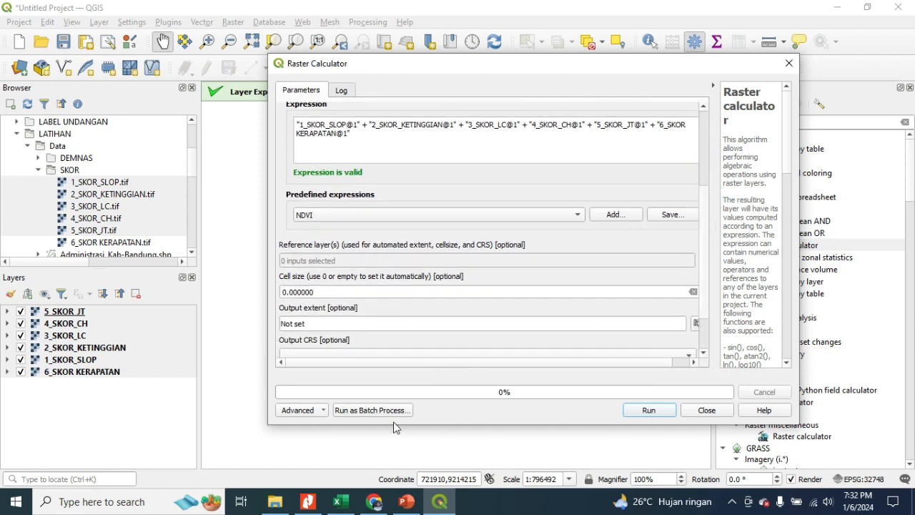
pyautogui.click(478, 354)
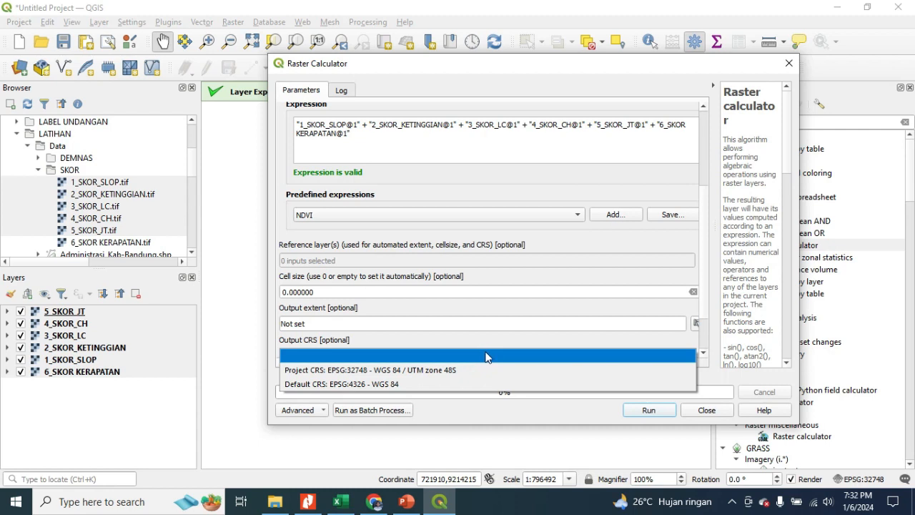
pyautogui.click(579, 342)
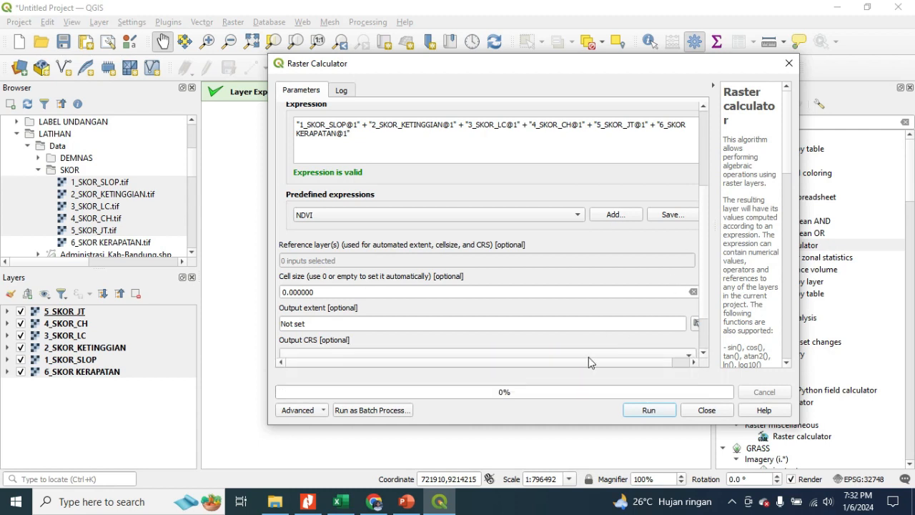
pyautogui.click(597, 363)
pyautogui.click(687, 262)
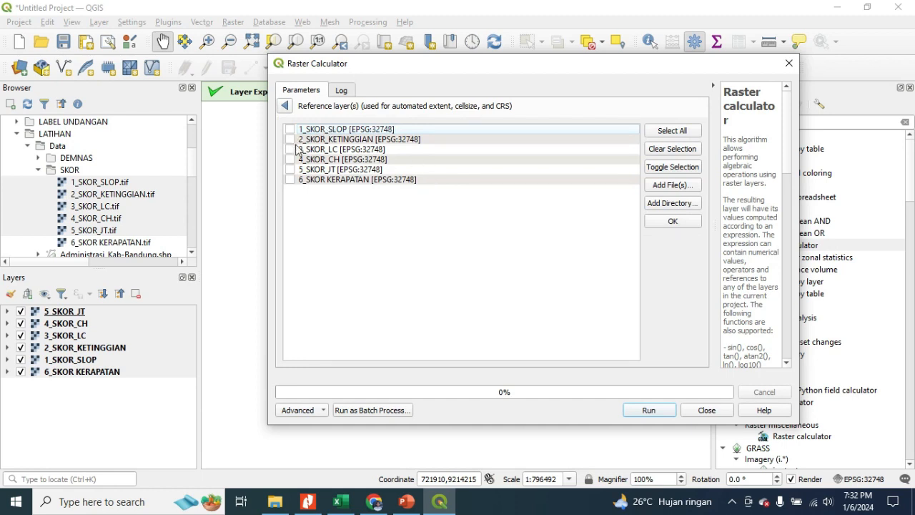
pyautogui.click(289, 138)
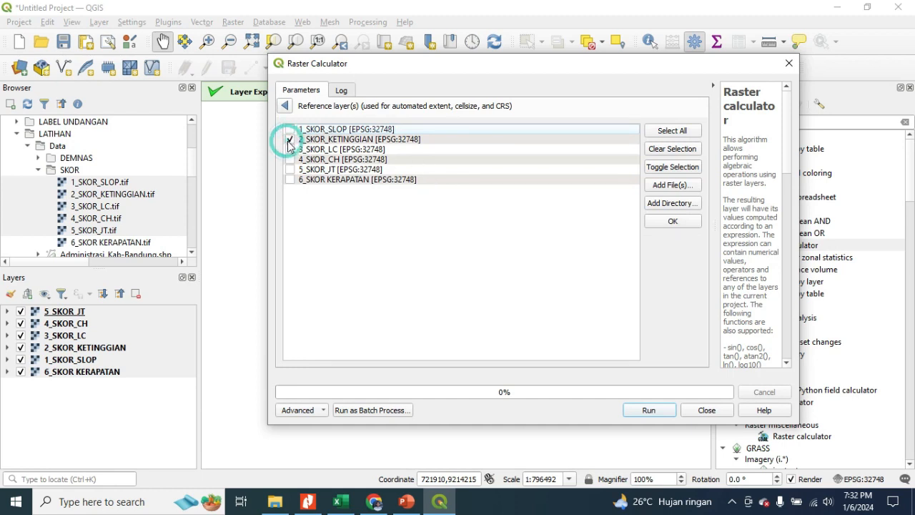
pyautogui.click(662, 226)
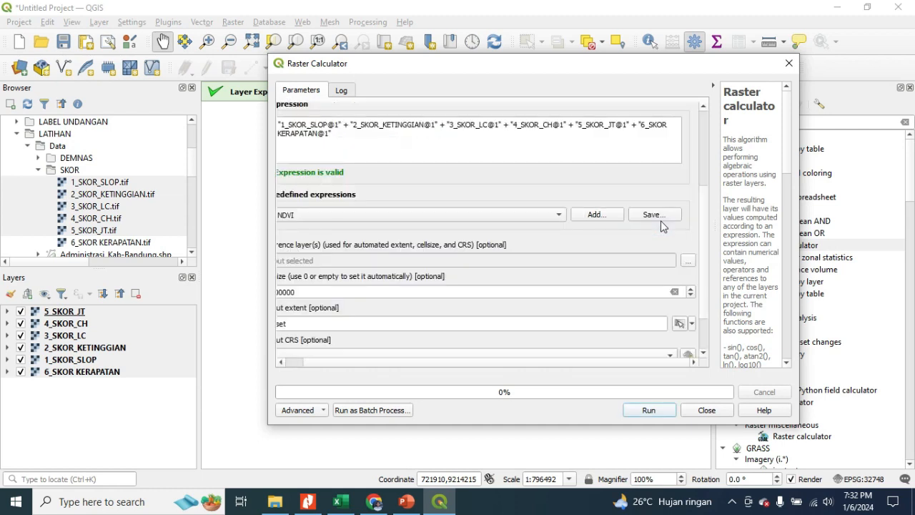
# Review the reference layer selection and the remaining optional settings of the raster calculation.
pyautogui.moveTo(513, 358); pyautogui.dragTo(465, 356)
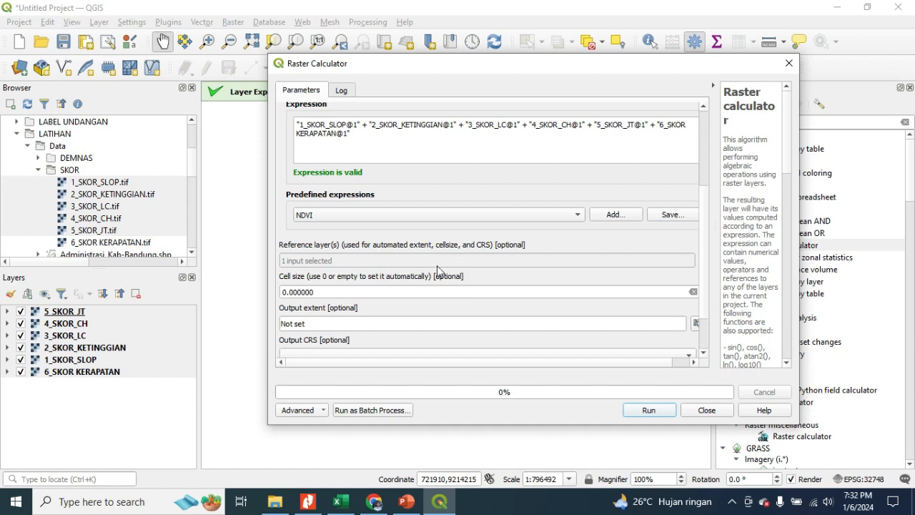
pyautogui.click(541, 350)
pyautogui.click(624, 344)
pyautogui.click(647, 261)
pyautogui.moveTo(592, 364); pyautogui.dragTo(612, 363)
pyautogui.click(688, 262)
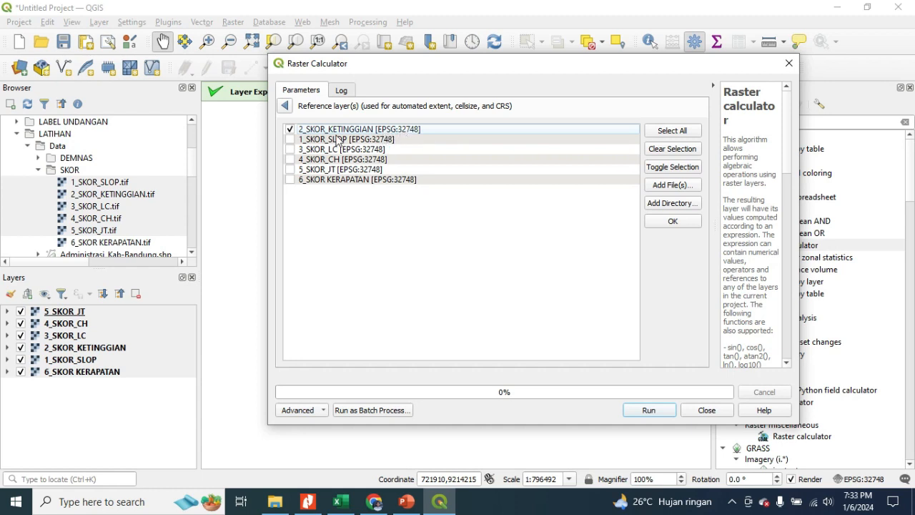
pyautogui.click(676, 223)
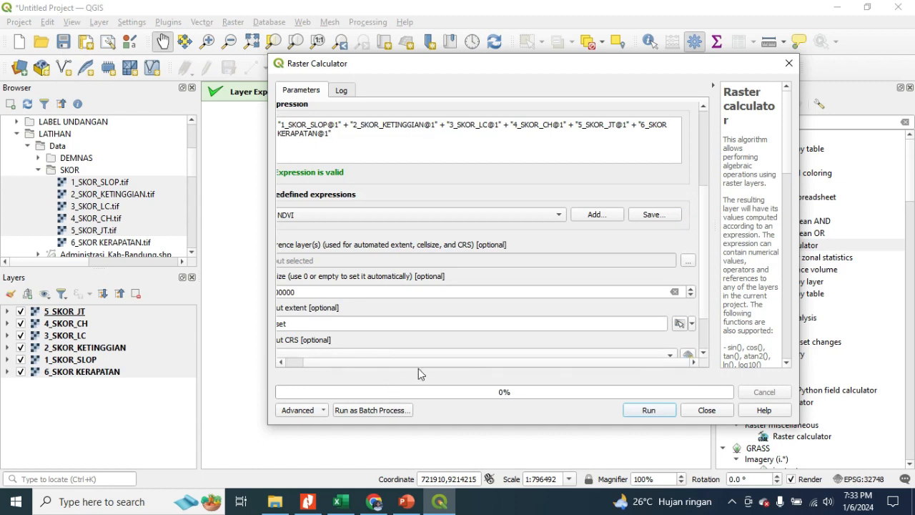
pyautogui.moveTo(420, 362); pyautogui.dragTo(352, 360)
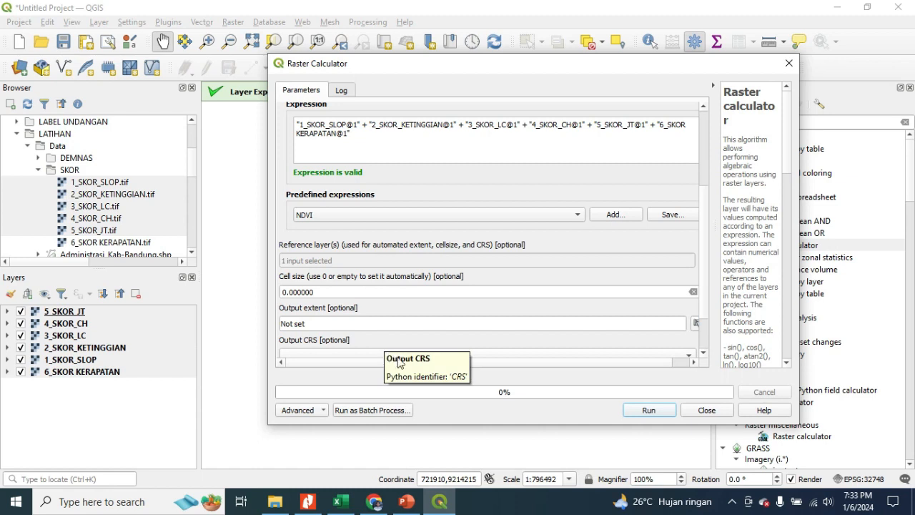
# Run the raster calculation to a temporary output file and close its dialog when it finishes.
pyautogui.moveTo(705, 242); pyautogui.dragTo(706, 280)
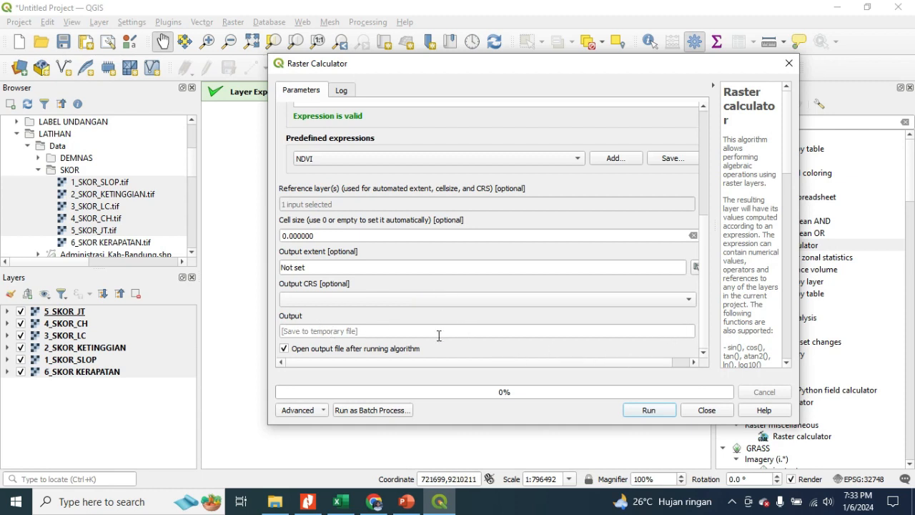
pyautogui.hscroll(2, 637, 362)
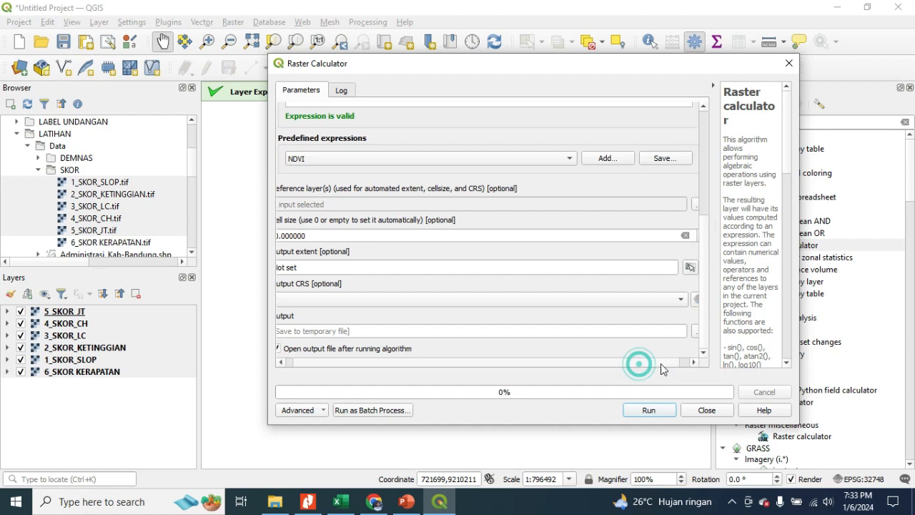
pyautogui.click(649, 411)
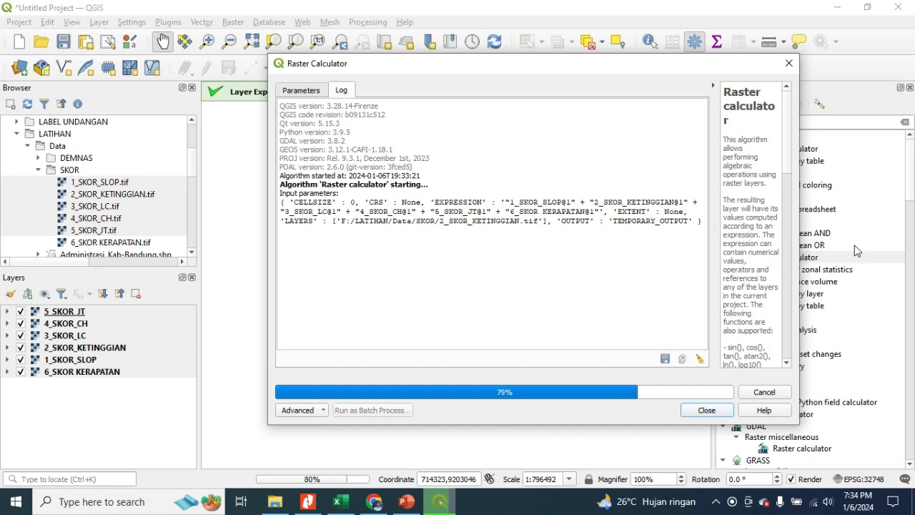
pyautogui.moveTo(640, 60); pyautogui.dragTo(545, 48)
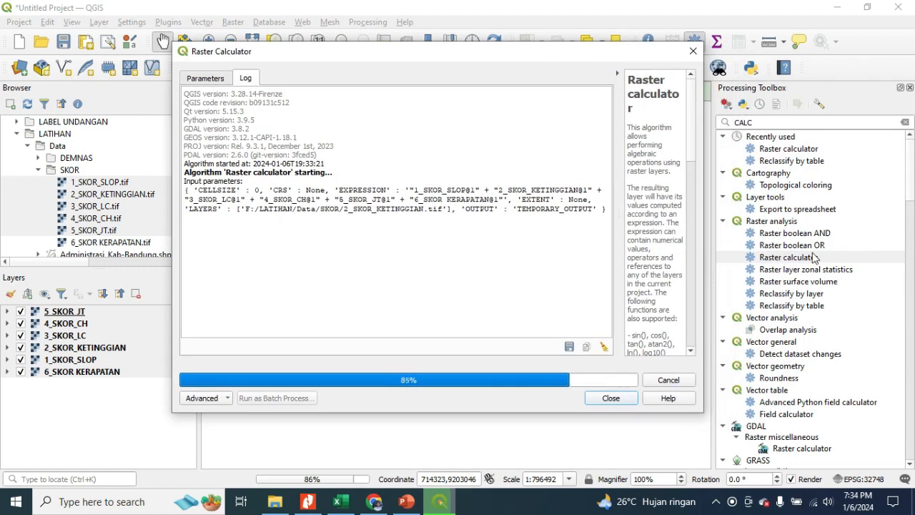
pyautogui.click(624, 401)
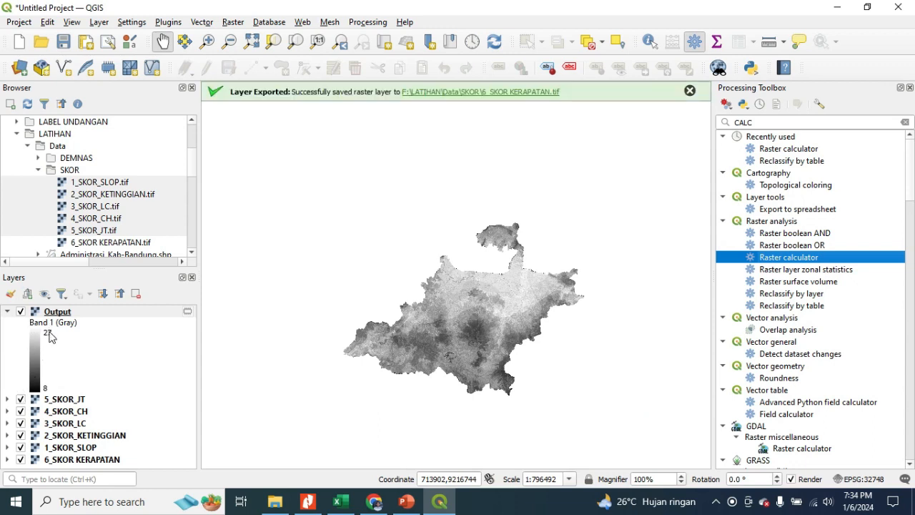
pyautogui.click(45, 391)
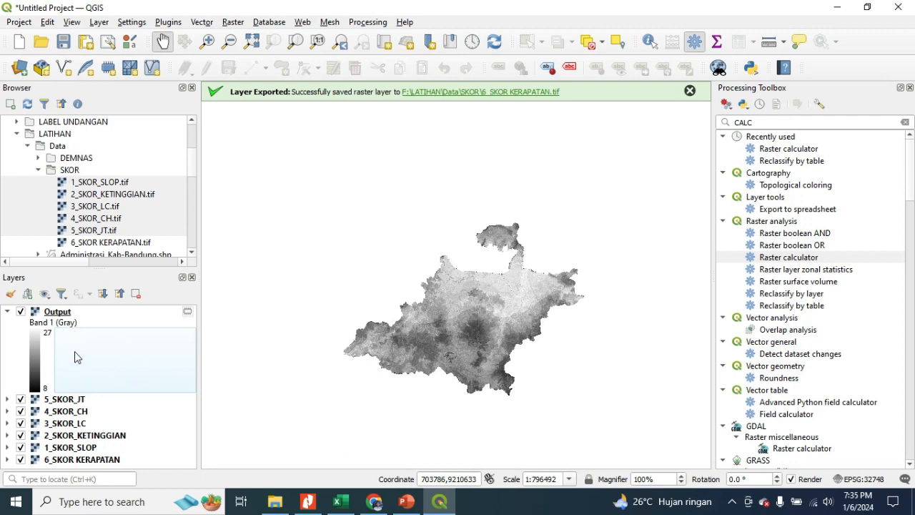
# Find the Reclassify by table tool with the search CLAS and open the reclassification table for the Output raster.
pyautogui.moveTo(790, 122); pyautogui.dragTo(726, 126)
pyautogui.write('CLAS')
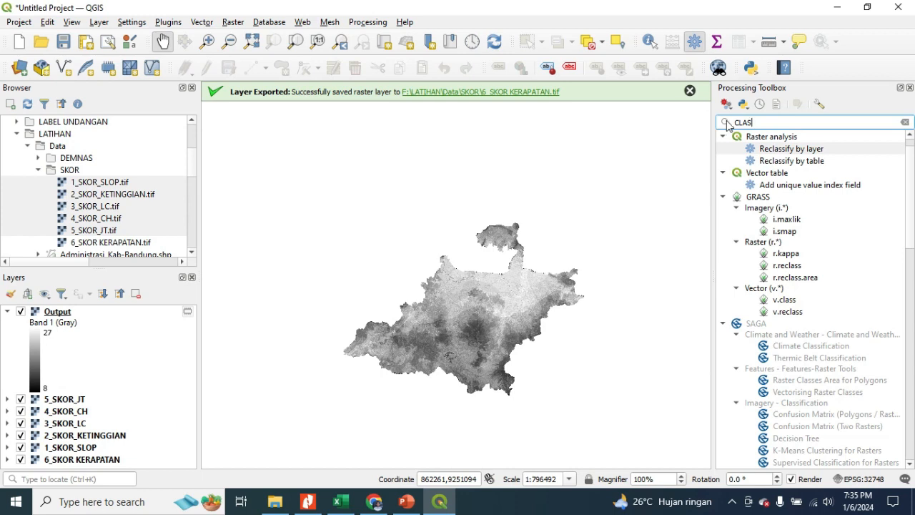
pyautogui.doubleClick(810, 162)
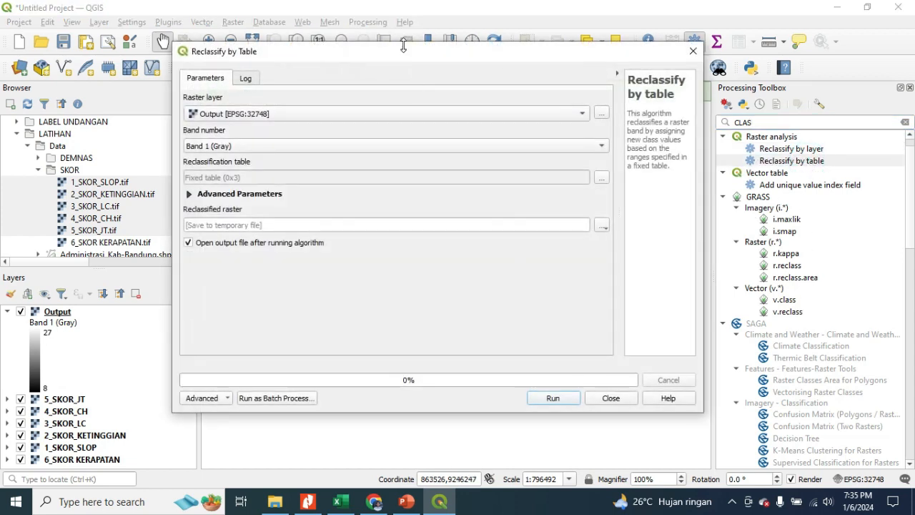
pyautogui.moveTo(403, 45); pyautogui.dragTo(506, 77)
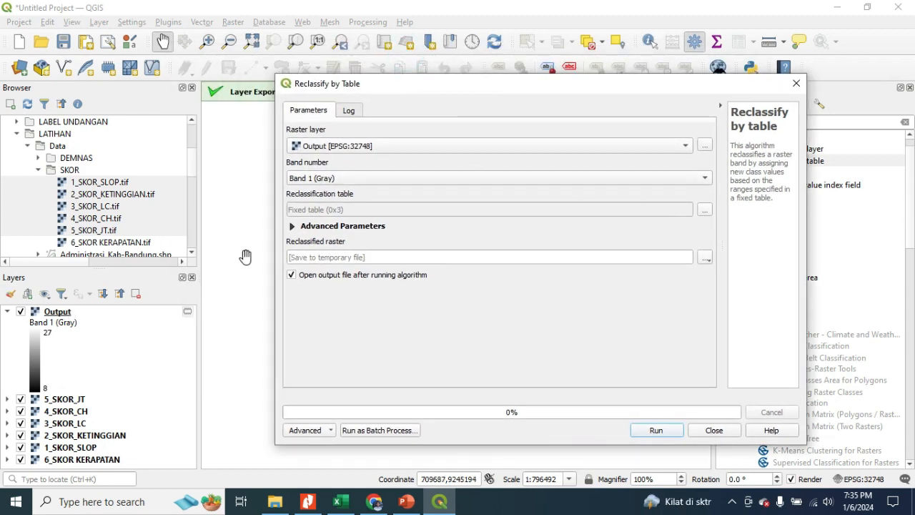
pyautogui.click(516, 151)
pyautogui.click(515, 149)
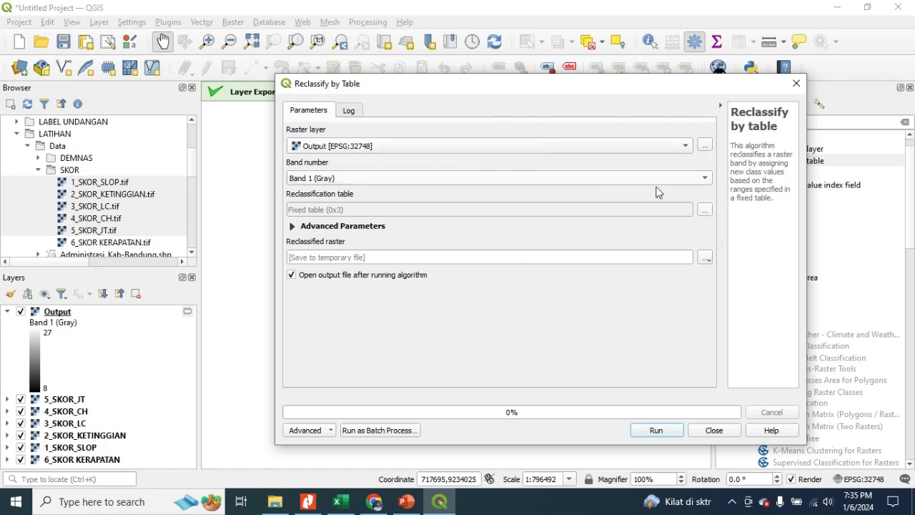
pyautogui.click(704, 209)
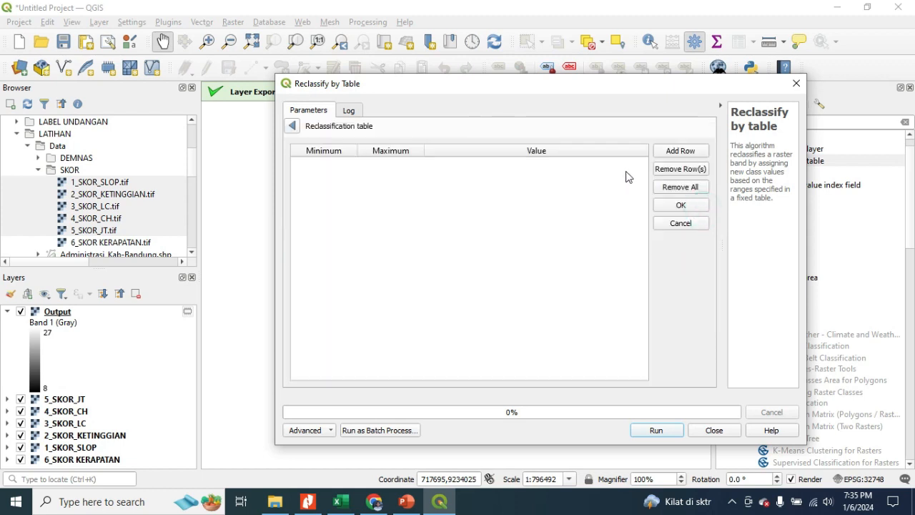
# Add five empty rows to the reclassification table.
pyautogui.click(672, 154)
pyautogui.click(672, 154)
pyautogui.click(672, 154)
pyautogui.click(672, 155)
pyautogui.click(672, 154)
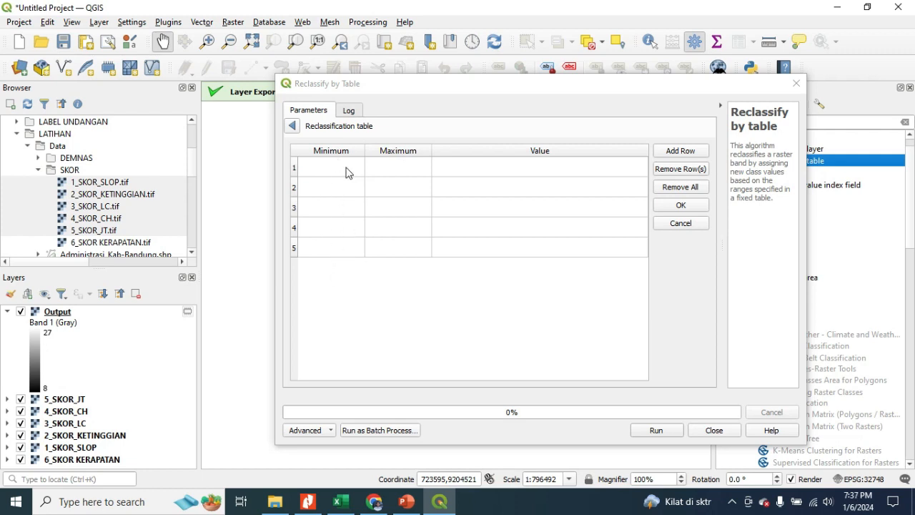
# Switch to the Excel workbook Book1 to examine the MIN and MAX columns and class ranges, and return to QGIS.
pyautogui.click(338, 503)
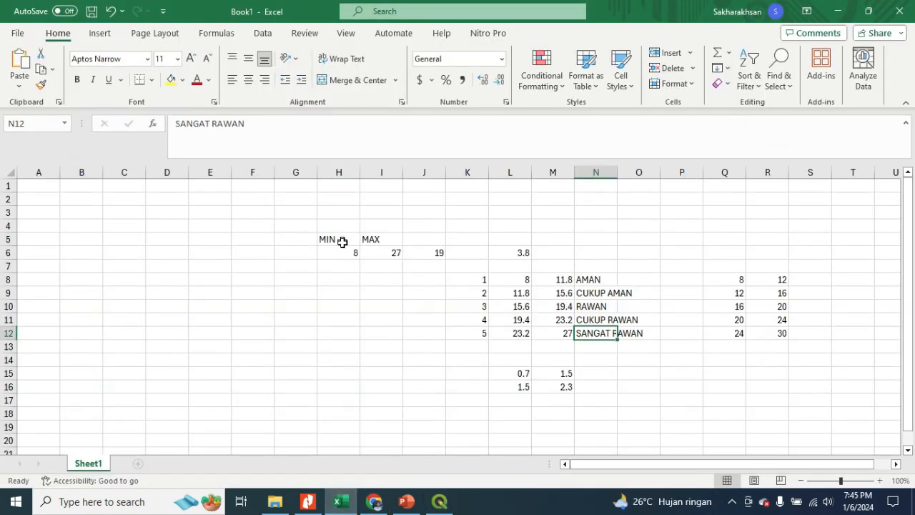
pyautogui.click(345, 241)
pyautogui.click(389, 241)
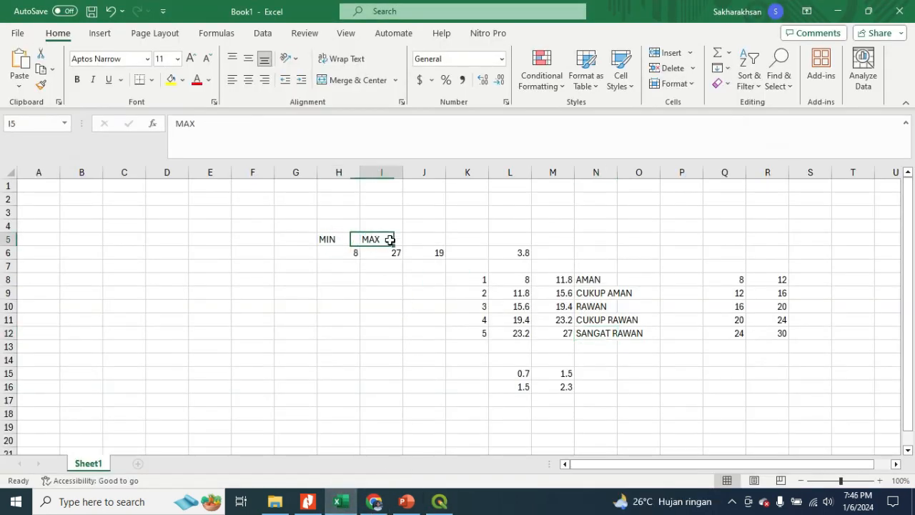
pyautogui.click(438, 504)
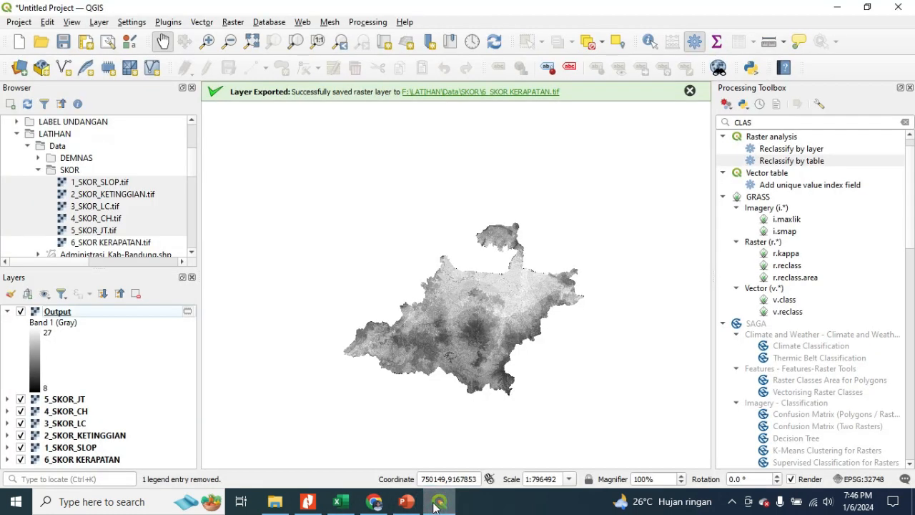
# Switch to the Excel workbook Book1 and examine the minimum in H6 and the range formula in J6.
pyautogui.click(438, 504)
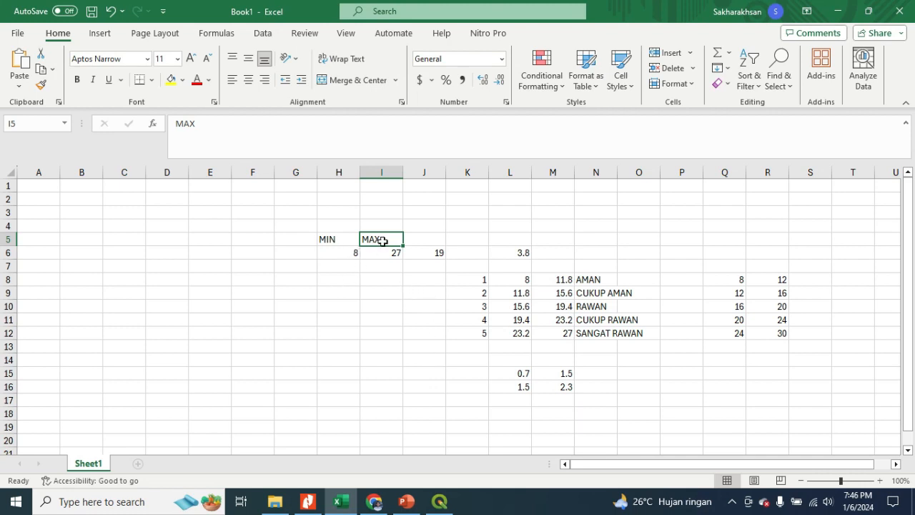
pyautogui.click(342, 258)
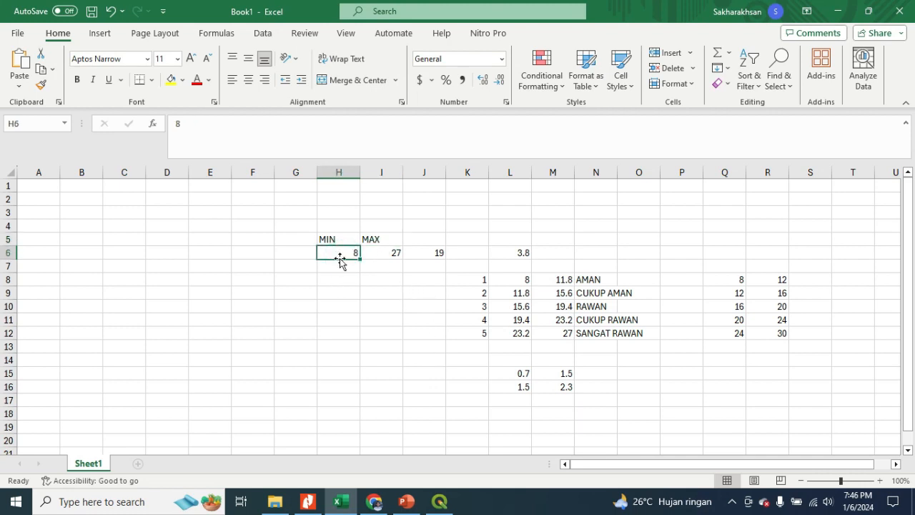
pyautogui.click(439, 251)
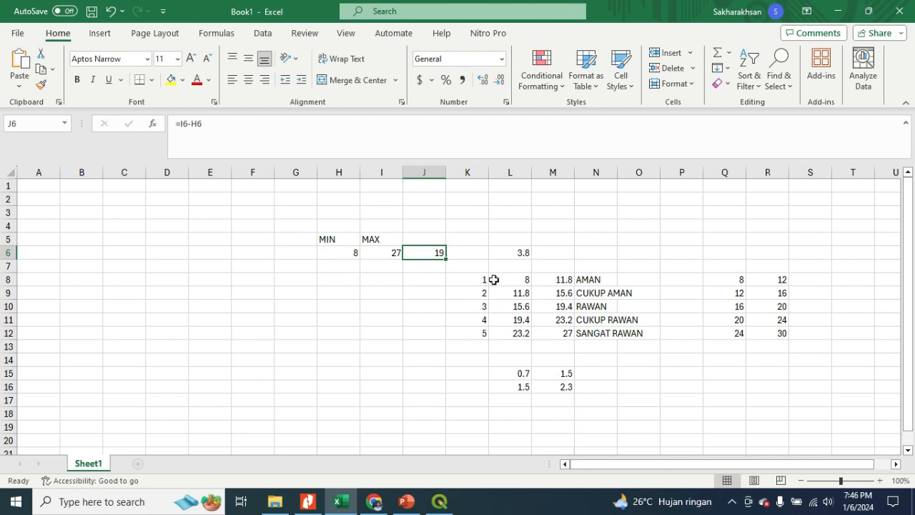
# Enter the label CLAS in cell L5 above the class interval value.
pyautogui.click(517, 241)
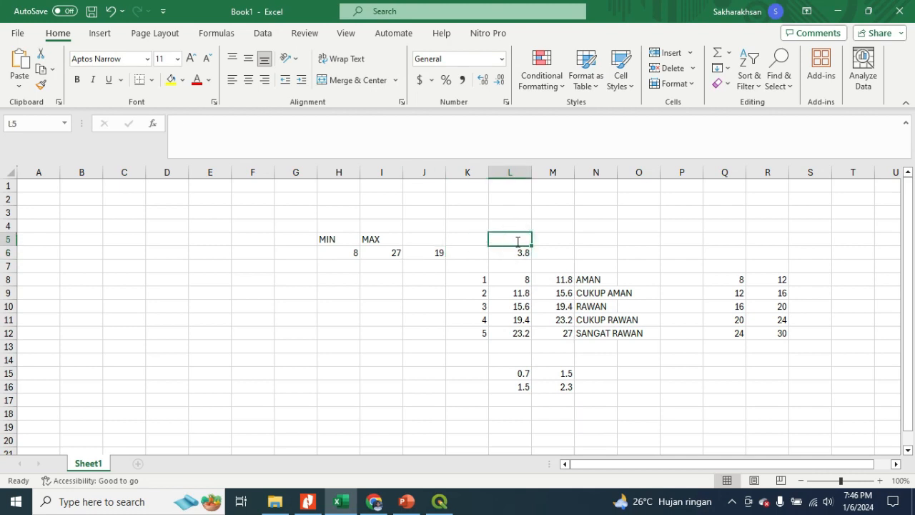
pyautogui.write('C')
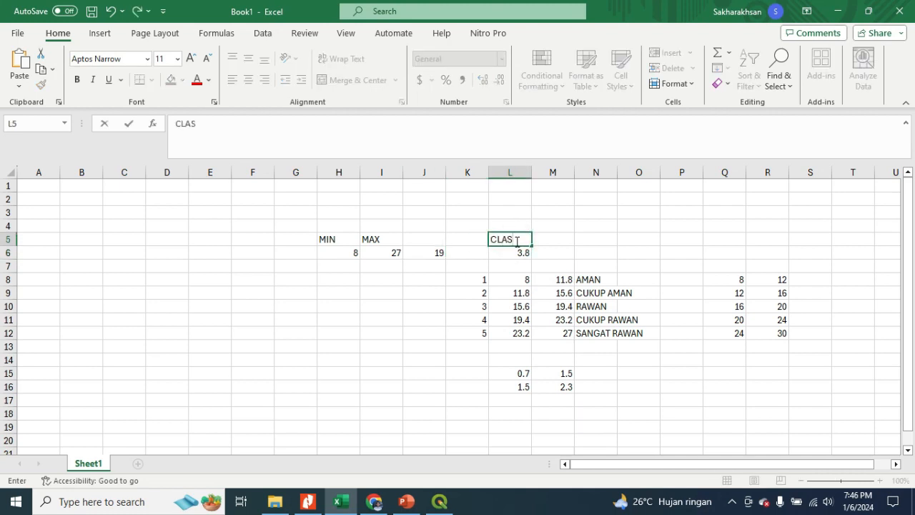
pyautogui.write('LAS')
pyautogui.click(557, 238)
pyautogui.click(521, 237)
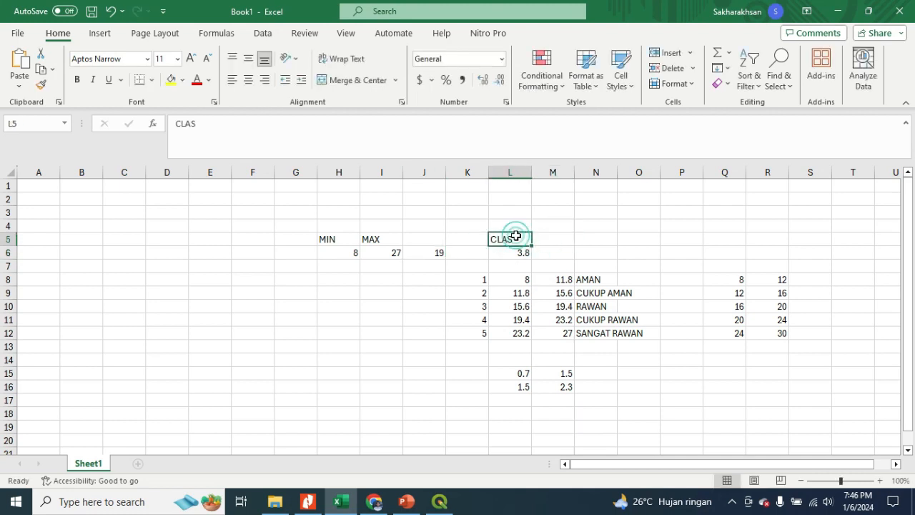
# Examine the lower and upper limit formulas of the first two classes in L8:M9.
pyautogui.click(523, 279)
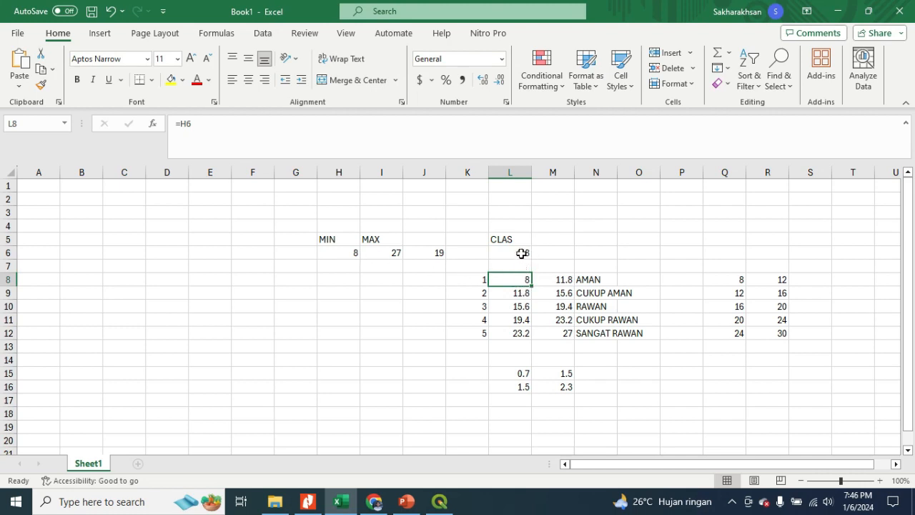
pyautogui.click(562, 279)
pyautogui.click(519, 293)
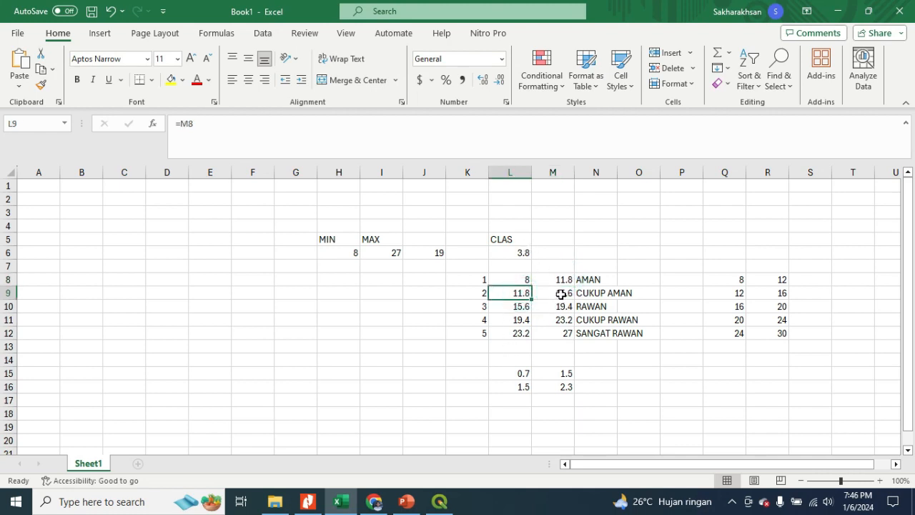
pyautogui.click(560, 293)
pyautogui.click(433, 437)
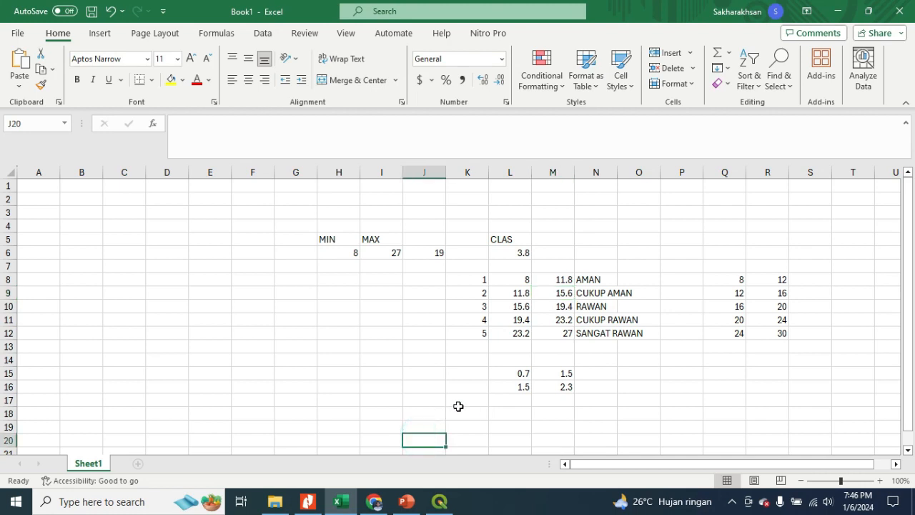
# Delete the old rounded class limits in cells Q8:R12.
pyautogui.moveTo(743, 280); pyautogui.dragTo(776, 334)
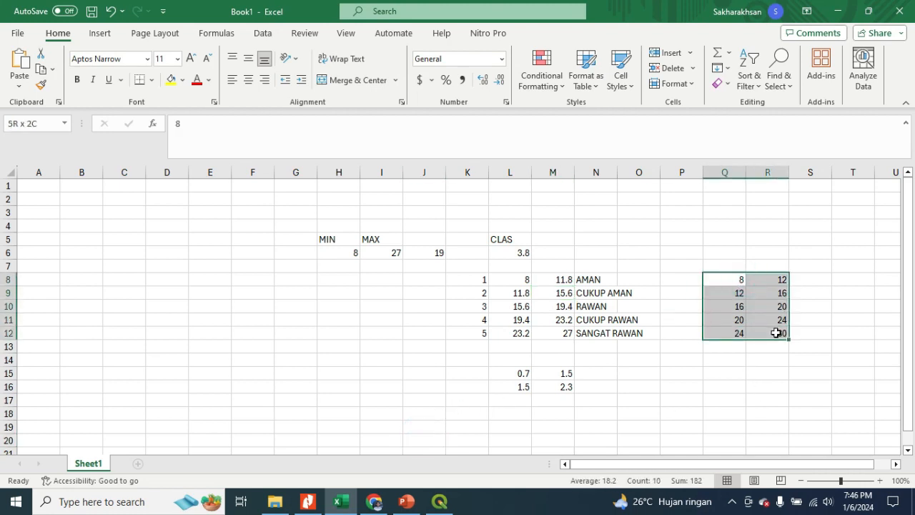
pyautogui.press('Delete')
pyautogui.click(766, 384)
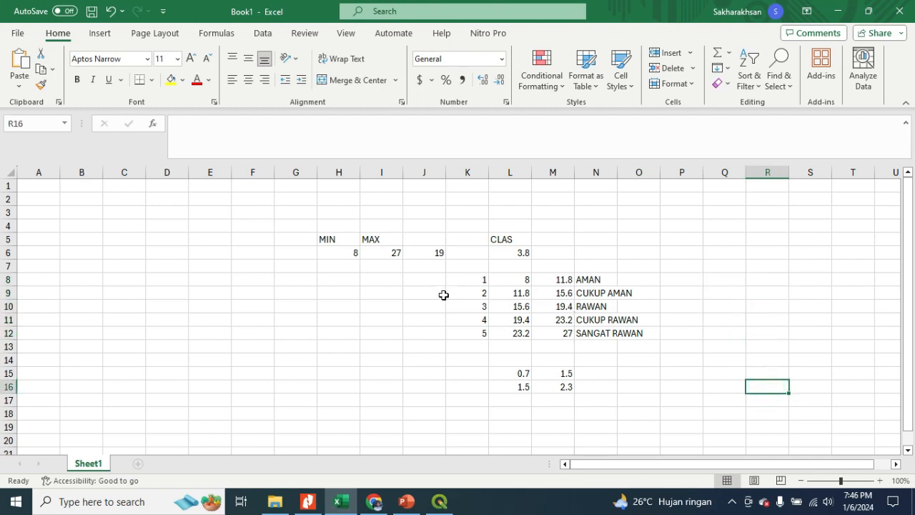
# Compare the first class's lower limit in L8 with the Output raster's minimum in QGIS, and return to Excel.
pyautogui.click(522, 279)
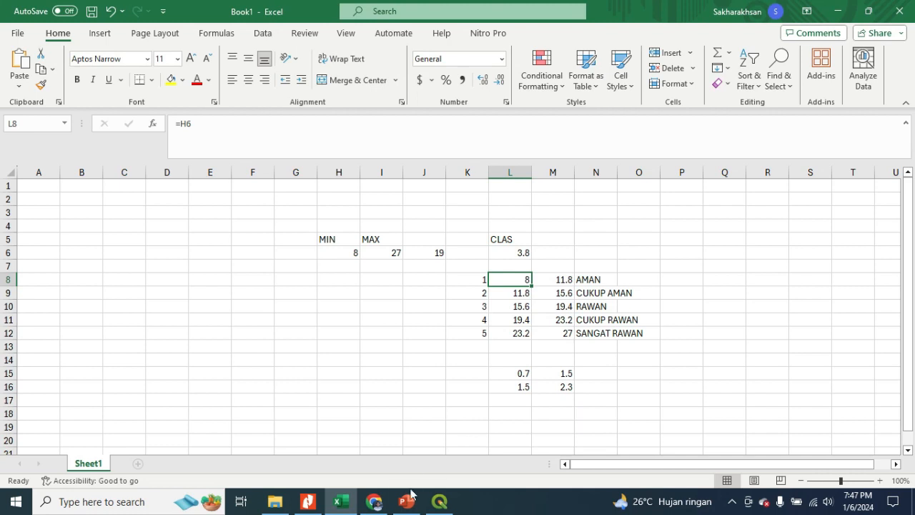
pyautogui.click(440, 503)
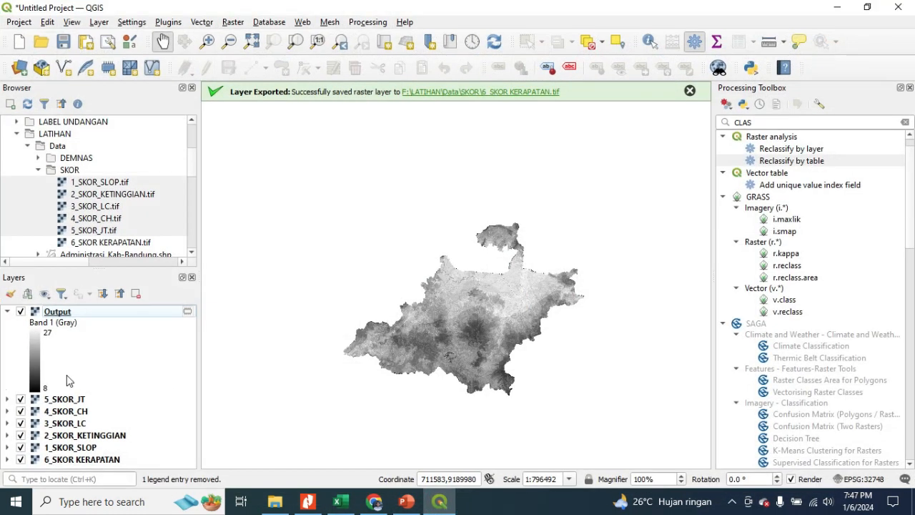
pyautogui.click(45, 389)
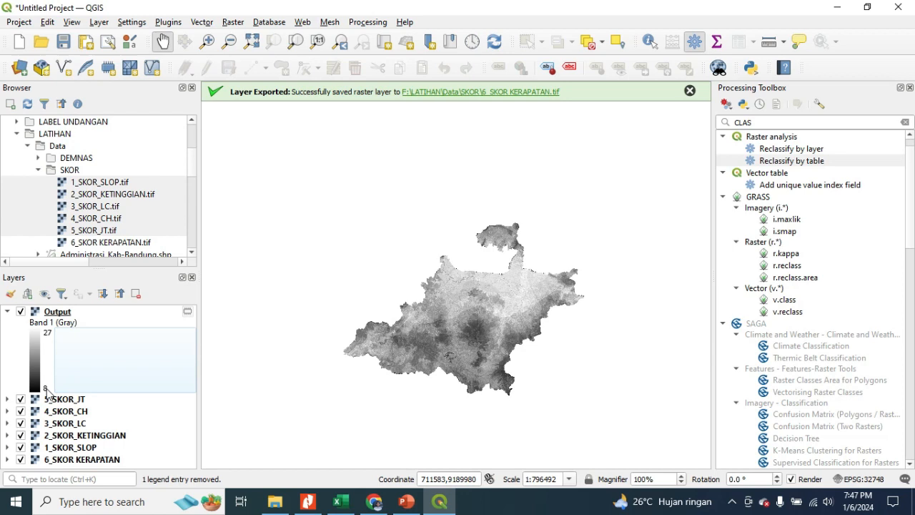
pyautogui.click(45, 389)
pyautogui.click(439, 501)
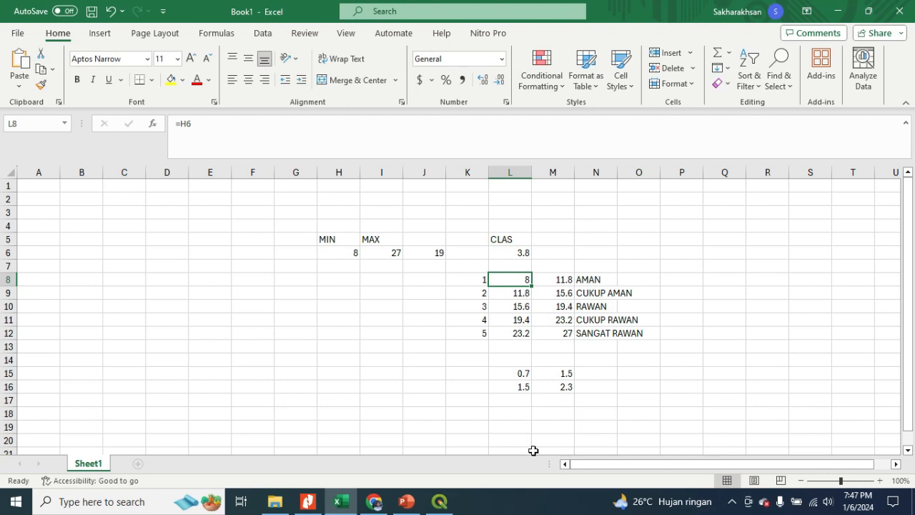
# Try 7 as the first class's lower limit in L8, check the last upper limit in M12, and undo the change.
pyautogui.write('7')
pyautogui.click(533, 426)
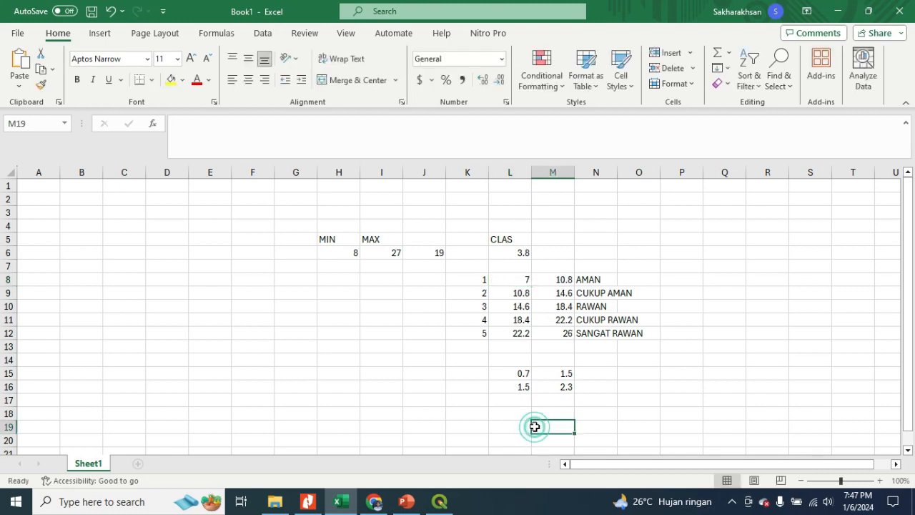
pyautogui.click(520, 274)
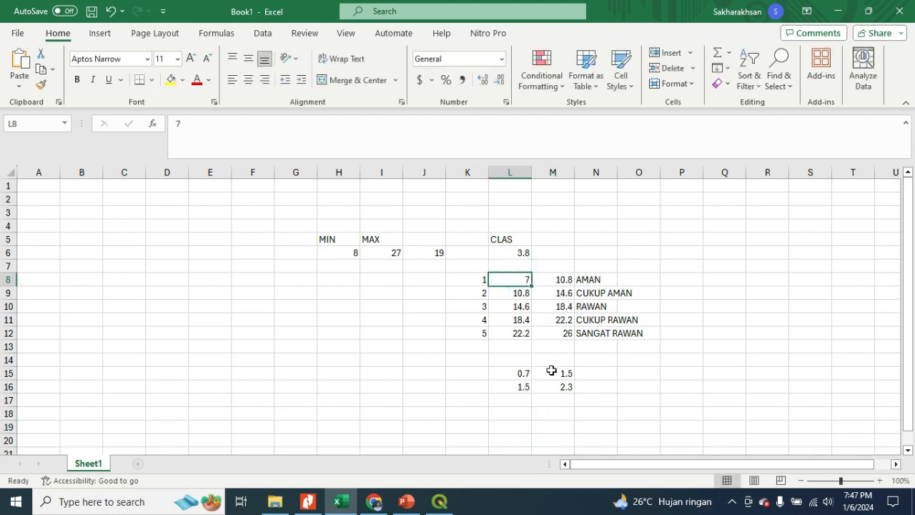
pyautogui.click(564, 334)
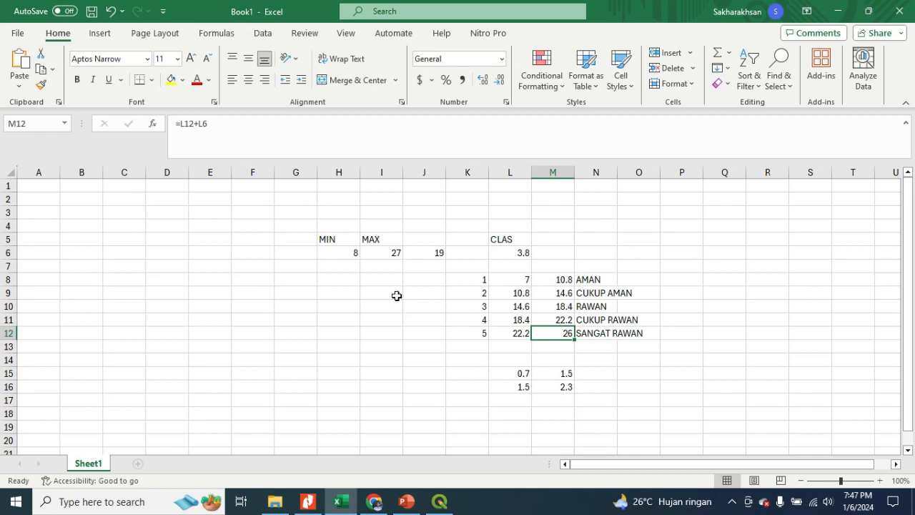
pyautogui.hotkey('ctrl', 'z')
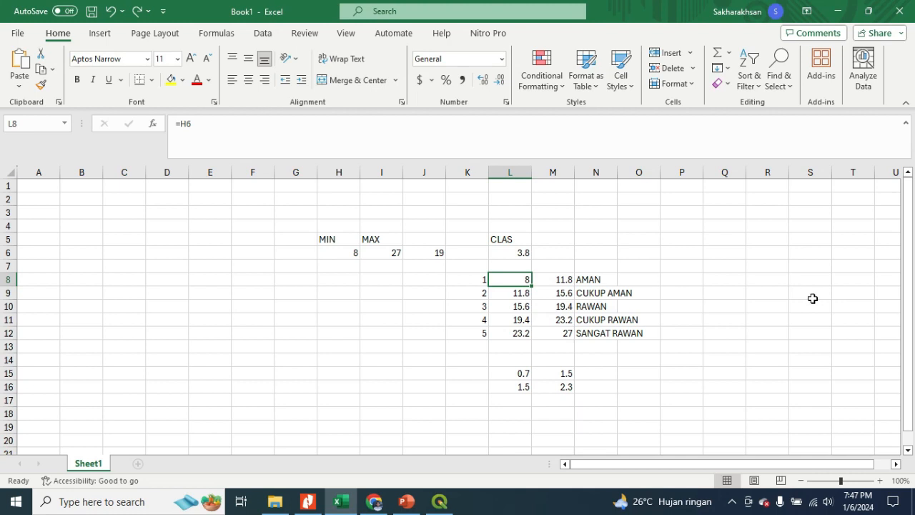
# Enter the AMAN class limits as fixed values, 7 in P8 and 11.8 in Q8.
pyautogui.click(698, 285)
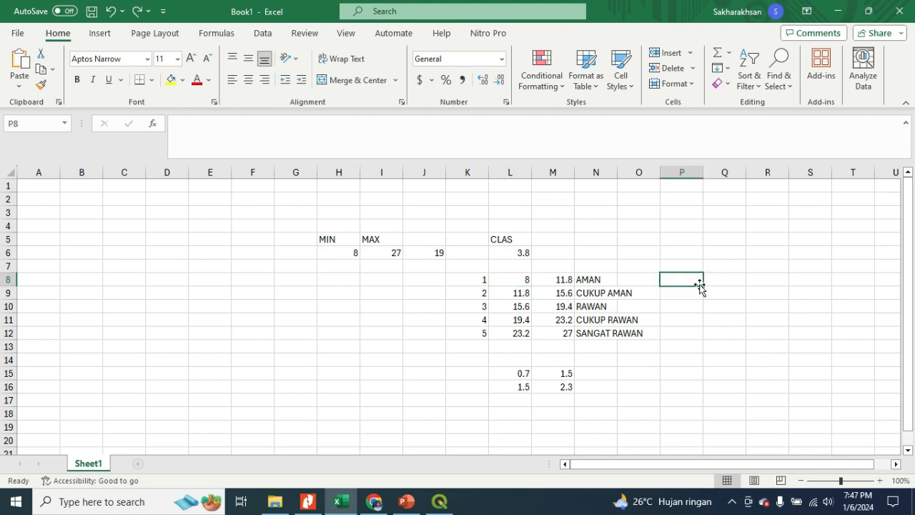
pyautogui.write('7')
pyautogui.click(737, 279)
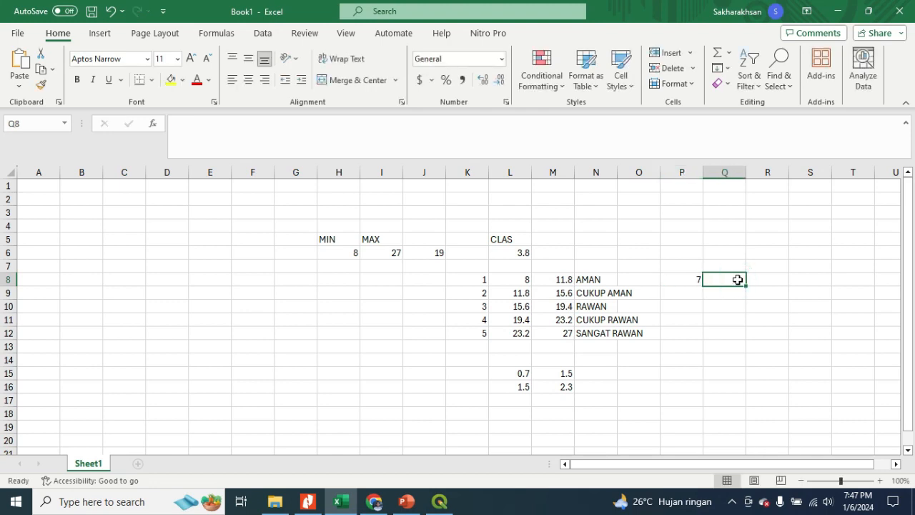
pyautogui.write('11')
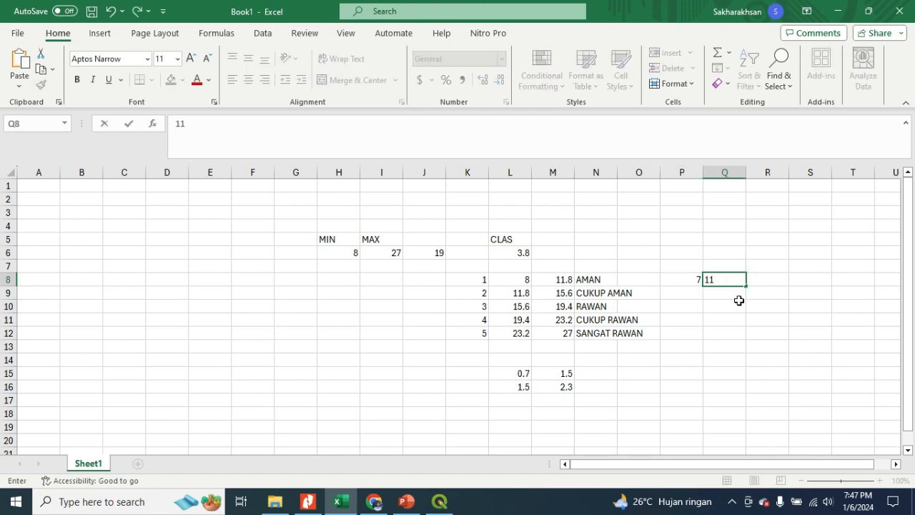
pyautogui.write('.8')
# Enter the CUKUP AMAN class limits, 11.8 in P9 and 15.6 in Q9.
pyautogui.click(686, 293)
pyautogui.write('11')
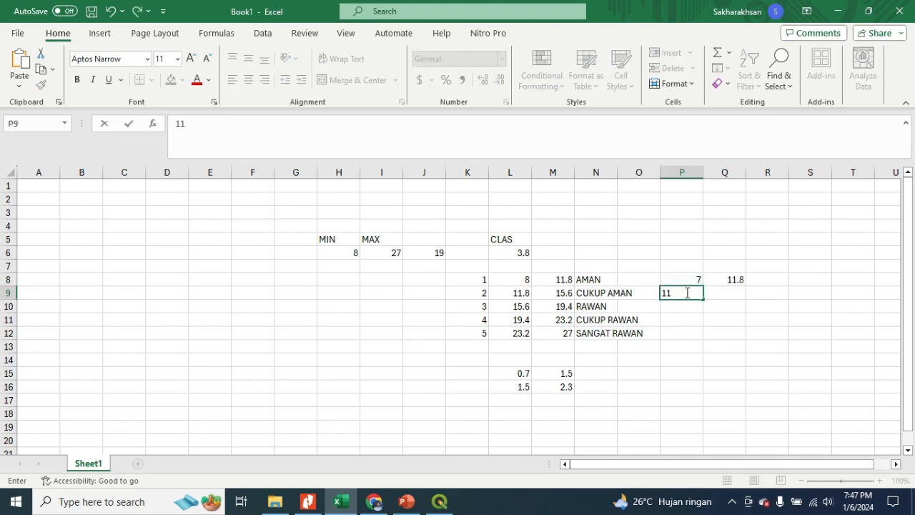
pyautogui.write('.8')
pyautogui.click(737, 293)
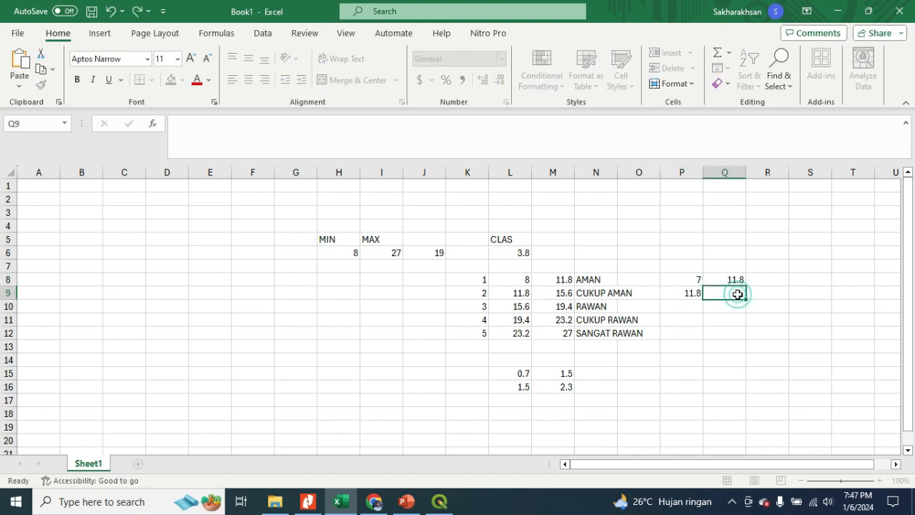
pyautogui.write('15')
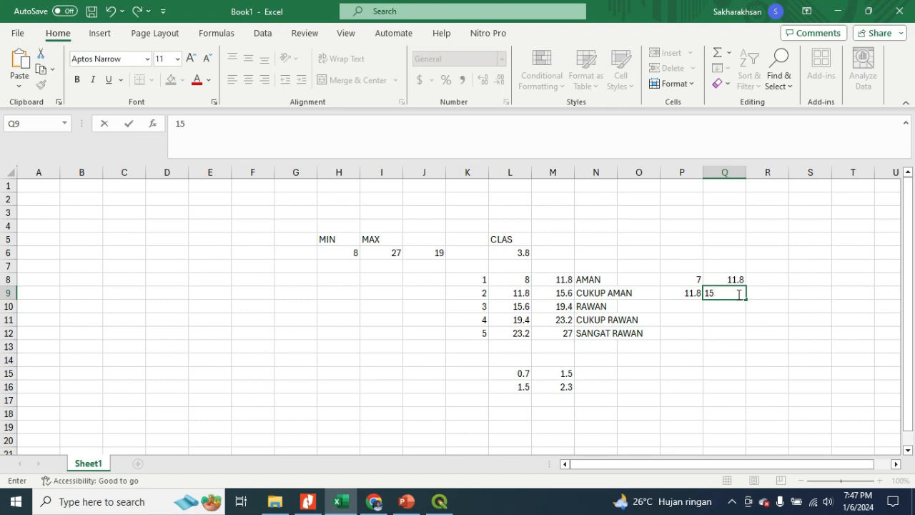
pyautogui.write('.6')
# Enter the RAWAN class limits, 15.6 in P10 and 19.4 in Q10.
pyautogui.click(690, 310)
pyautogui.write('15')
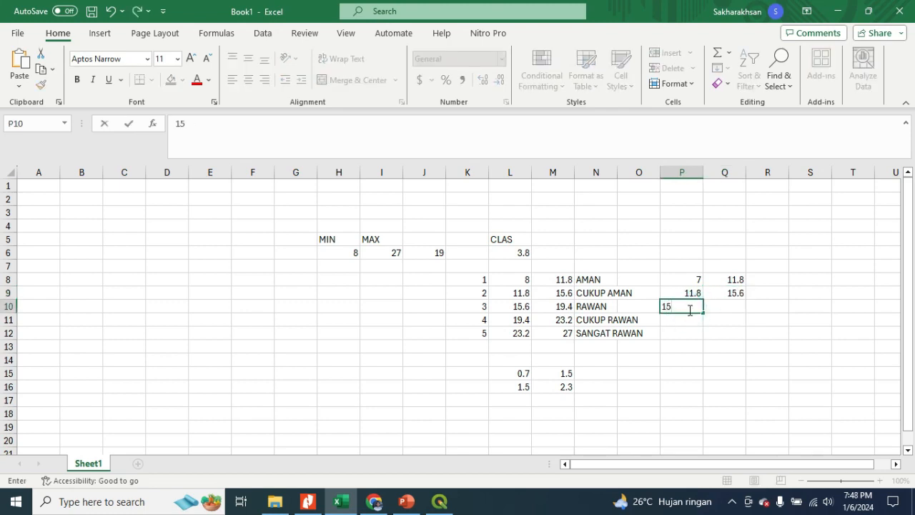
pyautogui.write('.6')
pyautogui.click(729, 306)
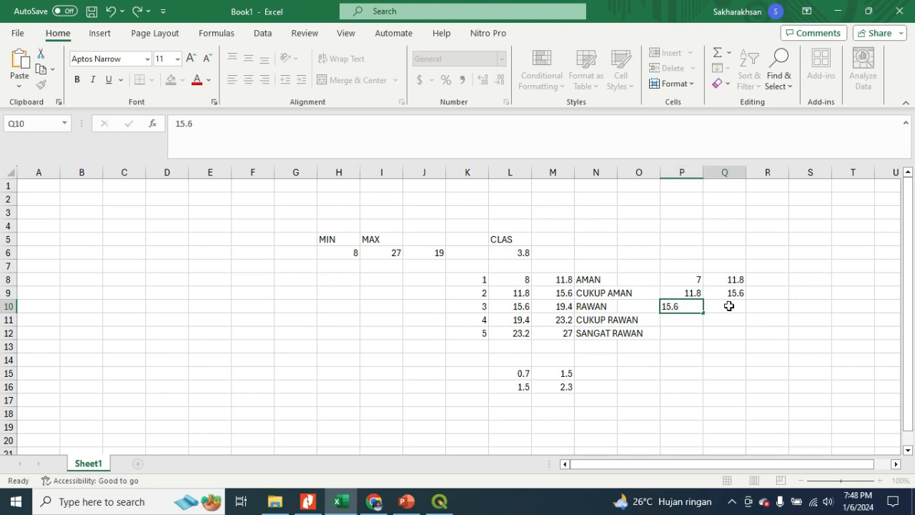
pyautogui.write('19')
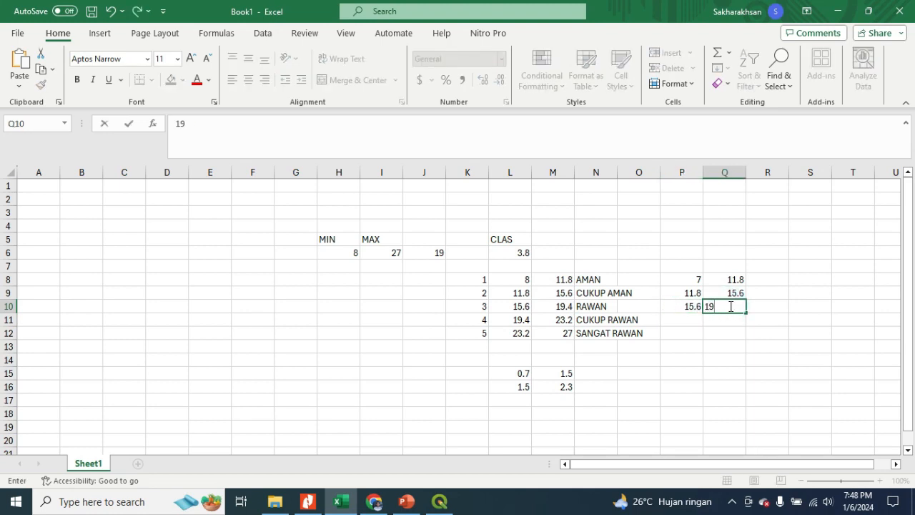
pyautogui.write('.4')
# Enter the CUKUP RAWAN class limits, 19.4 in P11 and 23.2 in Q11.
pyautogui.click(694, 322)
pyautogui.write('19')
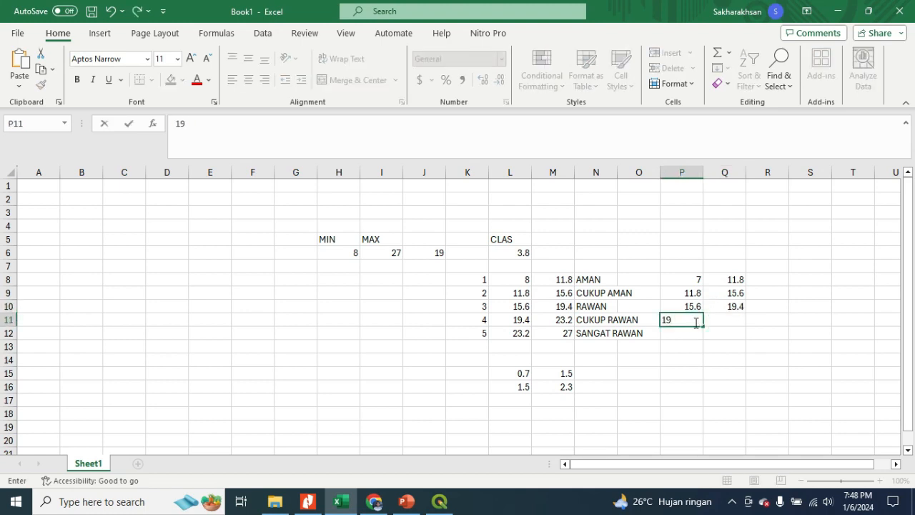
pyautogui.write('.4')
pyautogui.click(735, 321)
pyautogui.write('2')
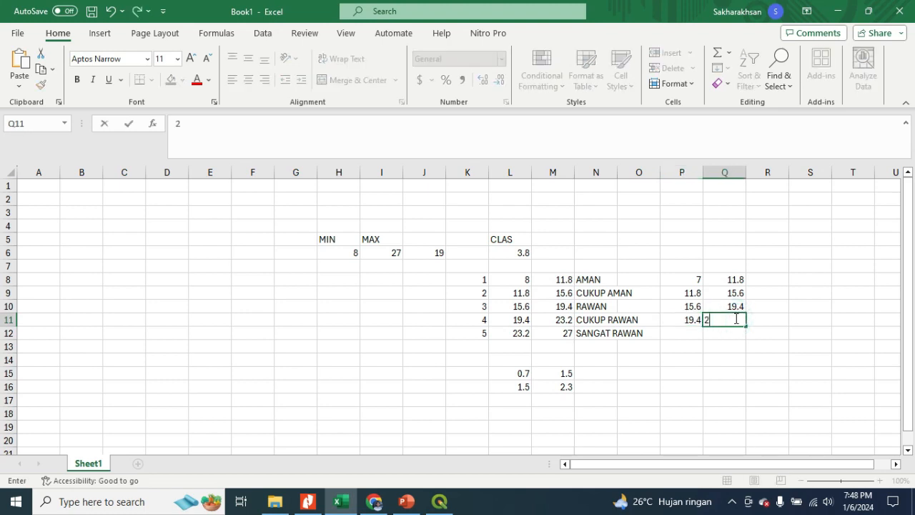
pyautogui.write('3.2')
# Enter the SANGAT RAWAN class limits, 23.2 in P12 and 28 in Q12.
pyautogui.click(679, 333)
pyautogui.write('23')
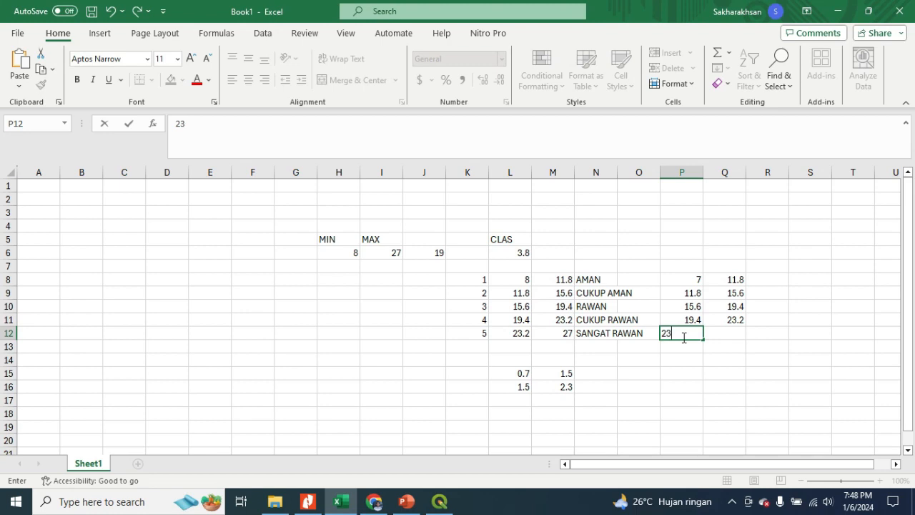
pyautogui.write('.2')
pyautogui.click(733, 331)
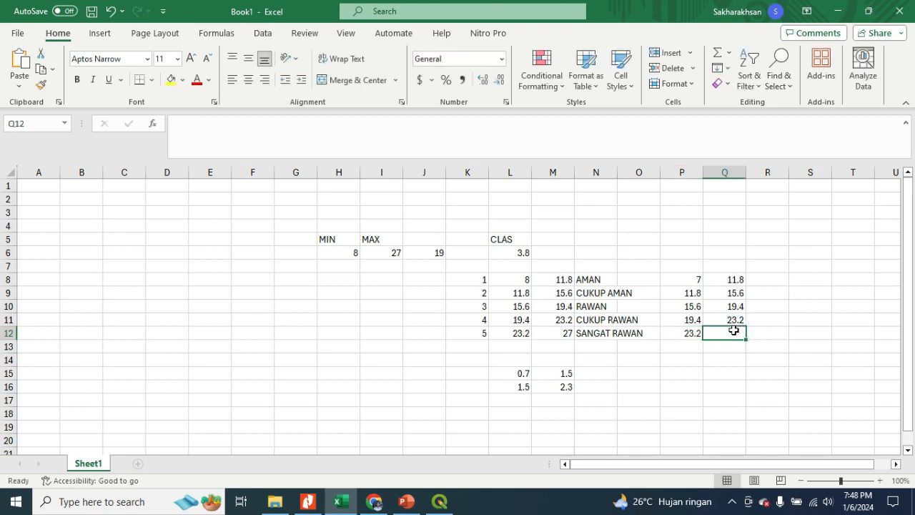
pyautogui.write('28')
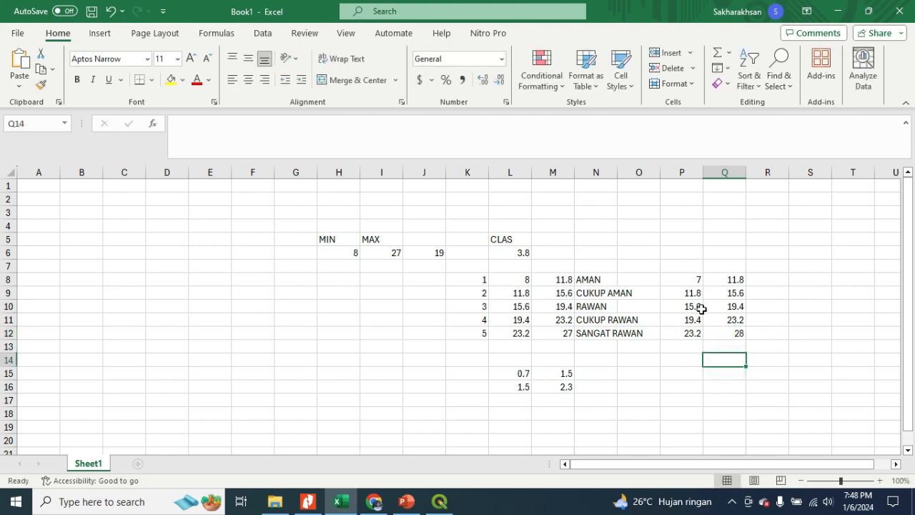
# Colour the adjusted limits red, 7 in P8 and 28 in Q12.
pyautogui.click(698, 281)
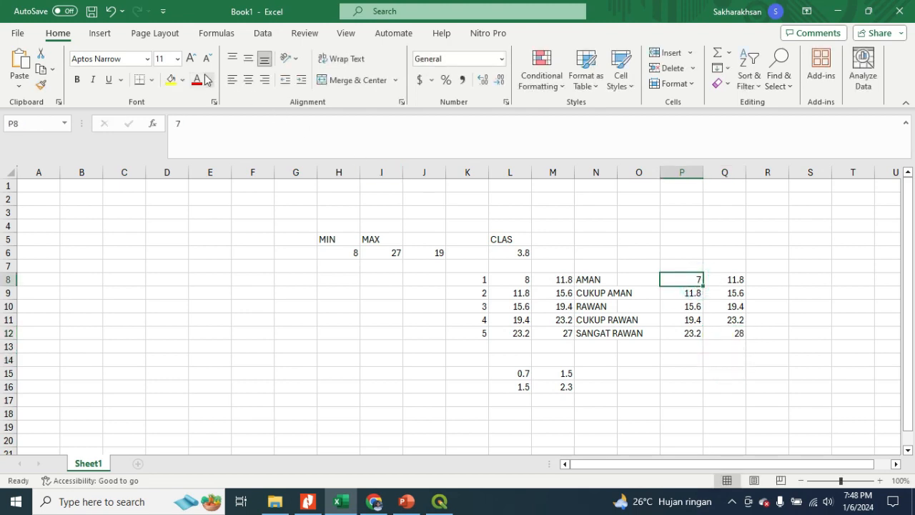
pyautogui.click(742, 337)
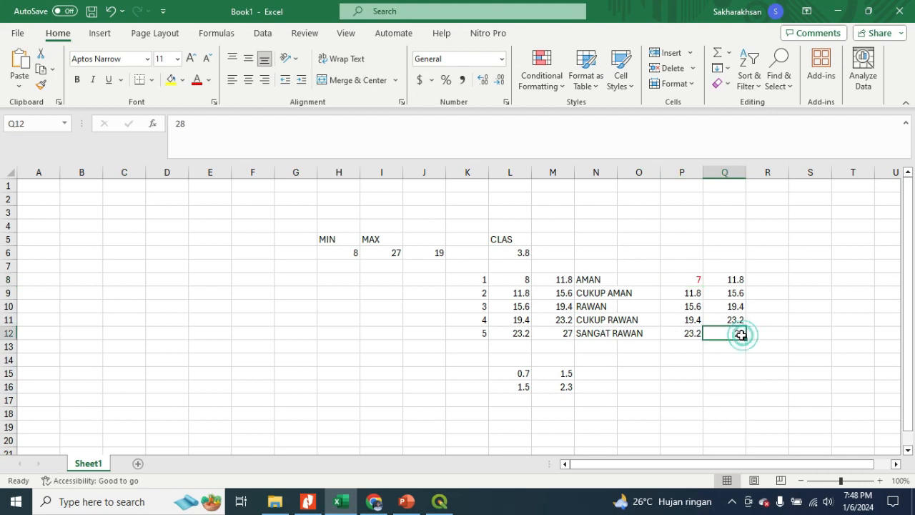
pyautogui.click(198, 84)
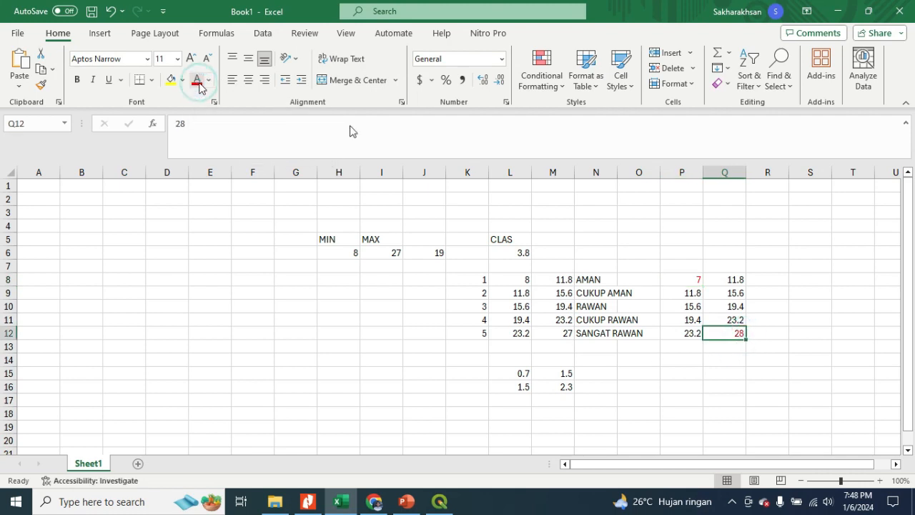
pyautogui.click(740, 358)
pyautogui.click(729, 335)
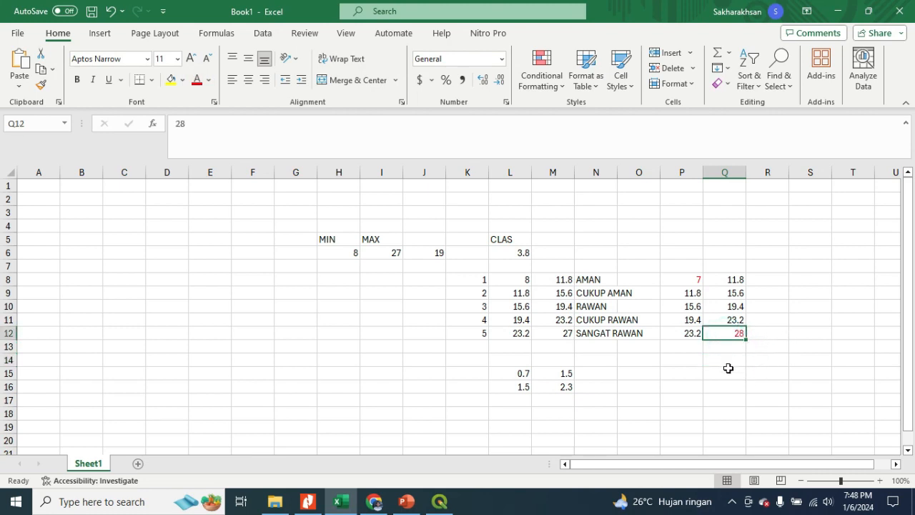
pyautogui.click(346, 256)
pyautogui.click(663, 278)
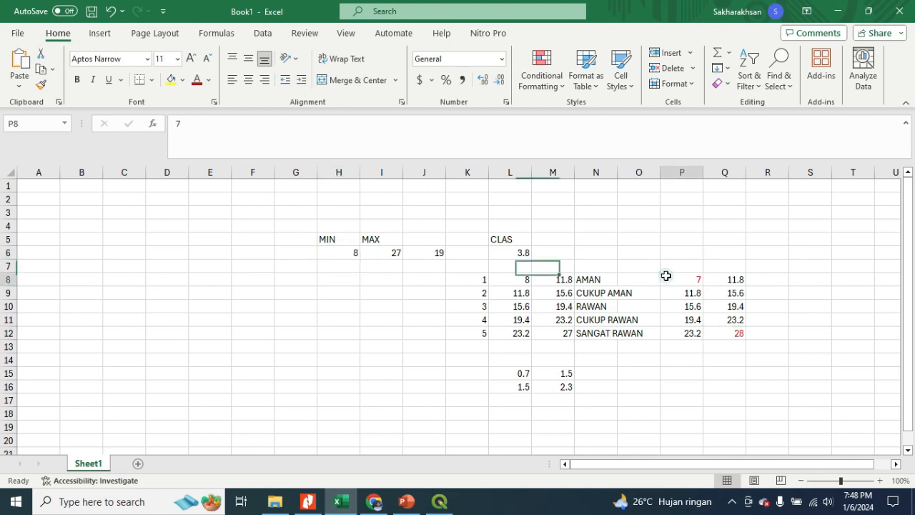
pyautogui.click(388, 251)
pyautogui.click(738, 331)
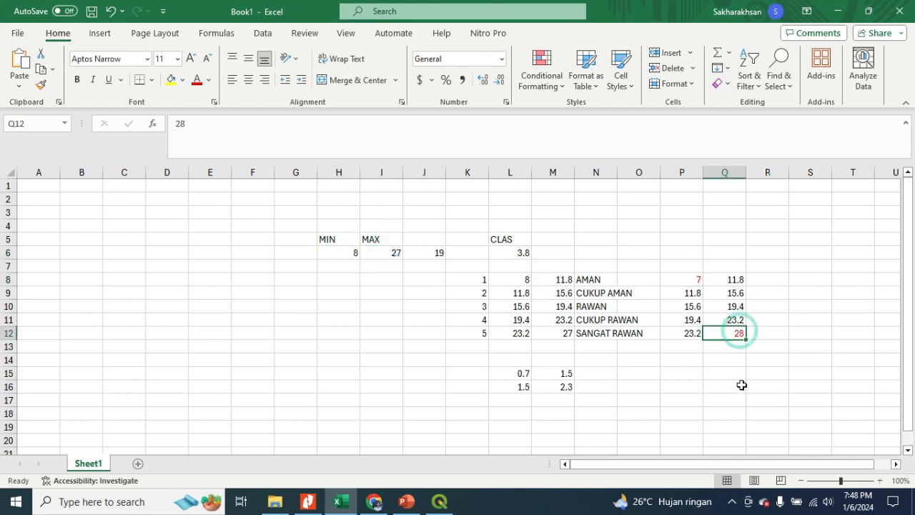
# Switch to QGIS, open Reclassify by table for the Output raster, and add five rows to its reclassification table.
pyautogui.click(457, 504)
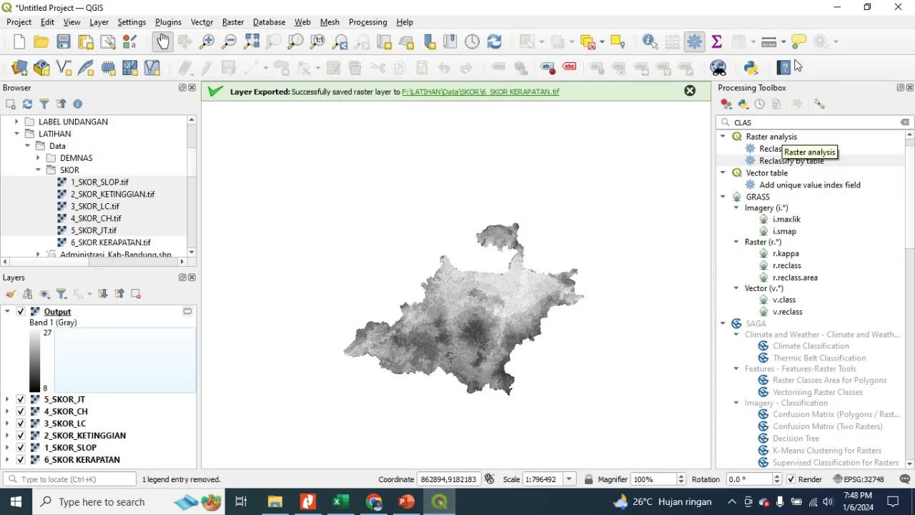
pyautogui.doubleClick(805, 163)
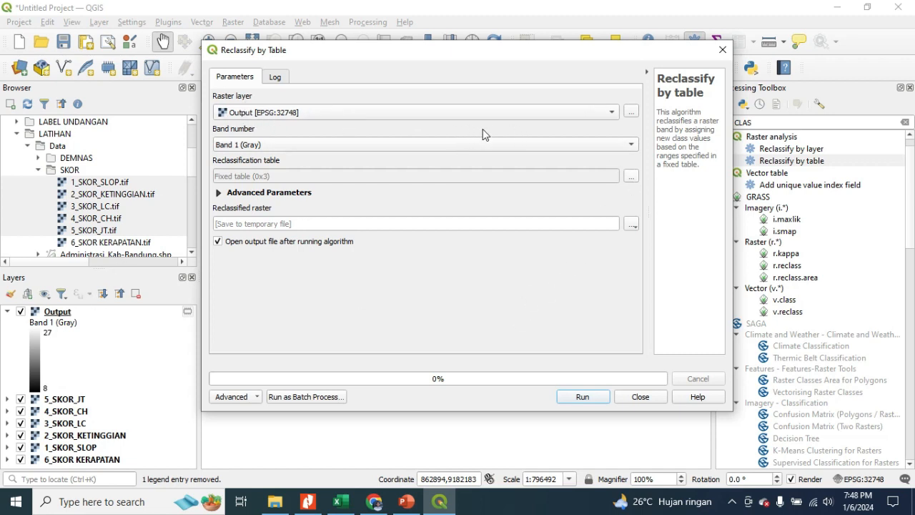
pyautogui.click(631, 176)
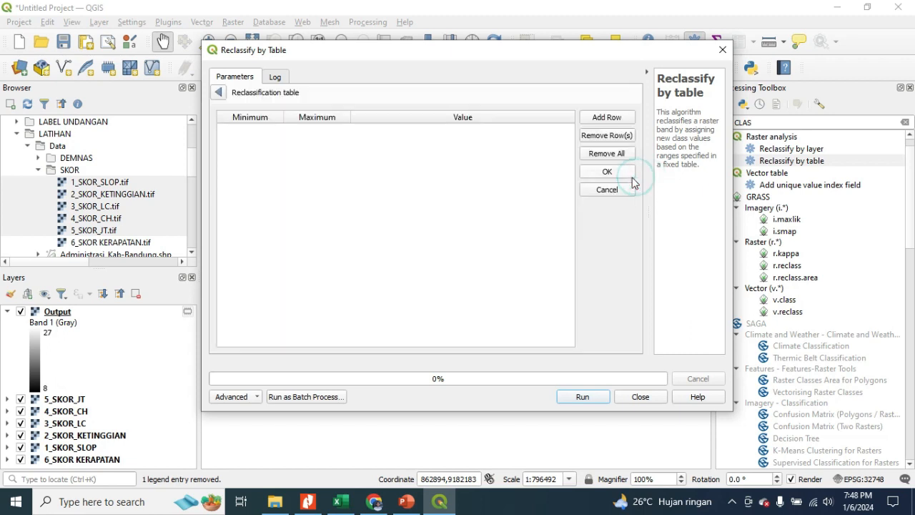
pyautogui.click(604, 118)
pyautogui.click(604, 118)
pyautogui.click(604, 118)
pyautogui.click(604, 118)
pyautogui.click(604, 118)
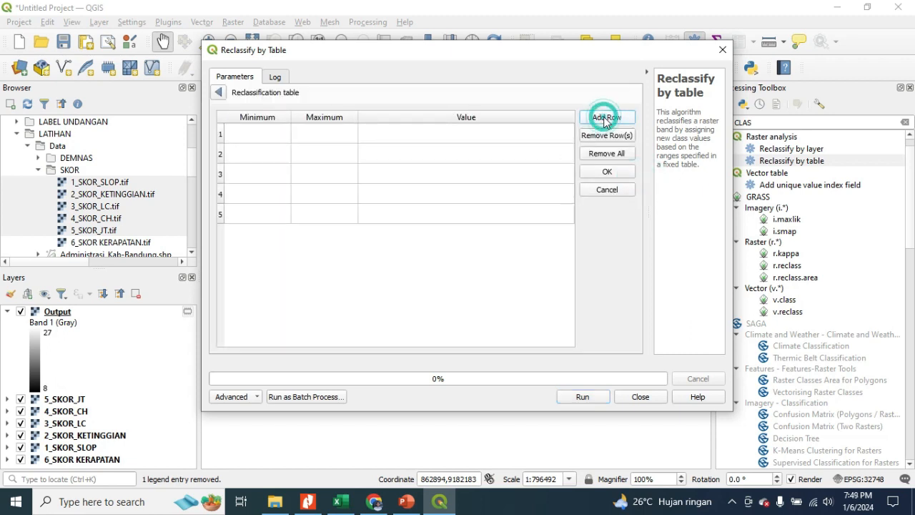
# Set the first class range to minimum 7 and maximum 11.8, consulting the limits in the Excel sheet.
pyautogui.click(276, 142)
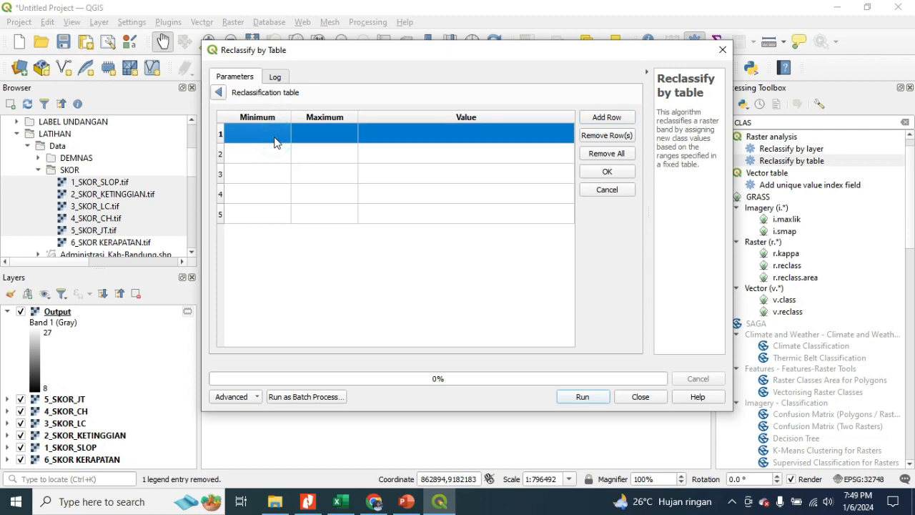
pyautogui.write('7')
pyautogui.press('Return')
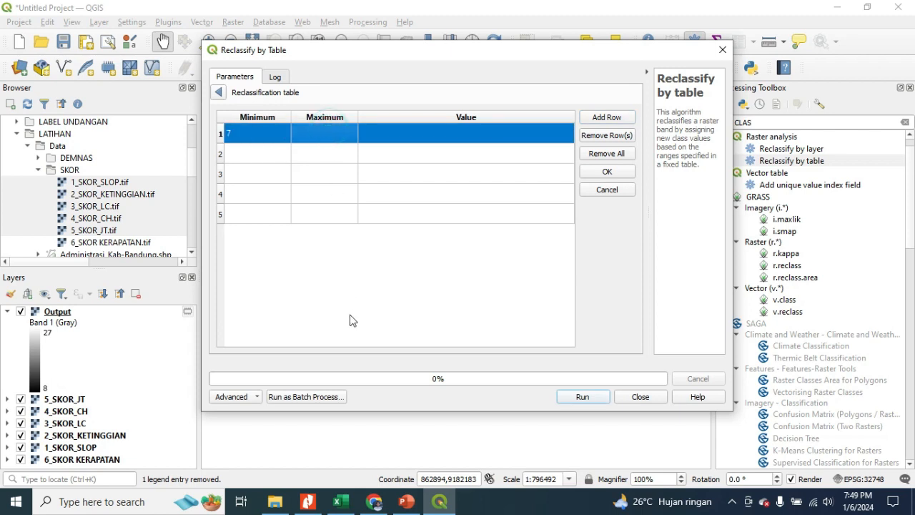
pyautogui.click(340, 501)
pyautogui.click(341, 502)
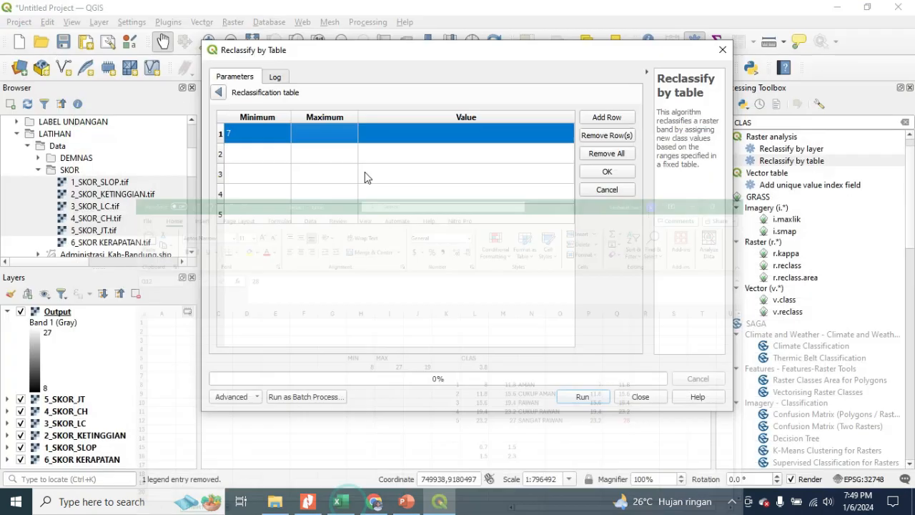
pyautogui.click(342, 131)
pyautogui.write('11.8')
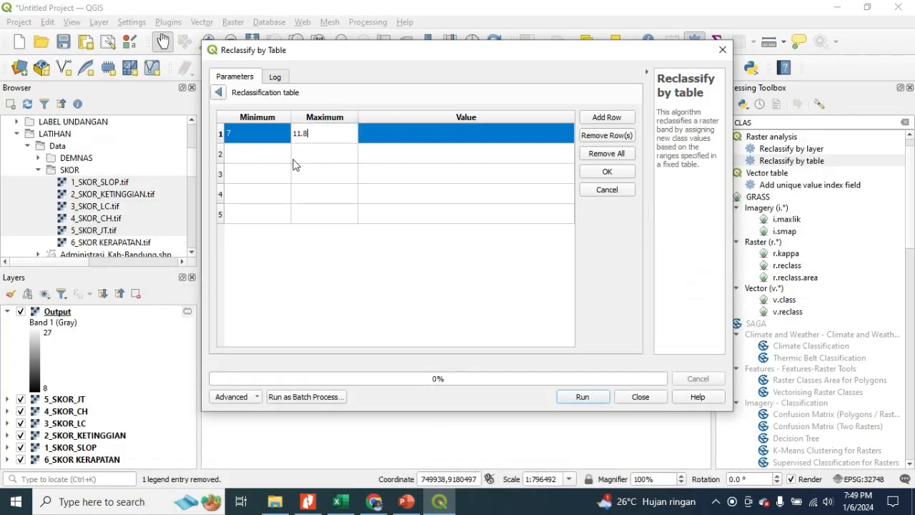
# Set the second class range to minimum 11.8 and maximum 15.6, consulting the limits in the Excel sheet.
pyautogui.click(277, 151)
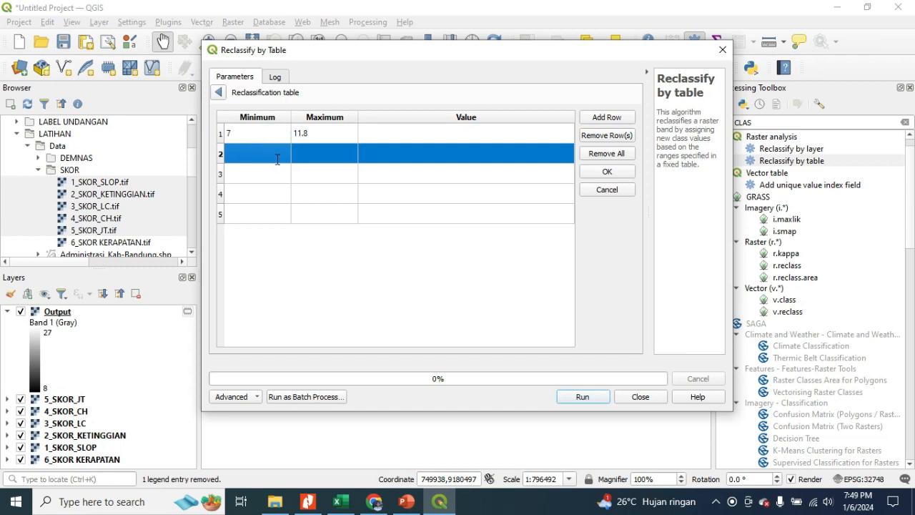
pyautogui.write('11.8')
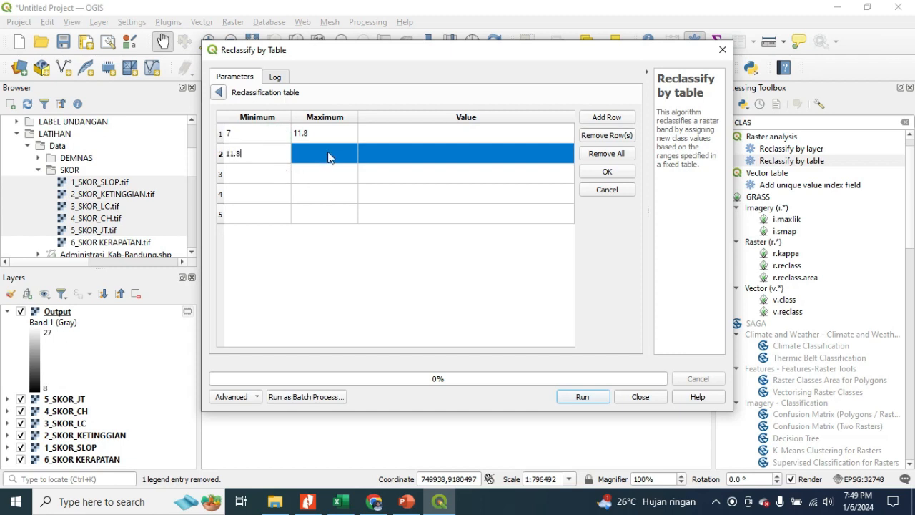
pyautogui.click(327, 152)
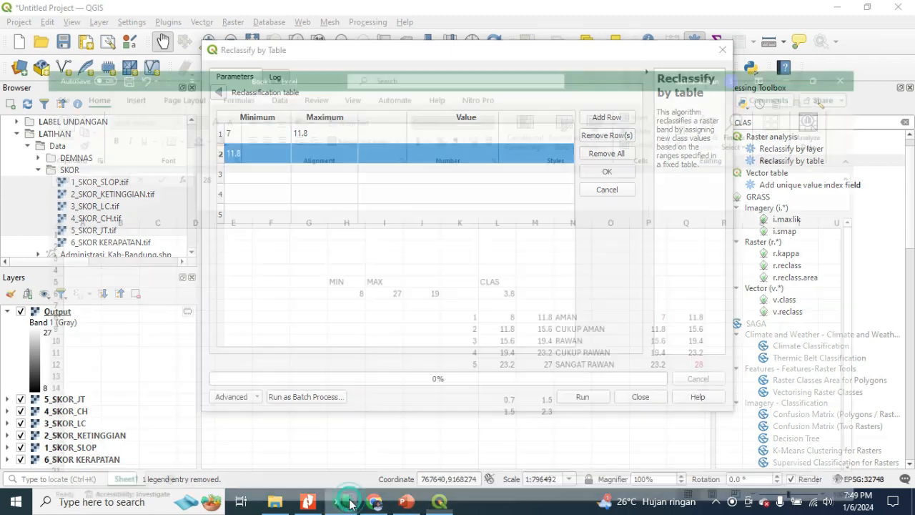
pyautogui.click(345, 503)
pyautogui.click(346, 502)
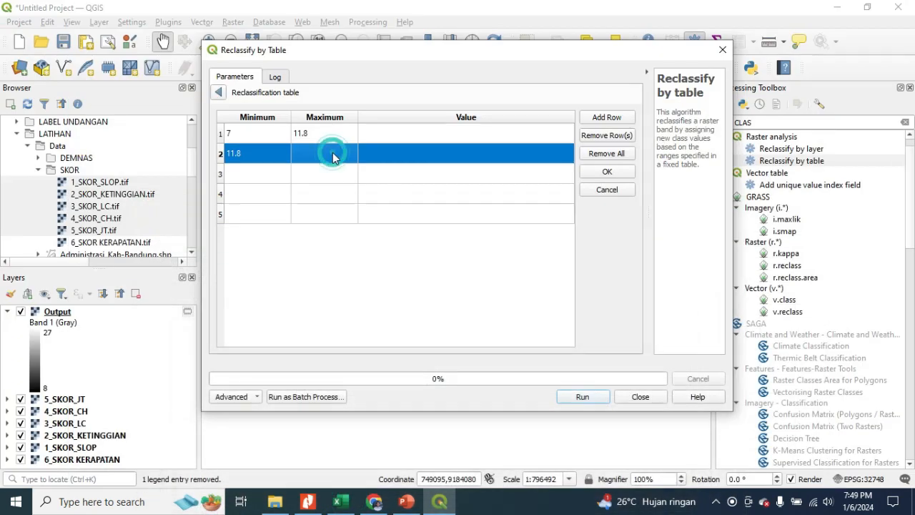
pyautogui.write('15.6')
# Set the third class range to minimum 15.6 and maximum 19.4, consulting the limits in the Excel sheet.
pyautogui.click(266, 173)
pyautogui.write('1')
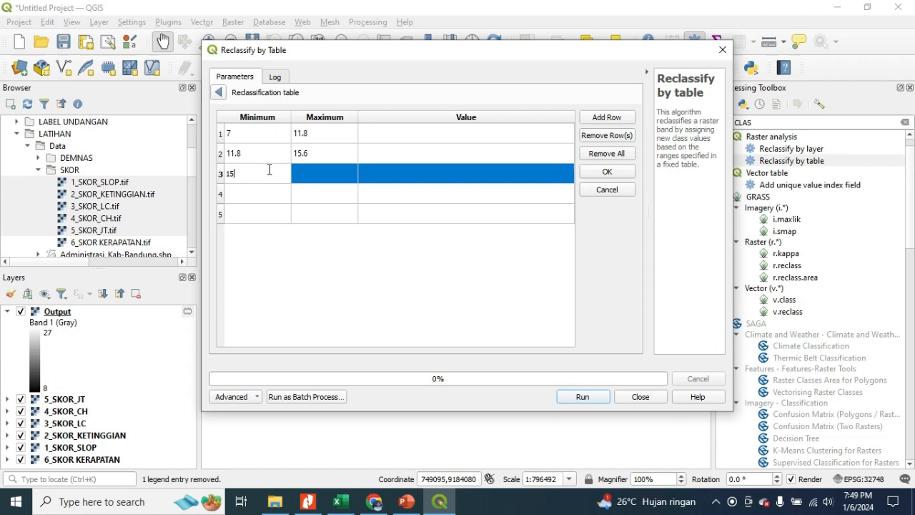
pyautogui.click(304, 180)
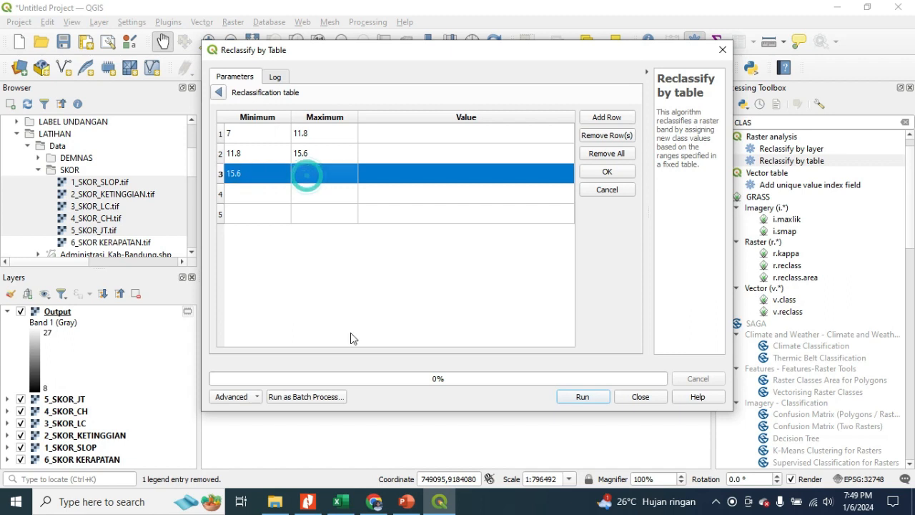
pyautogui.click(342, 502)
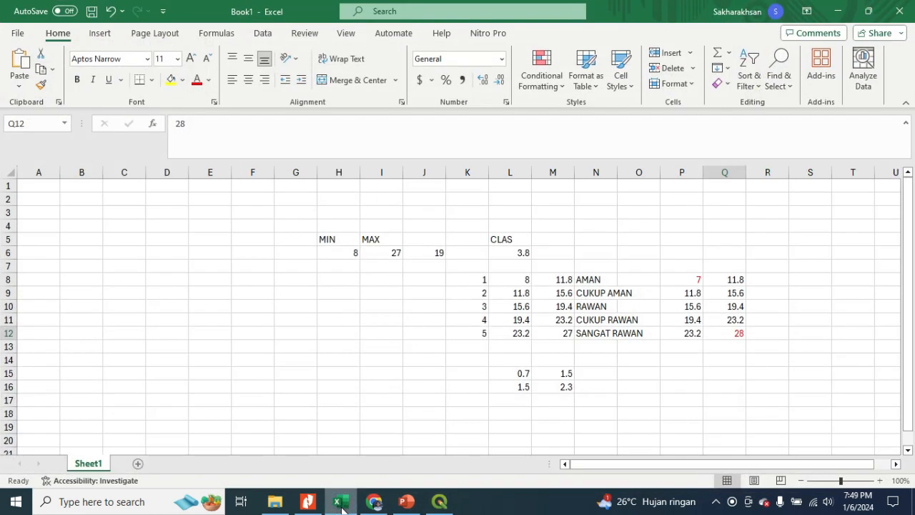
pyautogui.click(341, 502)
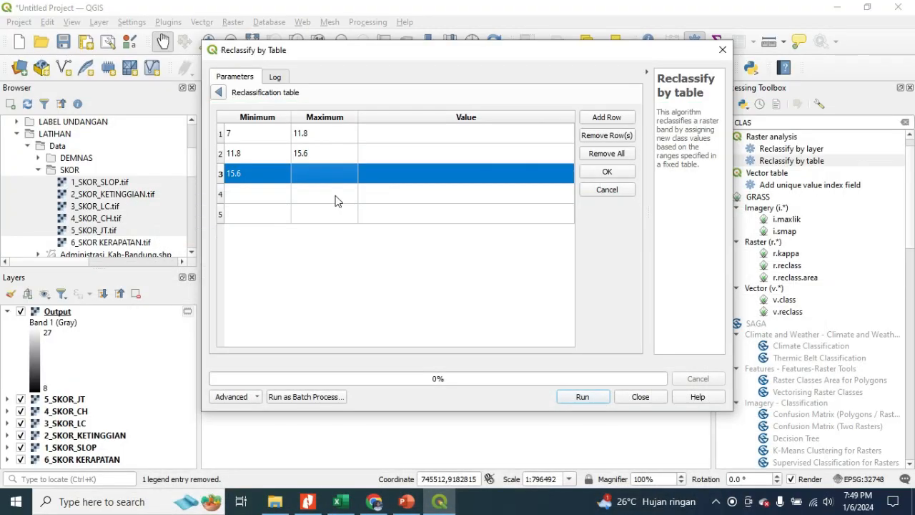
pyautogui.write('19.4')
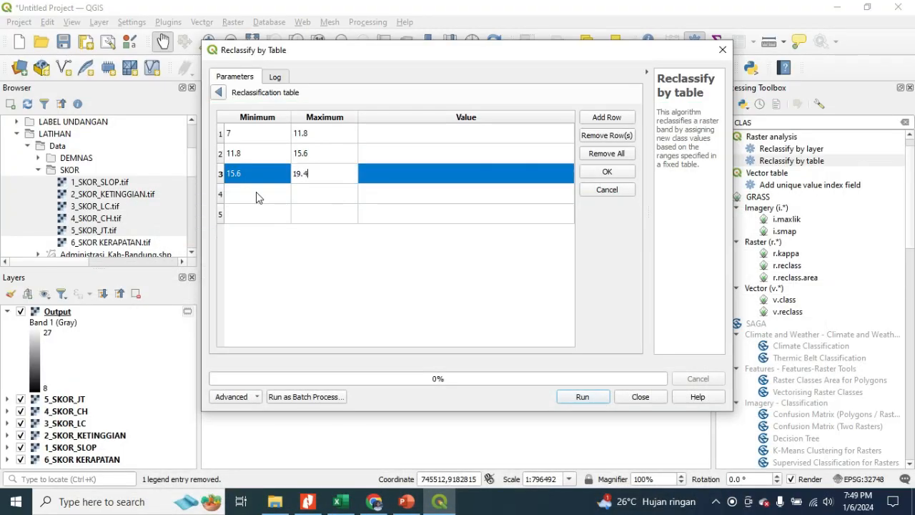
# Set the fourth class range to minimum 19.4 and maximum 23.2, consulting the limits in the Excel sheet.
pyautogui.click(256, 194)
pyautogui.write('19.')
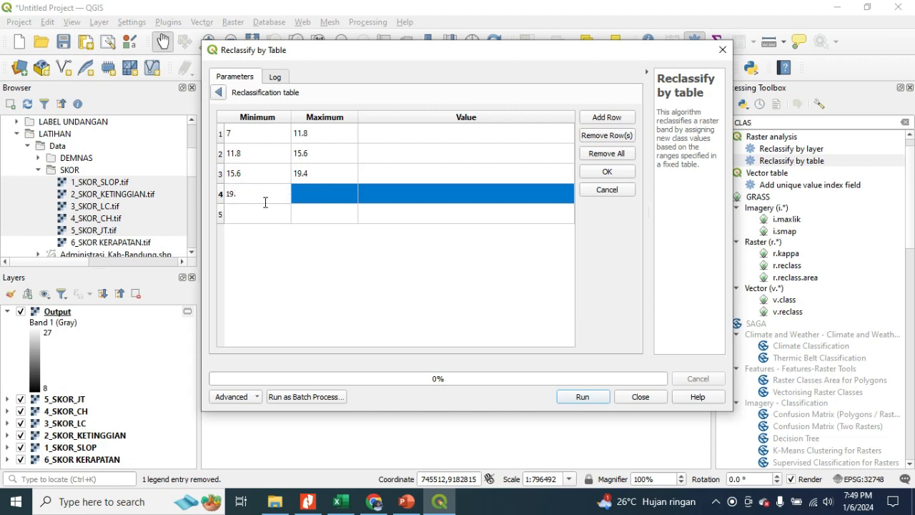
pyautogui.click(298, 199)
pyautogui.click(350, 507)
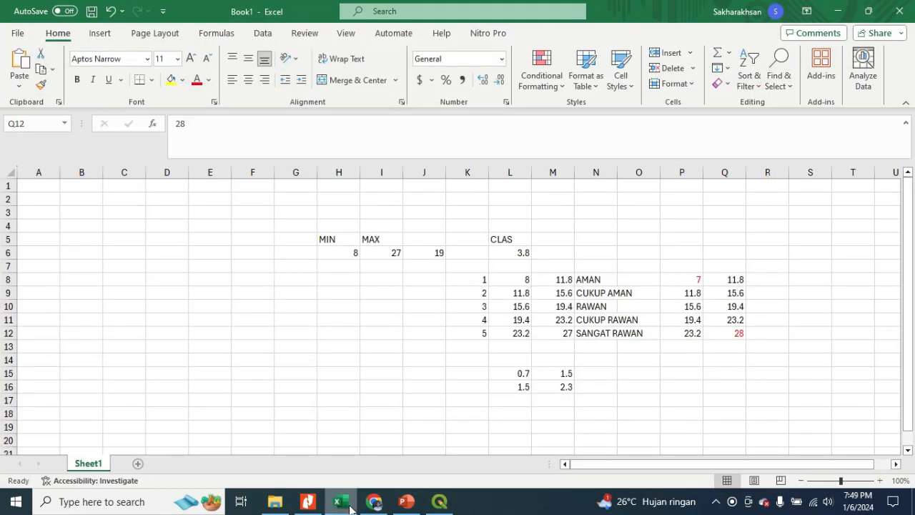
pyautogui.click(351, 506)
pyautogui.click(345, 199)
pyautogui.write('2')
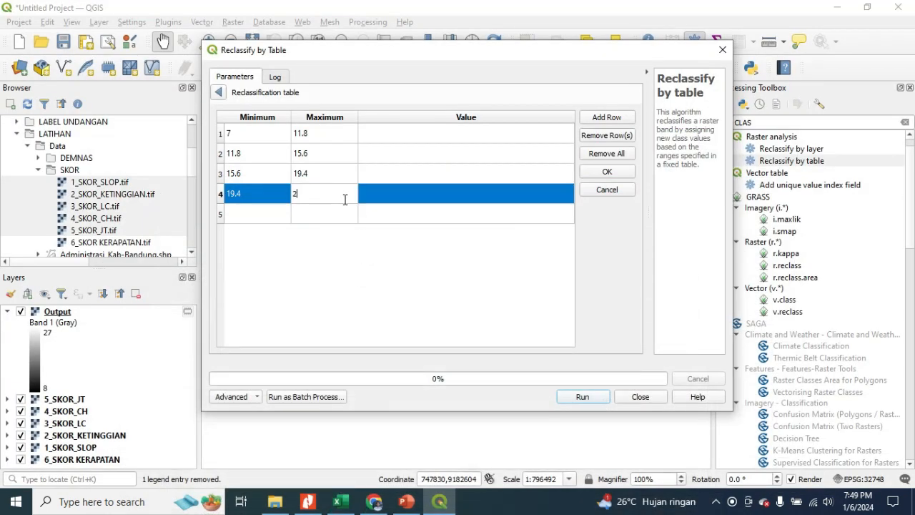
pyautogui.write('3.2')
# Set the fifth class range to minimum 23.2 and maximum 28.
pyautogui.click(261, 215)
pyautogui.write('23.2')
pyautogui.click(314, 220)
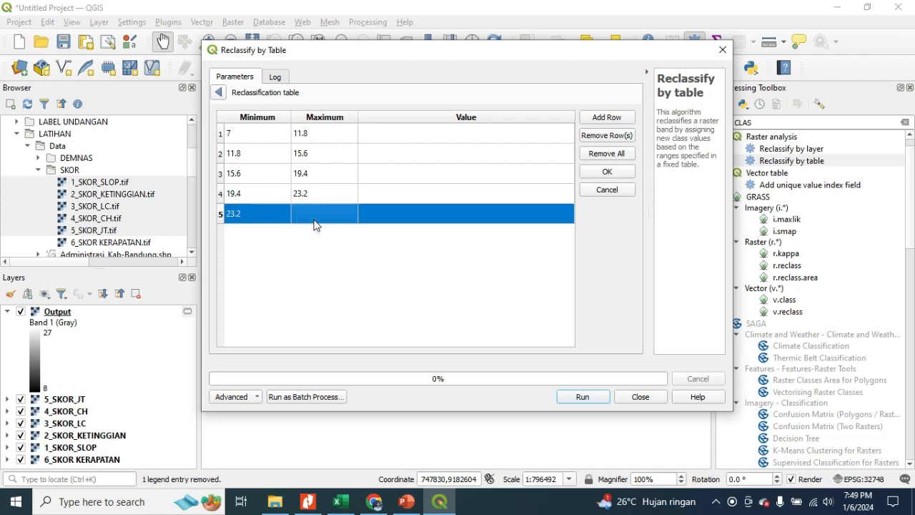
pyautogui.write('2')
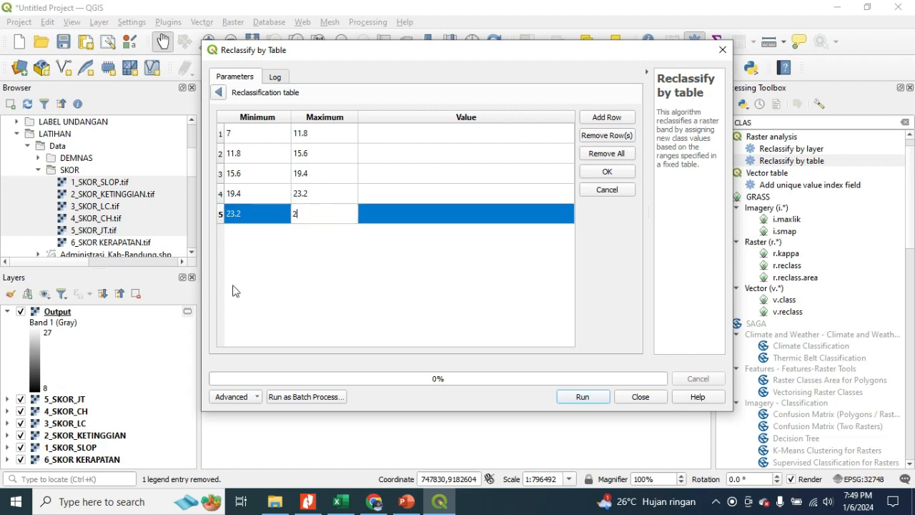
pyautogui.write('8')
pyautogui.click(355, 286)
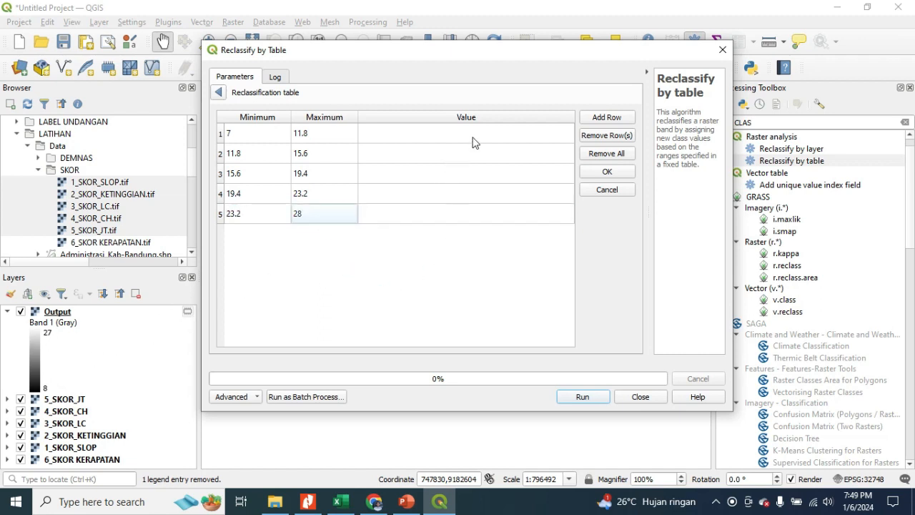
# Assign the output values 1, 2, 3, 4 and 5 to the five class ranges in order.
pyautogui.click(491, 126)
pyautogui.write('1')
pyautogui.click(468, 154)
pyautogui.write('2')
pyautogui.click(457, 175)
pyautogui.write('3')
pyautogui.click(453, 194)
pyautogui.write('4')
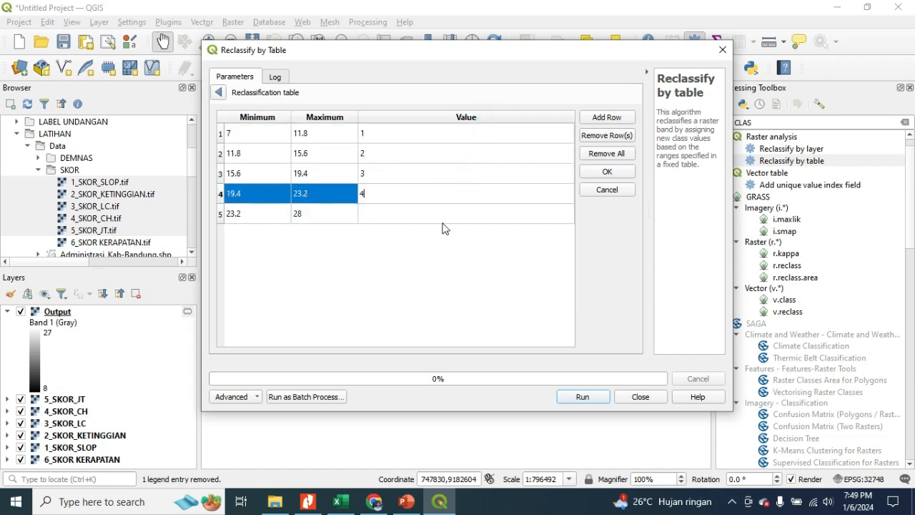
pyautogui.click(443, 220)
pyautogui.write('5')
pyautogui.click(422, 263)
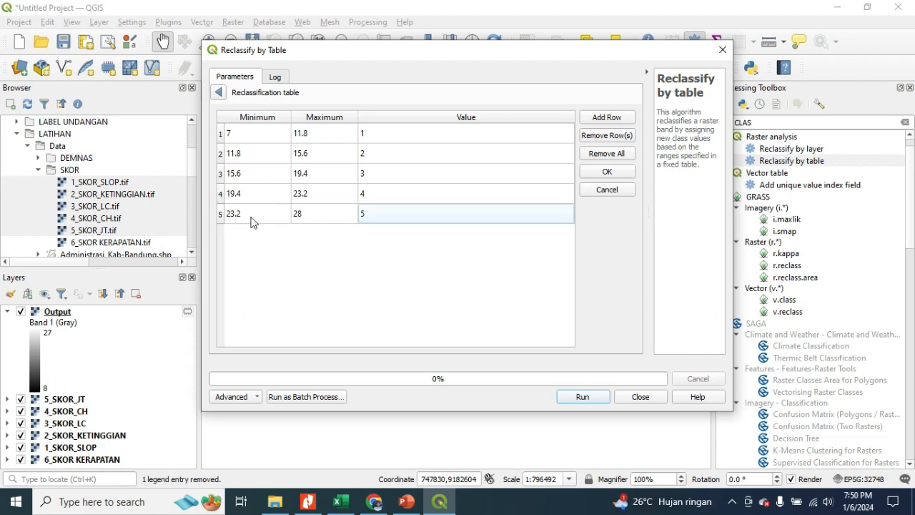
# Accept the reclassification table, run the reclassification to a temporary raster, and close the dialog.
pyautogui.click(373, 219)
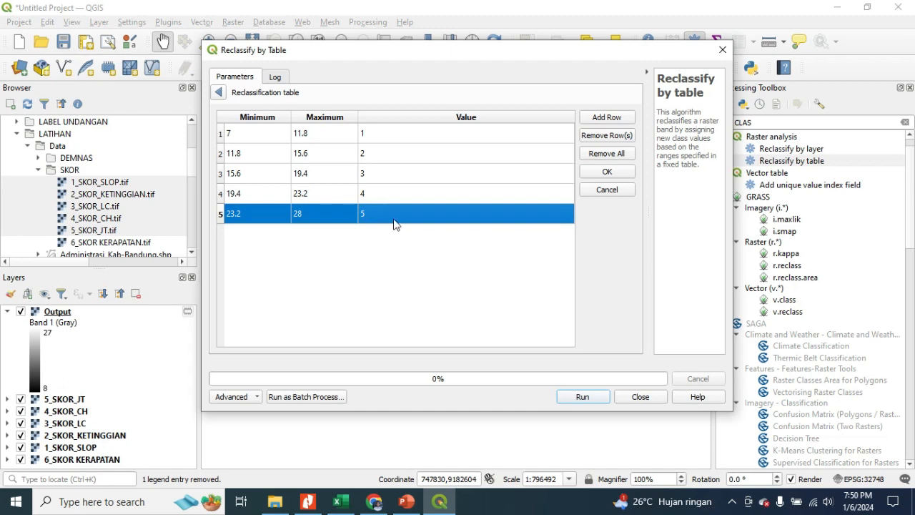
pyautogui.click(609, 172)
pyautogui.click(597, 404)
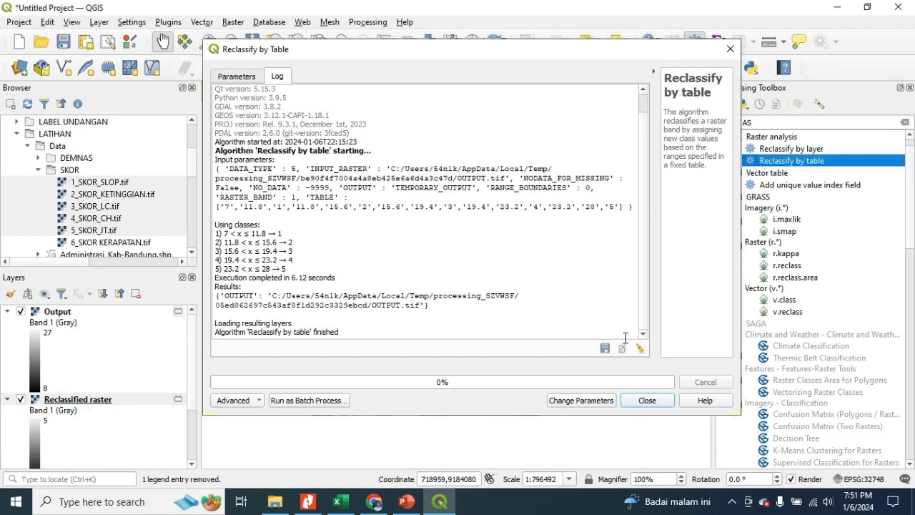
pyautogui.click(647, 400)
# Collapse the Output layer's legend in the layer list.
pyautogui.scroll(-1, 41, 367)
pyautogui.scroll(1, 41, 367)
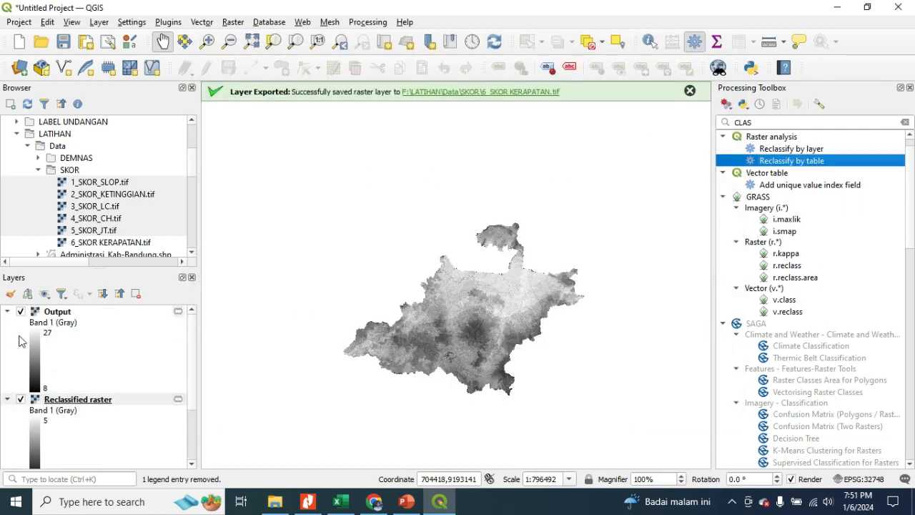
pyautogui.click(5, 317)
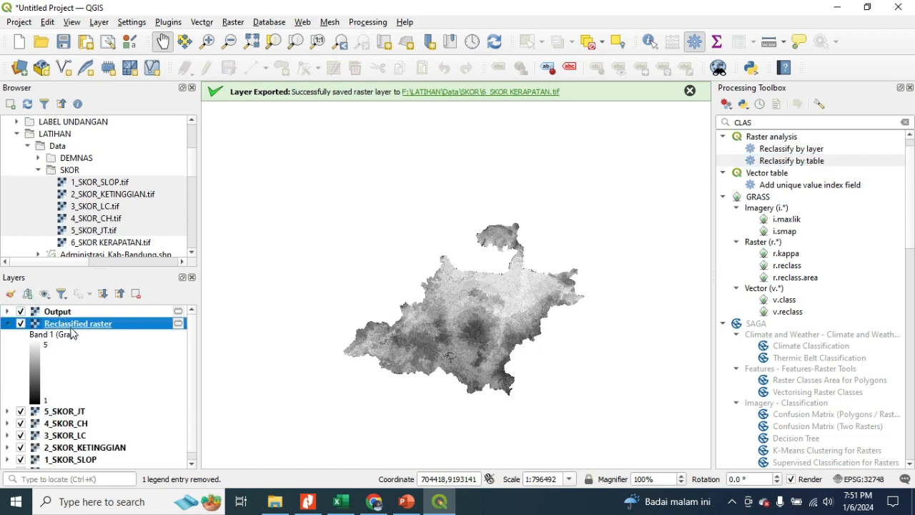
# Move the Reclassified raster layer above the Output layer and inspect its classes on the map.
pyautogui.moveTo(103, 333); pyautogui.dragTo(105, 310)
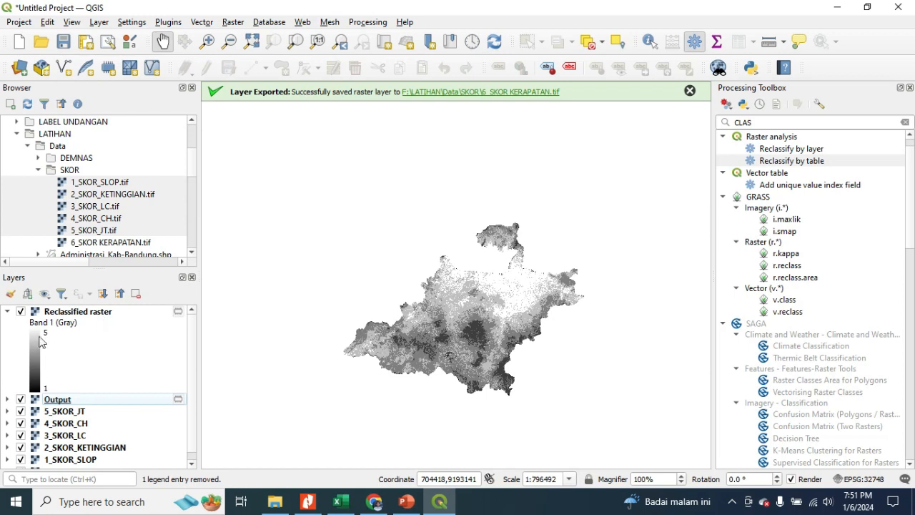
pyautogui.click(44, 386)
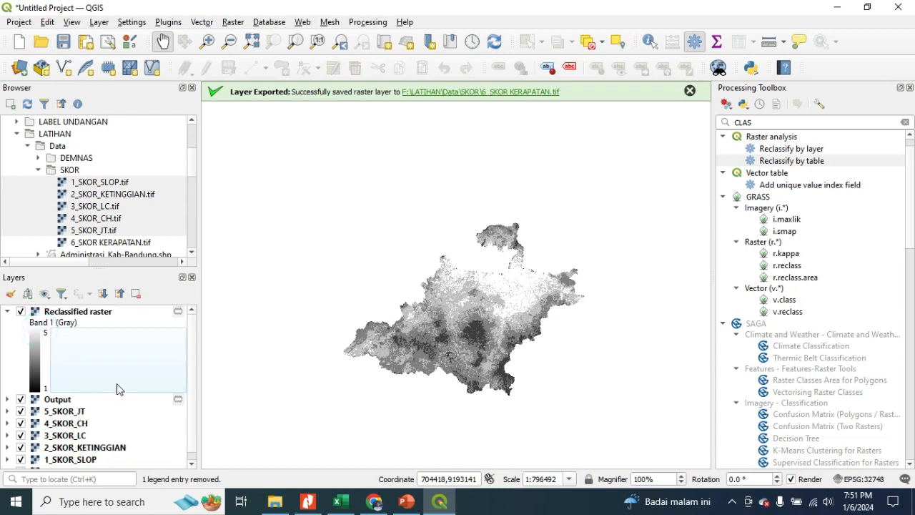
pyautogui.scroll(5, 515, 286)
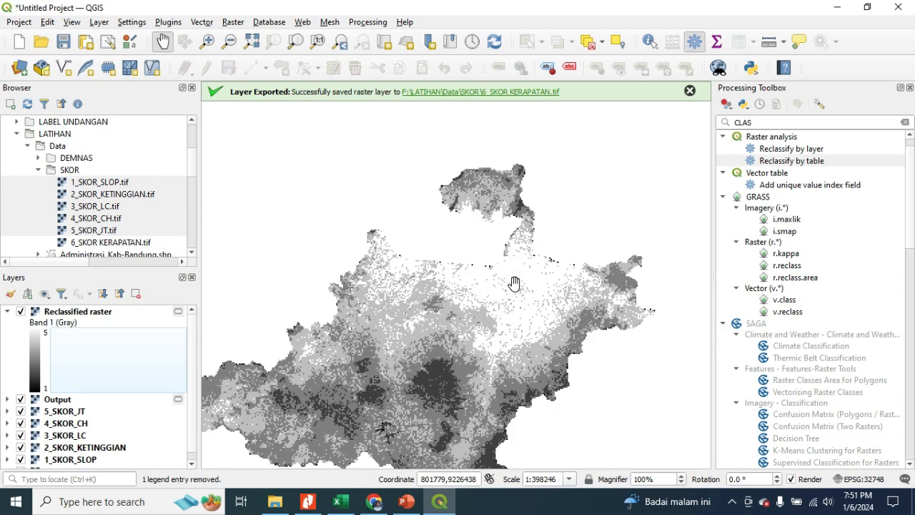
pyautogui.scroll(-2, 520, 295)
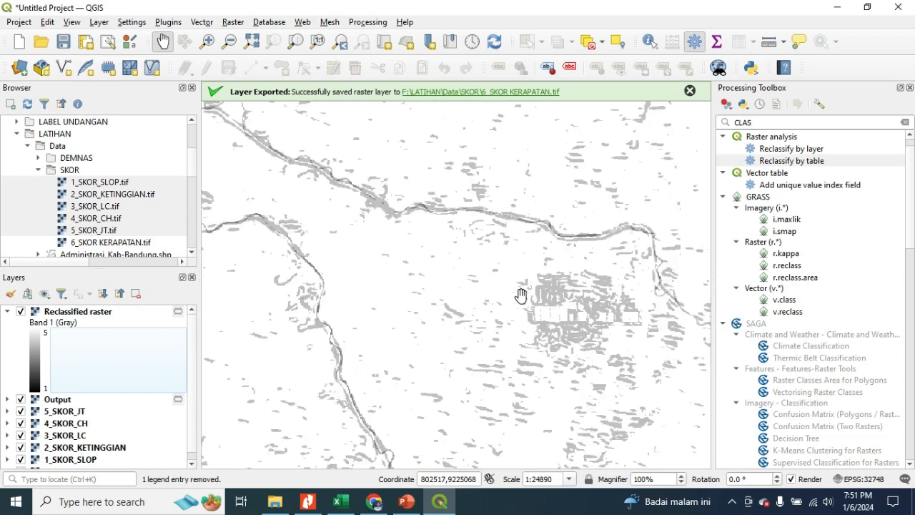
pyautogui.scroll(-2, 520, 296)
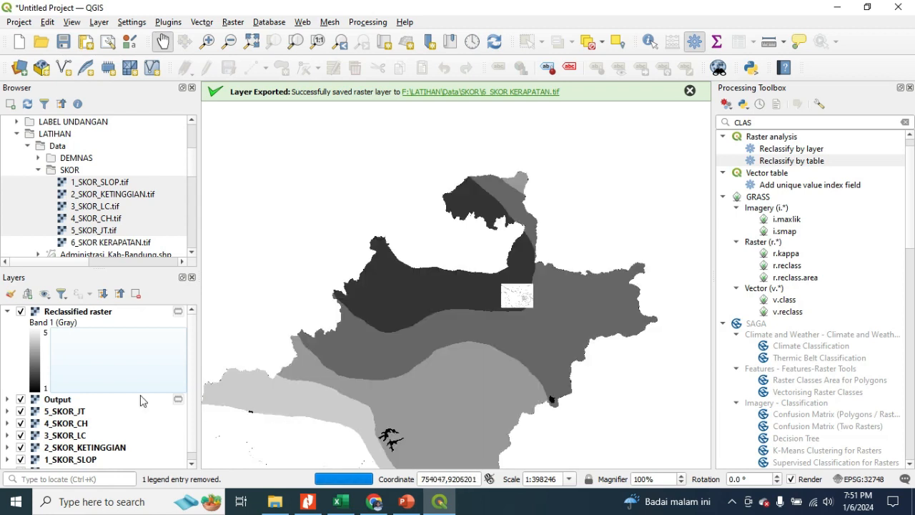
# Hide the Output layer and all six score layers, leaving only the Reclassified raster shown.
pyautogui.click(20, 399)
pyautogui.click(20, 423)
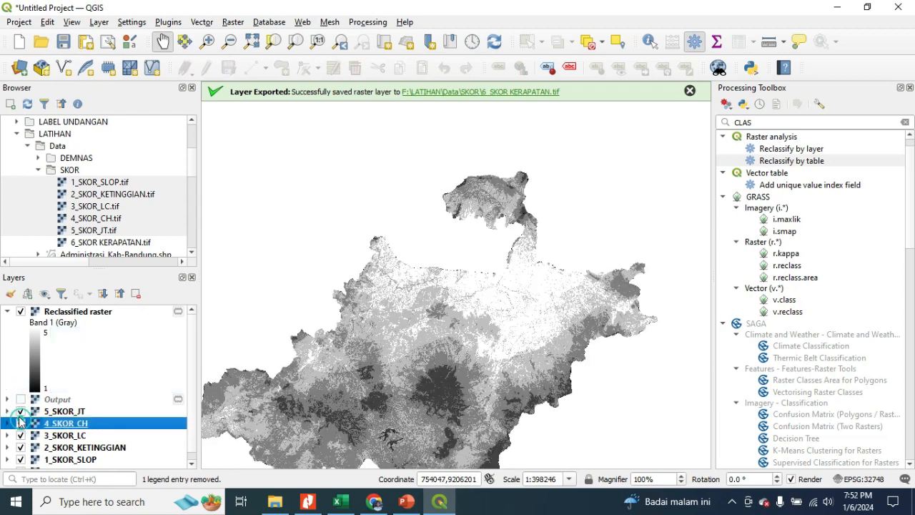
pyautogui.click(20, 411)
pyautogui.click(21, 434)
pyautogui.click(21, 447)
pyautogui.scroll(-1, 23, 454)
pyautogui.click(20, 450)
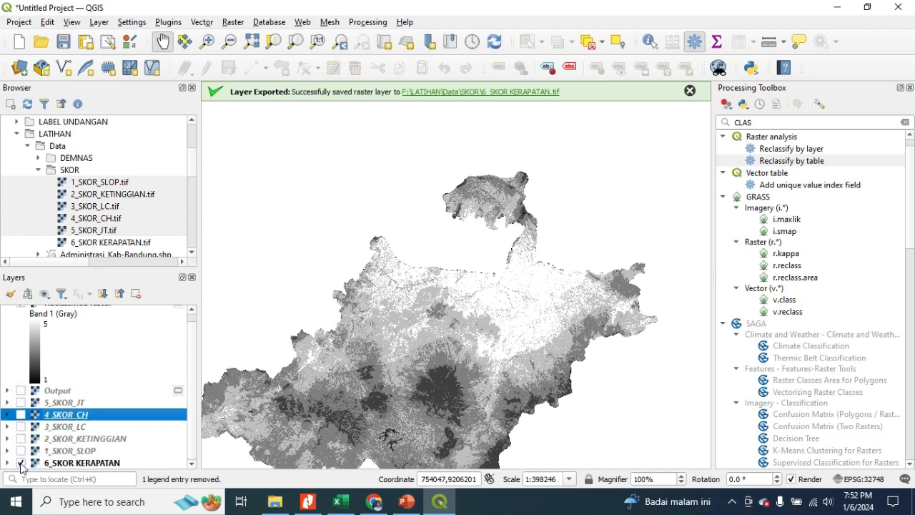
pyautogui.click(21, 463)
pyautogui.scroll(1, 74, 327)
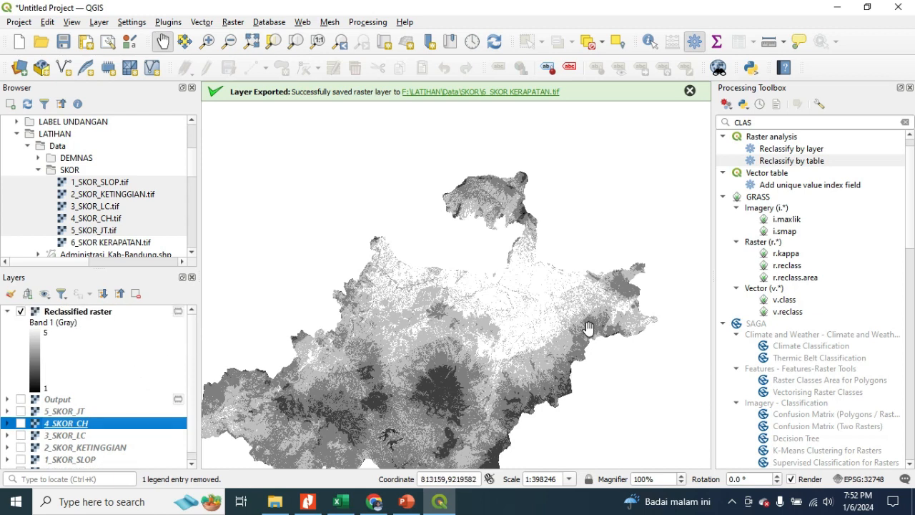
# Check the AHP priority weights in Chrome, return to QGIS, and search the processing tools for "CAL" to open the Raster calculator under Raster analysis.
pyautogui.click(377, 508)
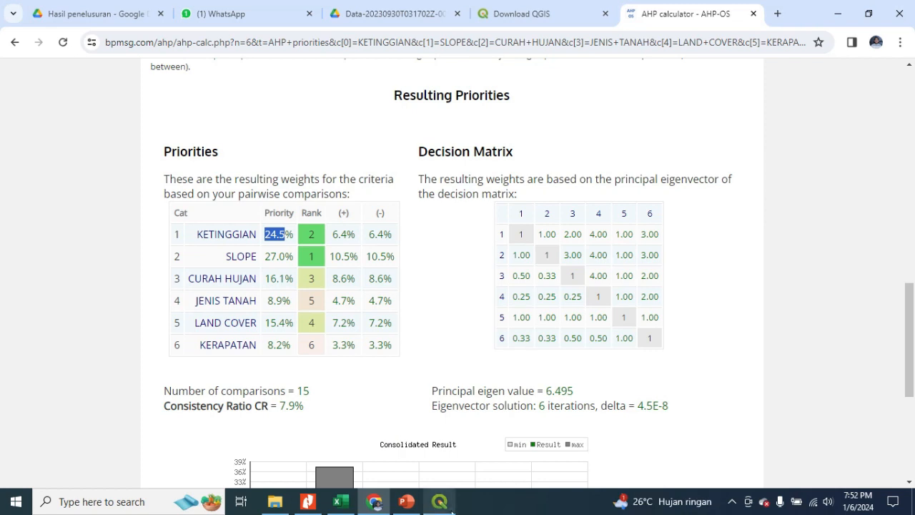
pyautogui.click(439, 501)
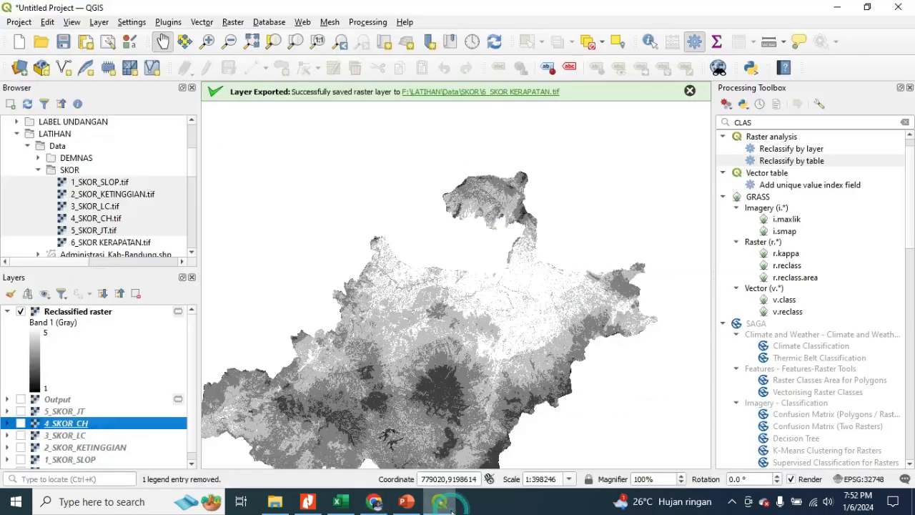
pyautogui.doubleClick(792, 117)
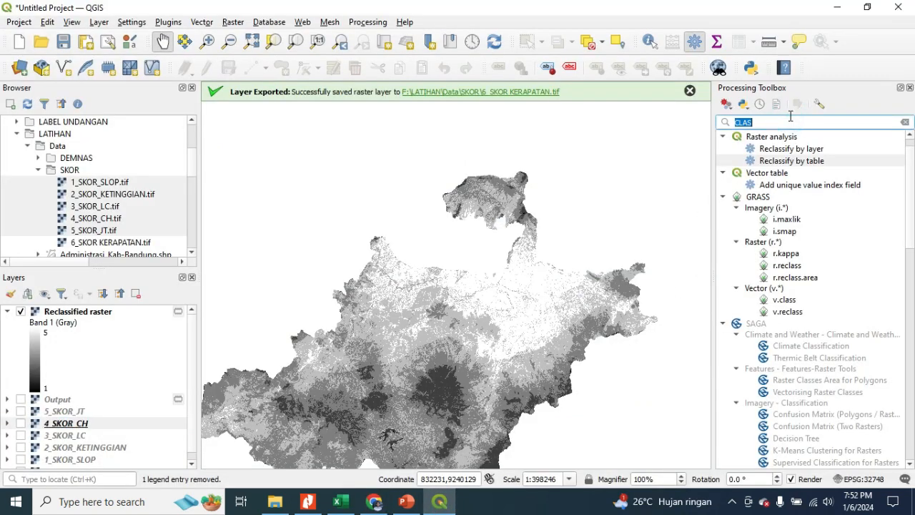
pyautogui.write('cAL')
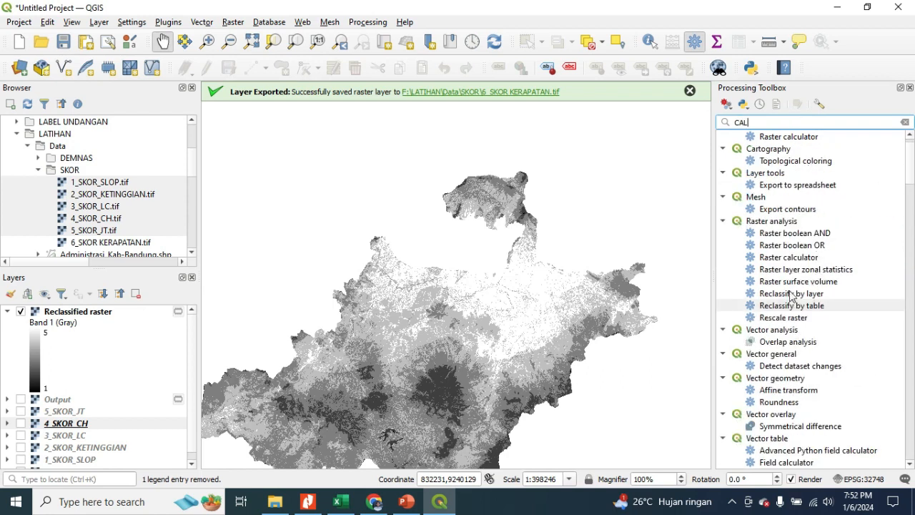
pyautogui.click(802, 261)
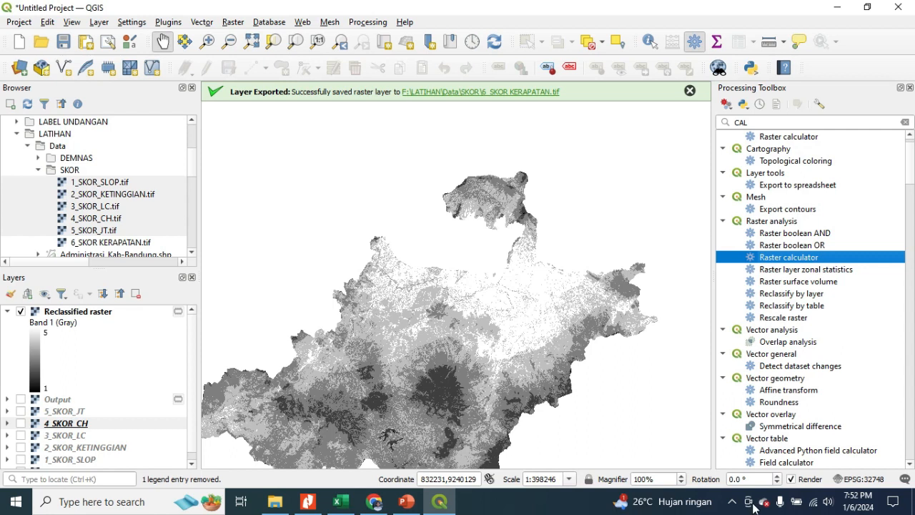
pyautogui.click(732, 503)
pyautogui.click(731, 503)
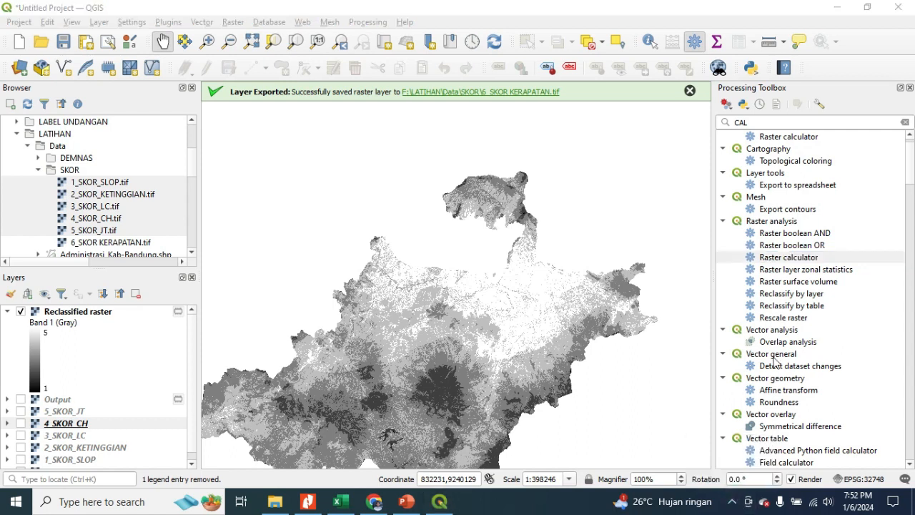
pyautogui.doubleClick(815, 259)
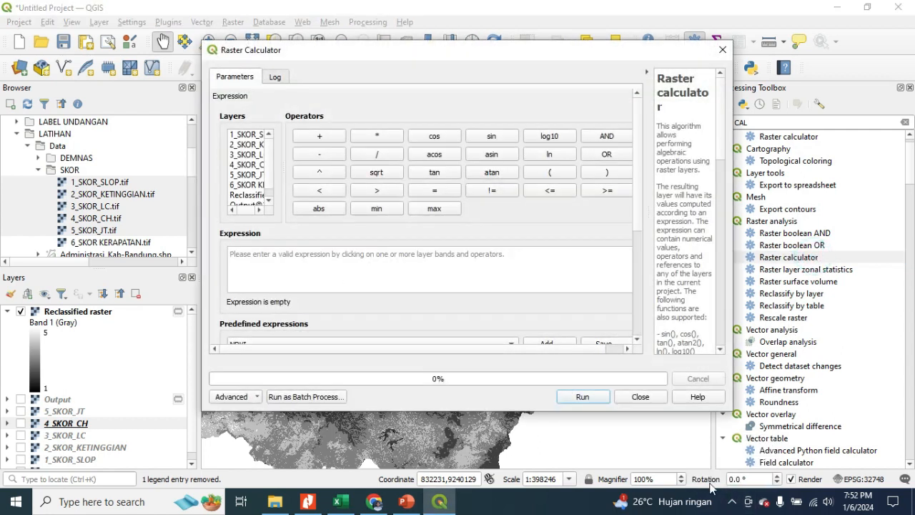
pyautogui.click(727, 503)
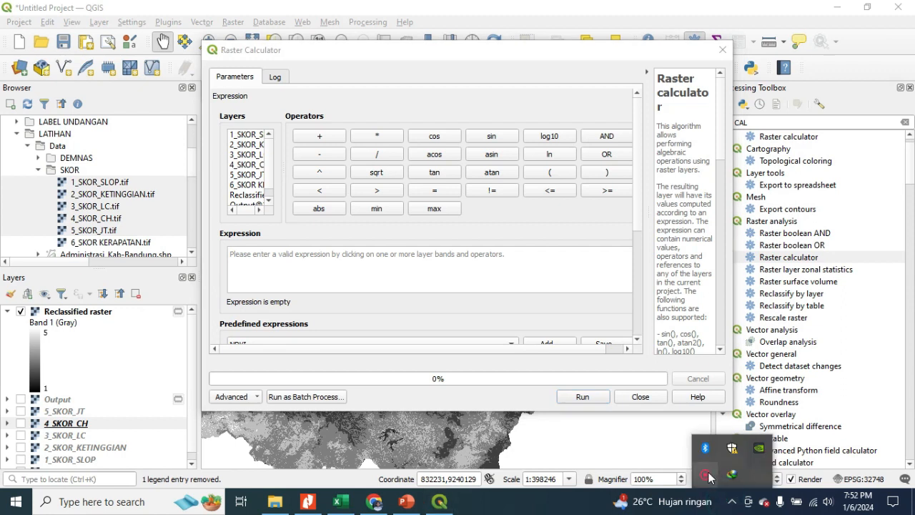
pyautogui.click(707, 474)
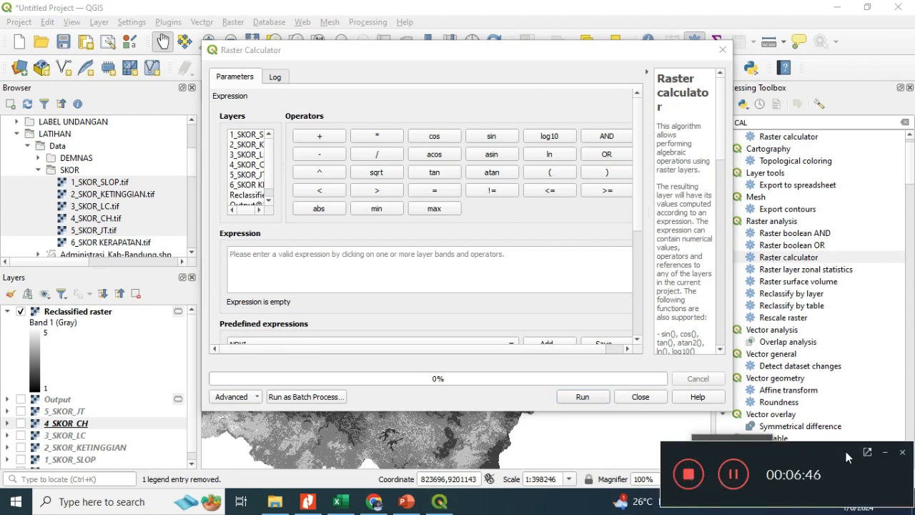
pyautogui.click(885, 452)
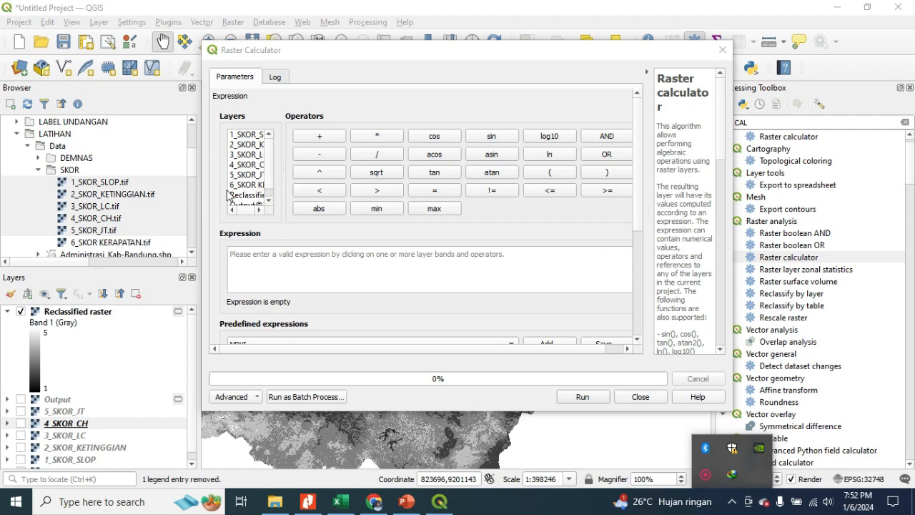
# Enter the first expression term ("1_SKOR_SLOP@1" * 0.27), taking the SLOPE weight from the AHP calculator page in Chrome.
pyautogui.click(280, 248)
pyautogui.click(283, 254)
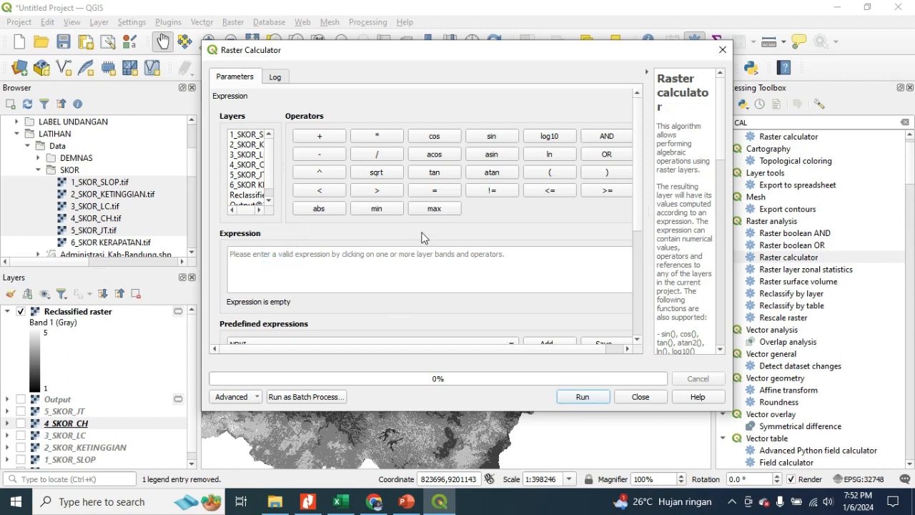
pyautogui.click(551, 174)
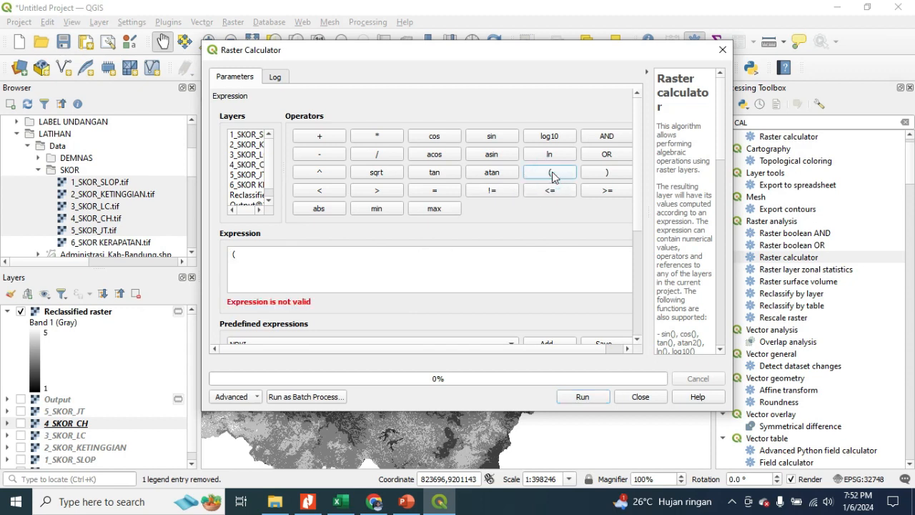
pyautogui.doubleClick(243, 134)
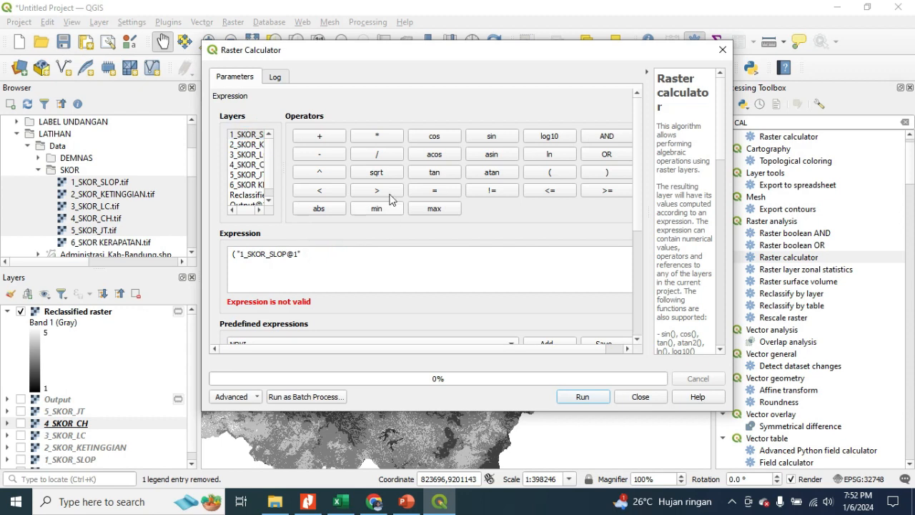
pyautogui.click(369, 136)
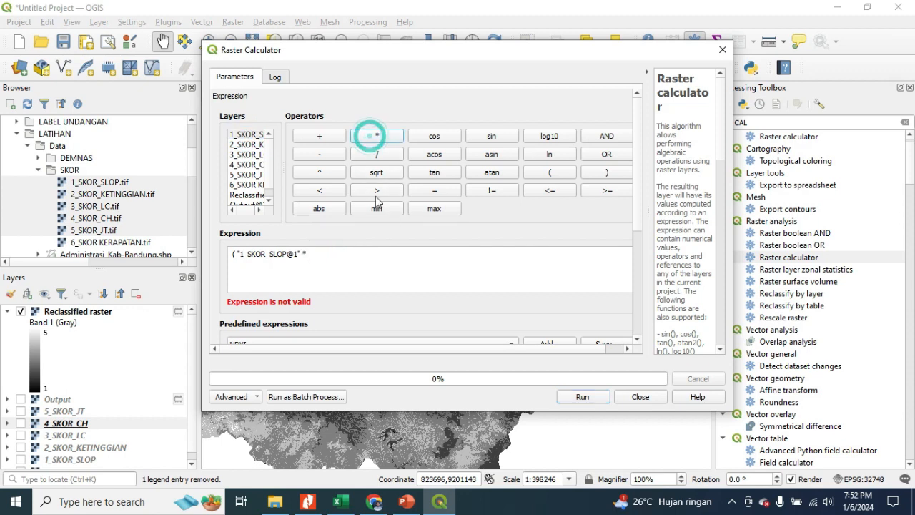
pyautogui.click(371, 502)
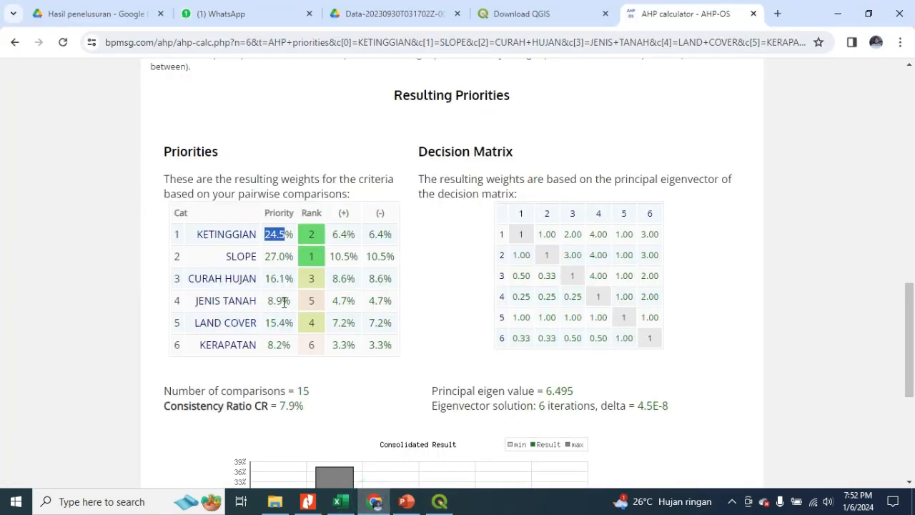
pyautogui.moveTo(268, 256); pyautogui.dragTo(292, 257)
pyautogui.click(439, 501)
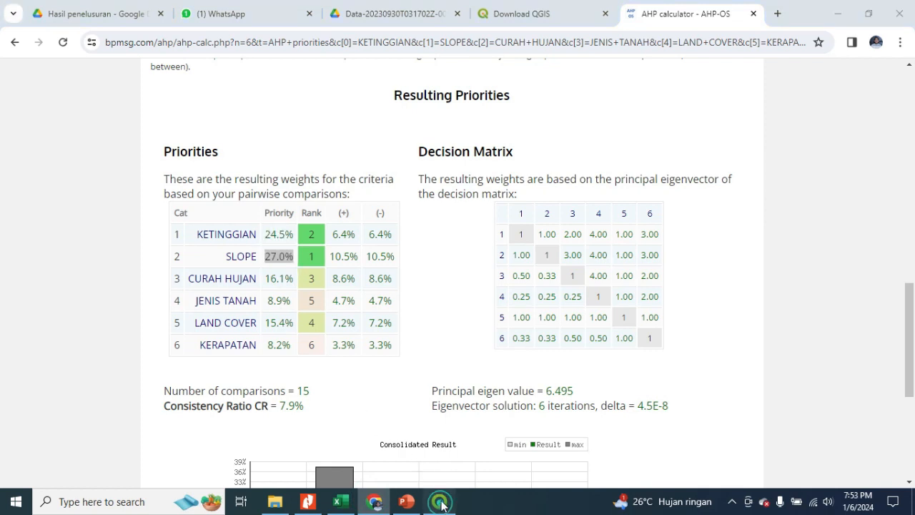
pyautogui.click(363, 256)
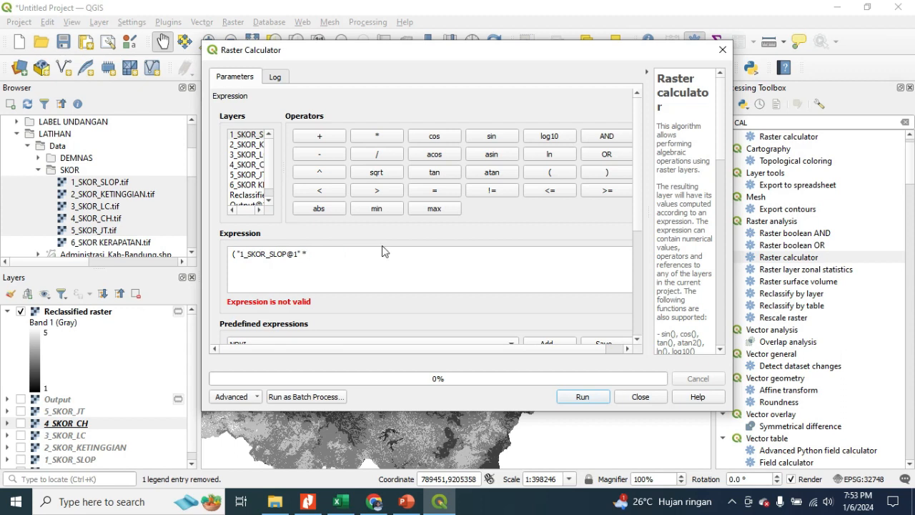
pyautogui.write('0.27')
pyautogui.click(607, 172)
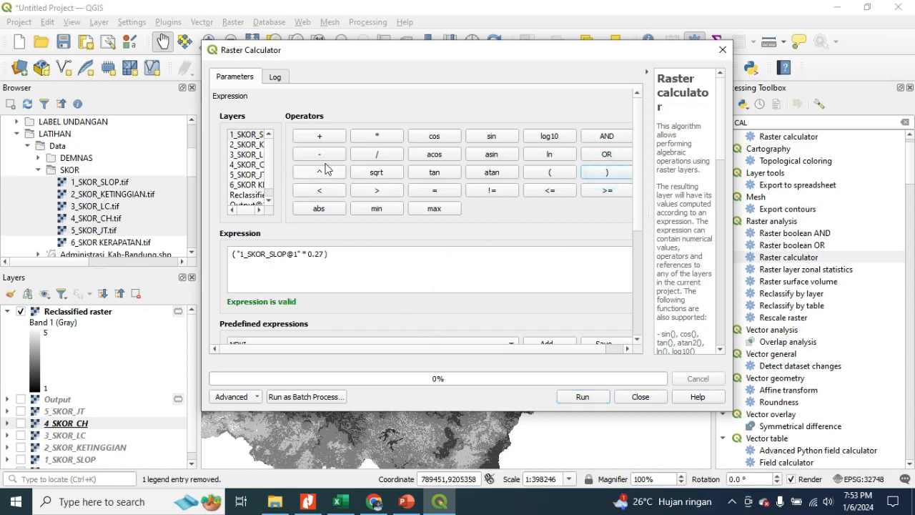
# Append a plus sign and the opening of the second term, ("2_SKOR_KETINGGIAN@1" *, to the expression.
pyautogui.click(322, 140)
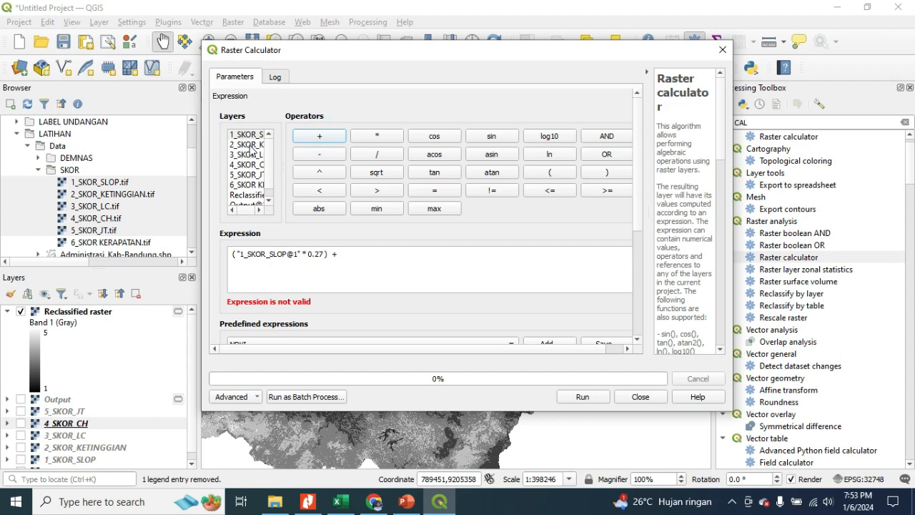
pyautogui.doubleClick(250, 145)
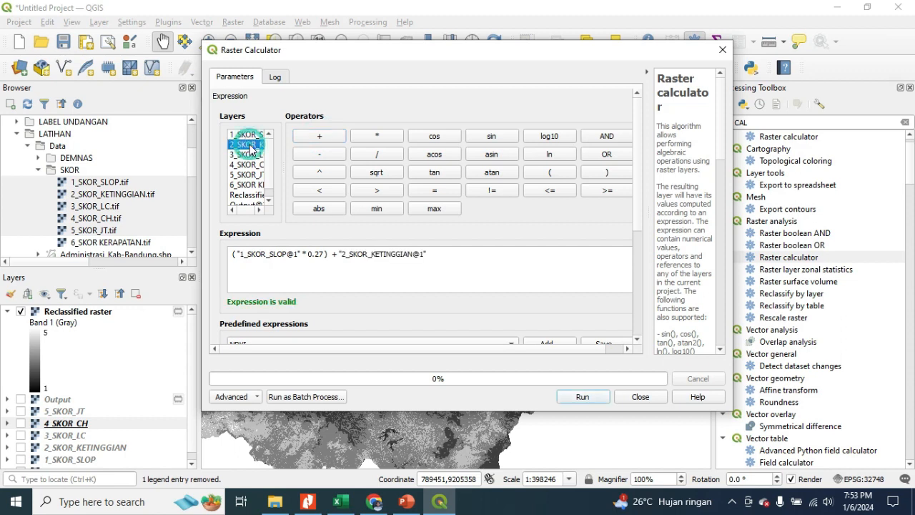
pyautogui.click(339, 256)
pyautogui.click(556, 177)
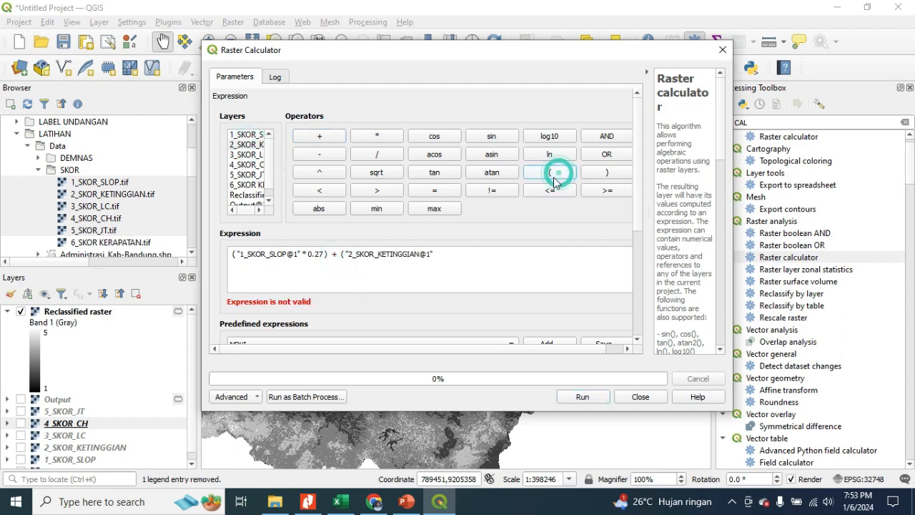
pyautogui.click(449, 253)
pyautogui.click(380, 137)
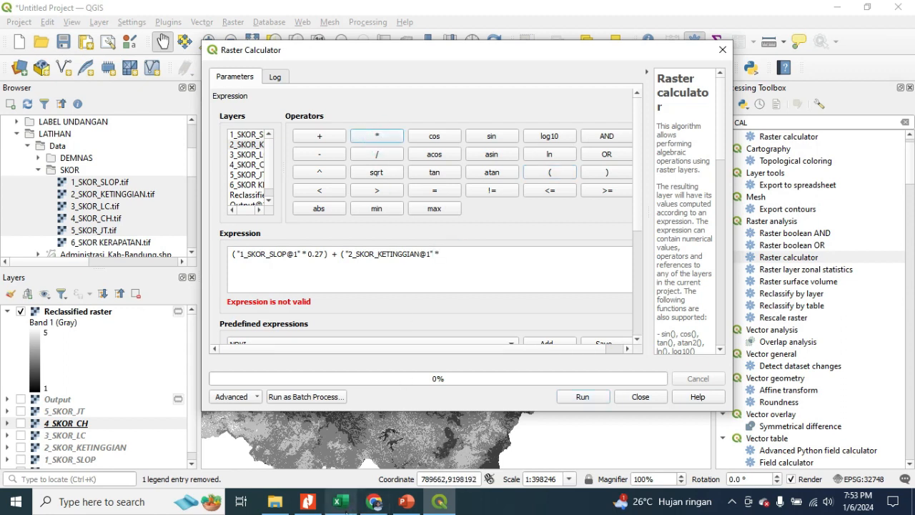
# Complete the elevation term with the KETINGGIAN weight 0.245 from the AHP page, close its parenthesis, and append a plus sign.
pyautogui.click(378, 503)
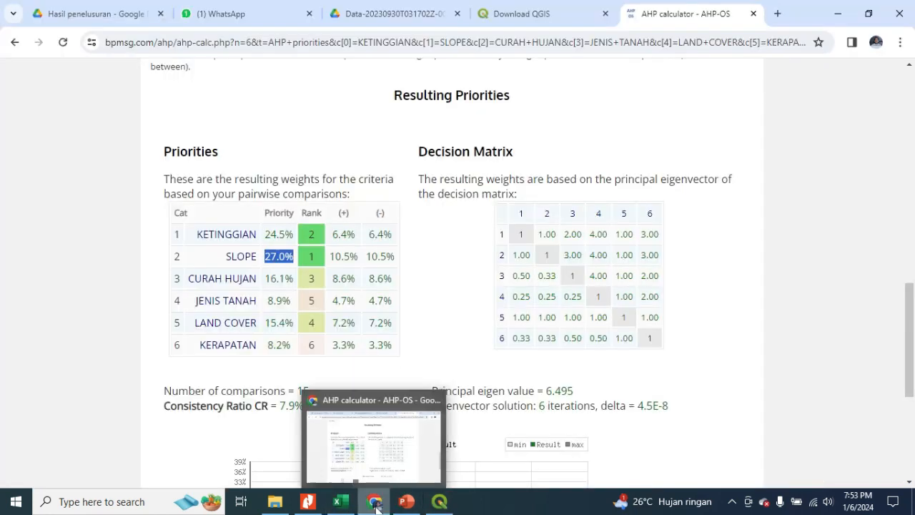
pyautogui.click(377, 505)
pyautogui.click(486, 255)
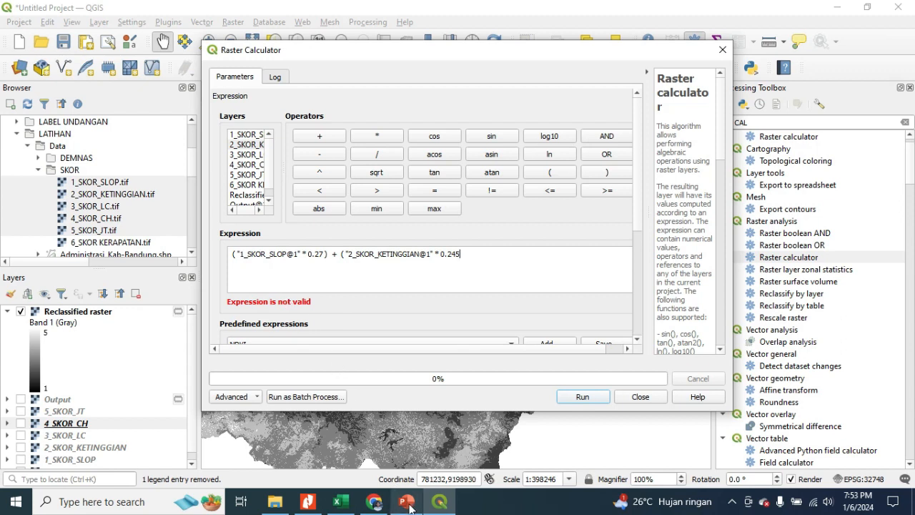
pyautogui.click(372, 505)
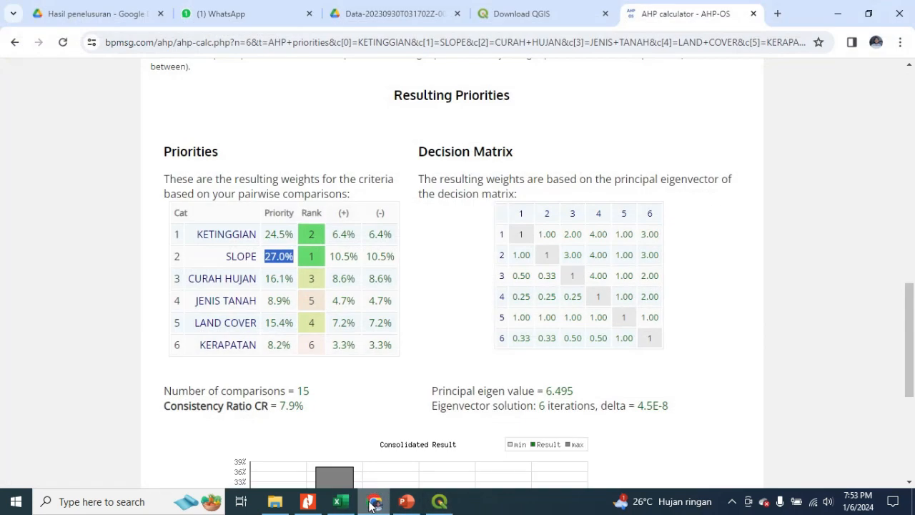
pyautogui.click(372, 505)
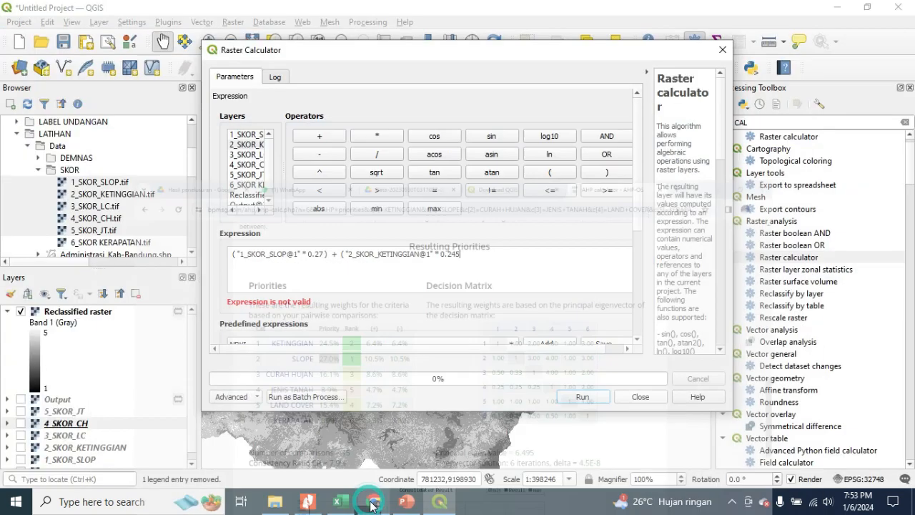
pyautogui.click(590, 171)
pyautogui.click(341, 135)
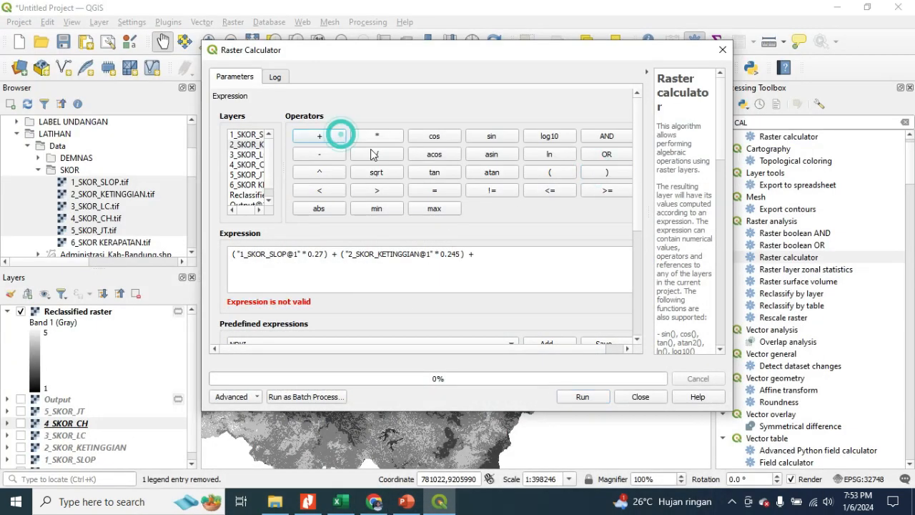
# Append the land cover term ("3_SKOR_LC@1" * 0.154) and a plus sign, taking the LAND COVER weight from the AHP page in Chrome.
pyautogui.click(547, 173)
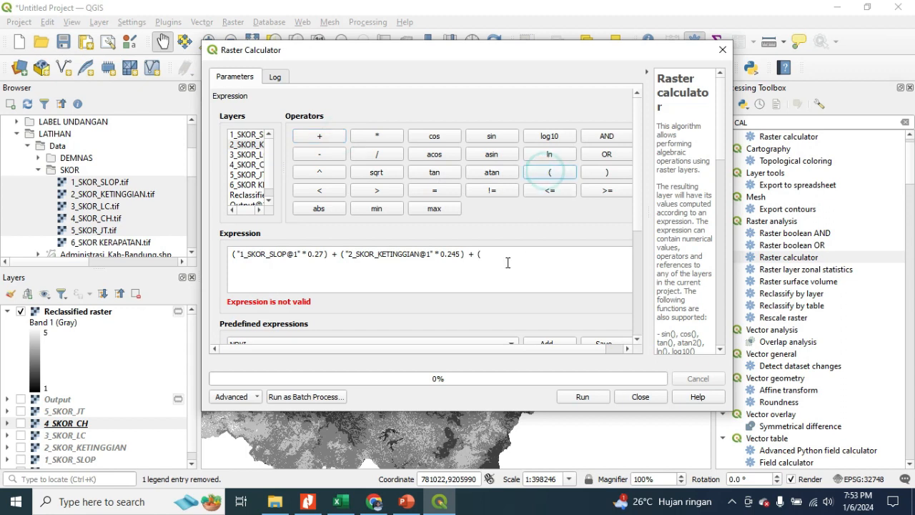
pyautogui.doubleClick(245, 156)
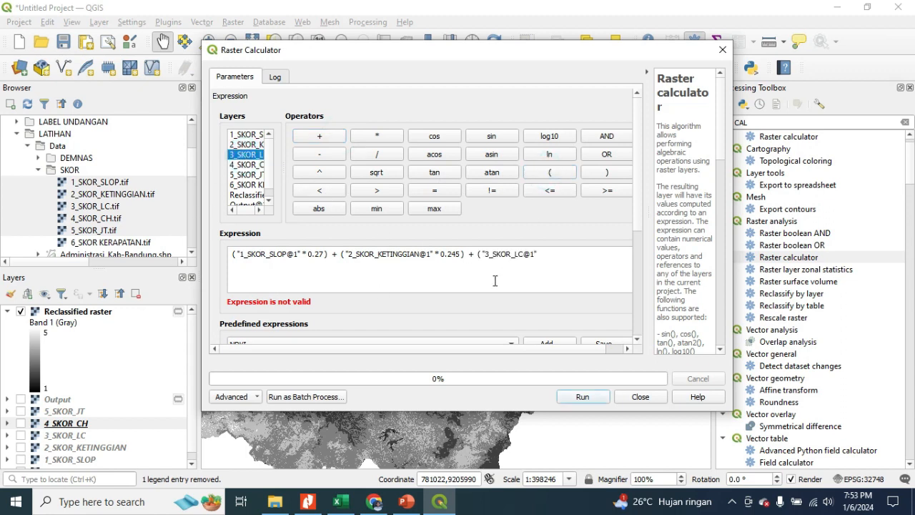
pyautogui.click(563, 255)
pyautogui.click(368, 137)
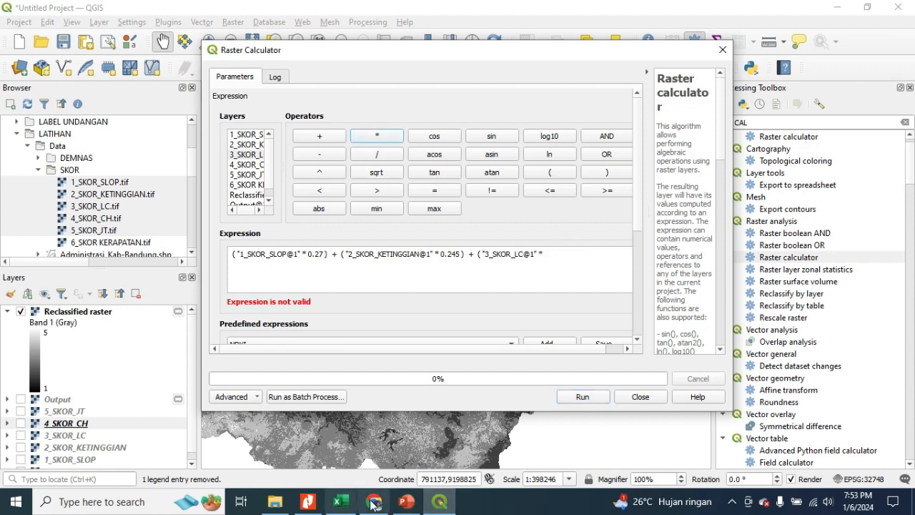
pyautogui.click(375, 504)
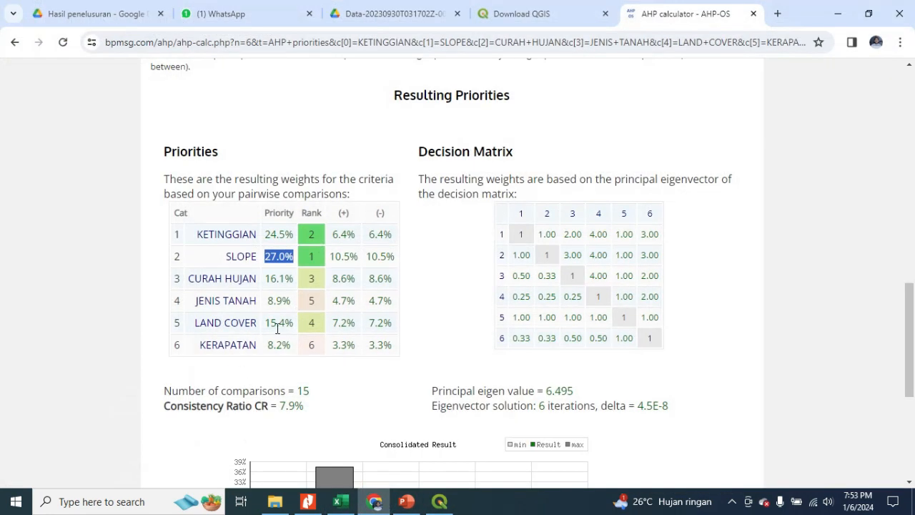
pyautogui.click(435, 505)
pyautogui.click(577, 255)
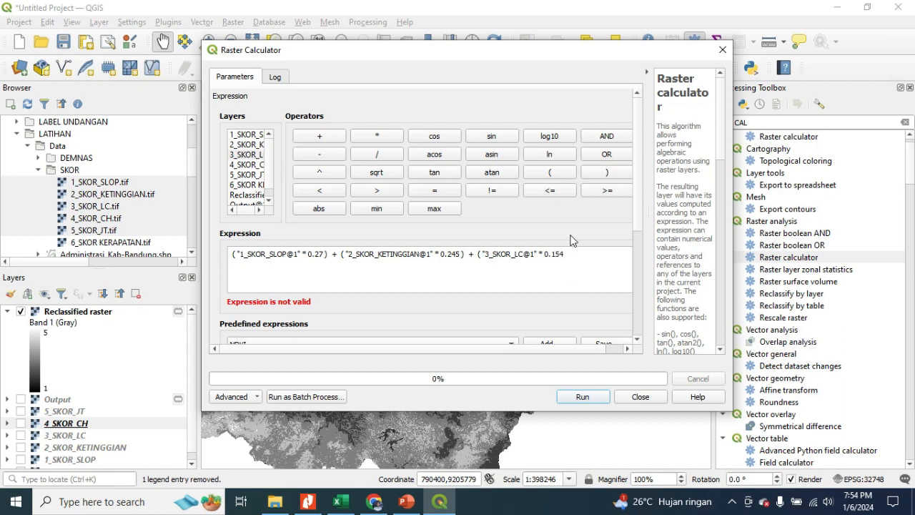
pyautogui.click(607, 172)
pyautogui.click(320, 137)
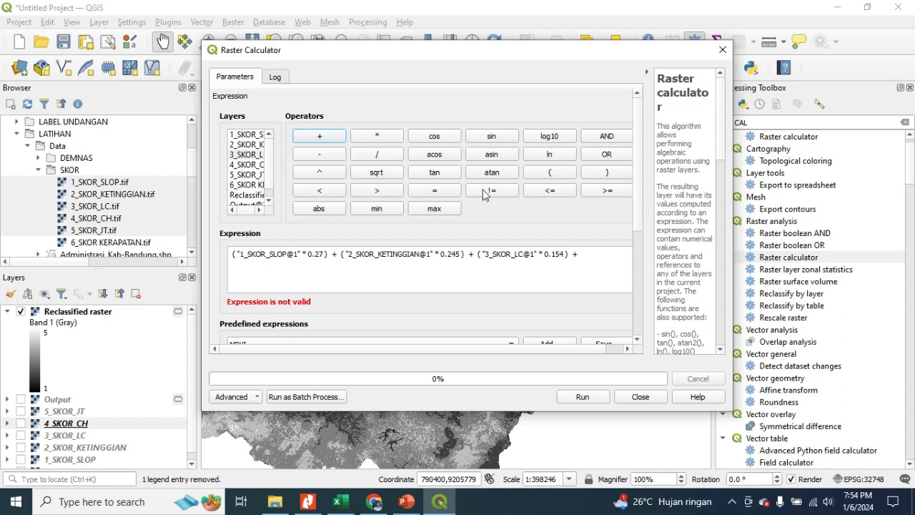
# Append the rainfall term ("4_SKOR_CH@1" * 0.161) and a plus sign, taking the CURAH HUJAN weight from the AHP page in Chrome.
pyautogui.click(550, 173)
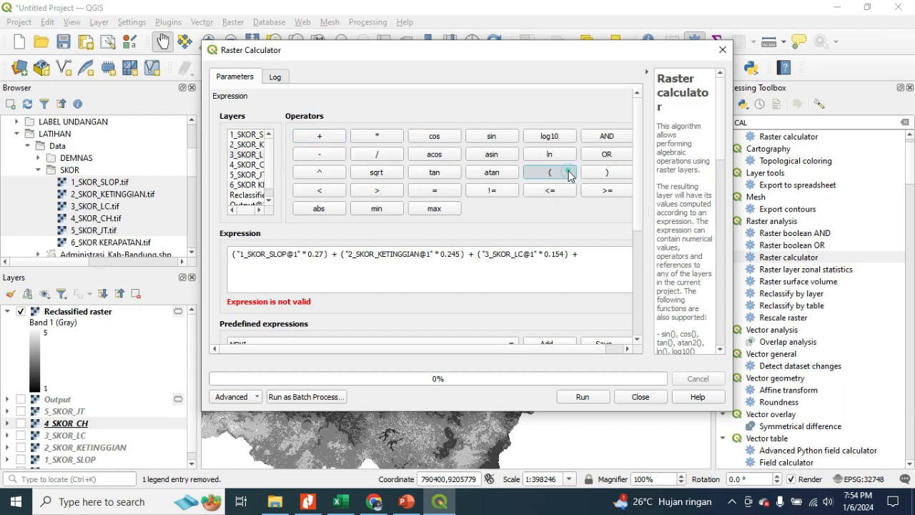
pyautogui.doubleClick(247, 165)
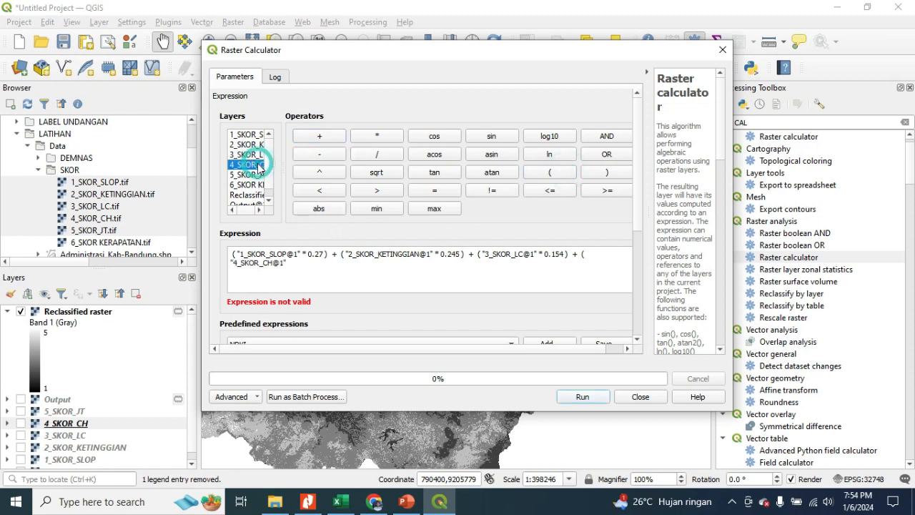
pyautogui.click(309, 261)
pyautogui.click(377, 136)
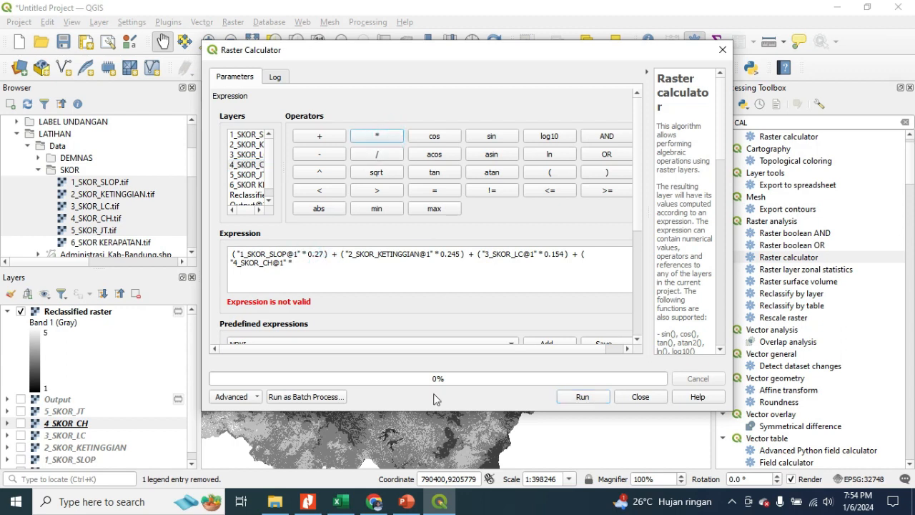
pyautogui.click(340, 501)
pyautogui.click(366, 505)
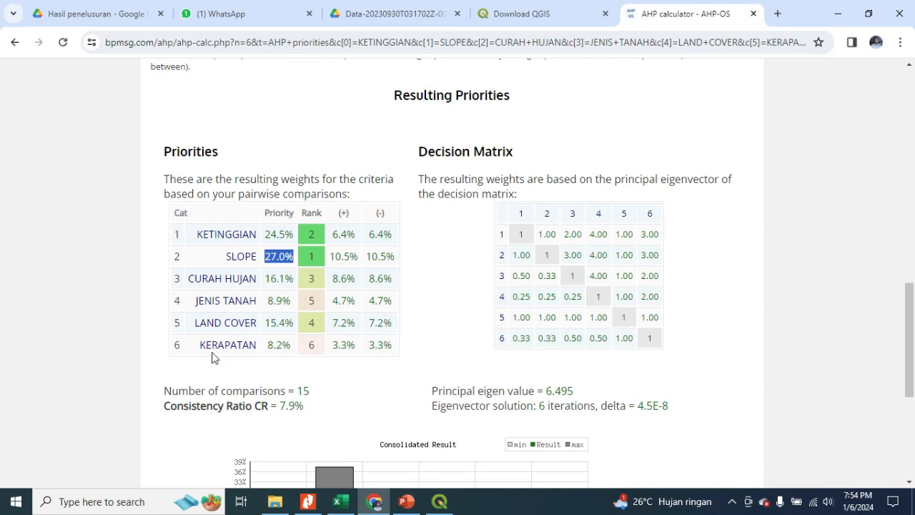
pyautogui.click(439, 502)
pyautogui.click(391, 270)
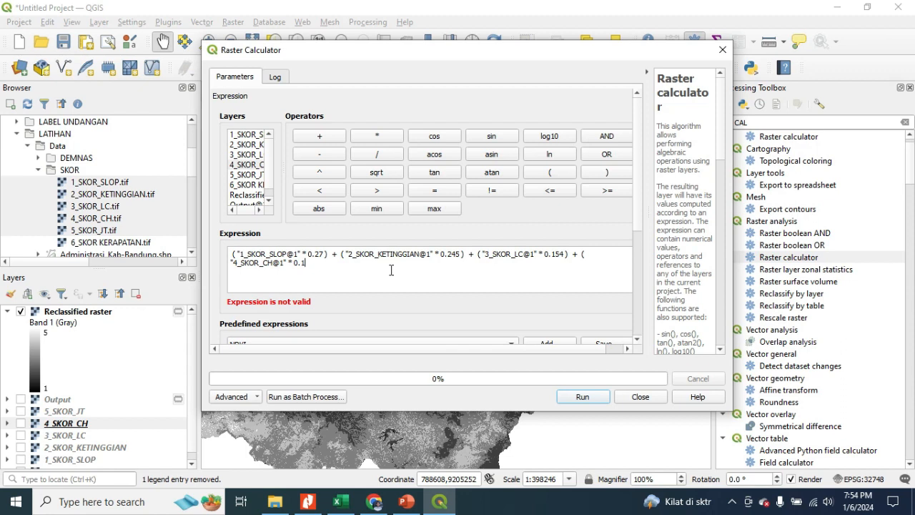
pyautogui.click(374, 501)
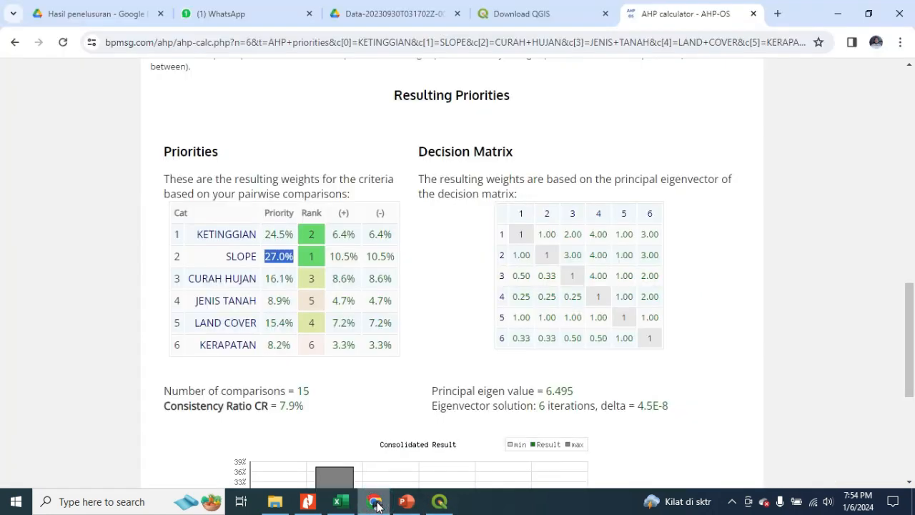
pyautogui.click(374, 501)
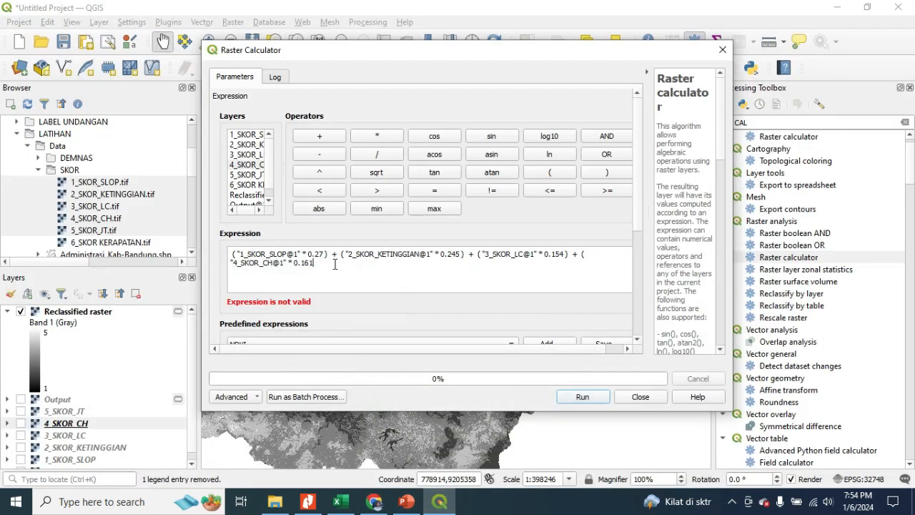
pyautogui.click(595, 172)
pyautogui.click(322, 136)
# Append the soil type term ("5_SKOR_JT@1" * 0.089) and a plus sign, taking the JENIS TANAH weight from the AHP page in Chrome.
pyautogui.click(554, 174)
pyautogui.click(252, 177)
pyautogui.doubleClick(251, 178)
pyautogui.click(372, 503)
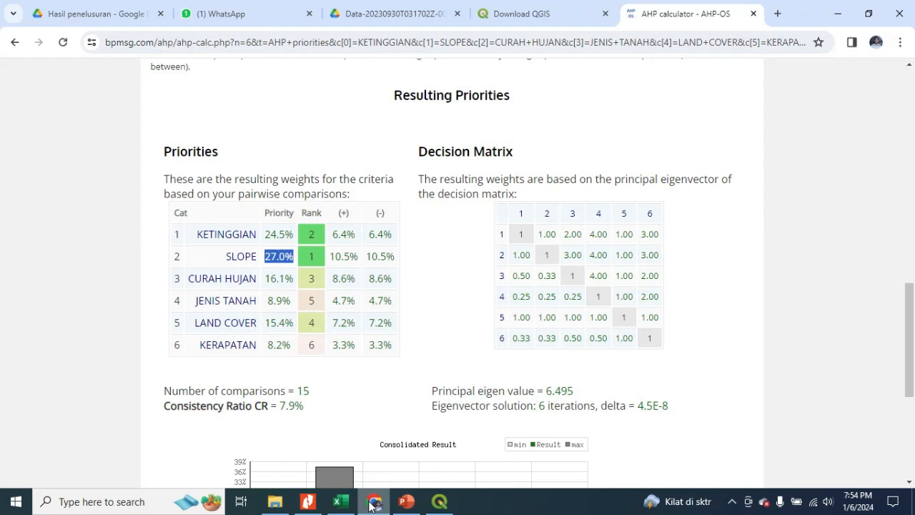
pyautogui.click(372, 502)
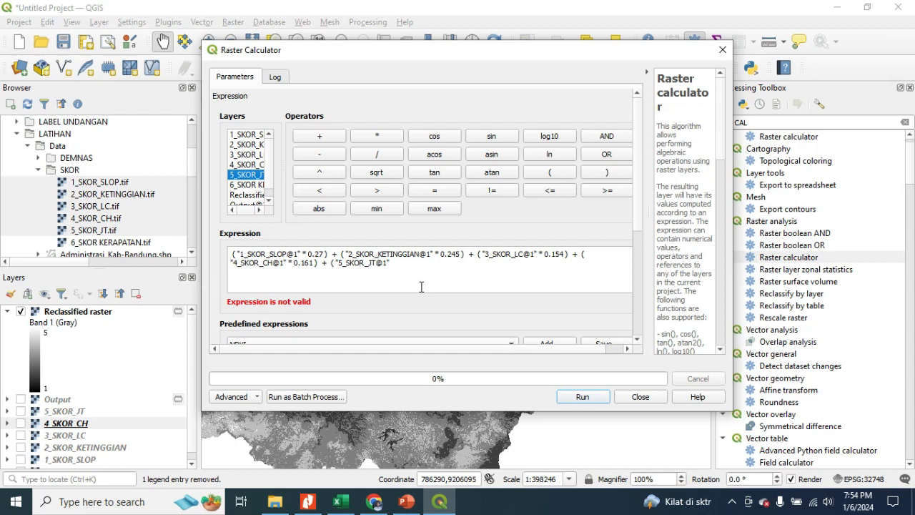
pyautogui.click(420, 275)
pyautogui.click(376, 135)
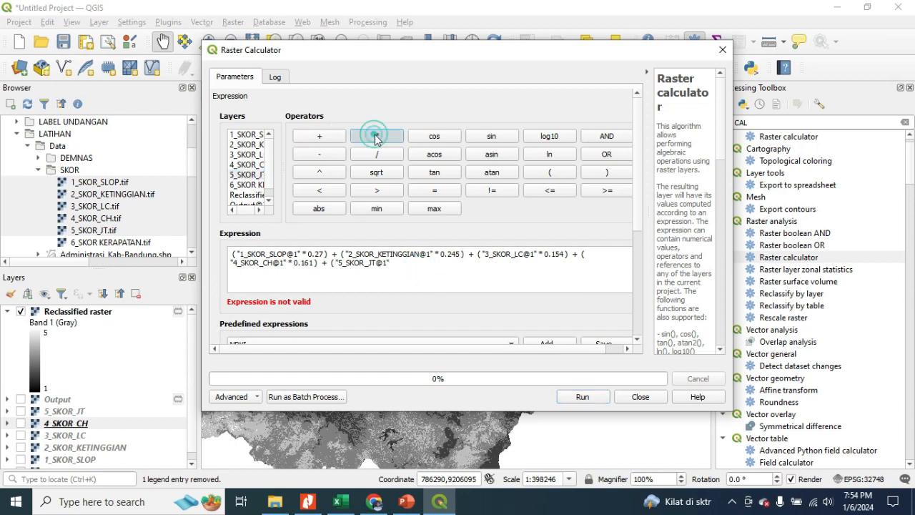
pyautogui.click(426, 268)
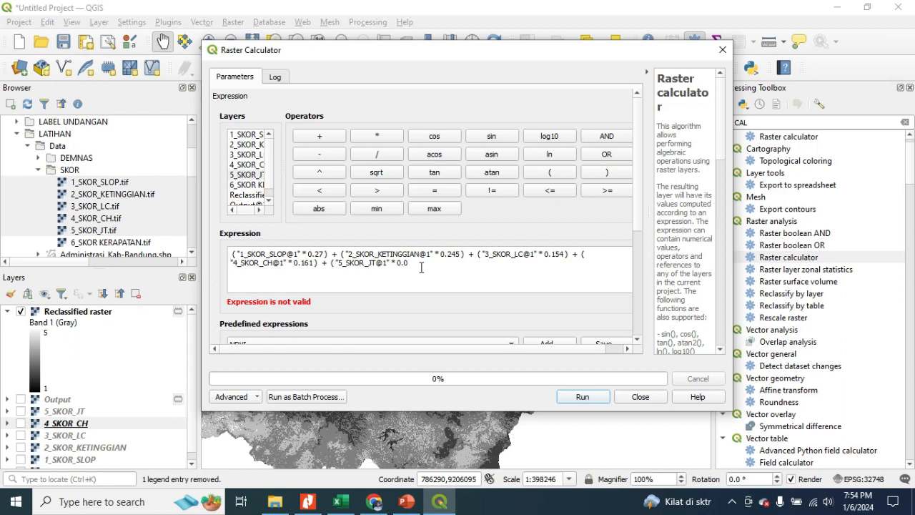
pyautogui.click(373, 503)
pyautogui.click(374, 502)
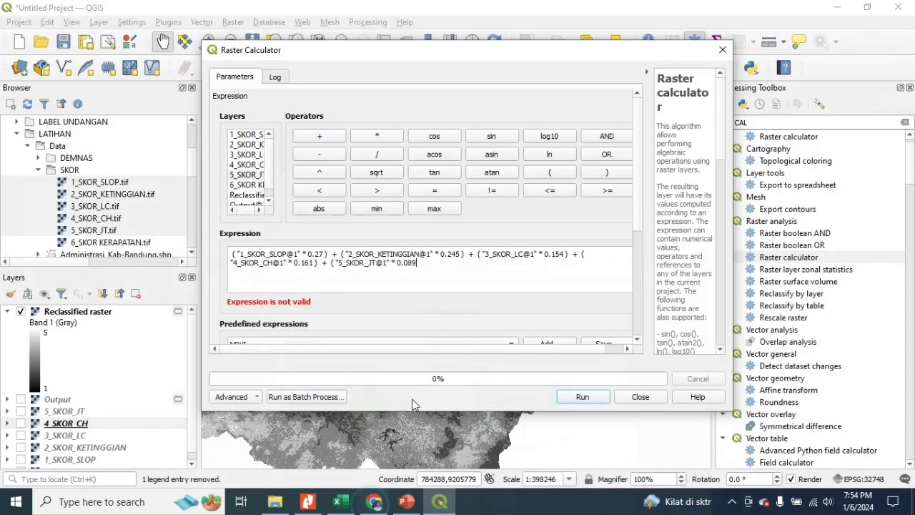
pyautogui.click(604, 174)
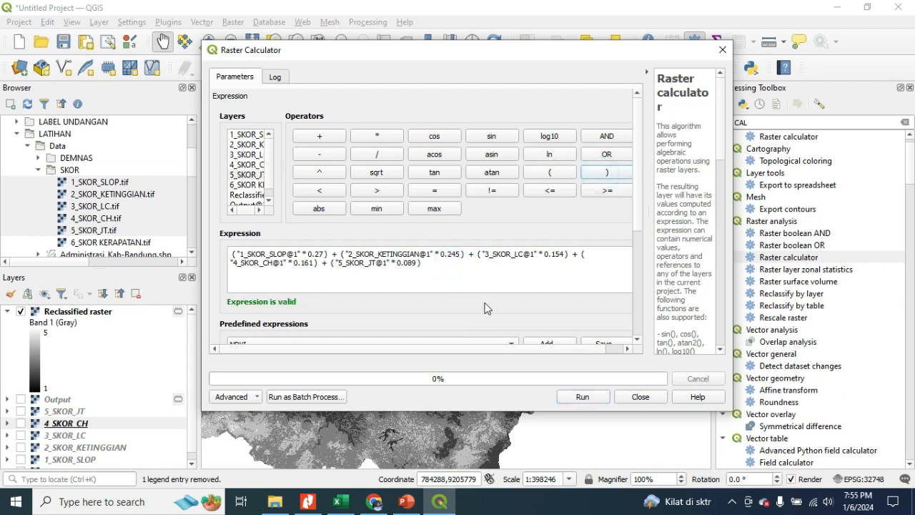
pyautogui.click(340, 137)
# Complete the expression with the final term ("6_SKOR KERAPATAN@1" * 0.082), checking the KERAPATAN weight on the AHP page in Chrome.
pyautogui.click(550, 173)
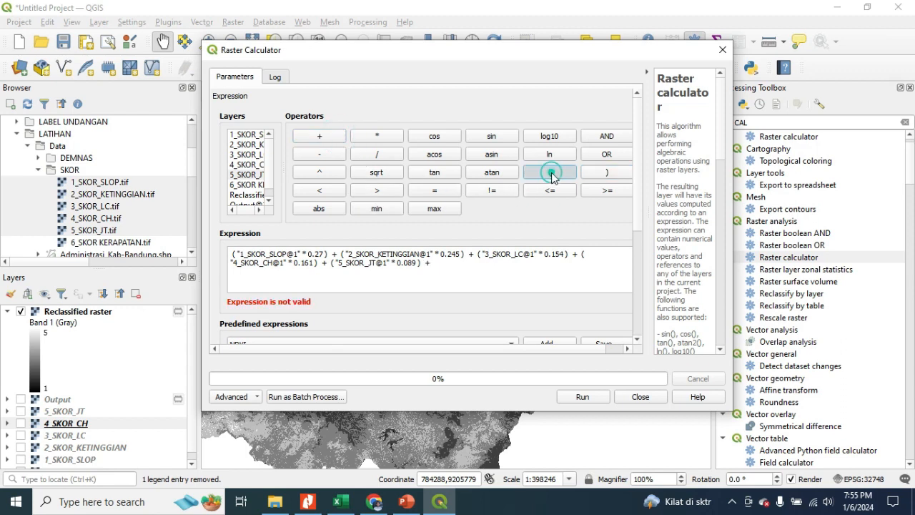
pyautogui.doubleClick(245, 185)
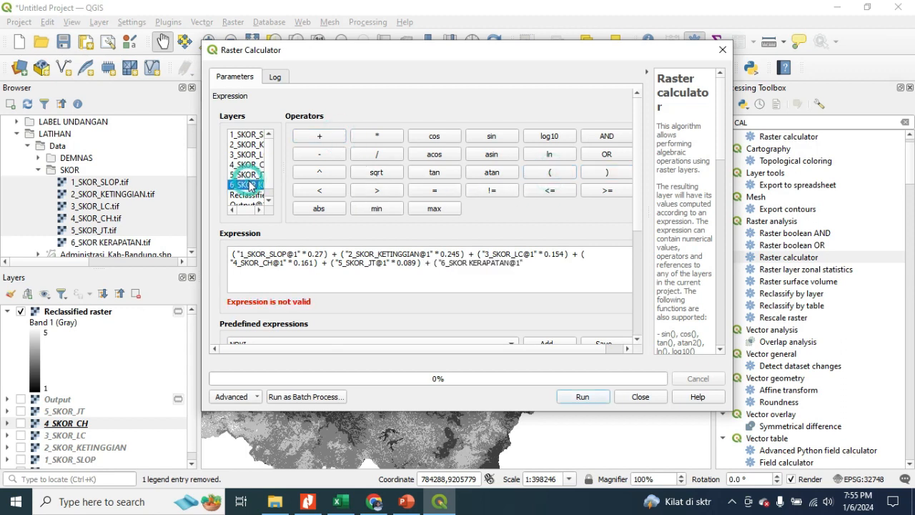
pyautogui.click(546, 269)
pyautogui.click(376, 136)
pyautogui.click(376, 503)
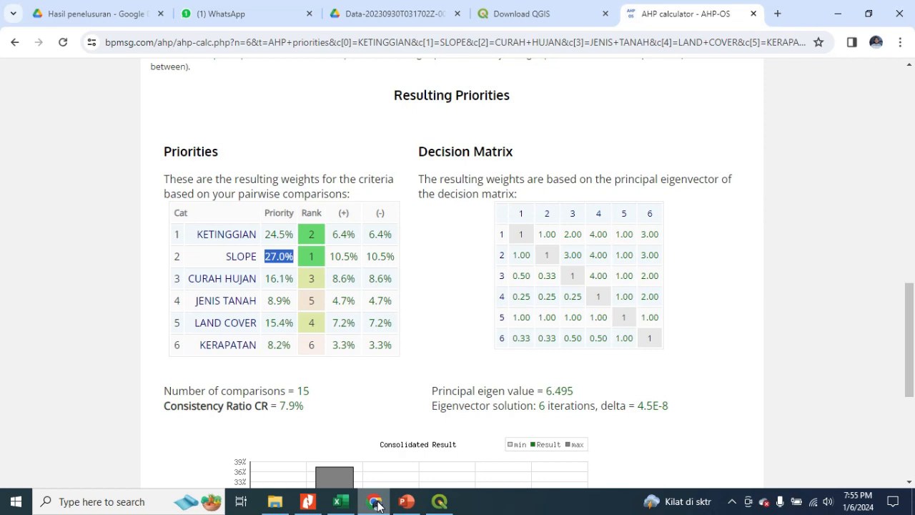
pyautogui.click(376, 503)
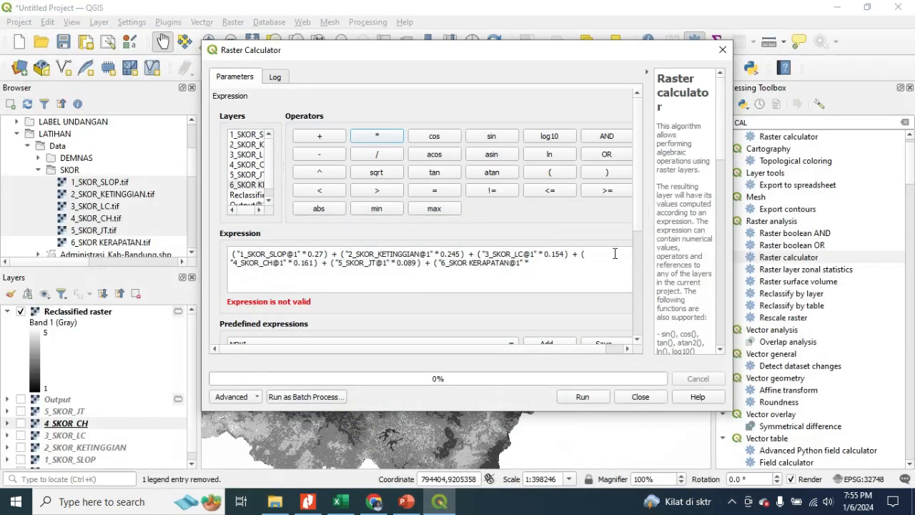
pyautogui.click(563, 255)
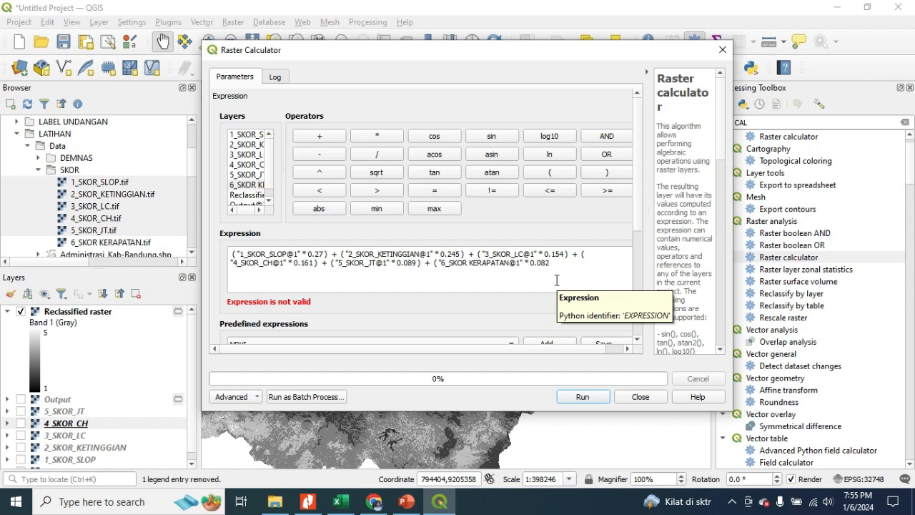
pyautogui.click(376, 503)
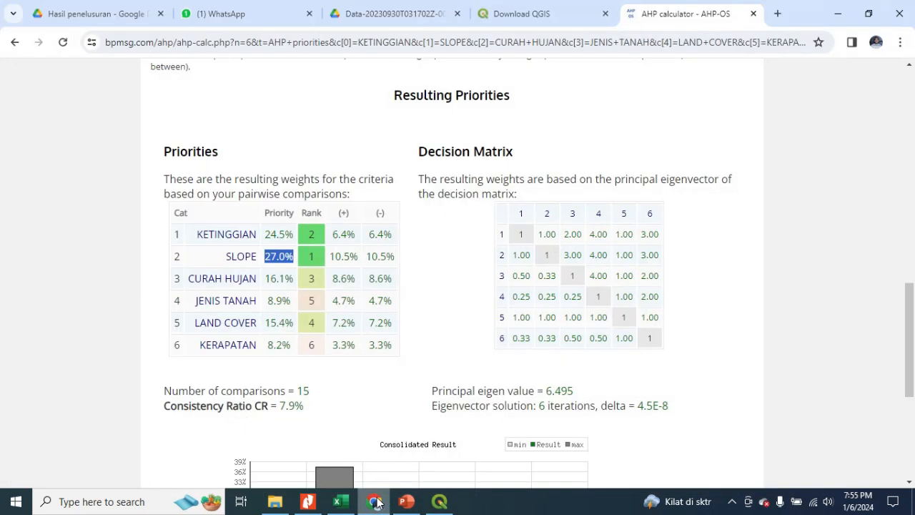
pyautogui.click(376, 502)
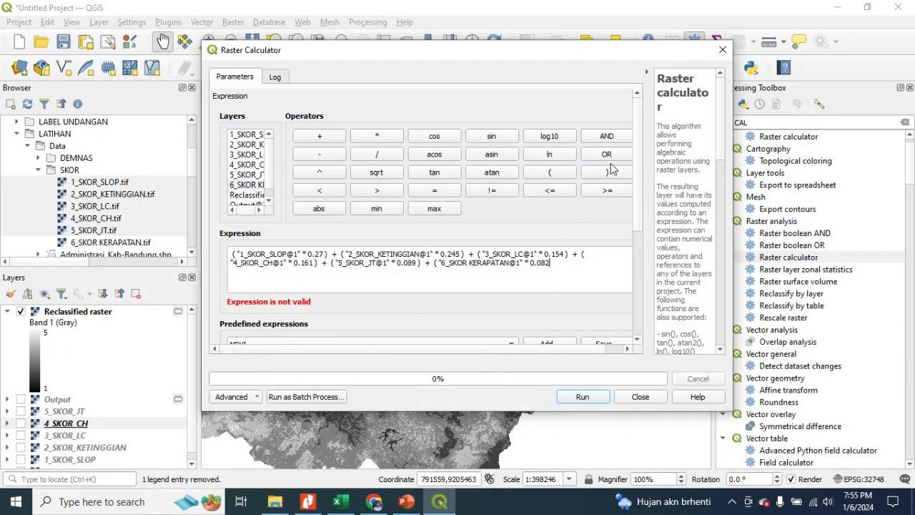
pyautogui.click(609, 173)
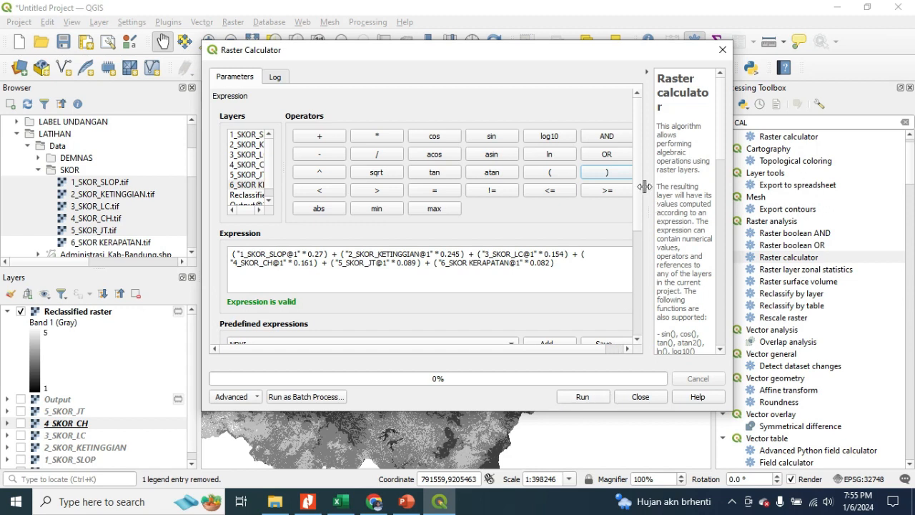
# Set 1_SKOR_SLOP as the reference layer for the calculation's extent, cell size and CRS.
pyautogui.scroll(-5, 642, 185)
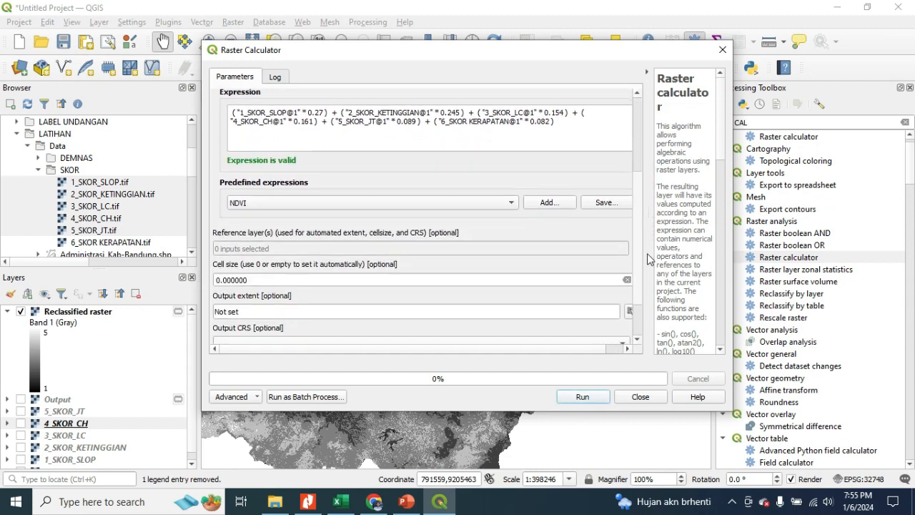
pyautogui.moveTo(551, 350); pyautogui.dragTo(574, 348)
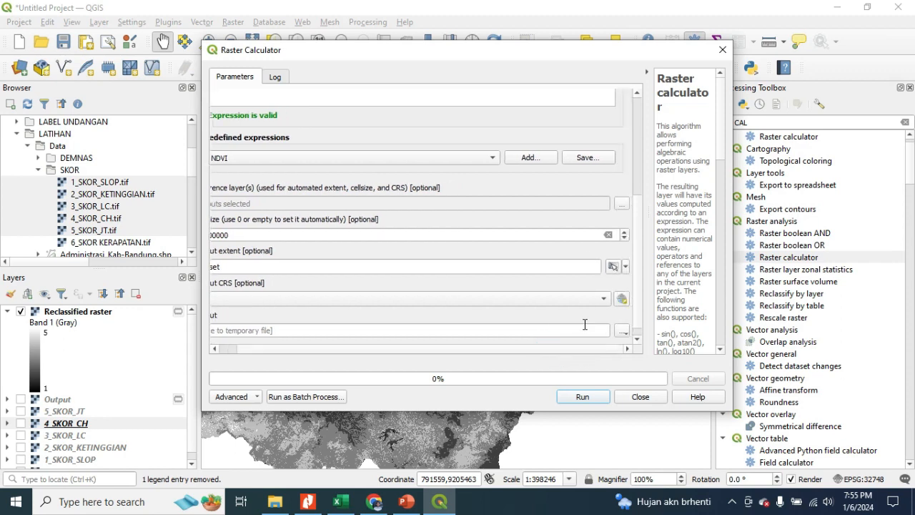
pyautogui.click(621, 204)
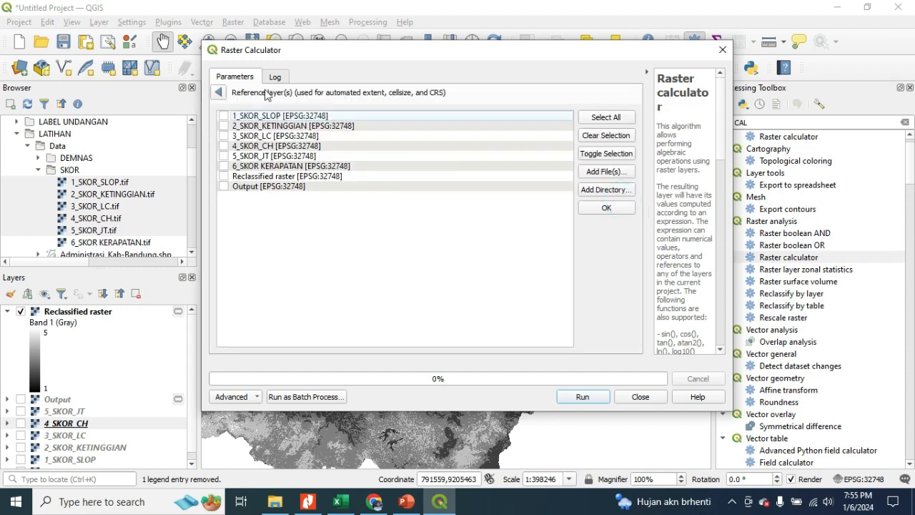
pyautogui.click(225, 116)
pyautogui.click(619, 212)
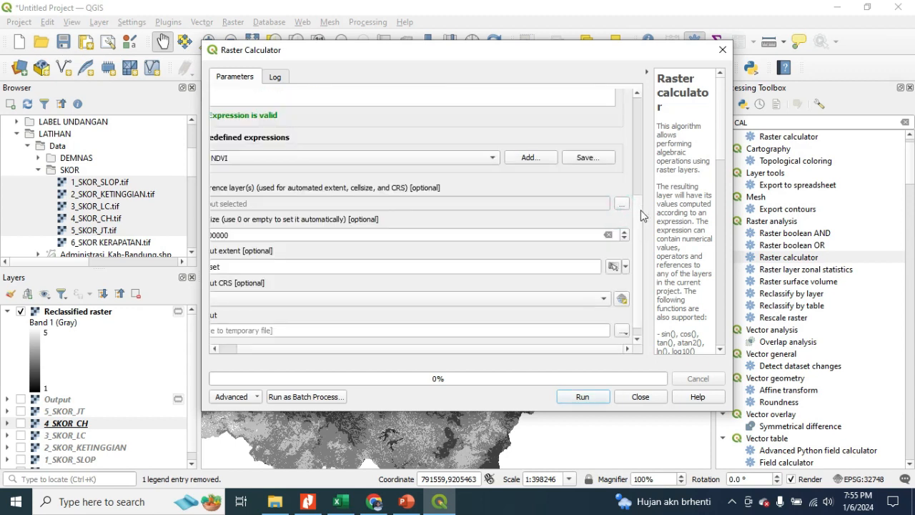
pyautogui.click(638, 210)
pyautogui.click(587, 349)
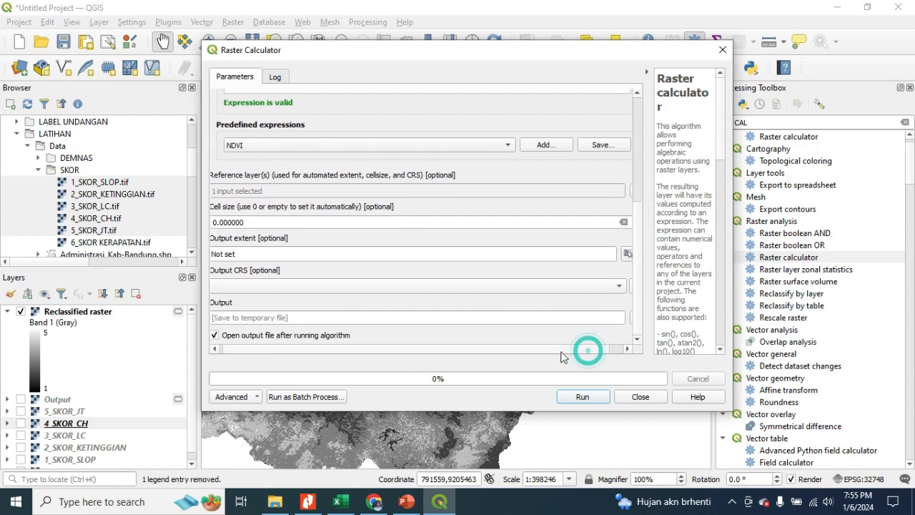
# Run the weighted calculation to a temporary output, close the calculator, and hide the Reclassified raster layer to view the new Output layer.
pyautogui.click(593, 403)
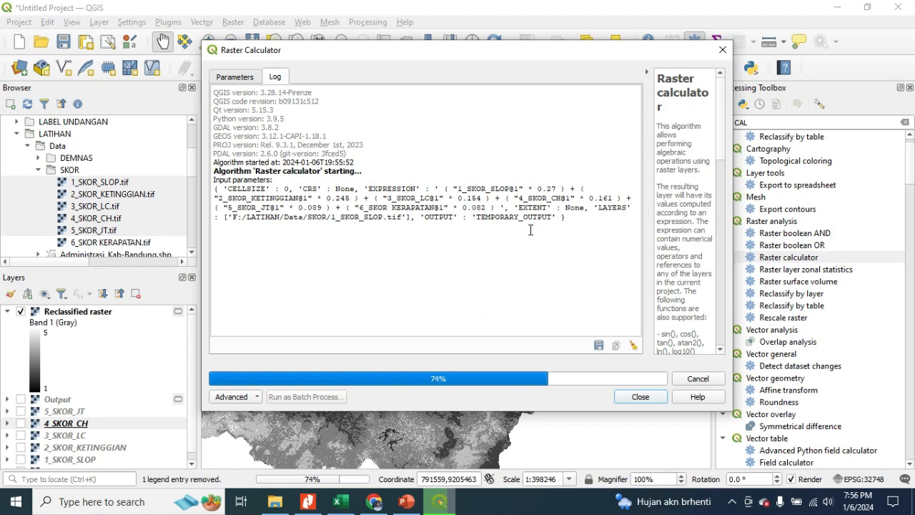
pyautogui.click(641, 397)
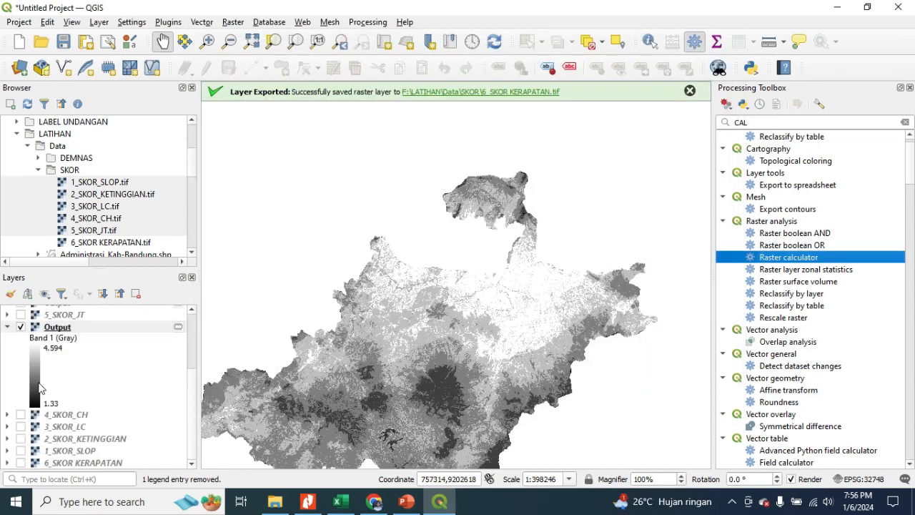
pyautogui.click(20, 312)
pyautogui.scroll(-3, 72, 386)
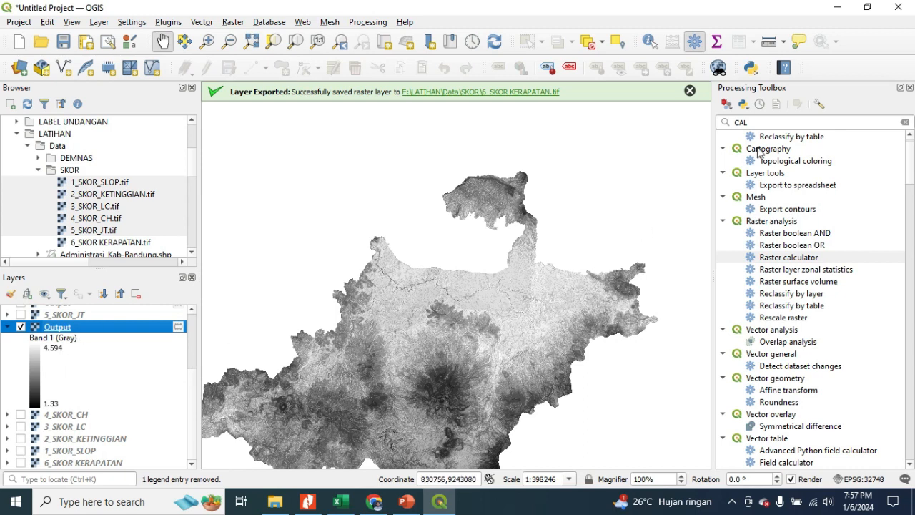
pyautogui.click(806, 140)
pyautogui.doubleClick(807, 141)
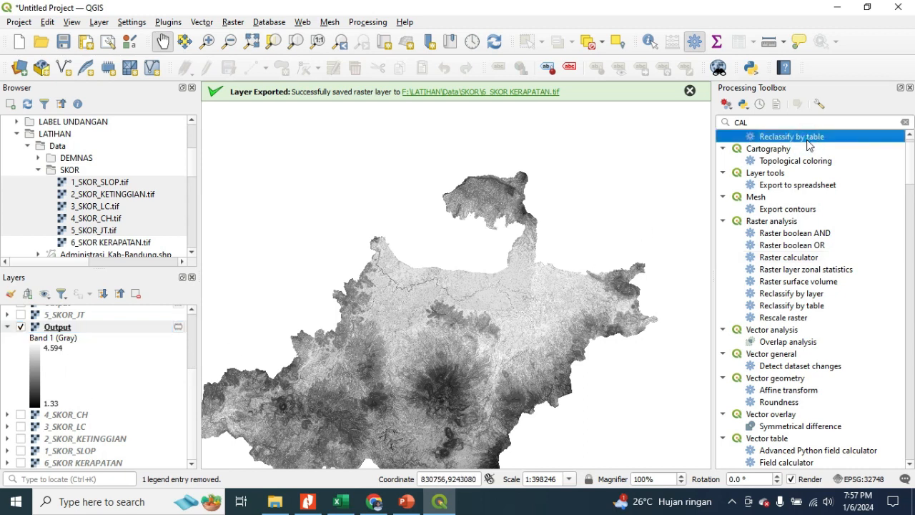
pyautogui.moveTo(540, 60); pyautogui.dragTo(643, 124)
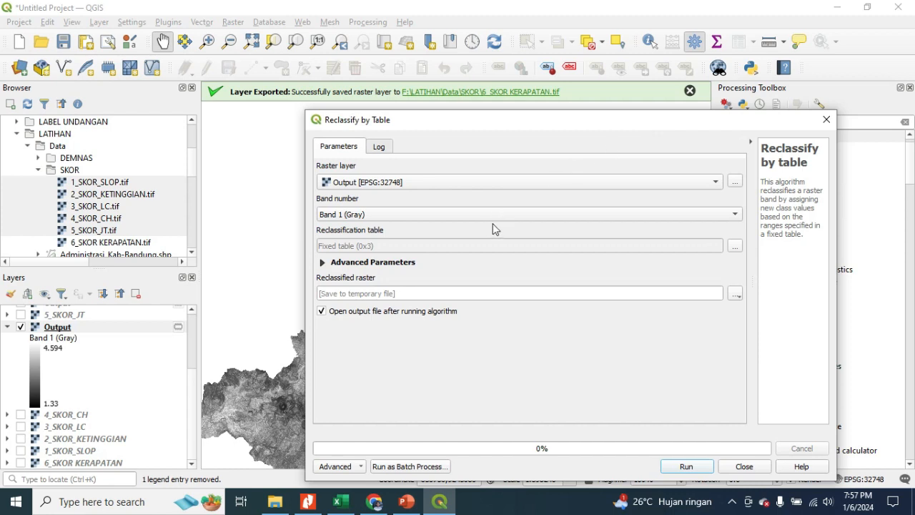
pyautogui.click(564, 185)
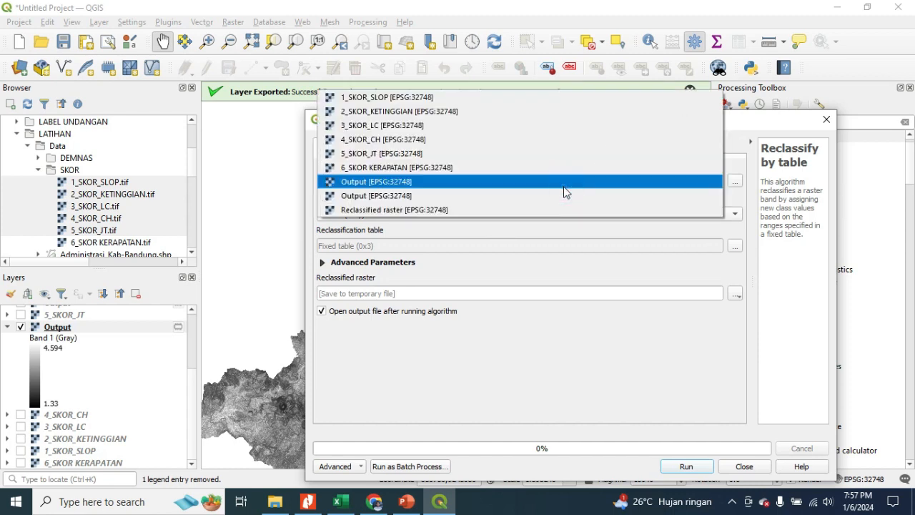
pyautogui.click(563, 187)
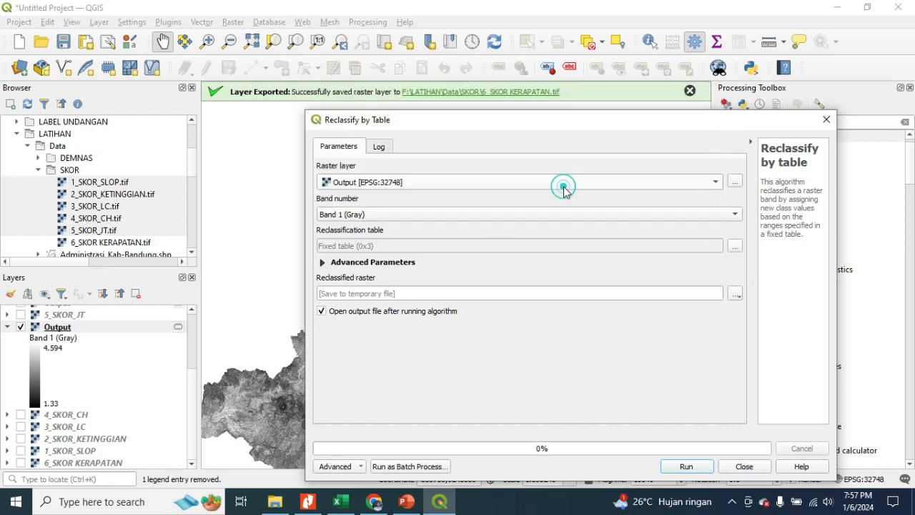
pyautogui.click(826, 120)
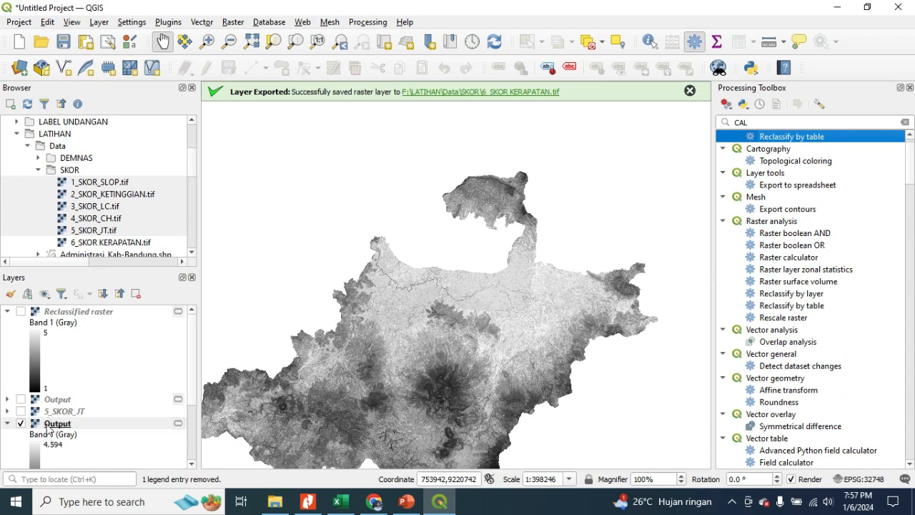
# Remove the older temporary Output layer located between Reclassified raster and 5_SKOR_JT, after displaying it to identify it.
pyautogui.click(20, 399)
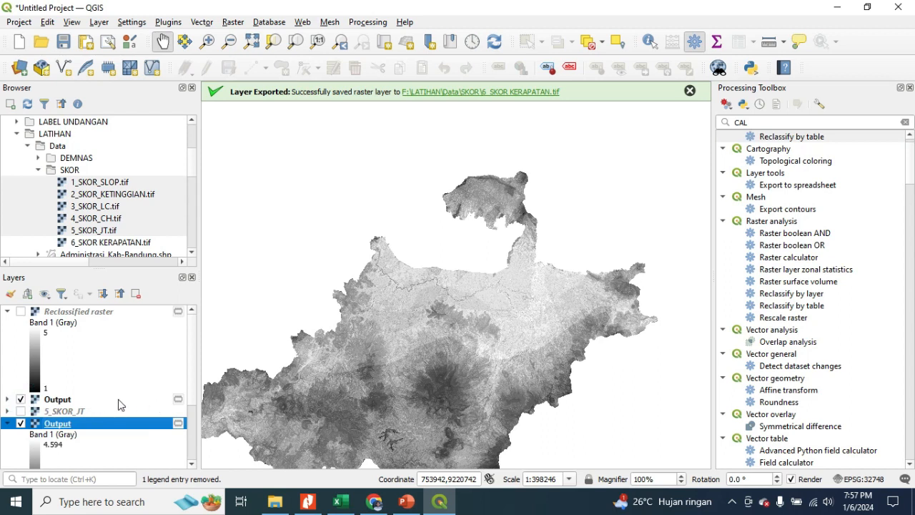
pyautogui.rightClick(71, 401)
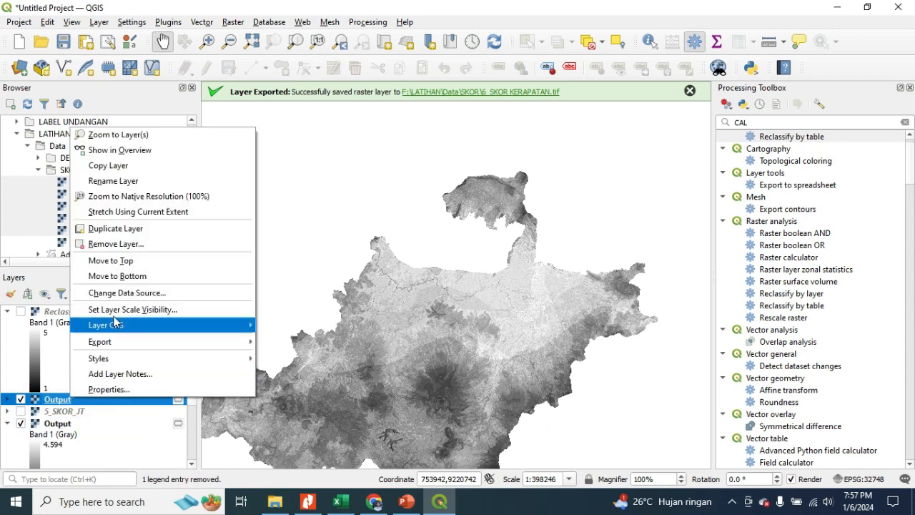
pyautogui.click(170, 250)
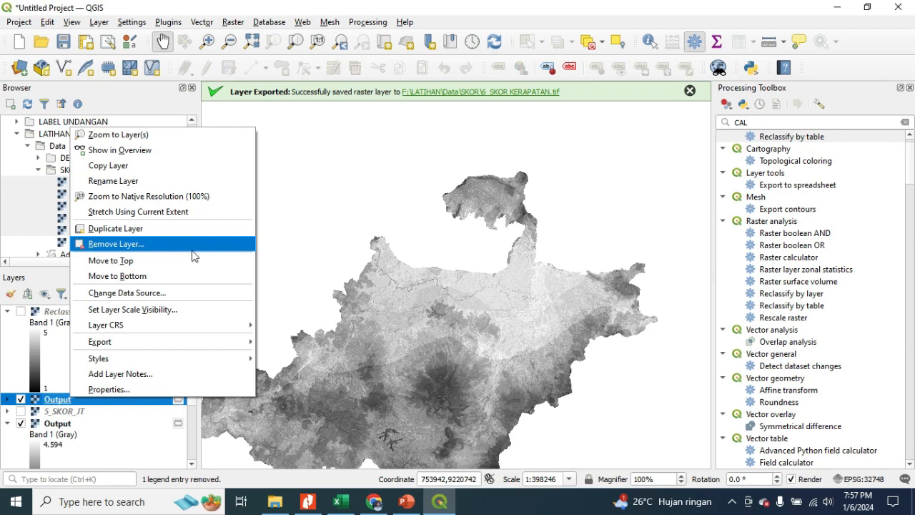
pyautogui.click(194, 256)
pyautogui.click(420, 264)
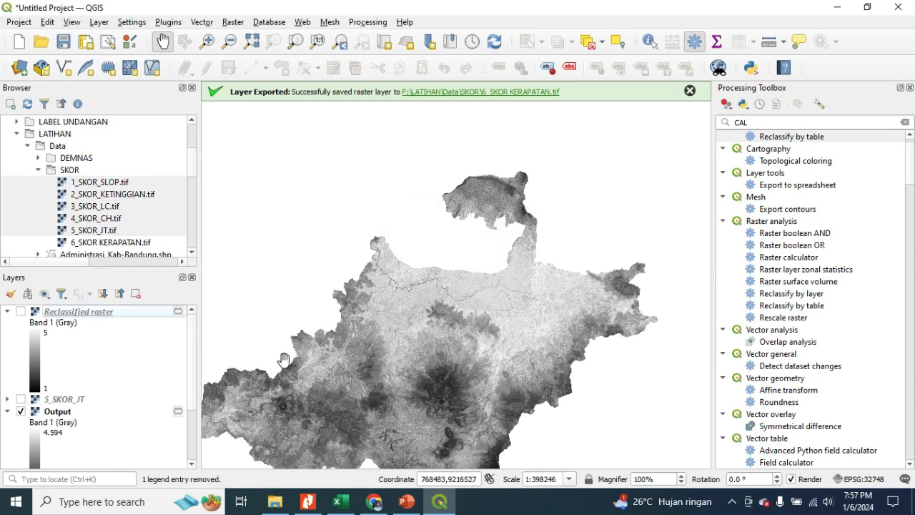
# Export the Reclassified raster layer as a GeoTIFF named SKOR GABUNG TANPA BOBOT in the SKOR folder.
pyautogui.rightClick(103, 319)
pyautogui.moveTo(254, 258)
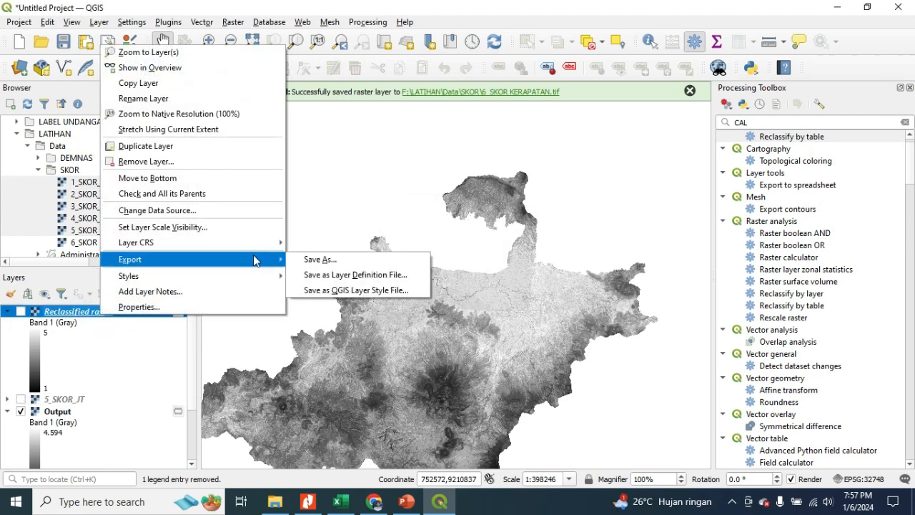
pyautogui.click(294, 263)
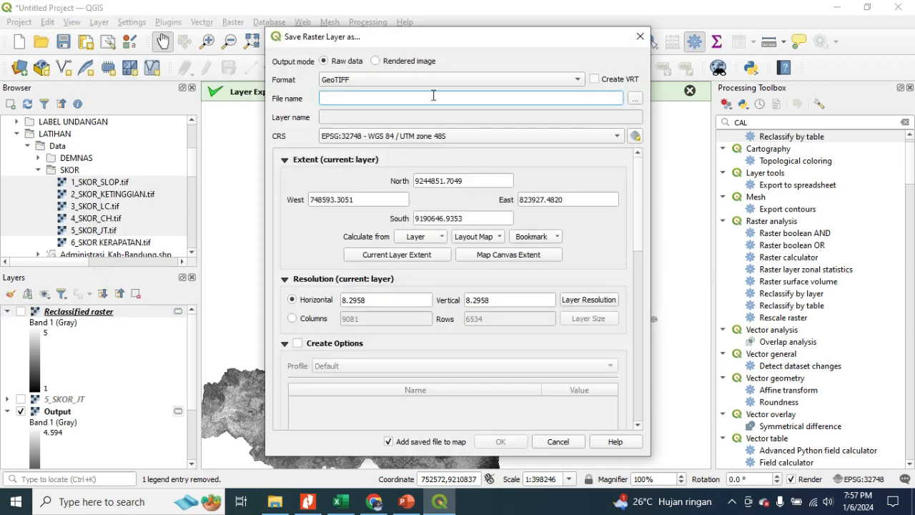
pyautogui.click(636, 98)
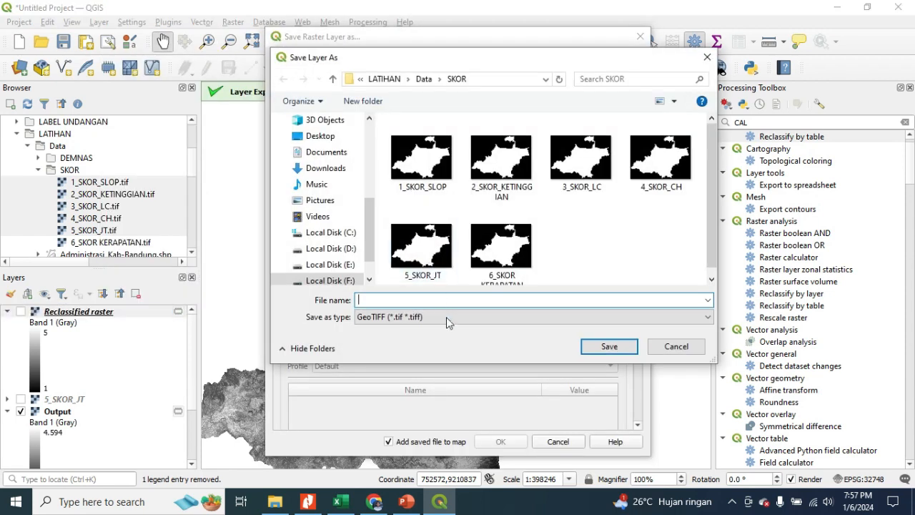
pyautogui.write('SKOR GABUNG TANPA BOBOT')
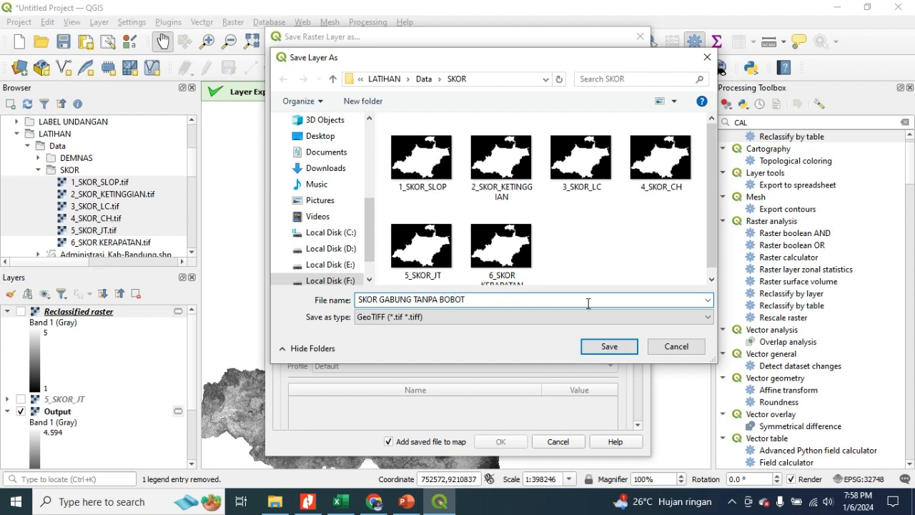
pyautogui.click(608, 346)
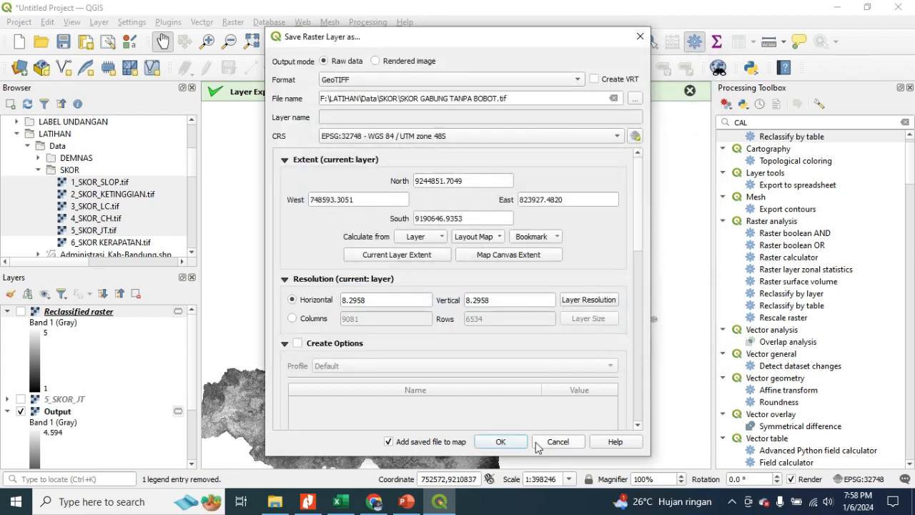
pyautogui.click(509, 442)
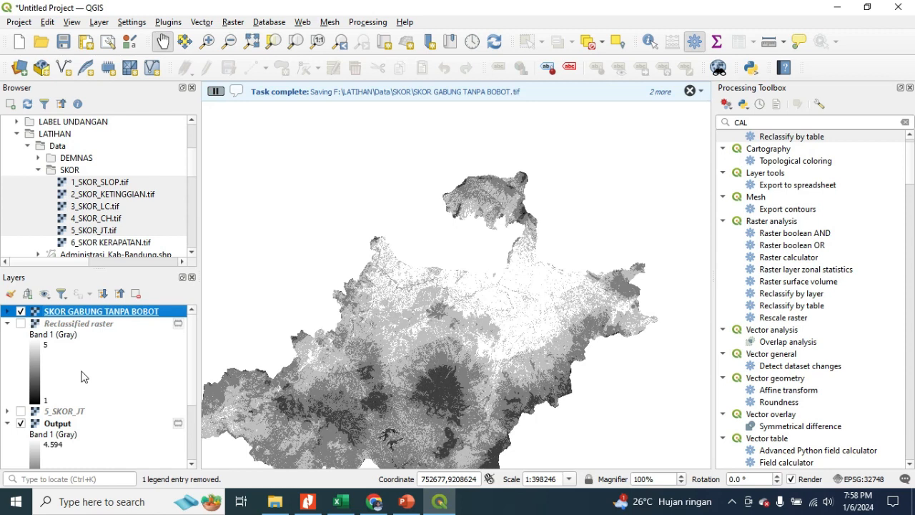
# Remove the temporary Reclassified raster layer and place the weighted Output layer directly above 5_SKOR_JT.
pyautogui.rightClick(91, 326)
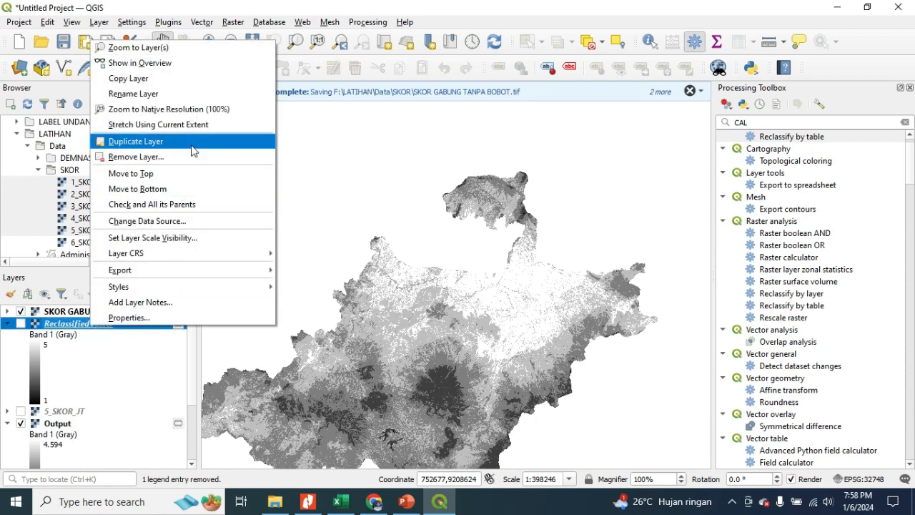
pyautogui.click(202, 156)
pyautogui.click(433, 264)
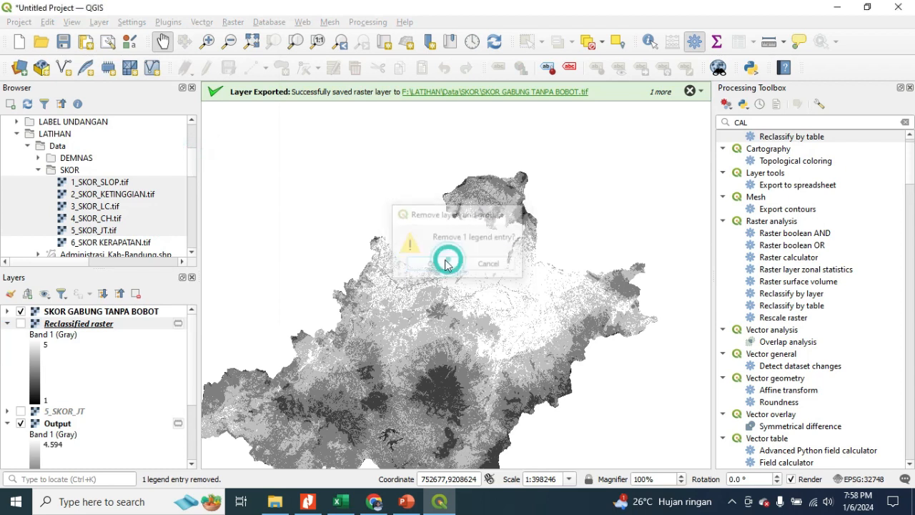
pyautogui.moveTo(52, 325); pyautogui.dragTo(54, 421)
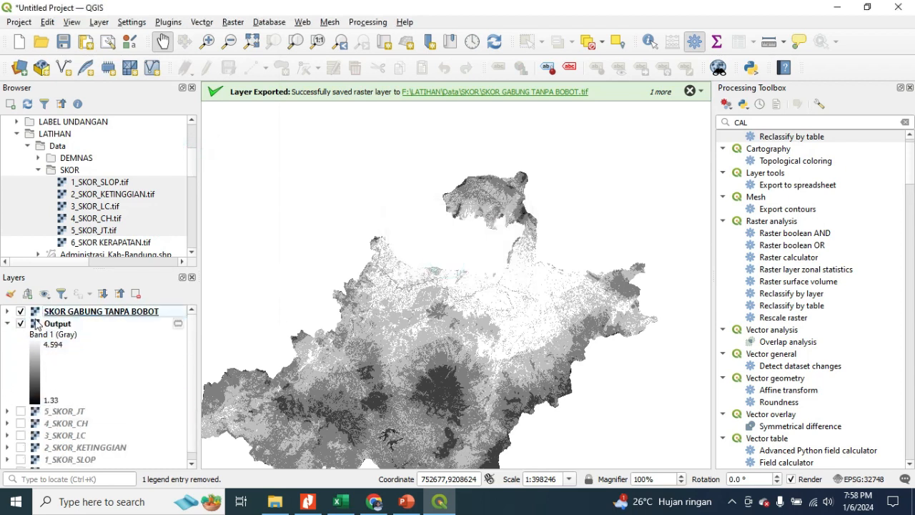
# Open Reclassify by Table for the weighted Output layer and add five empty rows to its reclassification table.
pyautogui.click(56, 324)
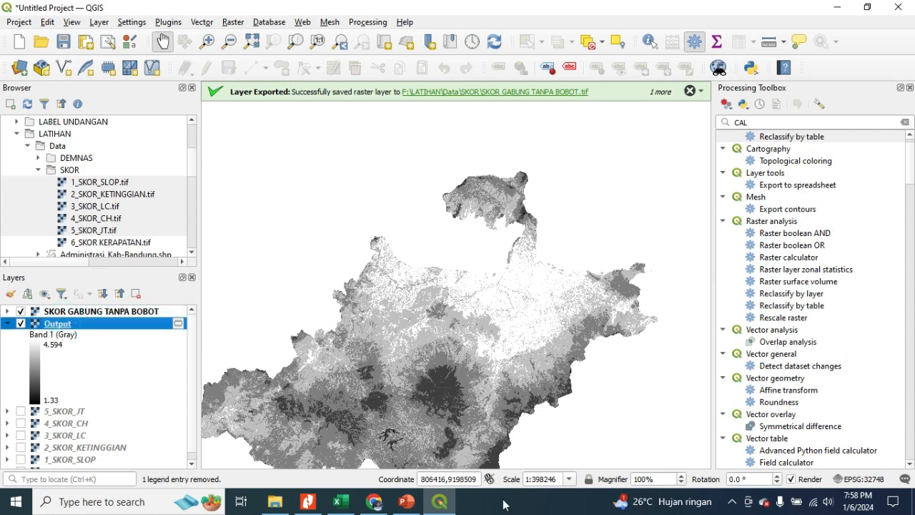
pyautogui.click(441, 500)
pyautogui.click(452, 501)
pyautogui.doubleClick(819, 136)
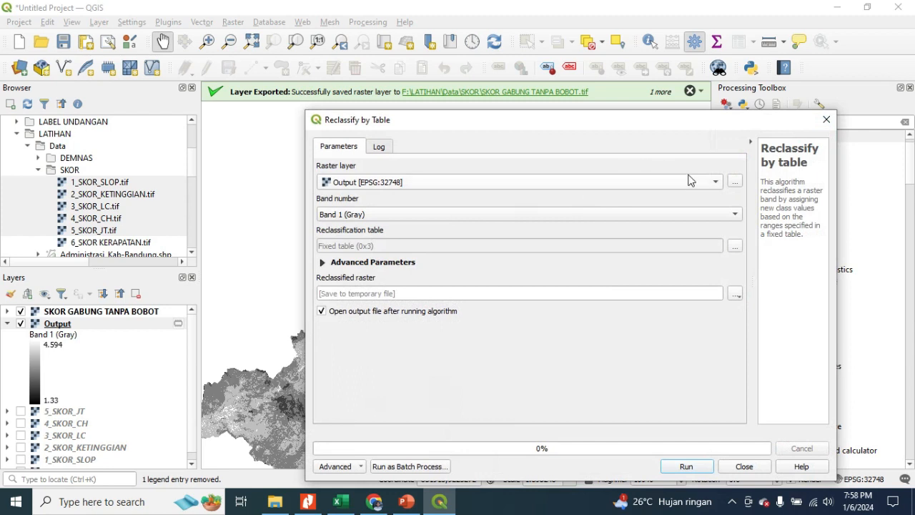
pyautogui.click(688, 181)
pyautogui.click(512, 182)
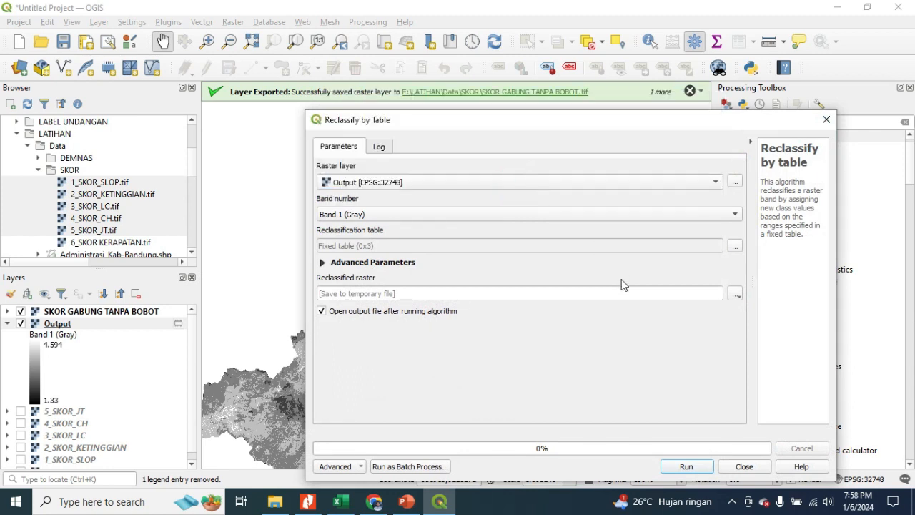
pyautogui.click(735, 246)
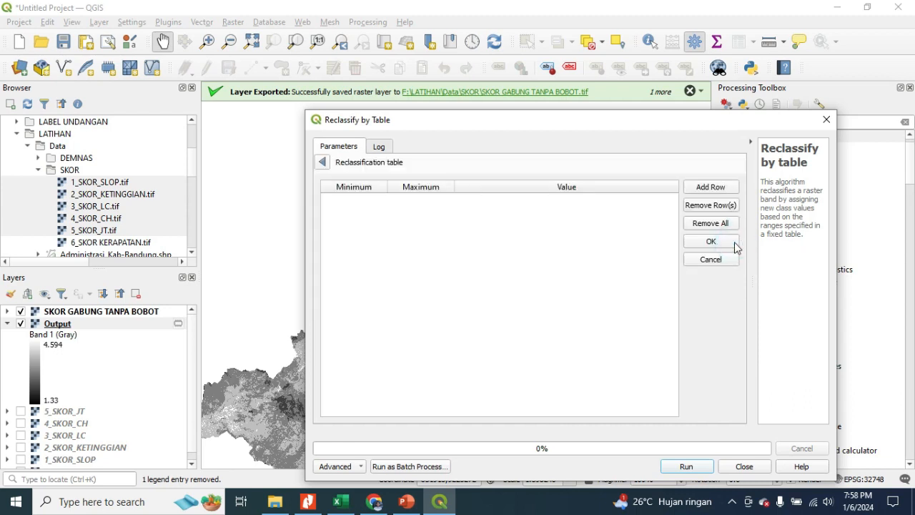
pyautogui.click(719, 187)
pyautogui.click(718, 188)
pyautogui.click(719, 187)
pyautogui.click(719, 187)
pyautogui.click(718, 187)
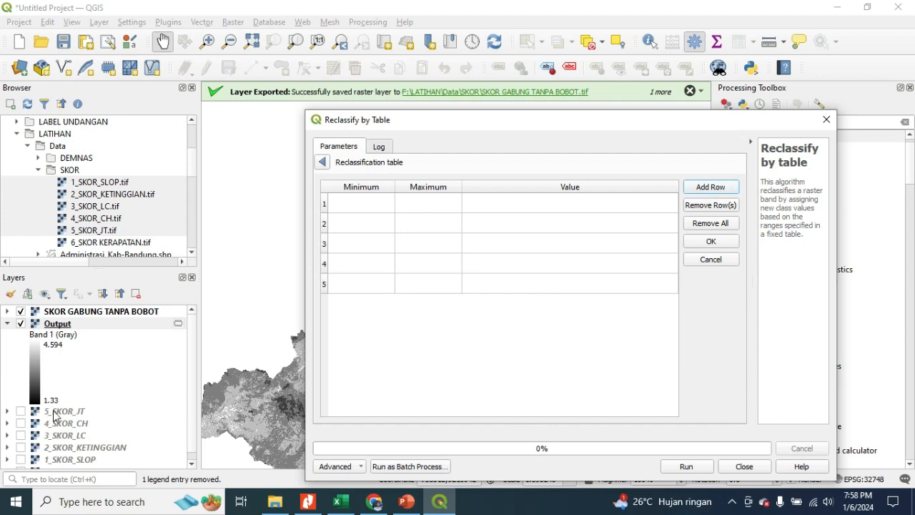
# Switch to the Excel class workbook and set the MIN value in H6 to 1.33.
pyautogui.click(343, 503)
pyautogui.click(351, 252)
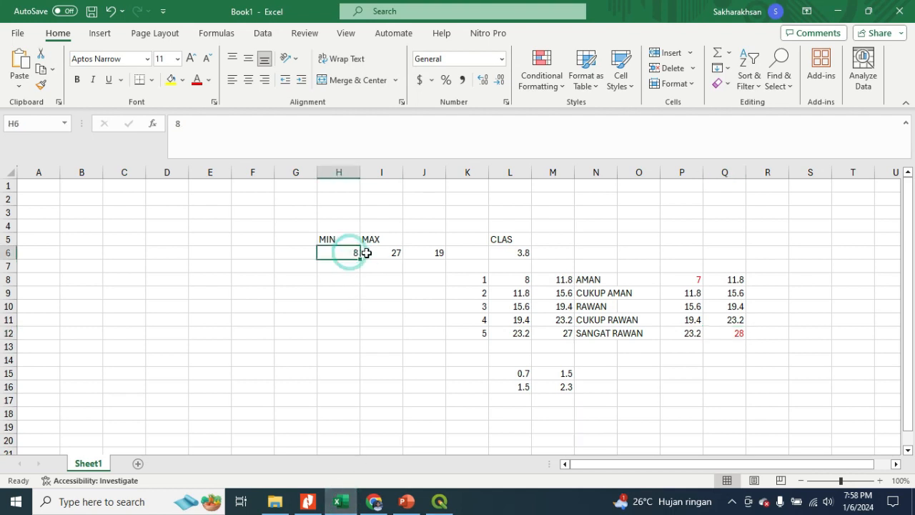
pyautogui.write('1.33')
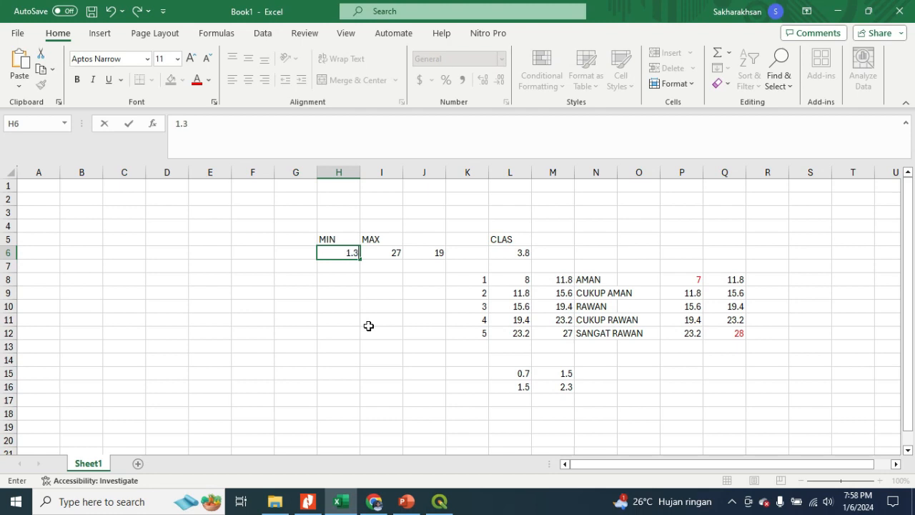
# Set the MAX value in I6 to 4.594, checking the Output layer's maximum in QGIS.
pyautogui.click(385, 256)
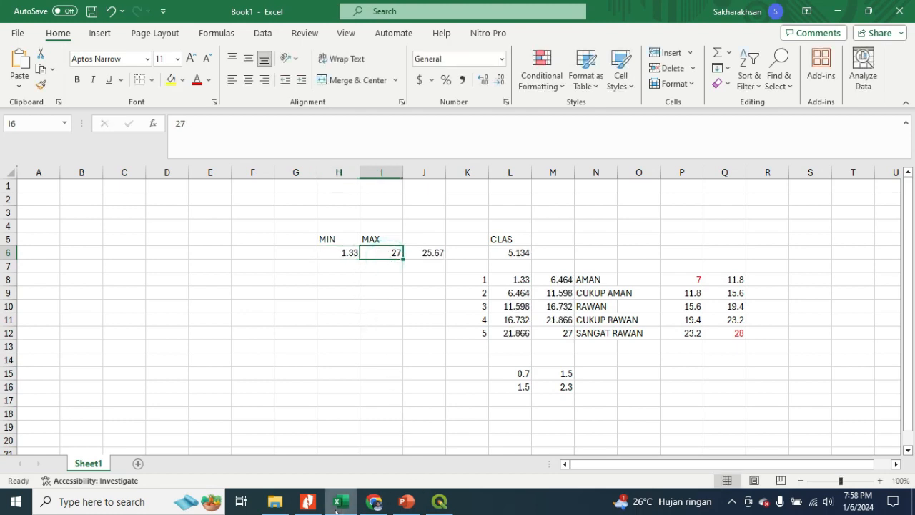
pyautogui.click(338, 504)
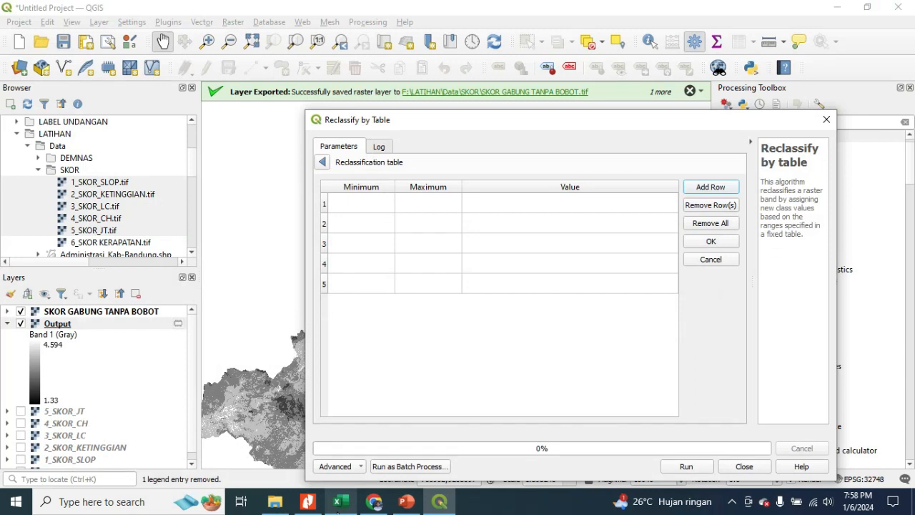
pyautogui.click(338, 504)
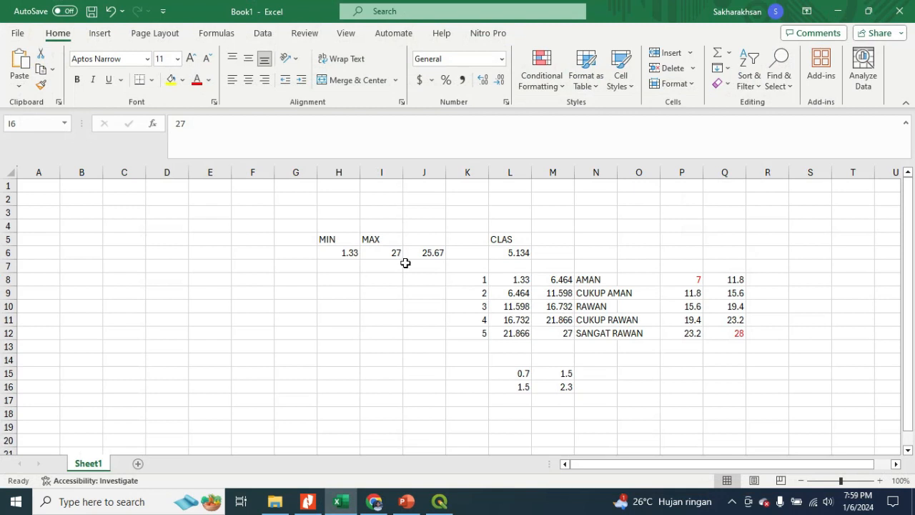
pyautogui.click(393, 253)
pyautogui.write('4')
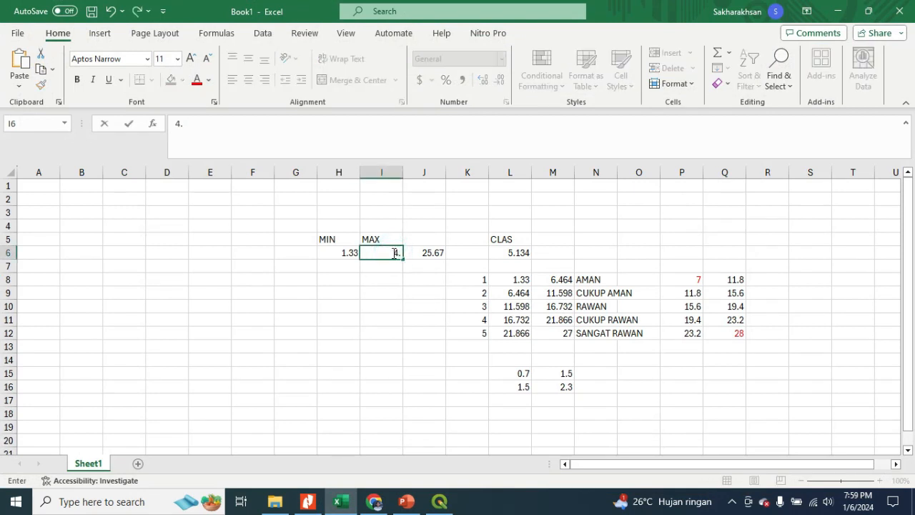
pyautogui.write('.543')
pyautogui.press('BackSpace')
pyautogui.press('BackSpace')
pyautogui.press('BackSpace')
pyautogui.write('94')
pyautogui.click(348, 321)
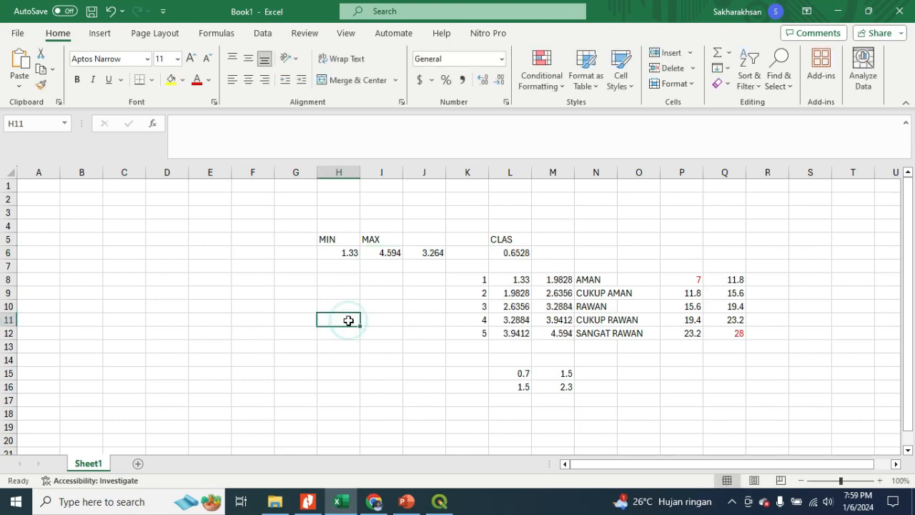
# Check the class interval and first lower-limit formulas in Excel, and clear the old adjusted ranges in P8:Q12.
pyautogui.click(438, 501)
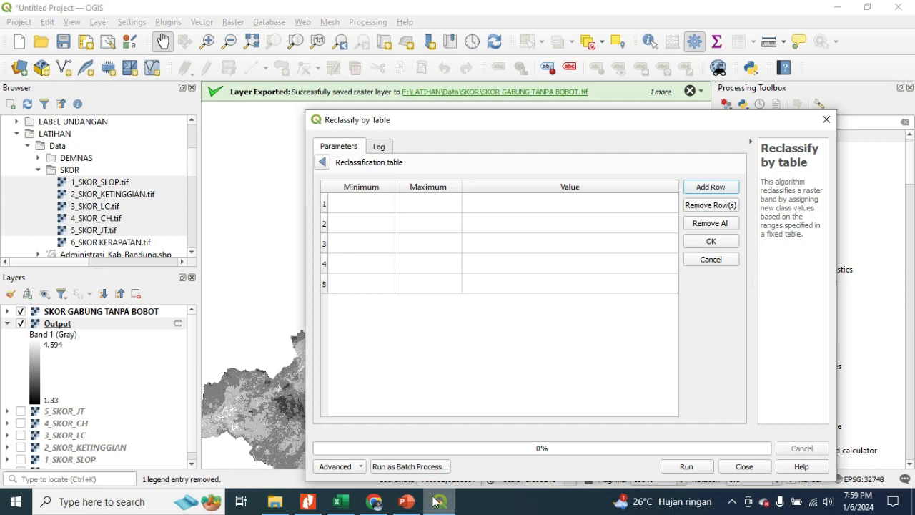
pyautogui.click(437, 501)
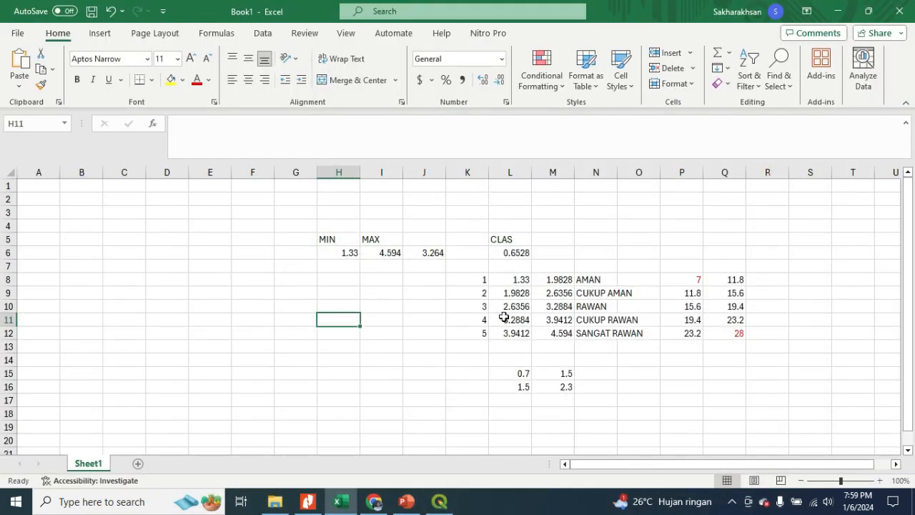
pyautogui.click(518, 255)
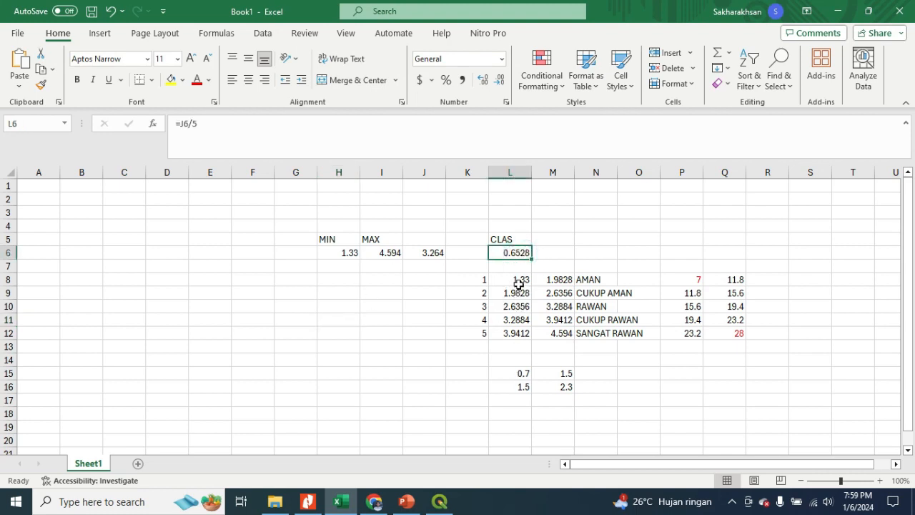
pyautogui.click(519, 281)
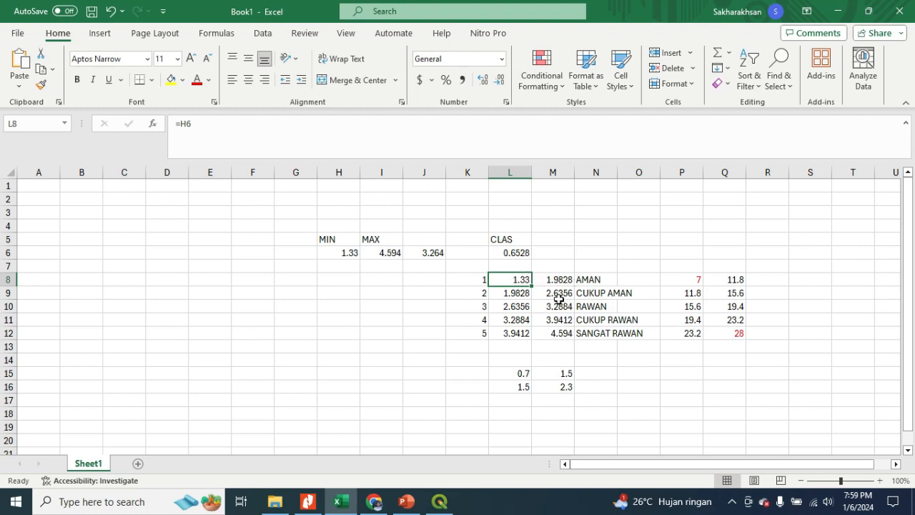
pyautogui.click(722, 357)
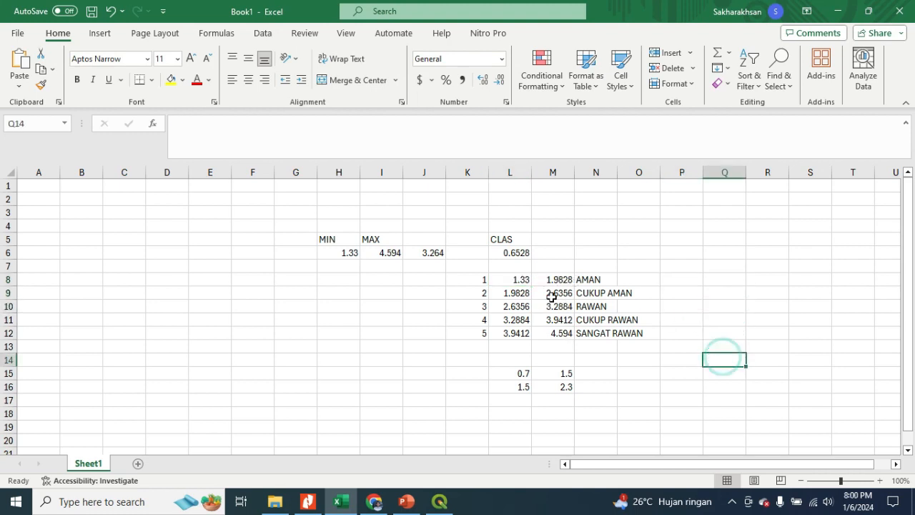
# Check the first class's lower limit in Excel, and set the first row's minimum to 1 in the QGIS reclassification table.
pyautogui.click(514, 281)
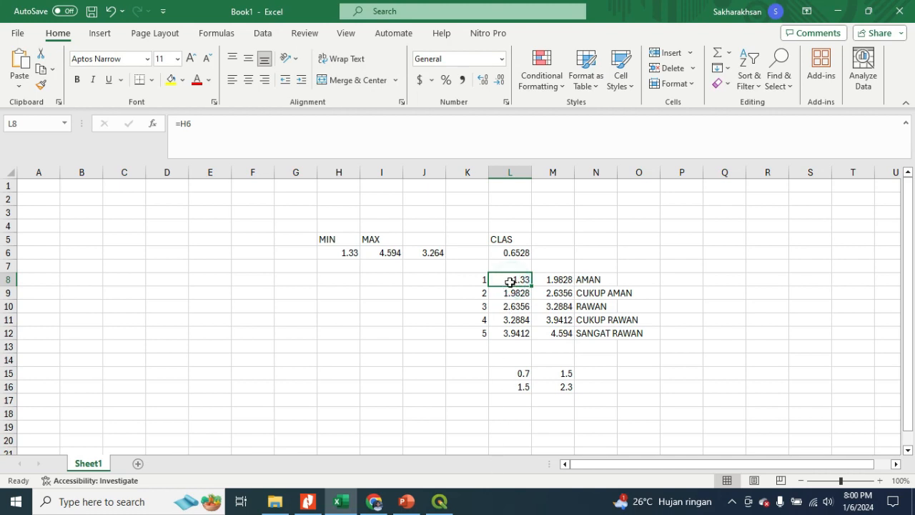
pyautogui.click(439, 500)
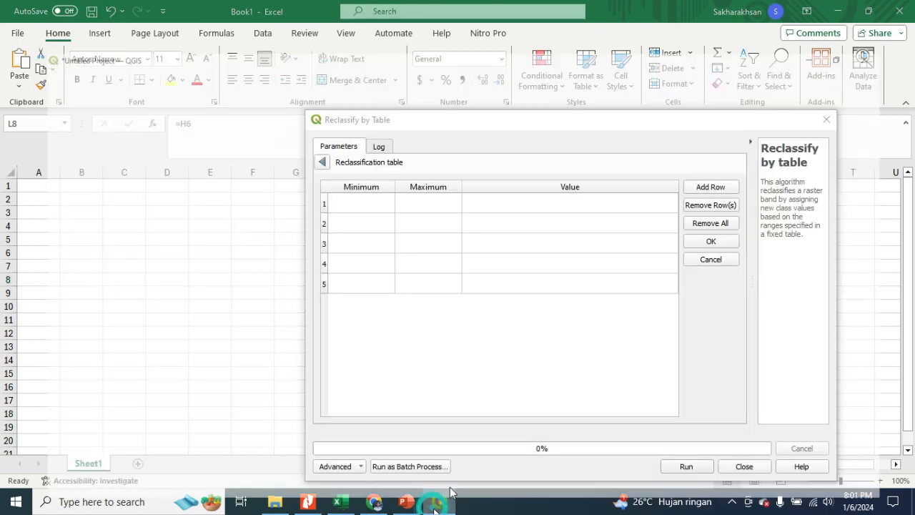
pyautogui.click(376, 204)
pyautogui.write('1')
pyautogui.press('Return')
# Set the first row's maximum to 1.9828, consulting the Excel class limits.
pyautogui.click(441, 502)
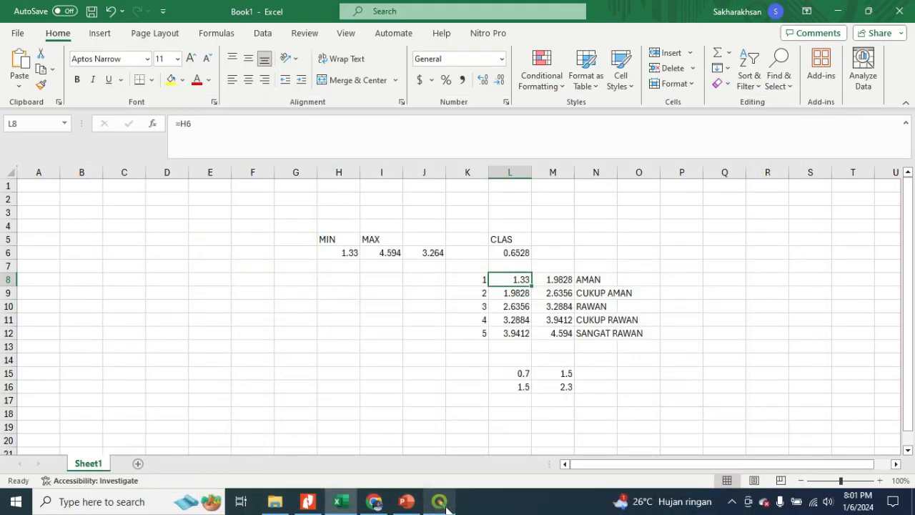
pyautogui.click(443, 505)
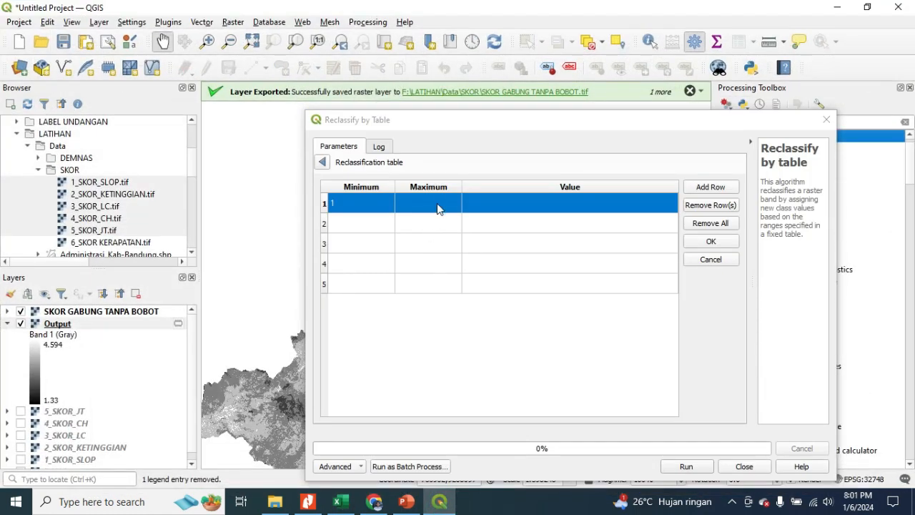
pyautogui.click(438, 205)
pyautogui.write('1.98')
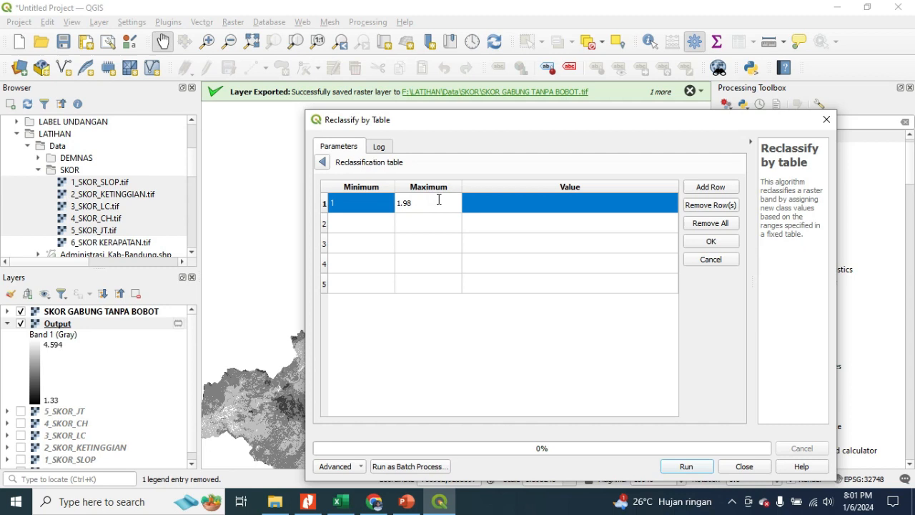
pyautogui.click(442, 494)
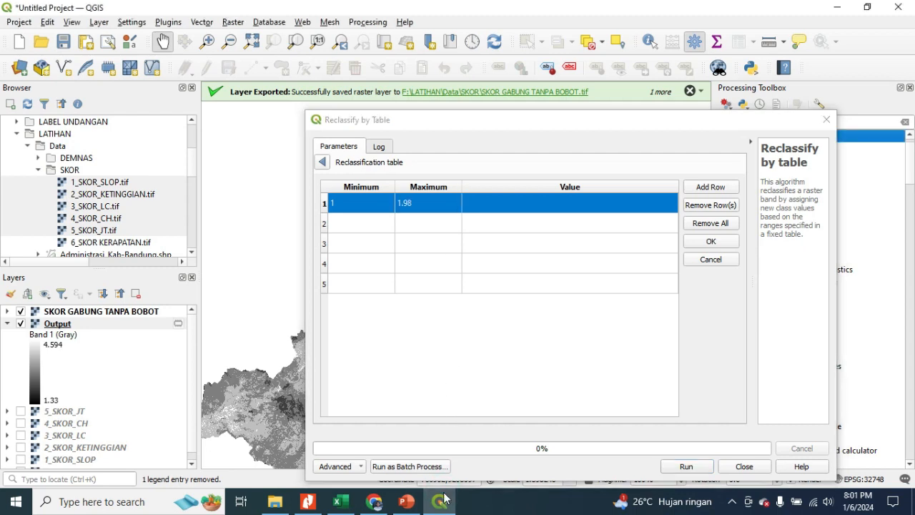
pyautogui.click(349, 503)
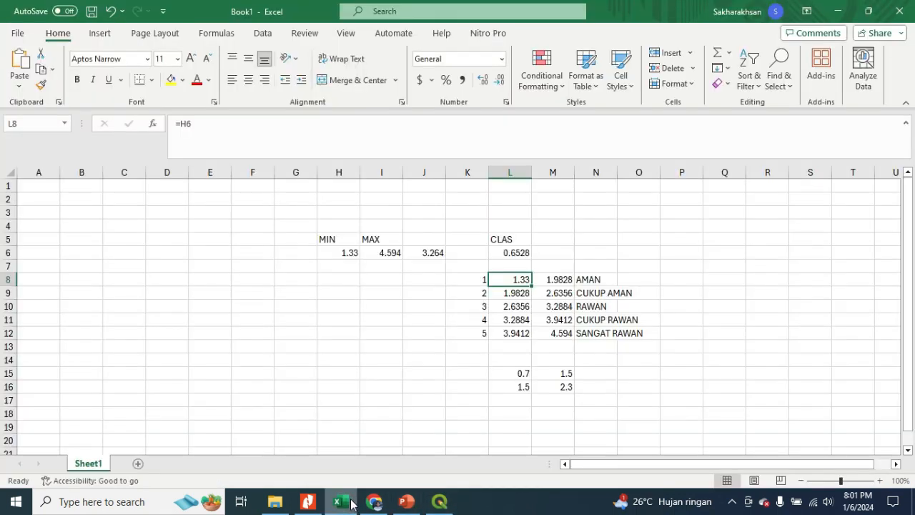
pyautogui.click(350, 503)
pyautogui.doubleClick(441, 195)
pyautogui.click(441, 196)
pyautogui.write('28')
# Fill the second row's range with minimum 1.9828 and maximum 2.6356 from the Excel class table.
pyautogui.click(374, 228)
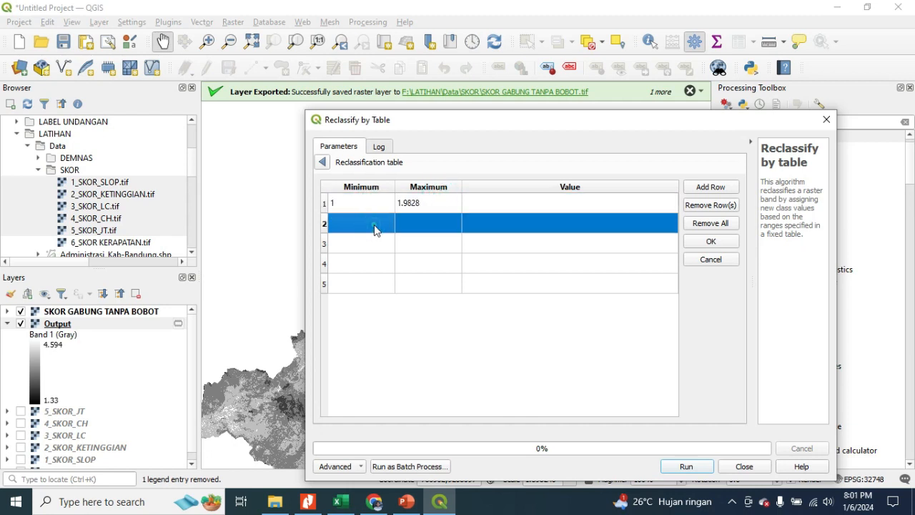
pyautogui.click(406, 502)
pyautogui.click(347, 503)
pyautogui.click(346, 504)
pyautogui.doubleClick(429, 223)
pyautogui.write('2.6')
pyautogui.click(344, 502)
pyautogui.click(345, 502)
pyautogui.write('36')
pyautogui.doubleClick(376, 225)
pyautogui.write('1.9828')
# Fill the third row's range with minimum 2.6356 and maximum 3.2884 from the Excel class table.
pyautogui.click(380, 245)
pyautogui.click(338, 502)
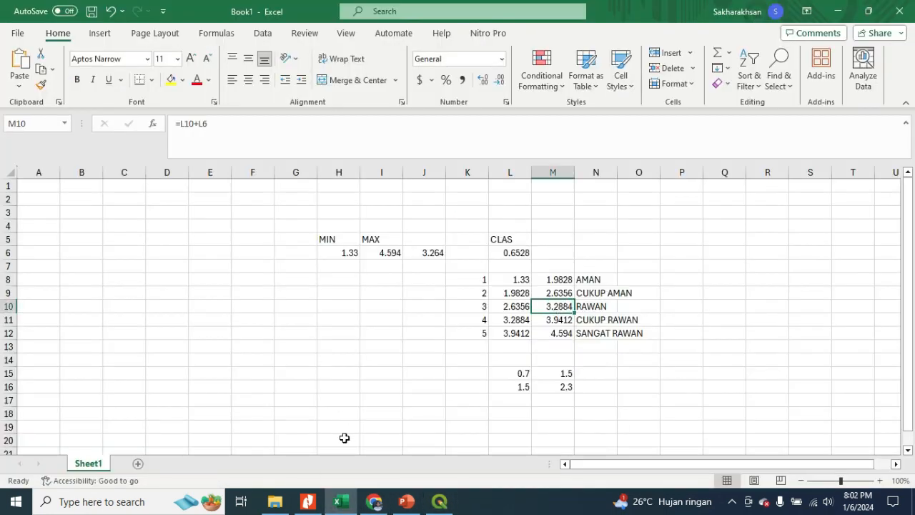
pyautogui.click(337, 501)
pyautogui.doubleClick(428, 243)
pyautogui.write('3.8824')
pyautogui.press('Return')
pyautogui.click(433, 241)
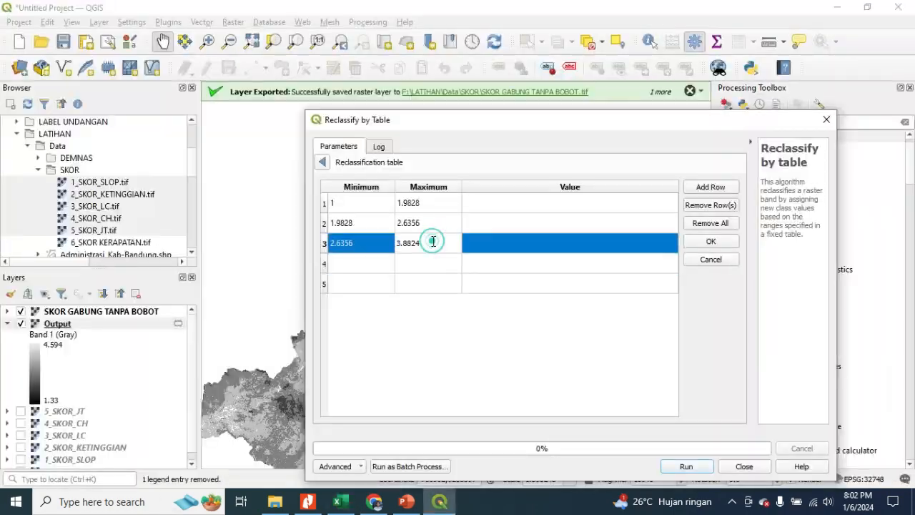
pyautogui.doubleClick(383, 265)
pyautogui.write('3.884')
pyautogui.press('Return')
# Copy the third row's maximum, 3.2884, into the fourth row's minimum, and set the fourth row's maximum to 3.9412.
pyautogui.doubleClick(418, 244)
pyautogui.hotkey('ctrl', 'c')
pyautogui.doubleClick(384, 263)
pyautogui.hotkey('ctrl', 'v')
pyautogui.press('Return')
pyautogui.click(338, 502)
pyautogui.click(338, 502)
pyautogui.doubleClick(427, 263)
pyautogui.write('3.9412')
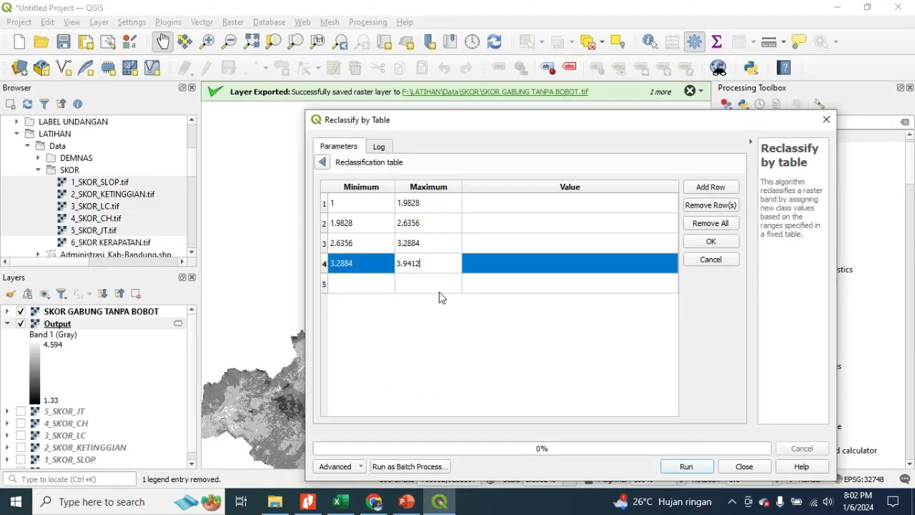
pyautogui.press('Return')
# Set the fifth row's minimum to 3.9412 and its maximum to 4.6.
pyautogui.doubleClick(361, 284)
pyautogui.hotkey('ctrl', 'v')
pyautogui.press('Return')
pyautogui.doubleClick(419, 286)
pyautogui.write('4.6')
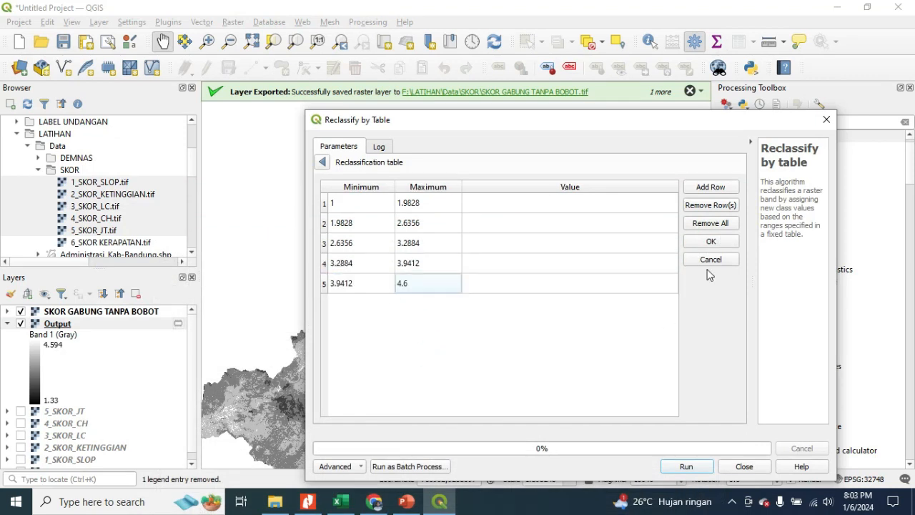
# Assign the output values 1, 2, 3, 4 and 5 to the five rows in order.
pyautogui.doubleClick(588, 204)
pyautogui.write('1')
pyautogui.doubleClick(586, 222)
pyautogui.write('2')
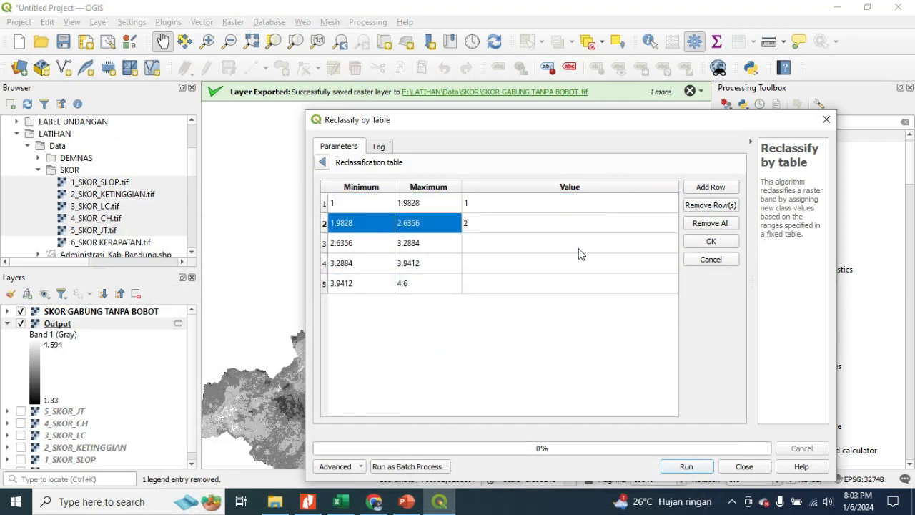
pyautogui.doubleClick(579, 245)
pyautogui.write('3')
pyautogui.press('Return')
pyautogui.doubleClick(575, 263)
pyautogui.write('4')
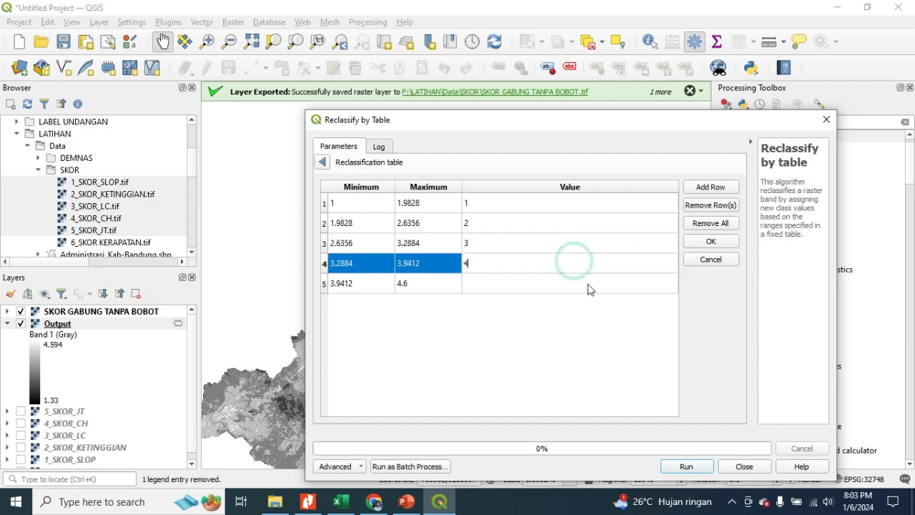
pyautogui.doubleClick(587, 286)
pyautogui.write('5')
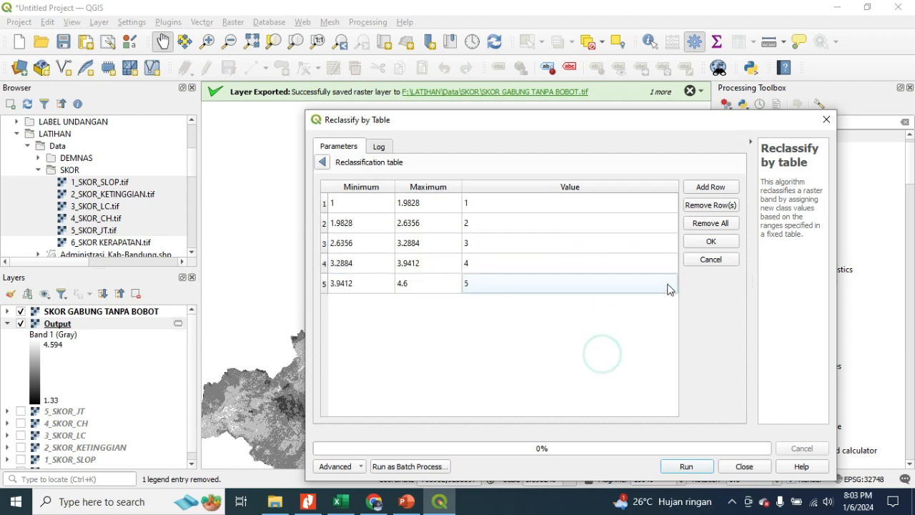
# Accept the reclassification table, run Reclassify by Table on the Output layer and close the tool.
pyautogui.click(710, 241)
pyautogui.click(679, 467)
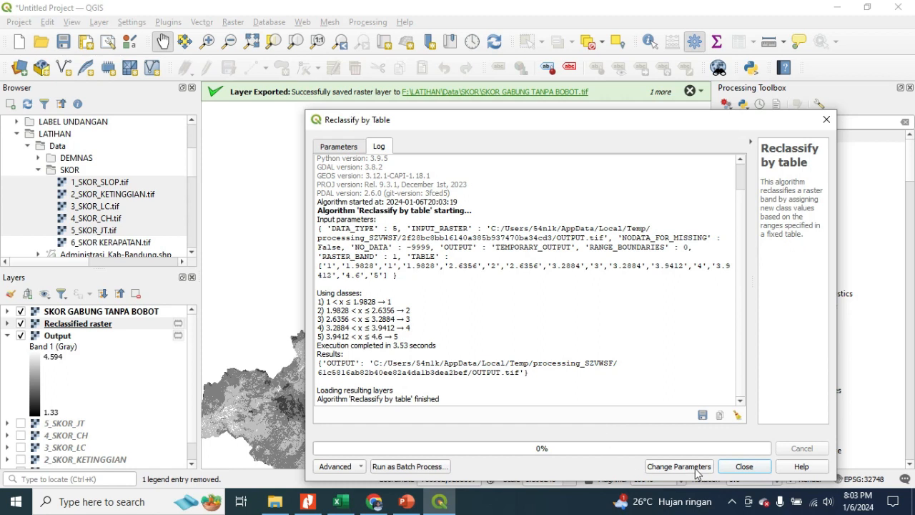
pyautogui.click(750, 468)
# Hide the Output layer and expand the Reclassified raster's legend to inspect its value range.
pyautogui.click(7, 339)
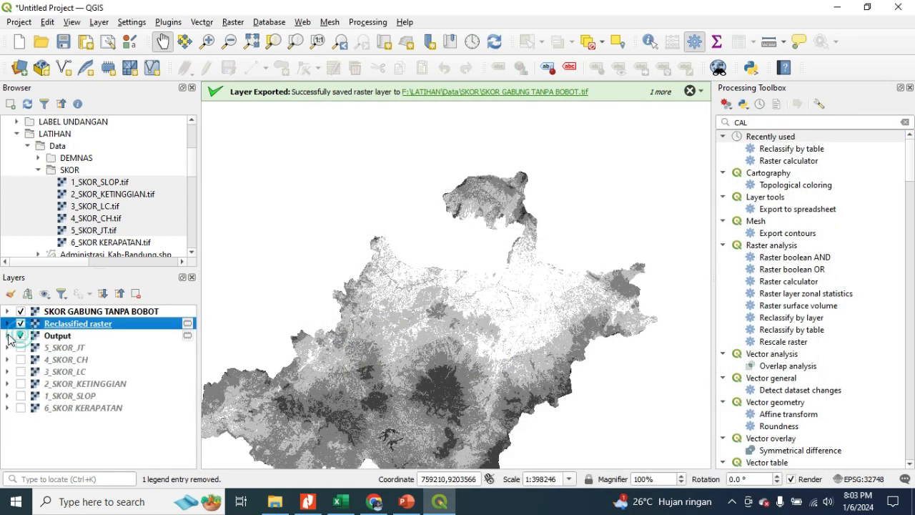
pyautogui.click(22, 336)
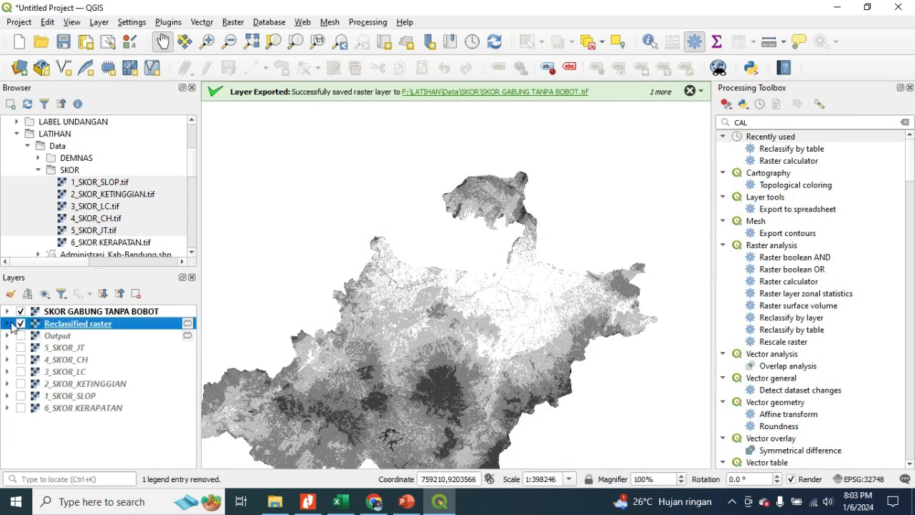
pyautogui.click(7, 323)
pyautogui.click(58, 337)
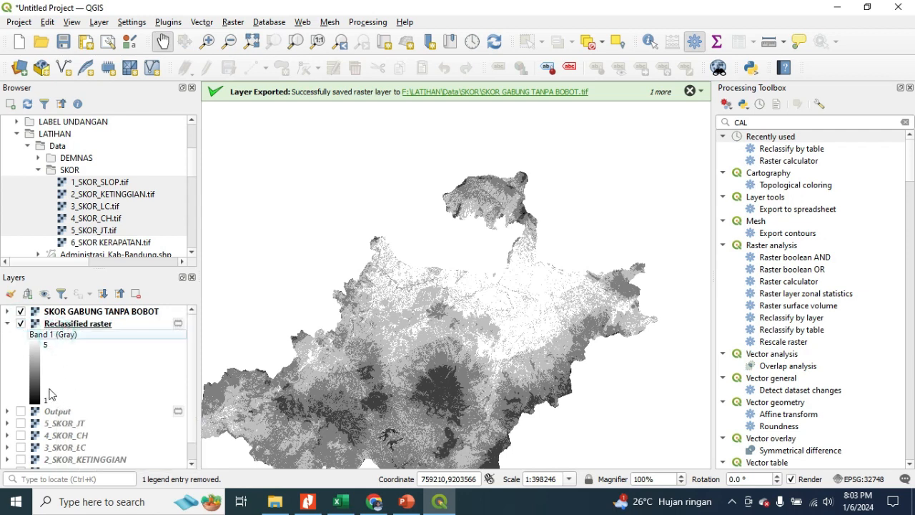
pyautogui.click(49, 348)
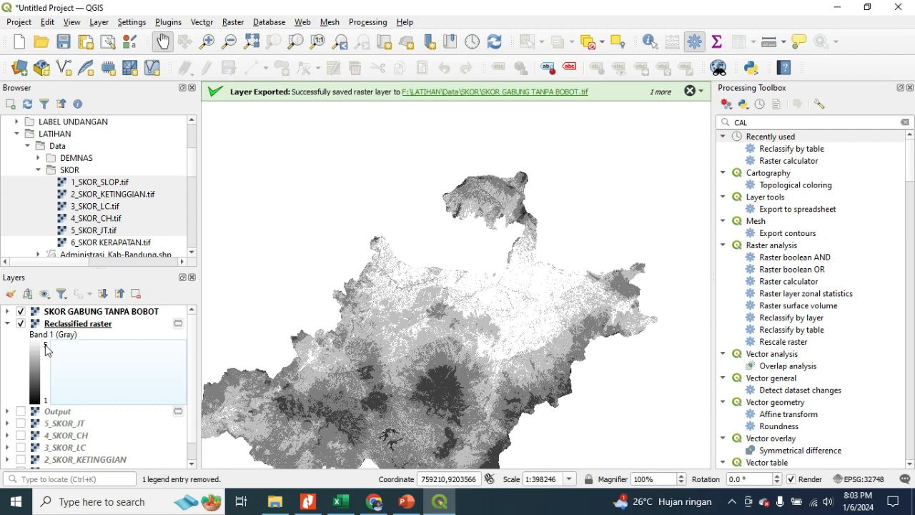
# Set the Reclassified raster's symbology to Paletted/Unique values with the RdYlGn color ramp.
pyautogui.rightClick(81, 326)
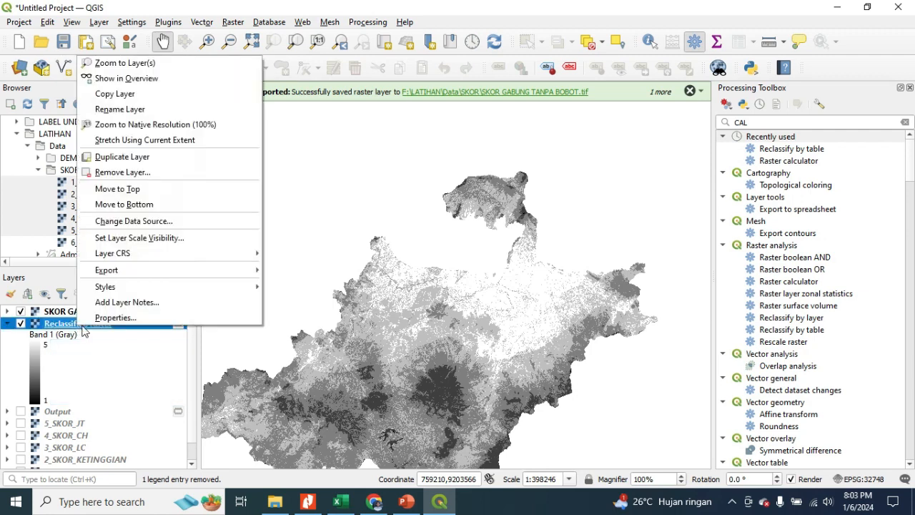
pyautogui.click(175, 318)
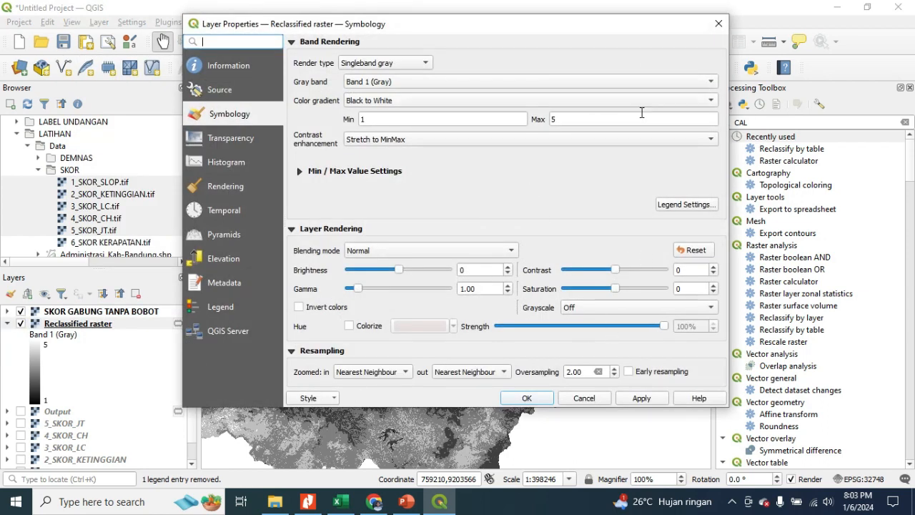
pyautogui.click(414, 62)
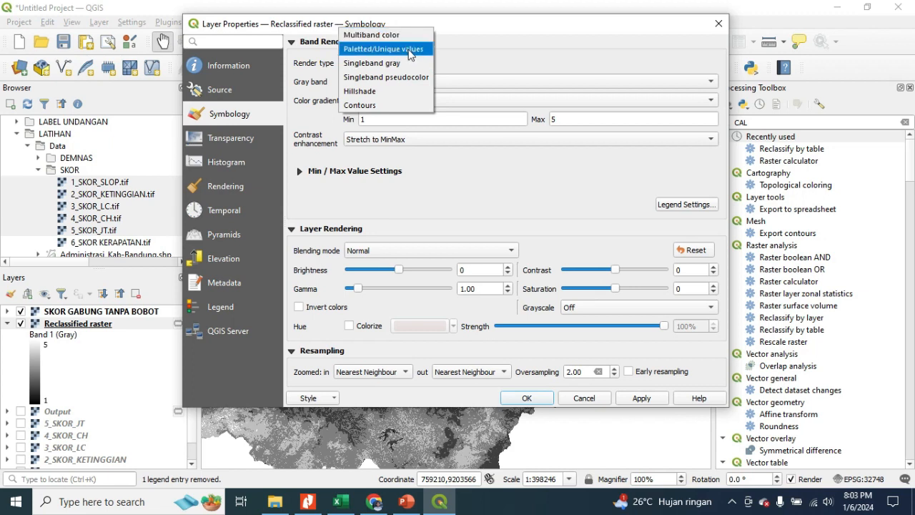
pyautogui.click(408, 48)
pyautogui.click(701, 100)
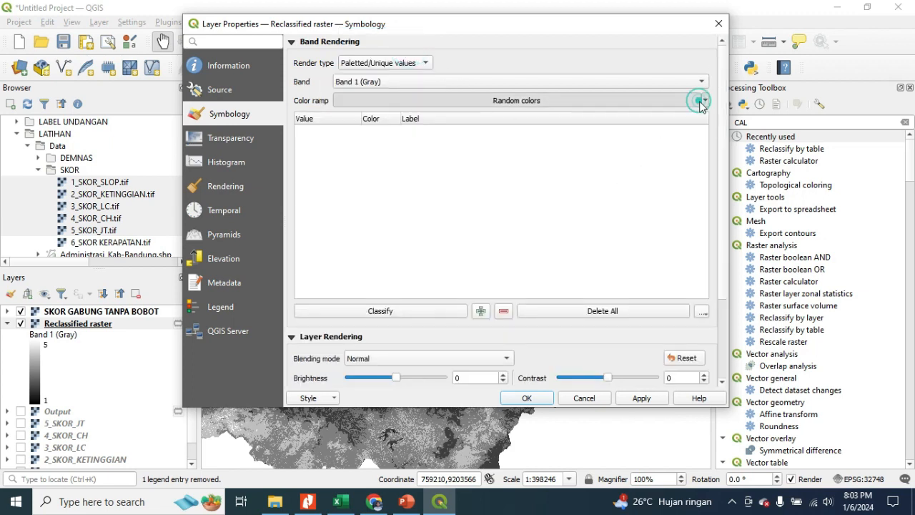
pyautogui.moveTo(468, 351)
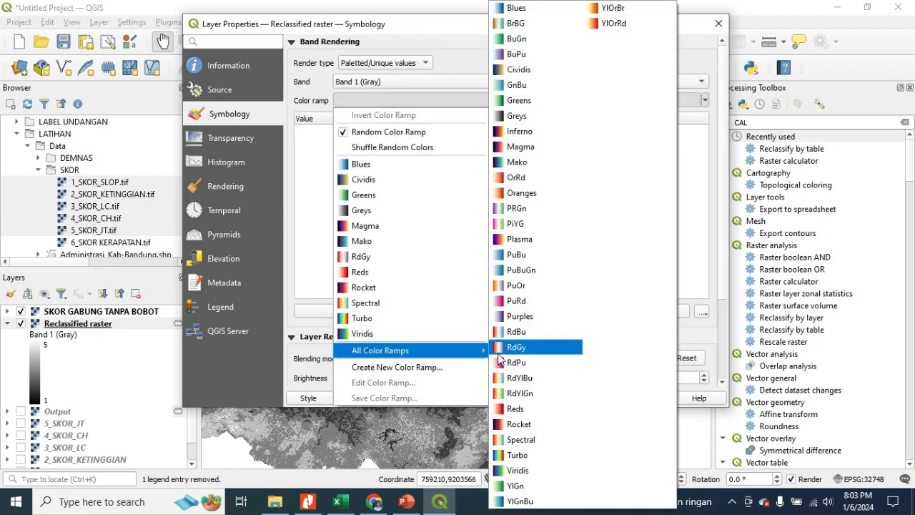
pyautogui.click(530, 393)
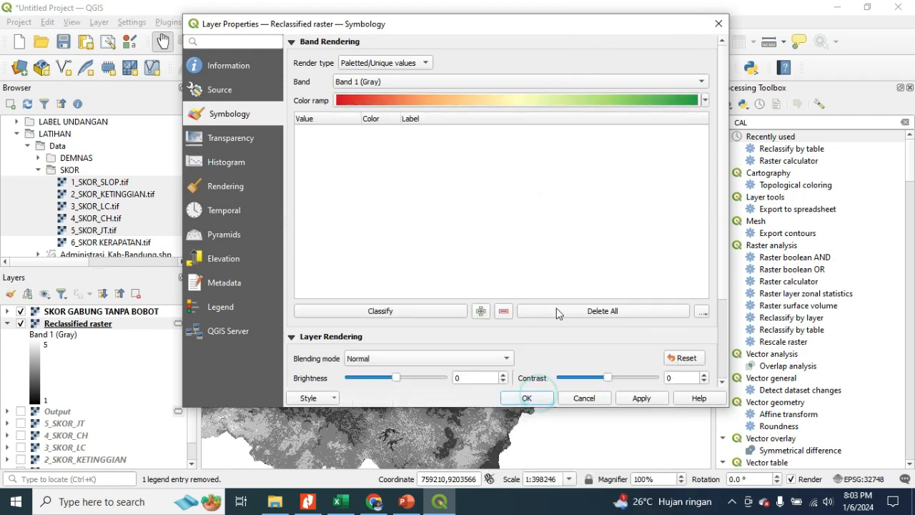
# Classify the raster's unique values and remove all entries from 4.656 through 11303.8.
pyautogui.click(429, 311)
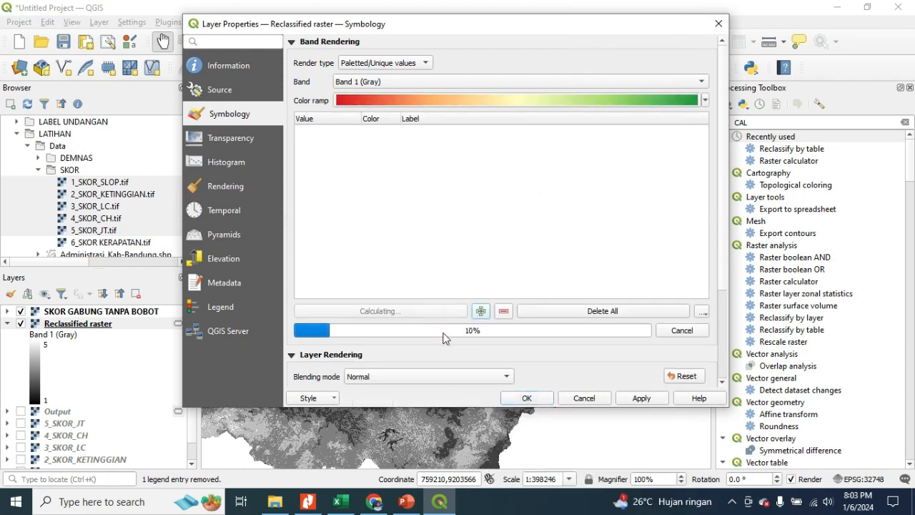
pyautogui.scroll(-5, 422, 274)
pyautogui.scroll(5, 422, 274)
pyautogui.click(399, 258)
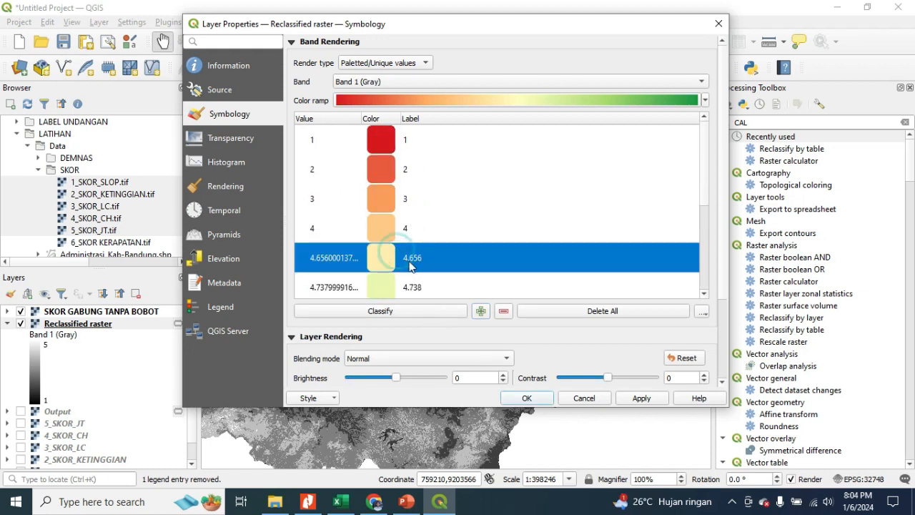
pyautogui.scroll(-3, 407, 271)
pyautogui.keyDown('shift'); pyautogui.click(411, 265); pyautogui.keyUp('shift')
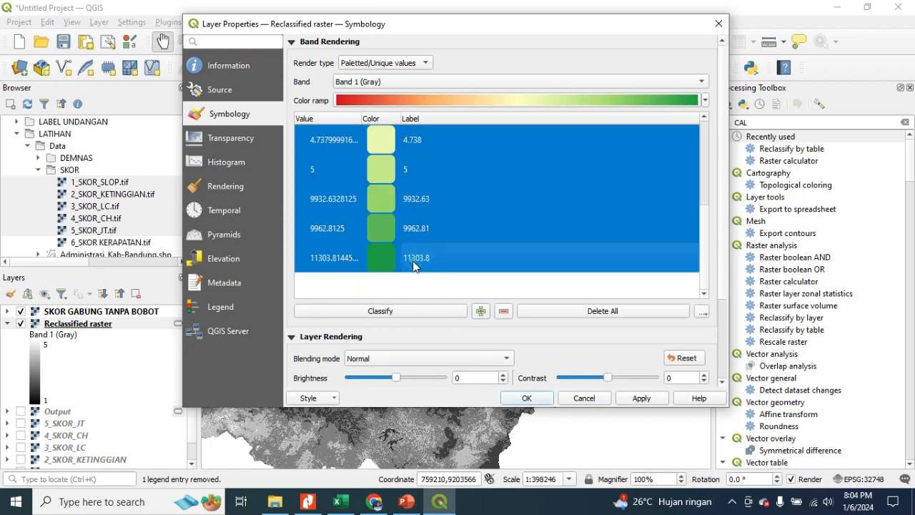
pyautogui.click(504, 313)
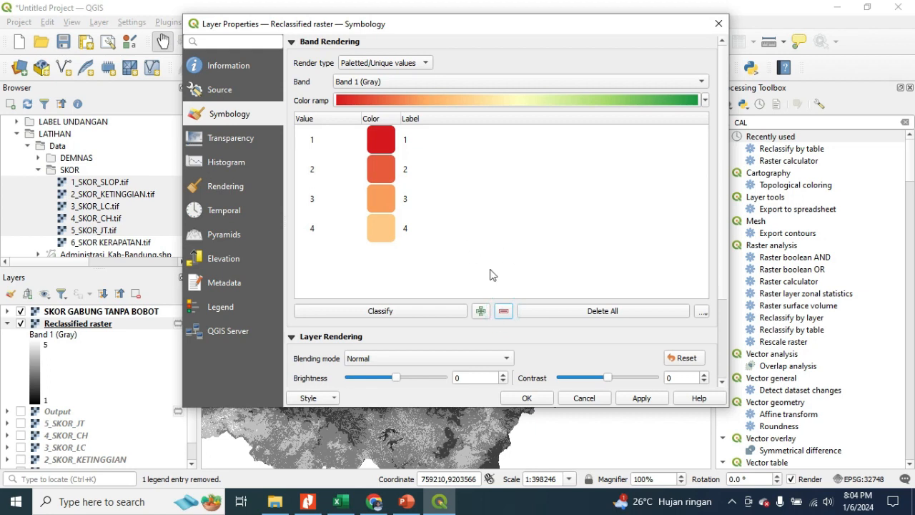
# Classify the unique values again and remove the stray entries 9932.63, 9962.81, 11303.8, 4.656 and 4.738, keeping classes 1 to 5.
pyautogui.click(381, 310)
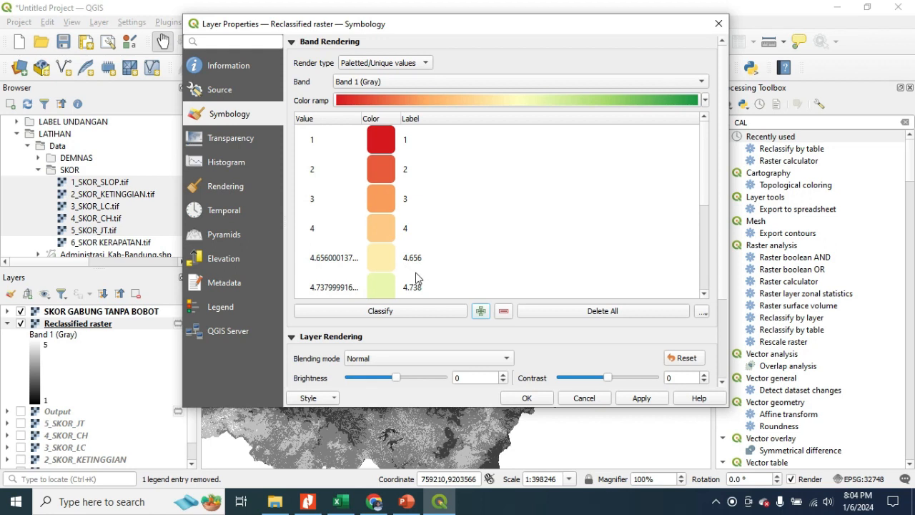
pyautogui.scroll(-5, 411, 268)
pyautogui.click(409, 123)
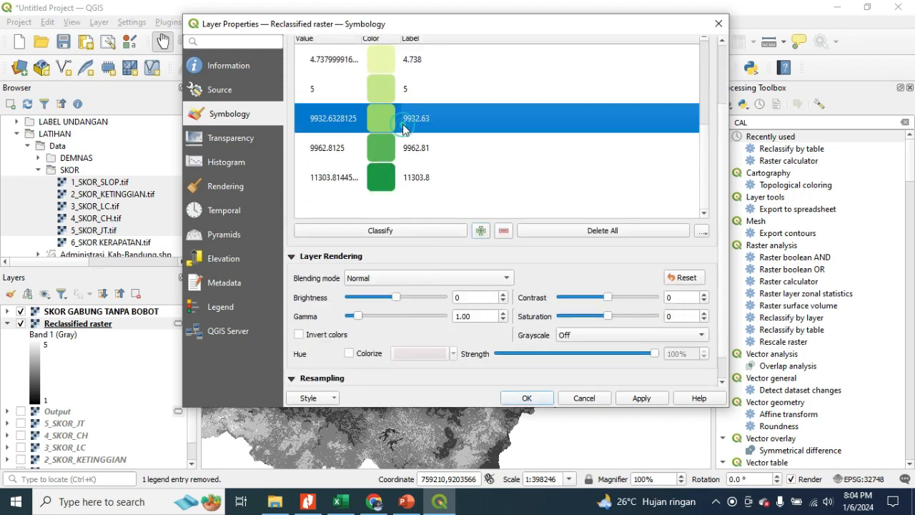
pyautogui.keyDown('shift'); pyautogui.click(421, 183); pyautogui.keyUp('shift')
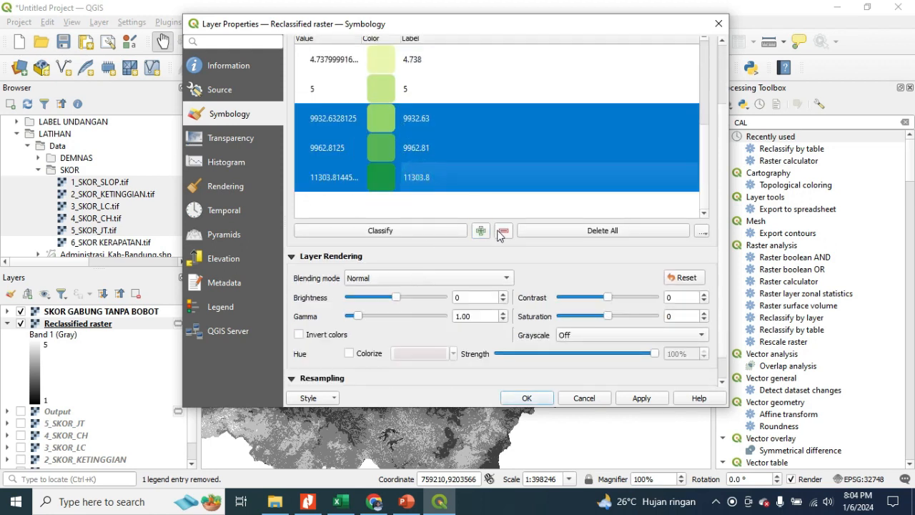
pyautogui.click(501, 232)
pyautogui.scroll(2, 450, 215)
pyautogui.click(409, 184)
pyautogui.keyDown('shift'); pyautogui.click(422, 212); pyautogui.keyUp('shift')
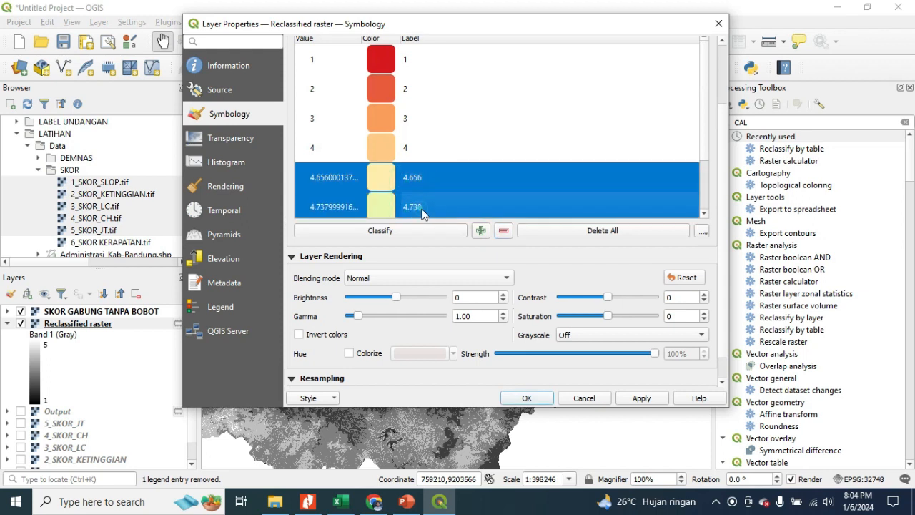
pyautogui.click(503, 230)
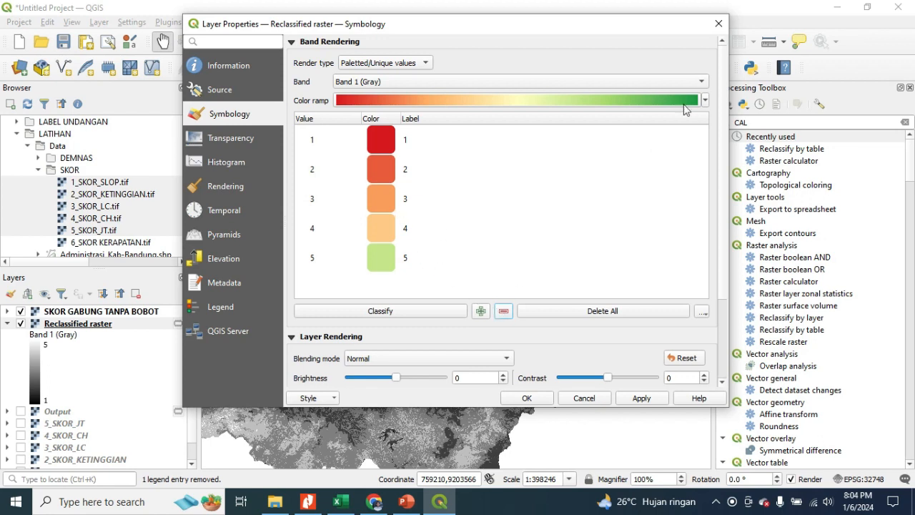
# Invert the Reclassified raster's RdYlGn color ramp so class 1 is green and class 5 red, and apply the symbology.
pyautogui.click(705, 100)
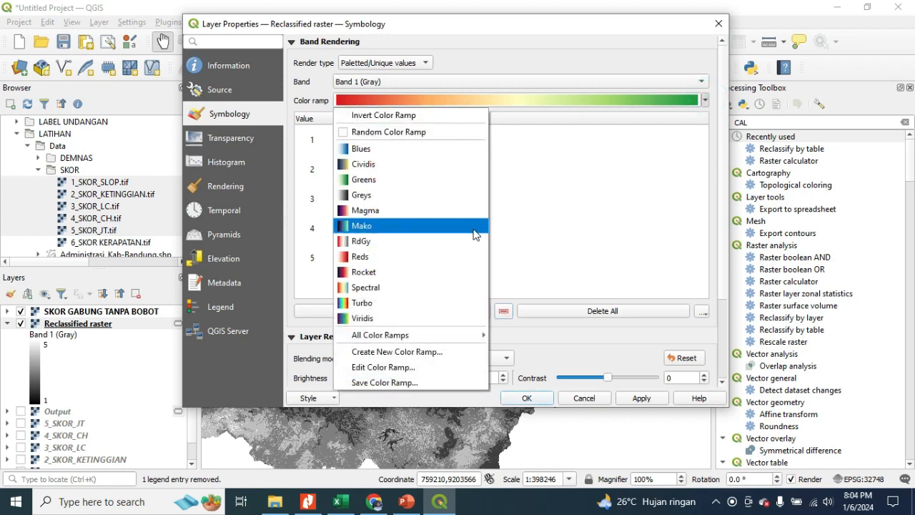
pyautogui.click(445, 116)
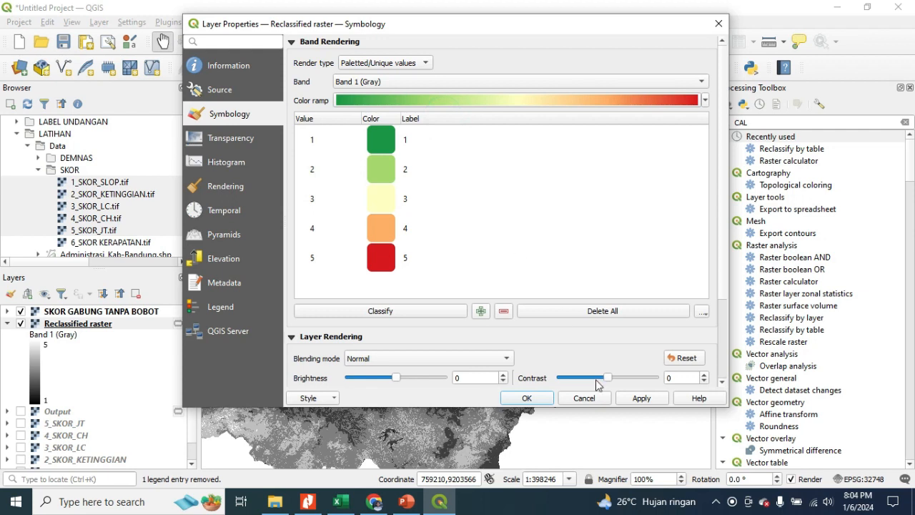
pyautogui.click(526, 399)
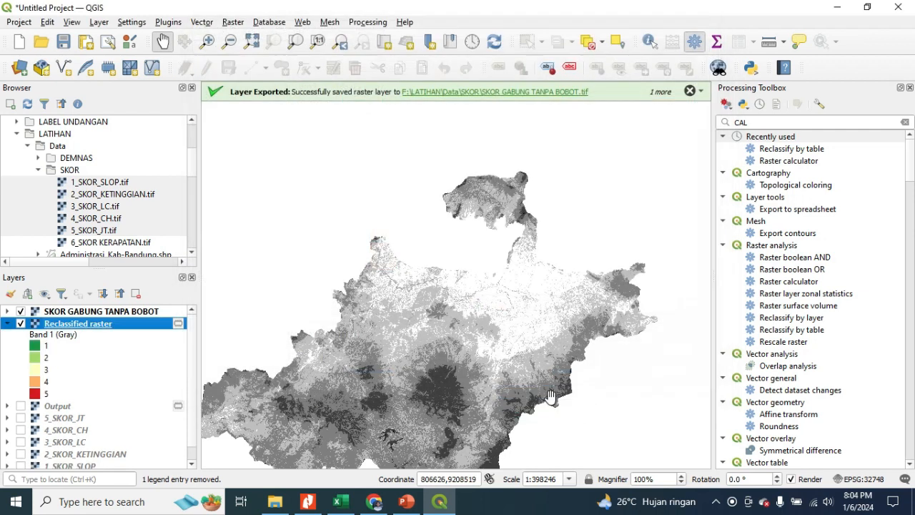
# Toggle the SKOR GABUNG TANPA BOBOT layer's visibility to compare it with the styled Reclassified raster beneath.
pyautogui.click(20, 312)
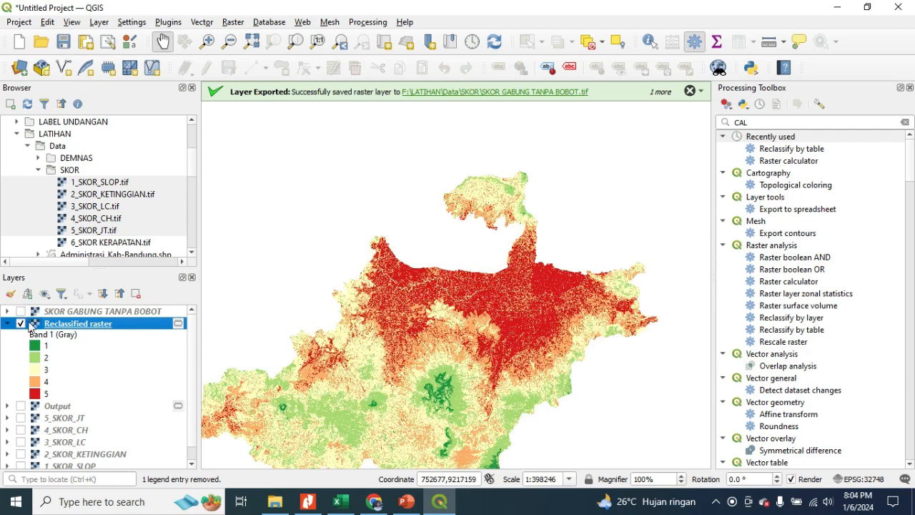
pyautogui.click(21, 312)
pyautogui.click(20, 311)
pyautogui.click(20, 312)
pyautogui.click(20, 311)
pyautogui.click(21, 311)
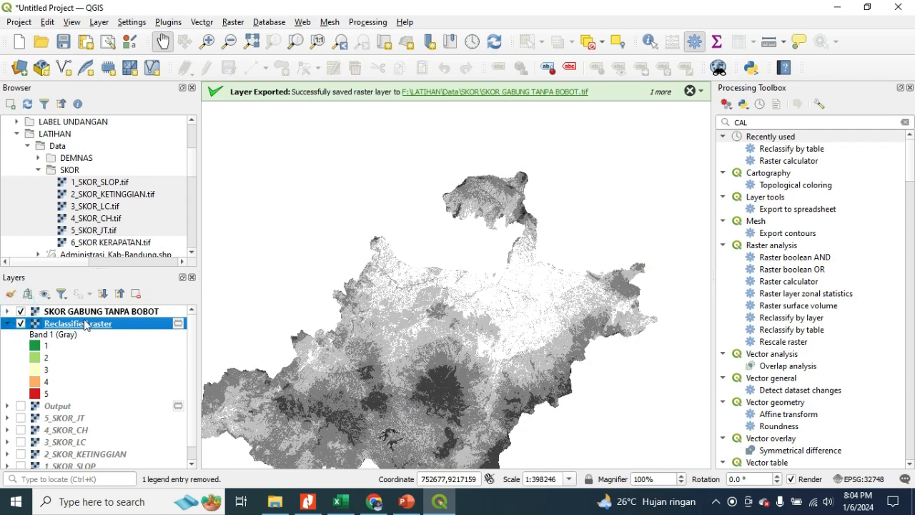
# Set the SKOR GABUNG TANPA BOBOT layer's symbology to Paletted/Unique values with the RdYlGn color ramp.
pyautogui.rightClick(124, 315)
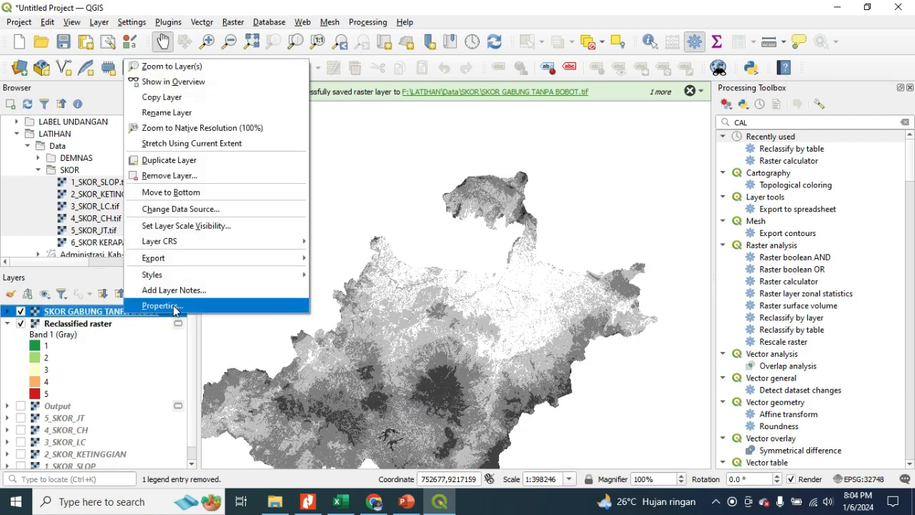
pyautogui.click(174, 308)
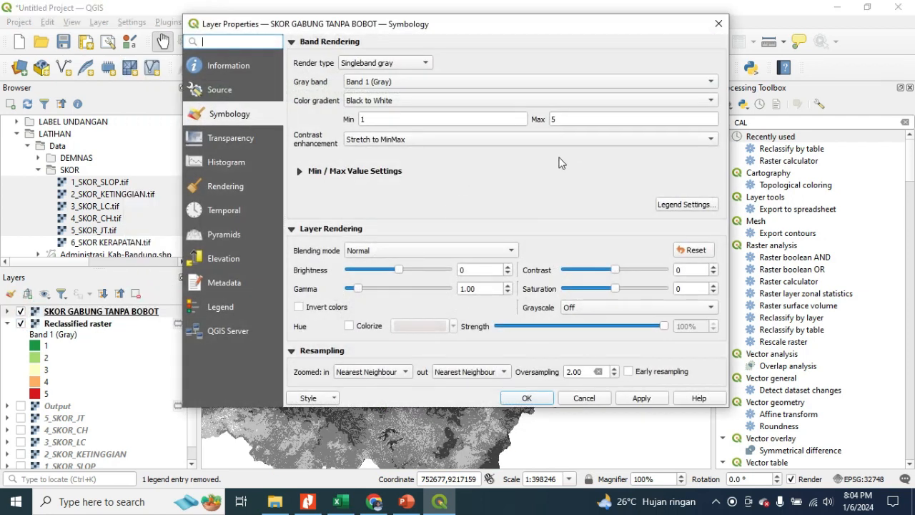
pyautogui.click(384, 63)
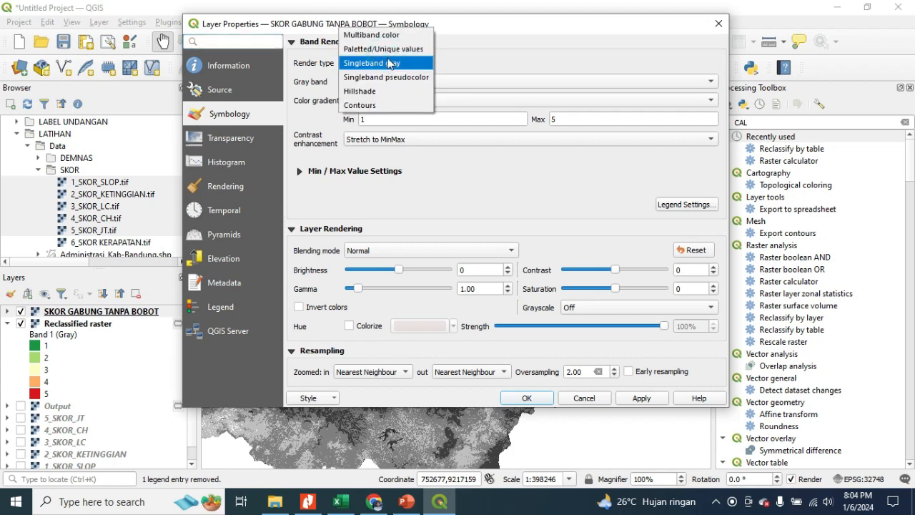
pyautogui.click(388, 41)
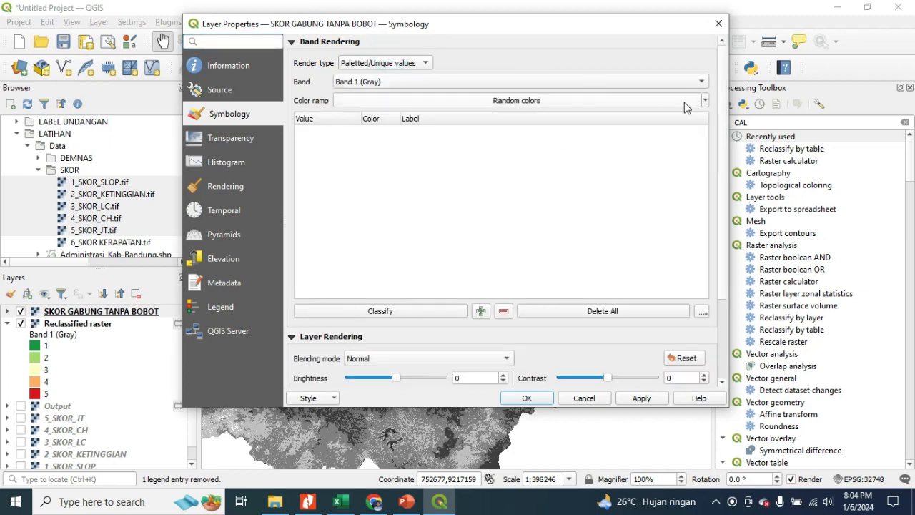
pyautogui.click(588, 108)
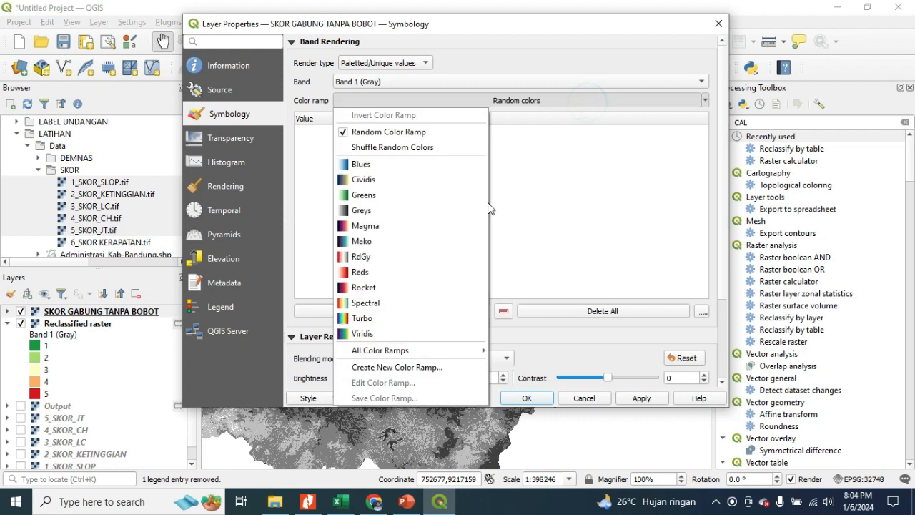
pyautogui.moveTo(465, 350)
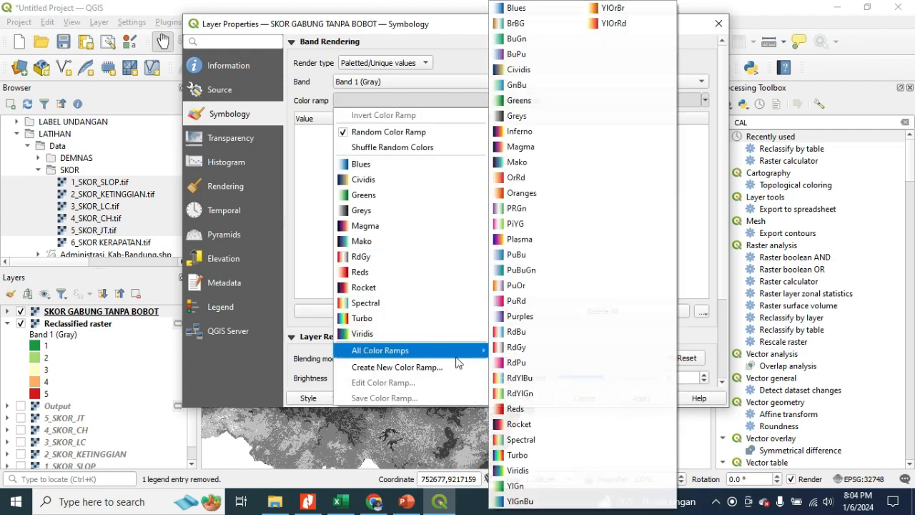
pyautogui.click(533, 394)
# Classify the SKOR GABUNG TANPA BOBOT values and remove the stray entries 121115, 121485 and 137835.
pyautogui.click(441, 317)
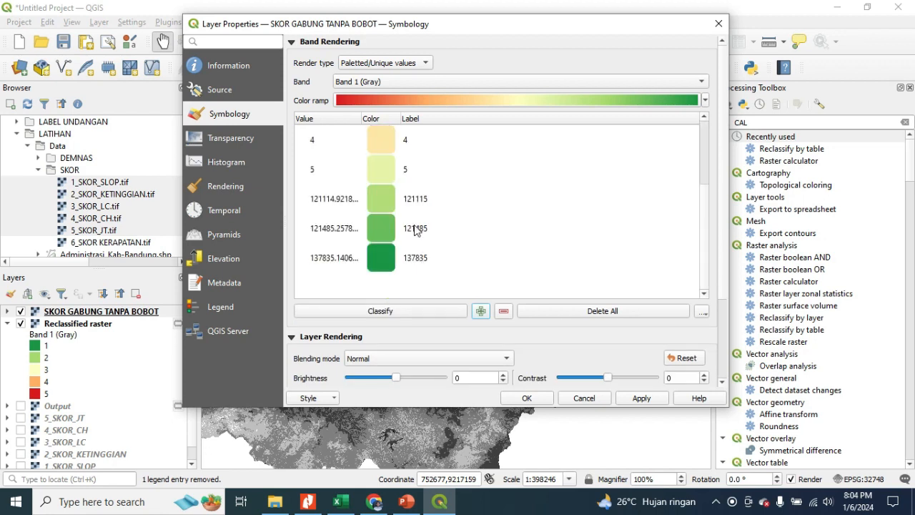
pyautogui.click(418, 200)
pyautogui.keyDown('shift'); pyautogui.click(442, 256); pyautogui.keyUp('shift')
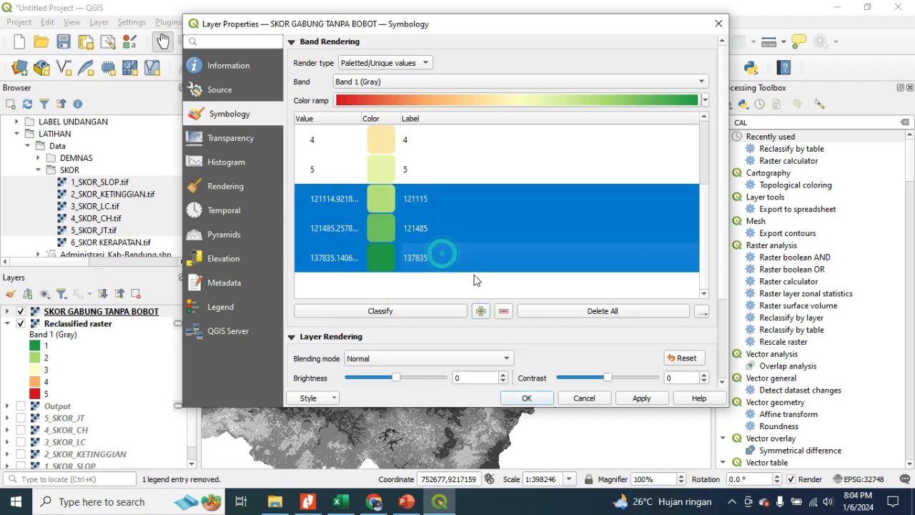
pyautogui.click(504, 312)
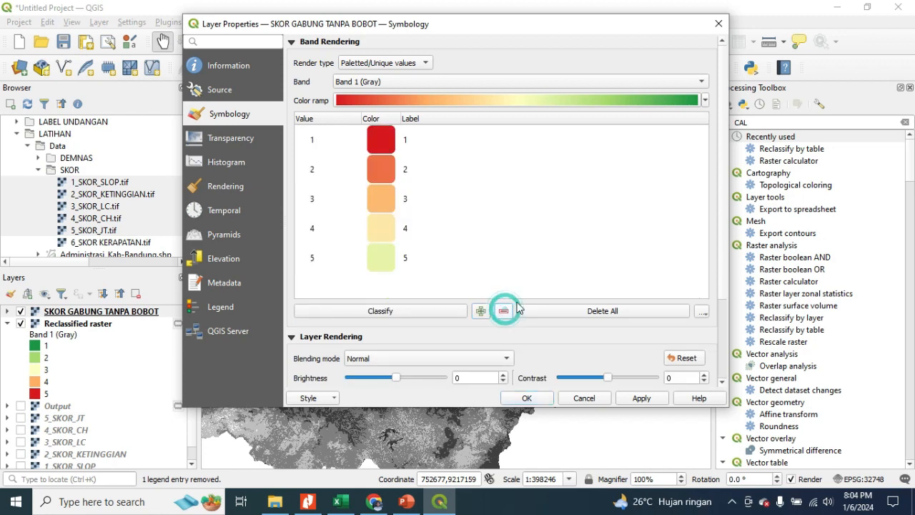
# Invert the color ramp of SKOR GABUNG TANPA BOBOT so class 1 is green and class 5 red, and apply it.
pyautogui.click(704, 100)
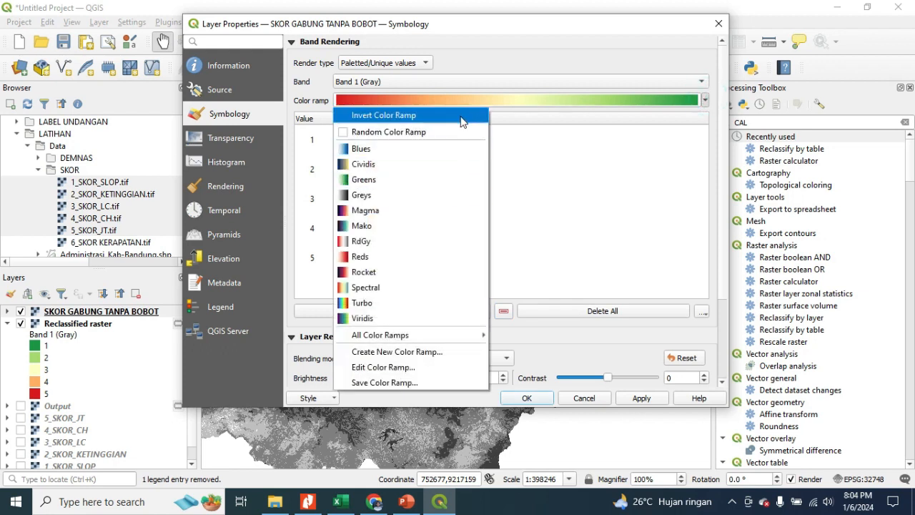
pyautogui.click(461, 117)
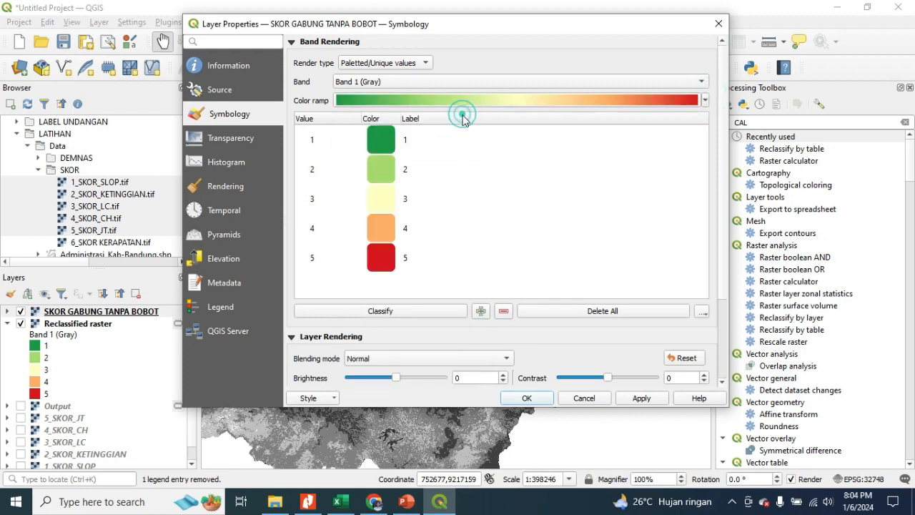
pyautogui.click(524, 400)
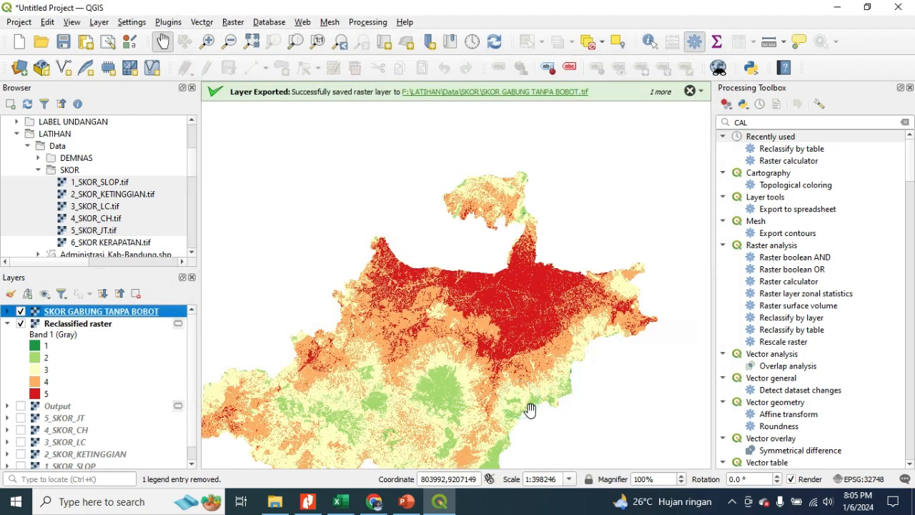
# Export the Reclassified raster as a GeoTIFF named SKOR GABUNG BOBOT in the SKOR folder, adding it to the map.
pyautogui.click(7, 324)
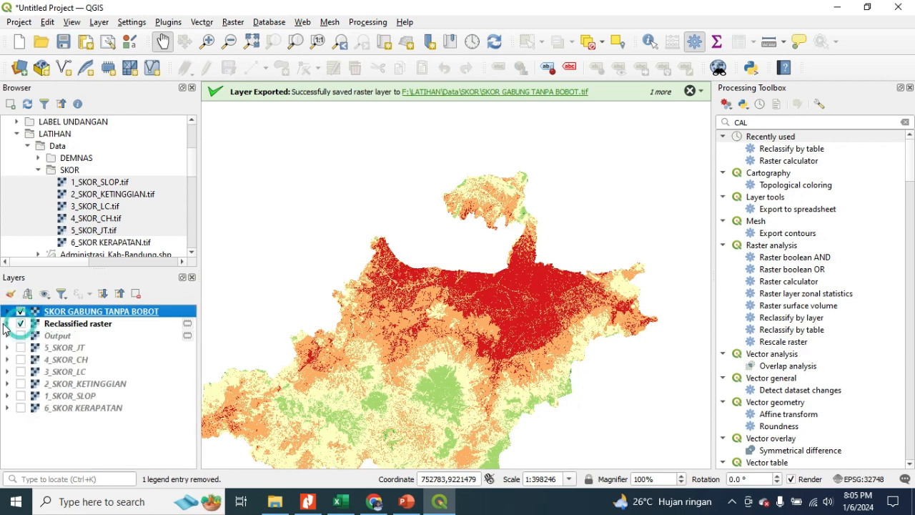
pyautogui.click(113, 324)
pyautogui.rightClick(108, 326)
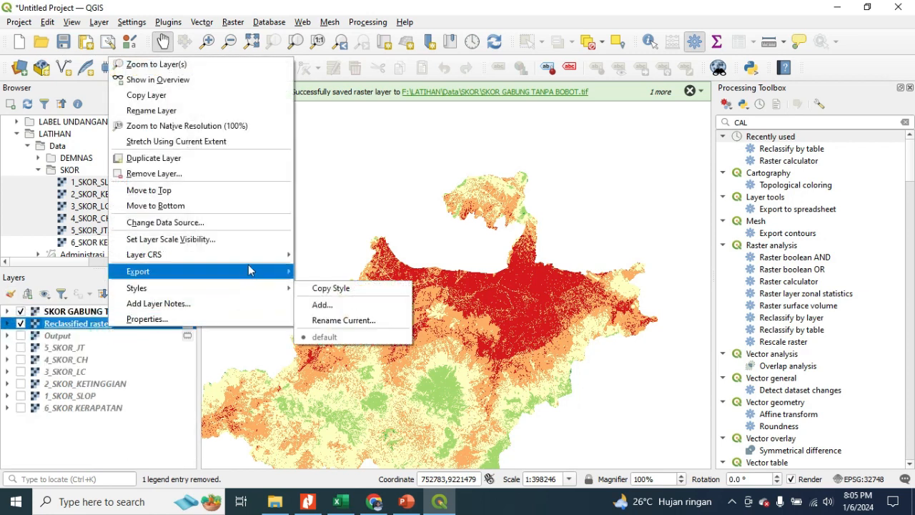
pyautogui.moveTo(270, 275)
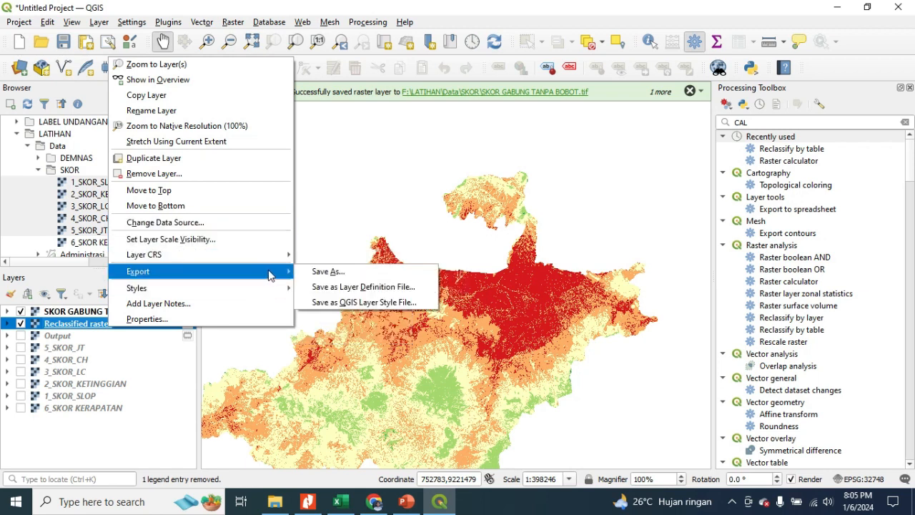
pyautogui.click(324, 270)
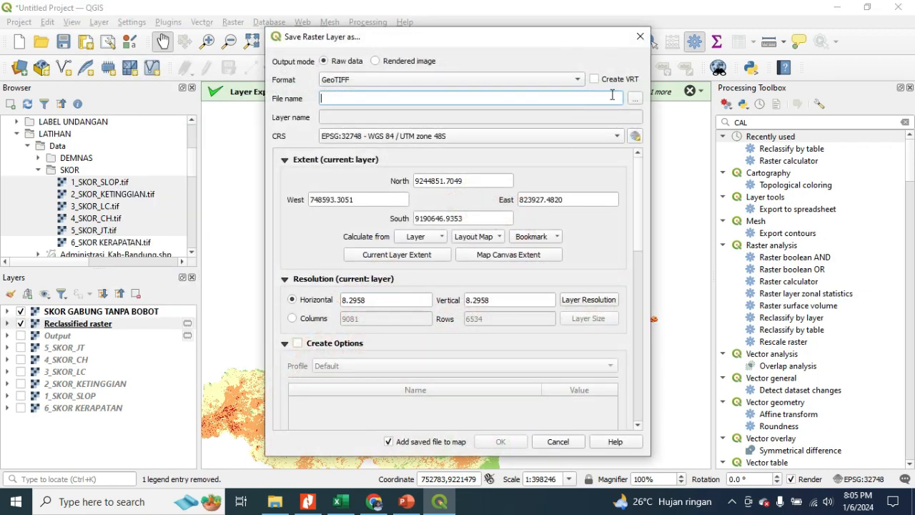
pyautogui.click(635, 98)
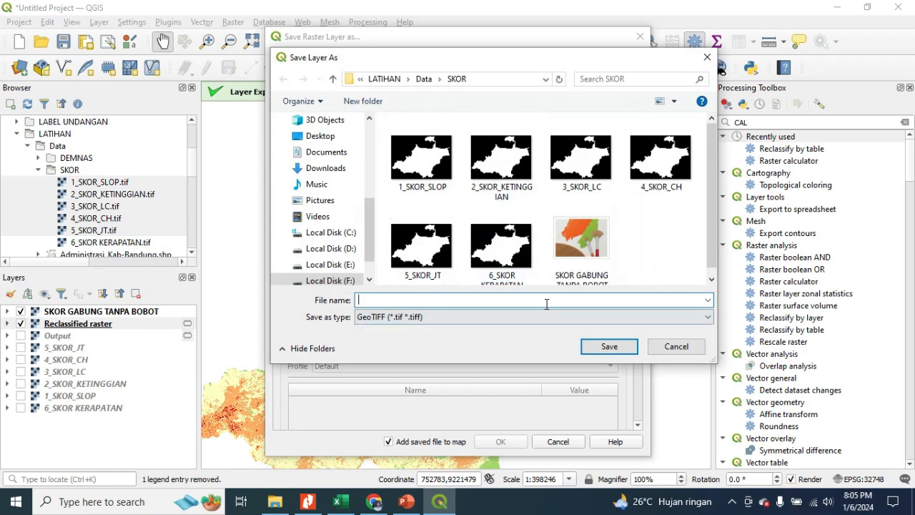
pyautogui.click(581, 243)
pyautogui.click(461, 300)
pyautogui.doubleClick(428, 300)
pyautogui.press('BackSpace')
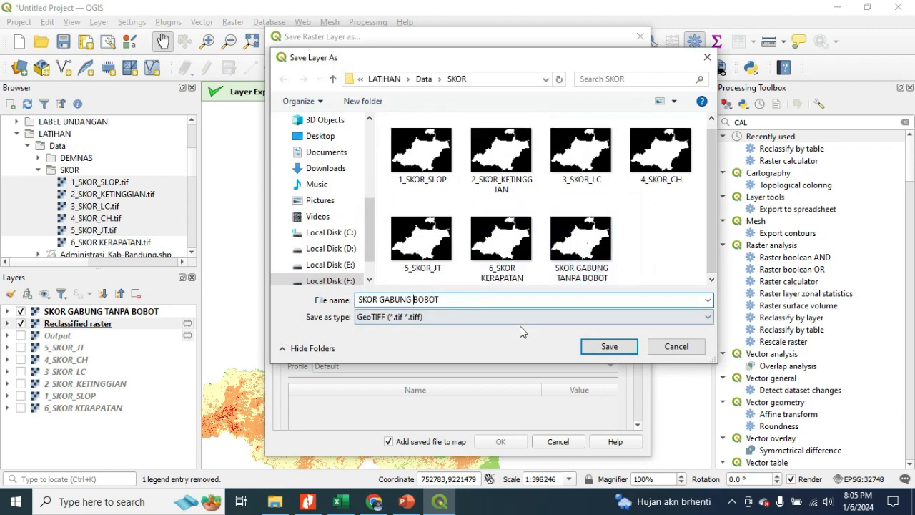
pyautogui.click(593, 350)
pyautogui.click(500, 439)
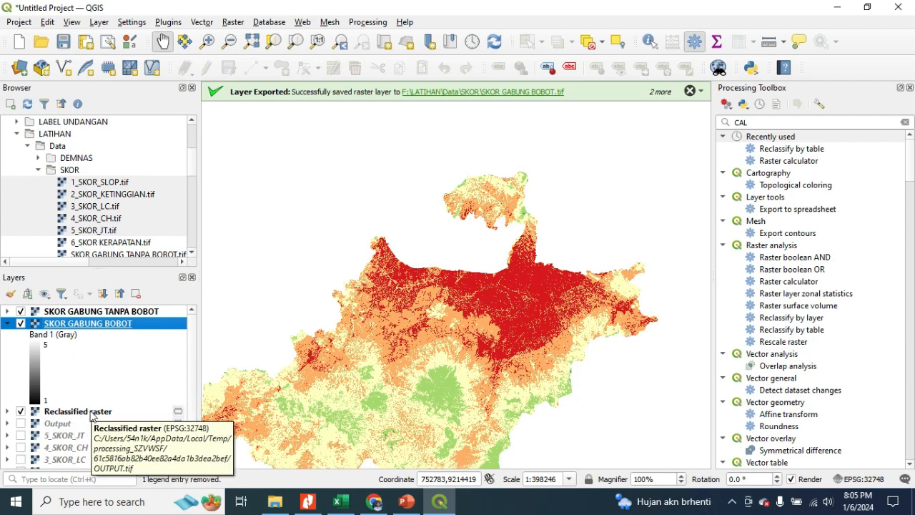
# Remove the temporary Reclassified raster layer and hide the SKOR GABUNG TANPA BOBOT layer.
pyautogui.rightClick(94, 414)
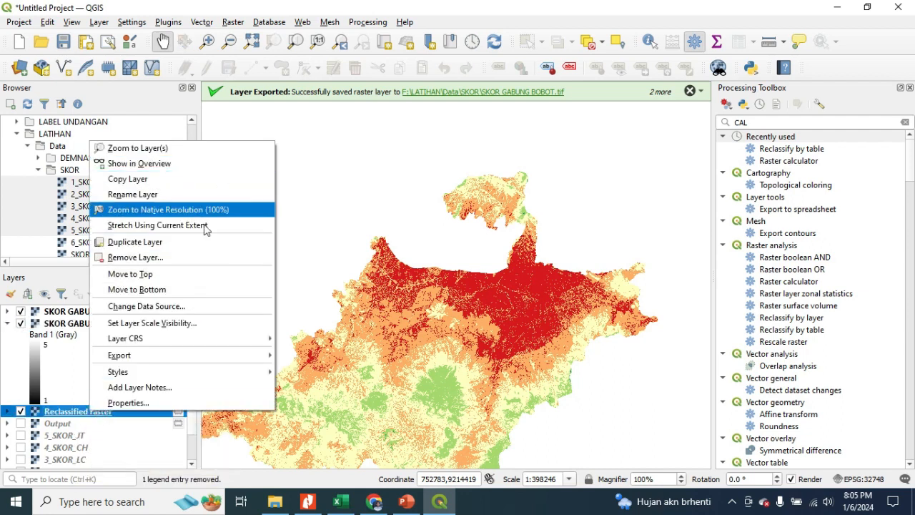
pyautogui.click(201, 261)
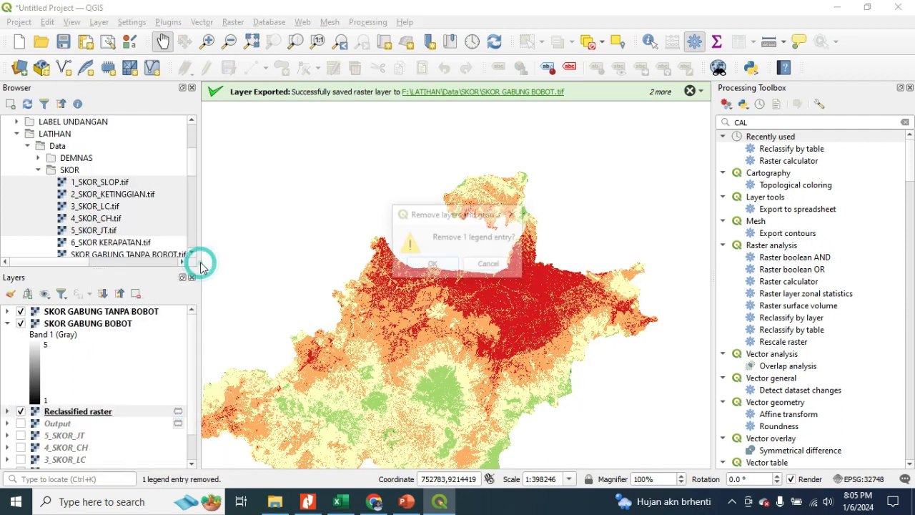
pyautogui.click(449, 265)
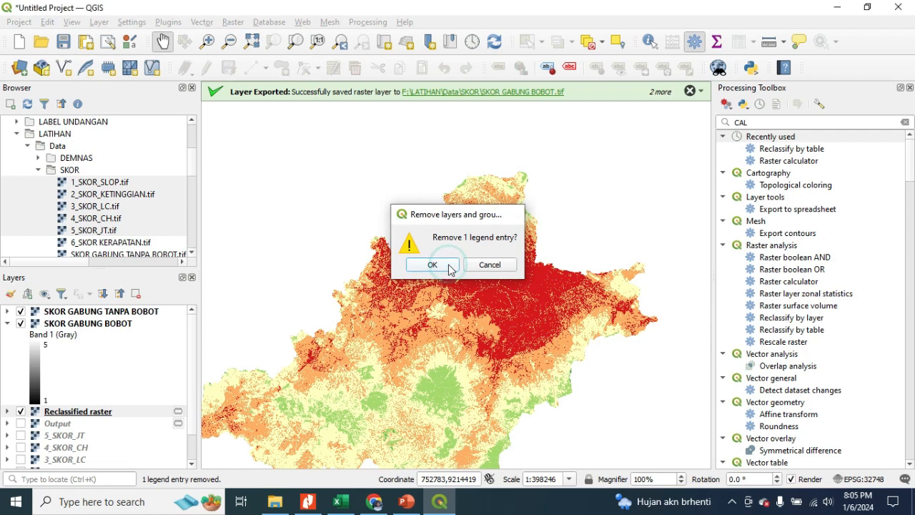
pyautogui.click(21, 313)
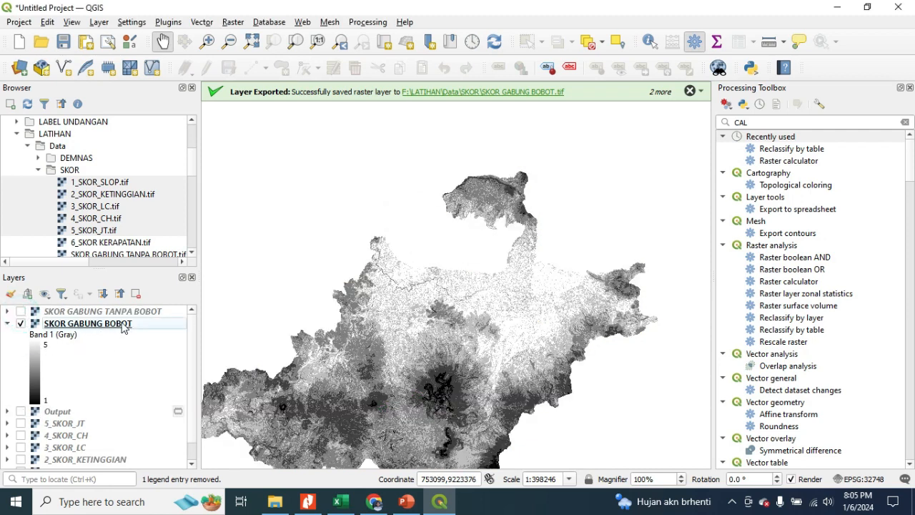
# Set the SKOR GABUNG BOBOT layer's symbology to Paletted/Unique values with the RdYlGn color ramp.
pyautogui.rightClick(123, 326)
pyautogui.click(252, 315)
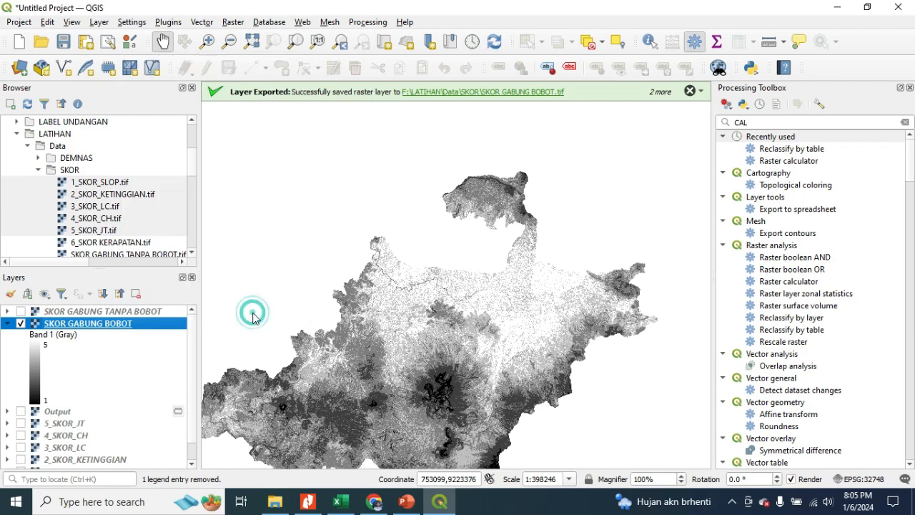
pyautogui.click(386, 63)
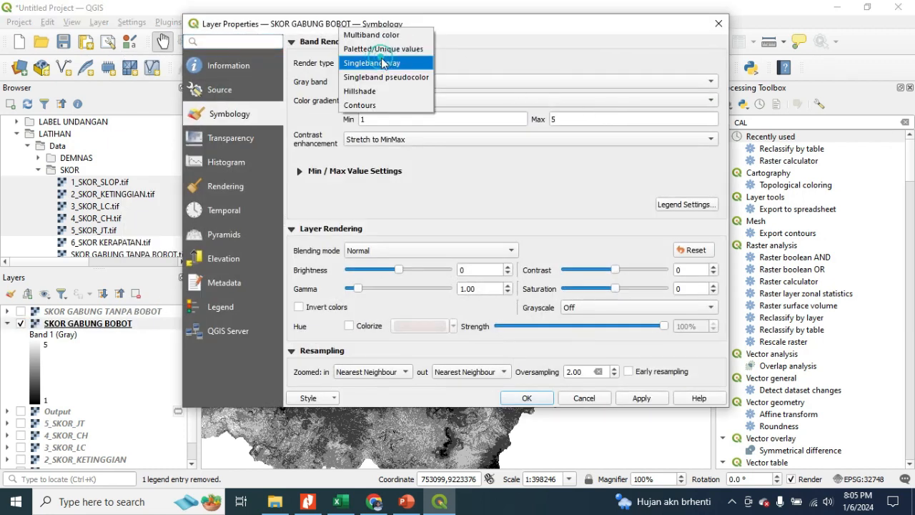
pyautogui.click(380, 46)
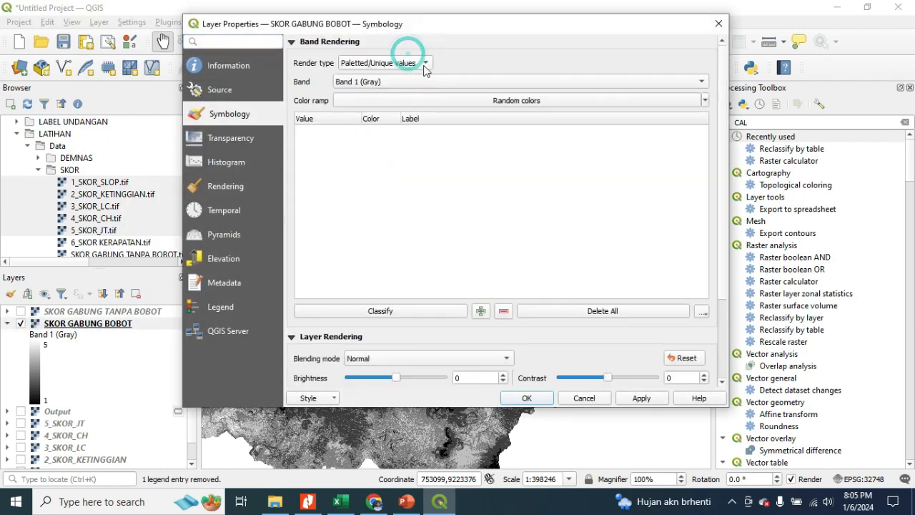
pyautogui.click(651, 104)
pyautogui.moveTo(423, 350)
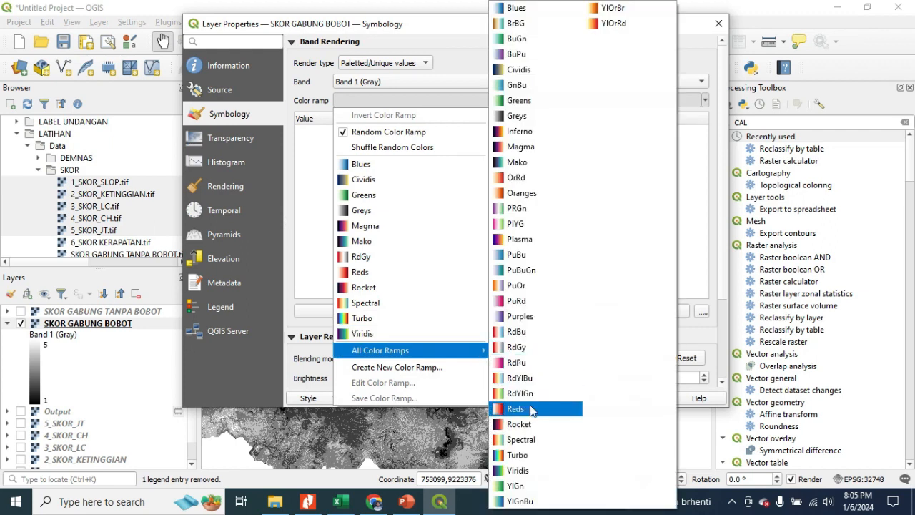
pyautogui.click(562, 395)
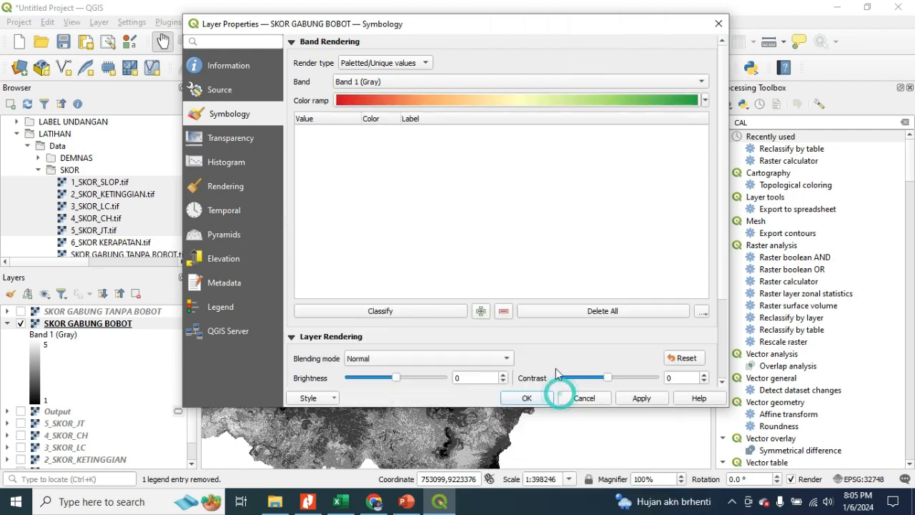
# Classify SKOR GABUNG BOBOT by unique values and delete the 4.738, 9932.63, 9962.81 and 11303.8 classes, keeping classes 1 to 5.
pyautogui.click(446, 313)
pyautogui.click(706, 101)
pyautogui.click(706, 101)
pyautogui.click(432, 256)
pyautogui.scroll(-3, 439, 257)
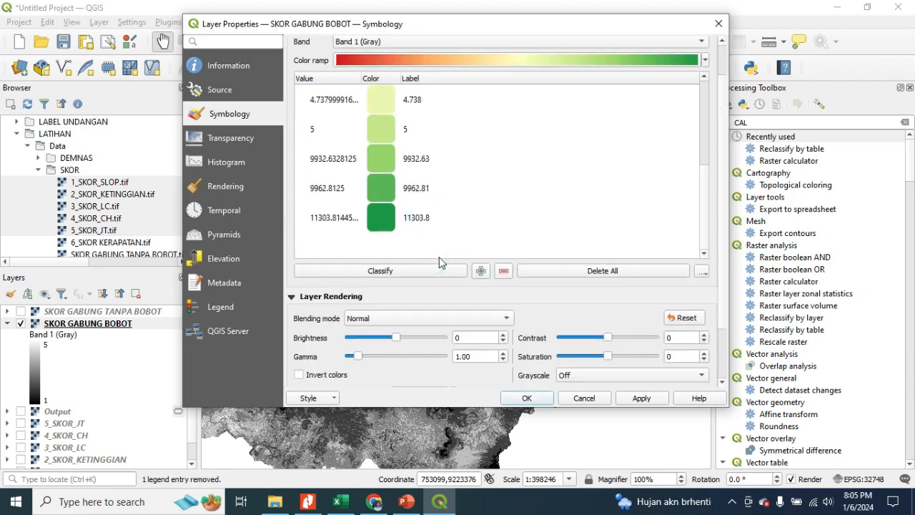
pyautogui.click(491, 99)
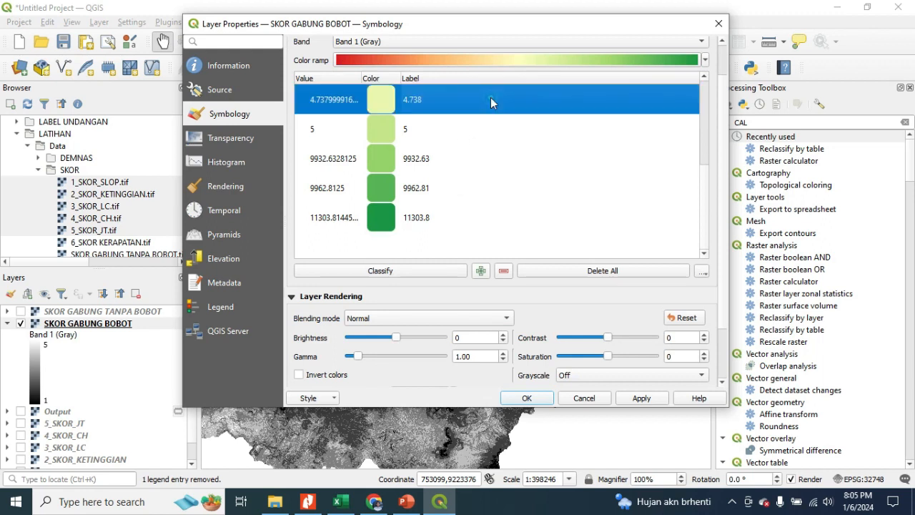
pyautogui.click(504, 272)
pyautogui.click(473, 163)
pyautogui.keyDown('shift'); pyautogui.click(476, 208); pyautogui.keyUp('shift')
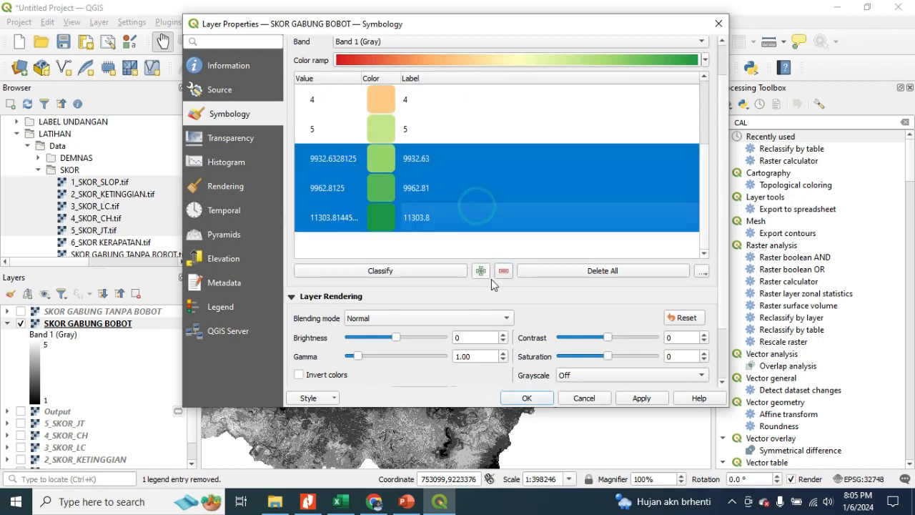
pyautogui.click(504, 271)
# Invert the color ramp of SKOR GABUNG BOBOT so class 1 is green and class 5 red, and accept the layer properties.
pyautogui.scroll(1, 699, 104)
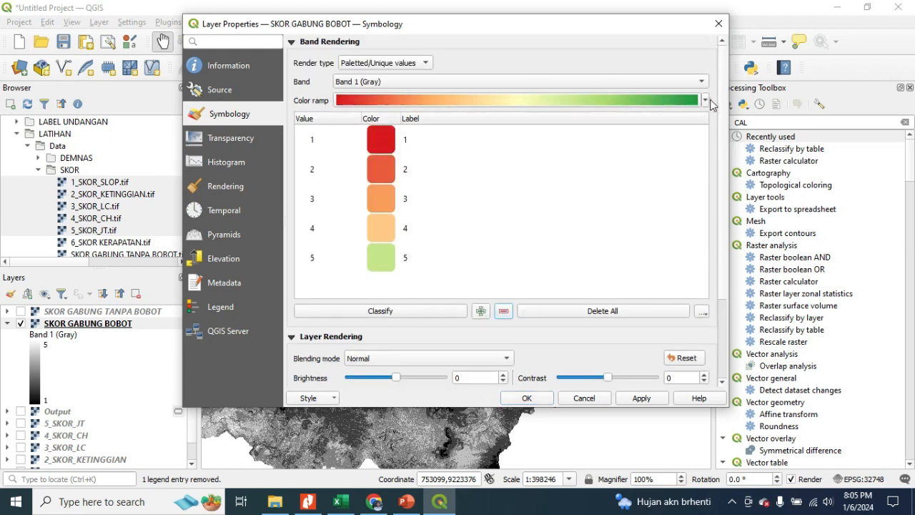
pyautogui.click(706, 101)
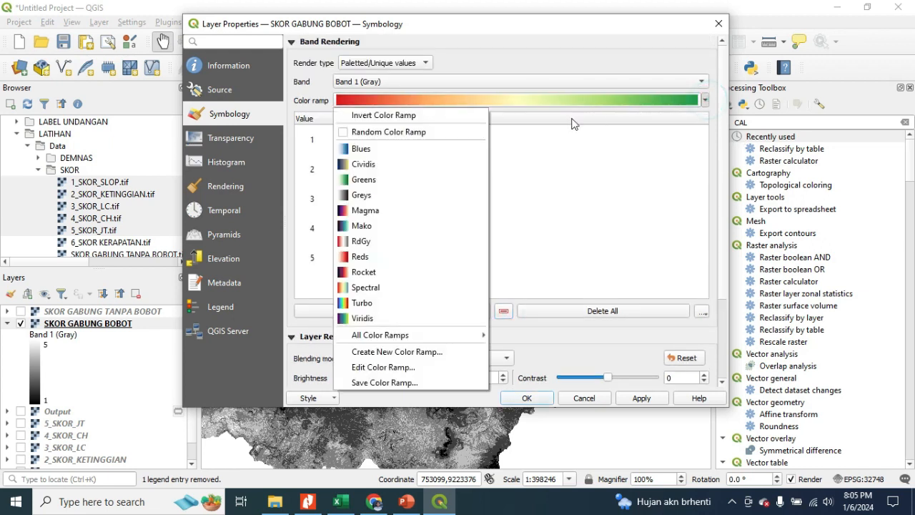
pyautogui.click(480, 117)
pyautogui.click(526, 397)
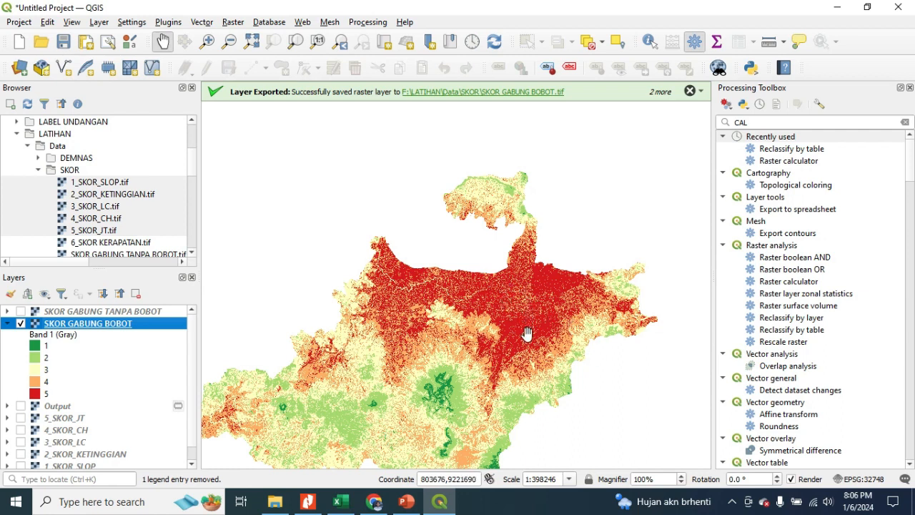
# Examine the styled SKOR GABUNG BOBOT raster and compare it with SKOR GABUNG TANPA BOBOT by repeatedly switching the unweighted layer's visibility.
pyautogui.scroll(5, 442, 418)
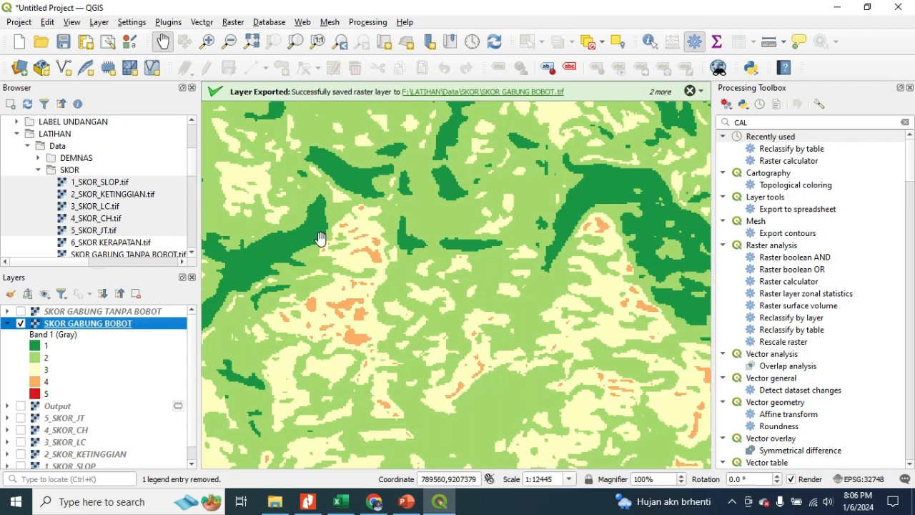
pyautogui.scroll(-6, 315, 238)
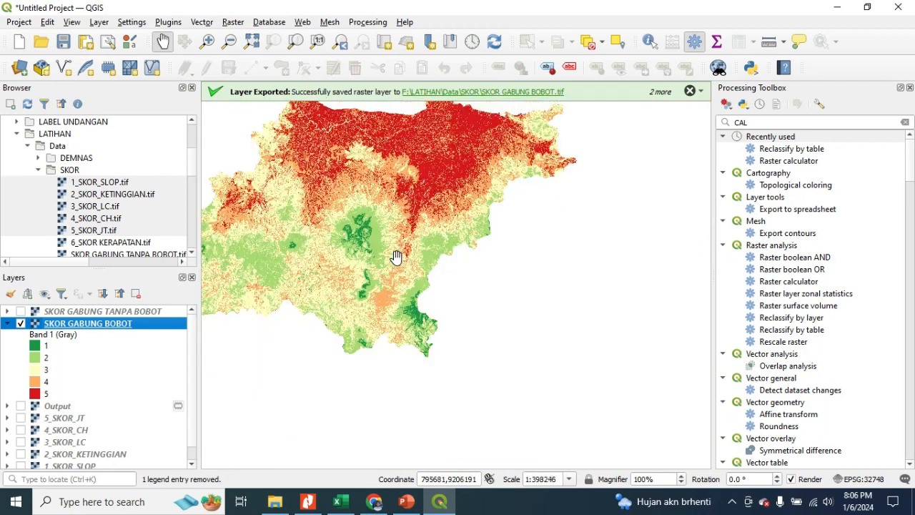
pyautogui.moveTo(414, 269); pyautogui.dragTo(522, 339)
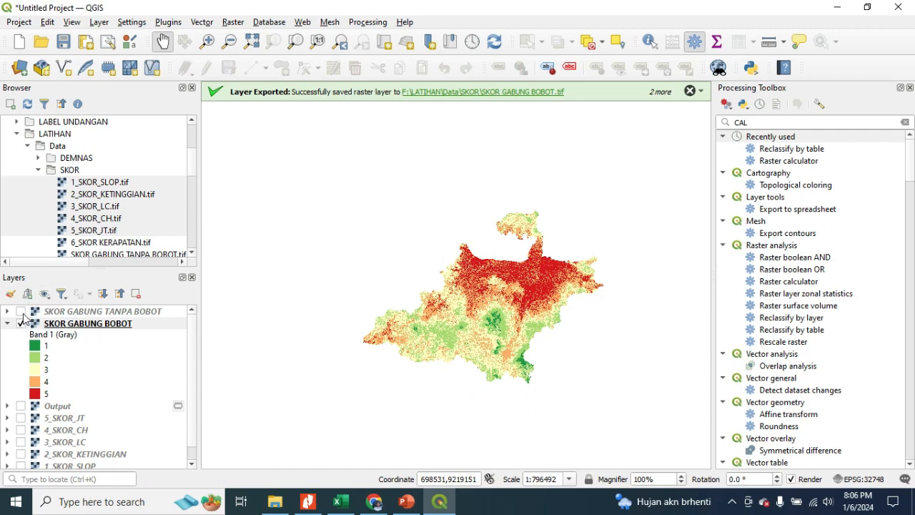
pyautogui.click(21, 312)
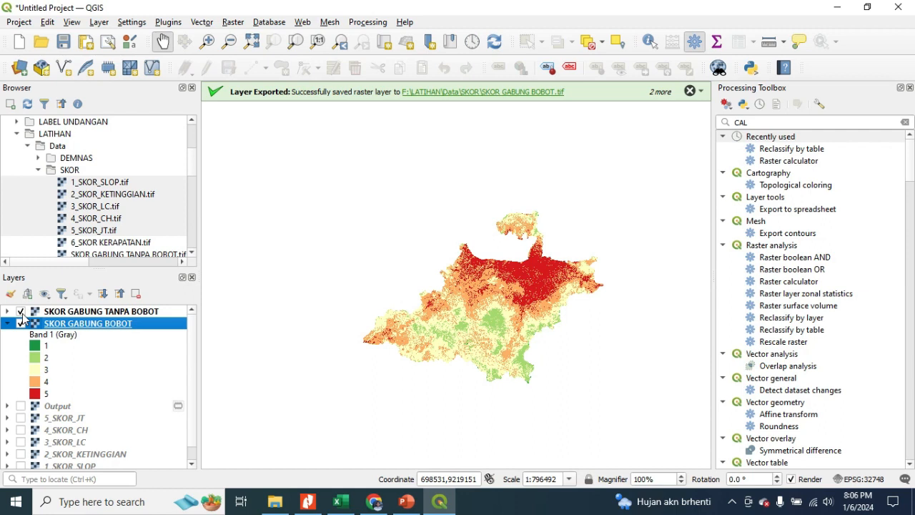
pyautogui.click(20, 312)
pyautogui.click(21, 312)
pyautogui.click(21, 312)
pyautogui.click(21, 312)
pyautogui.click(21, 313)
pyautogui.click(21, 312)
pyautogui.click(21, 313)
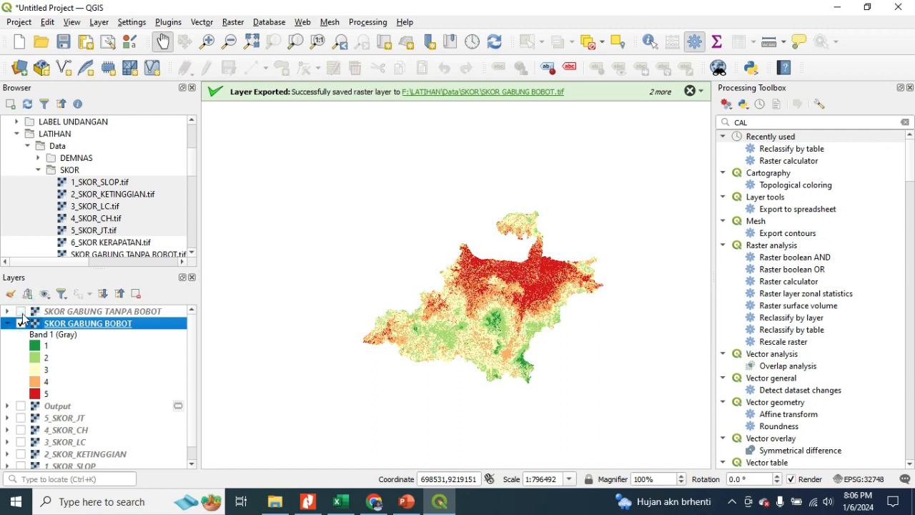
pyautogui.click(20, 313)
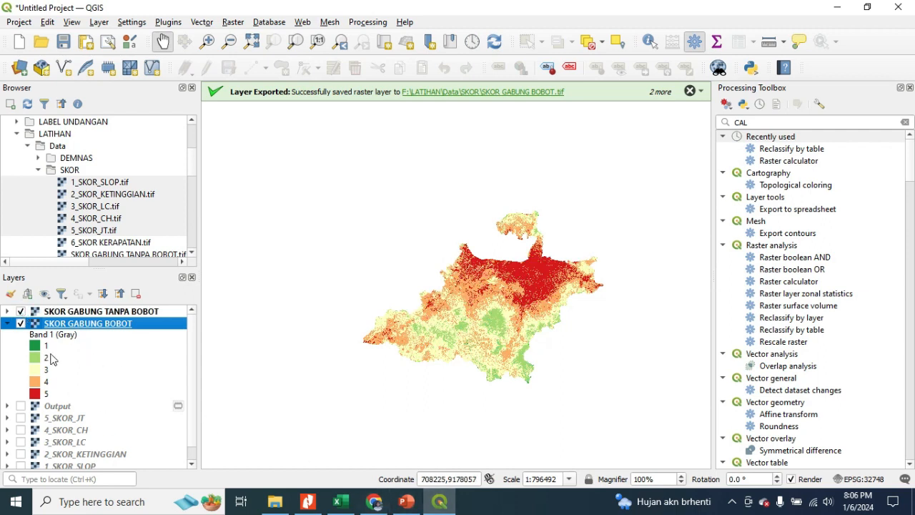
pyautogui.click(21, 312)
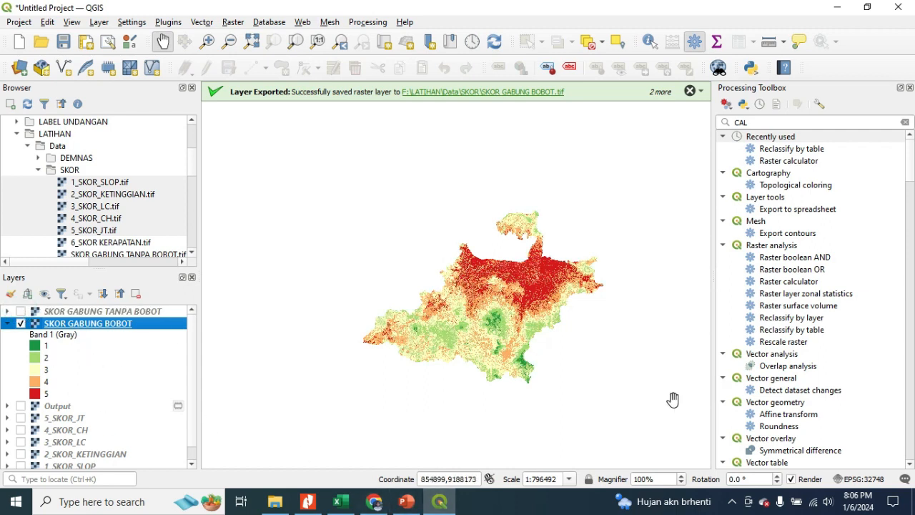
# Show the SKOR GABUNG TANPA BOBOT layer over the weighted raster and examine its class distribution across the whole area.
pyautogui.click(16, 314)
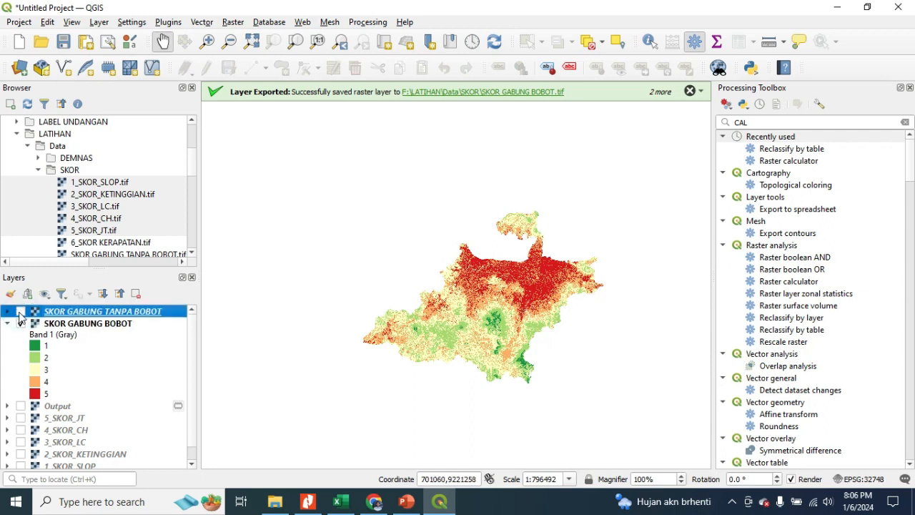
pyautogui.click(21, 312)
pyautogui.scroll(2, 576, 311)
pyautogui.scroll(-2, 577, 308)
pyautogui.scroll(1, 482, 305)
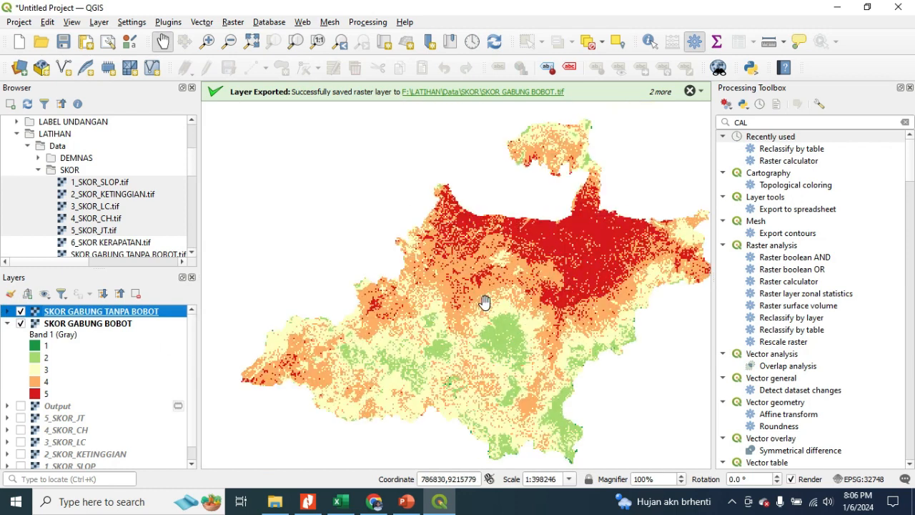
pyautogui.moveTo(547, 291); pyautogui.dragTo(518, 288)
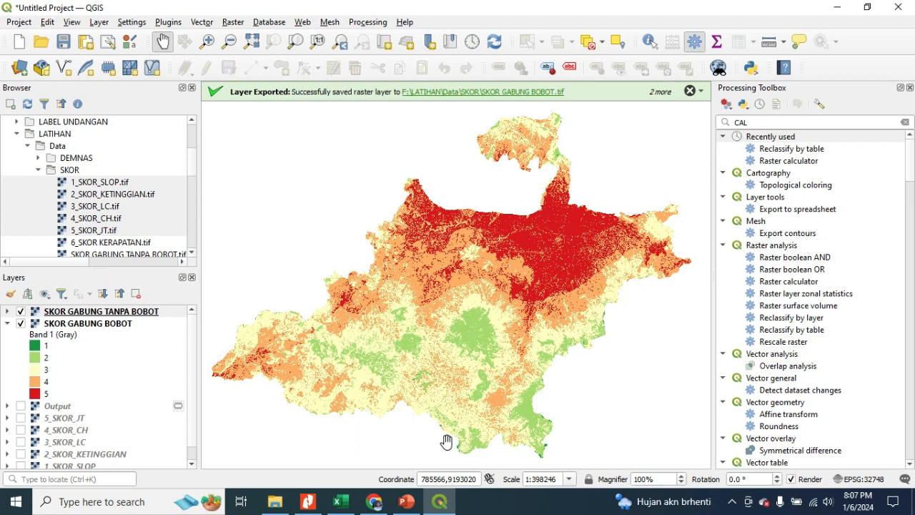
# Switch to the AHP Priority Calculator in the browser, review the pairwise comparisons, resulting priorities and consistency ratio, and return to QGIS.
pyautogui.click(381, 507)
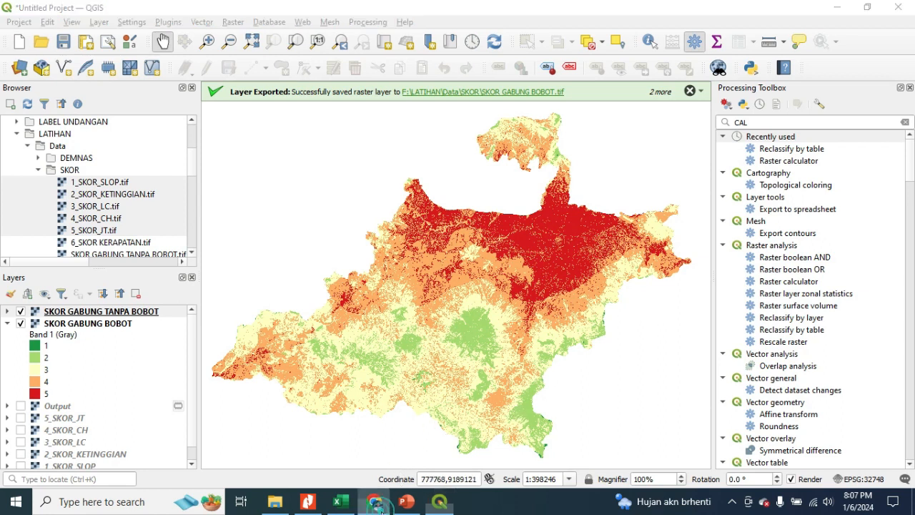
pyautogui.scroll(10, 439, 221)
pyautogui.scroll(-4, 460, 275)
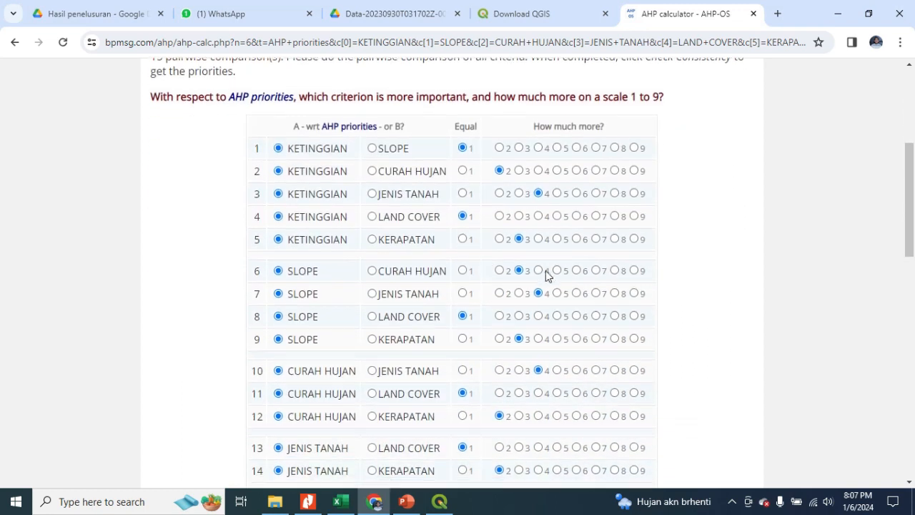
pyautogui.scroll(4, 603, 348)
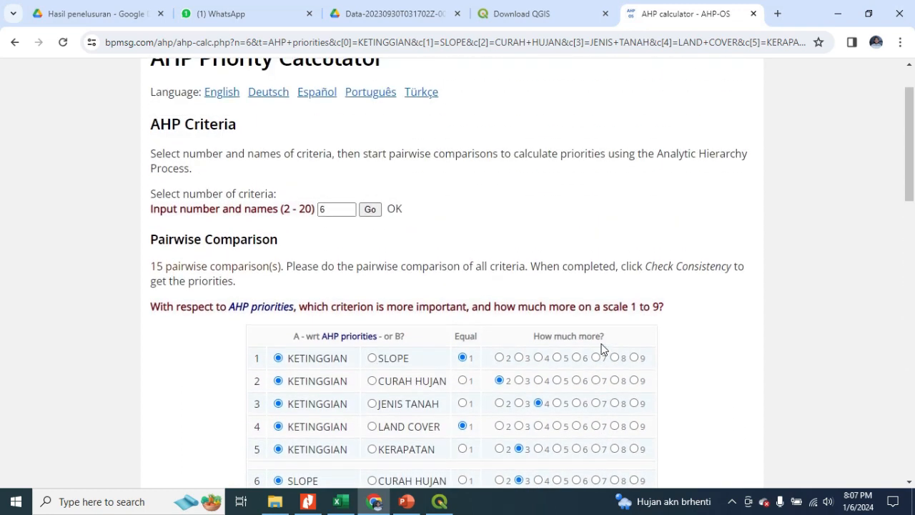
pyautogui.scroll(1, 603, 348)
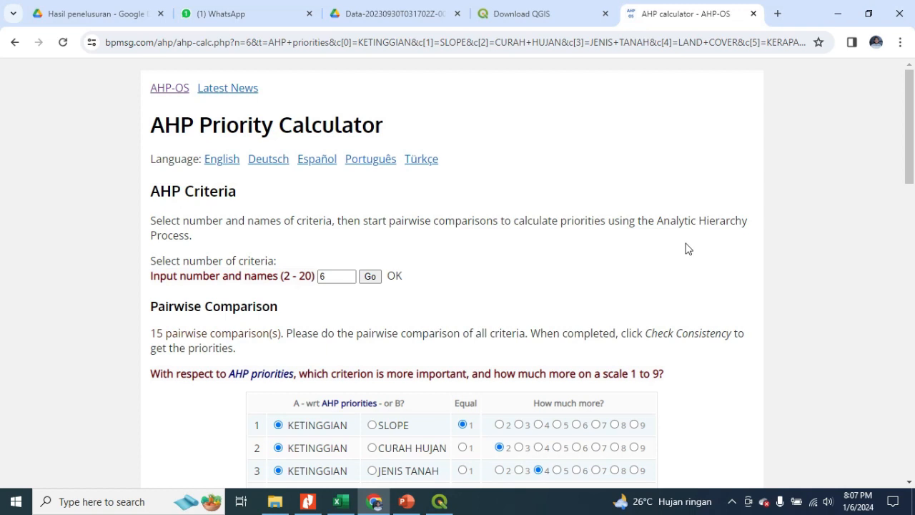
pyautogui.scroll(-3, 685, 249)
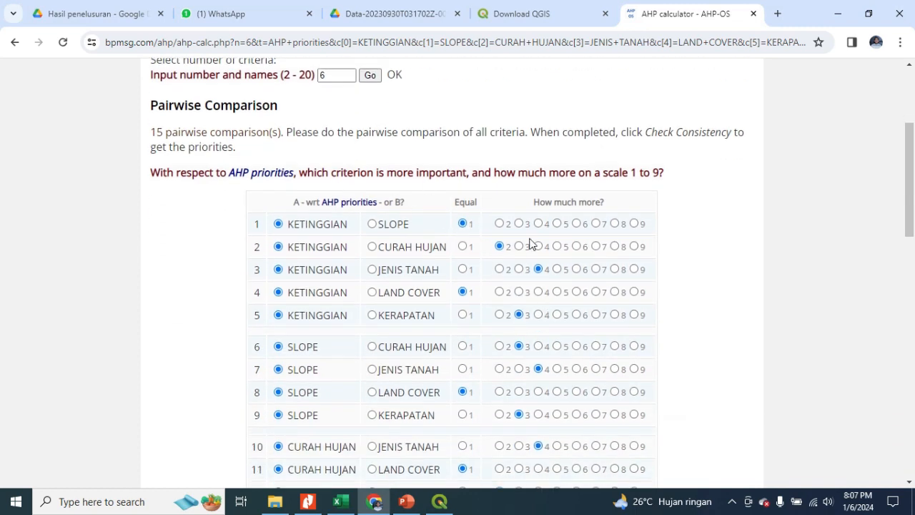
pyautogui.scroll(-2, 325, 129)
pyautogui.scroll(-4, 336, 158)
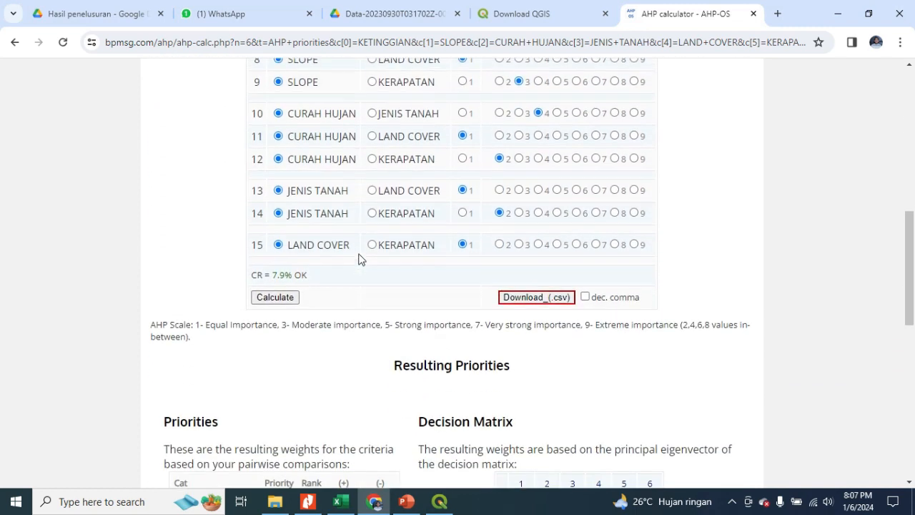
pyautogui.scroll(-1, 361, 271)
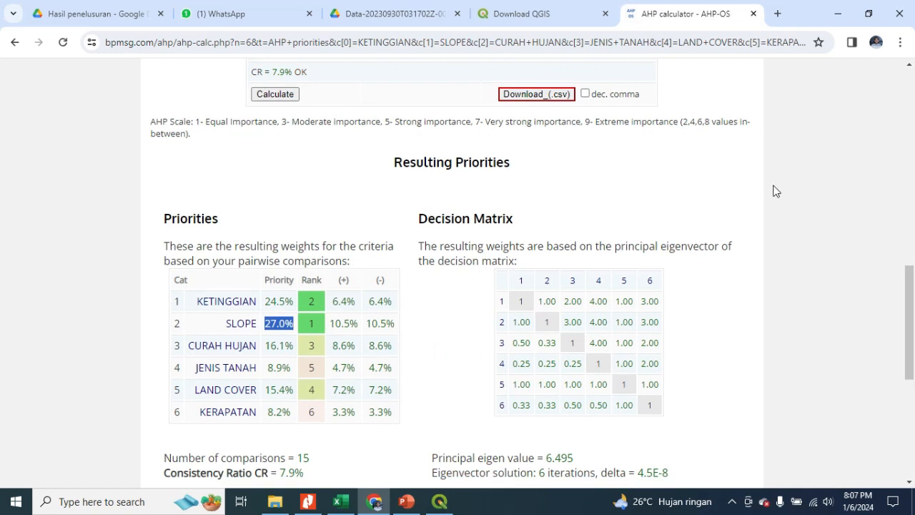
pyautogui.click(838, 13)
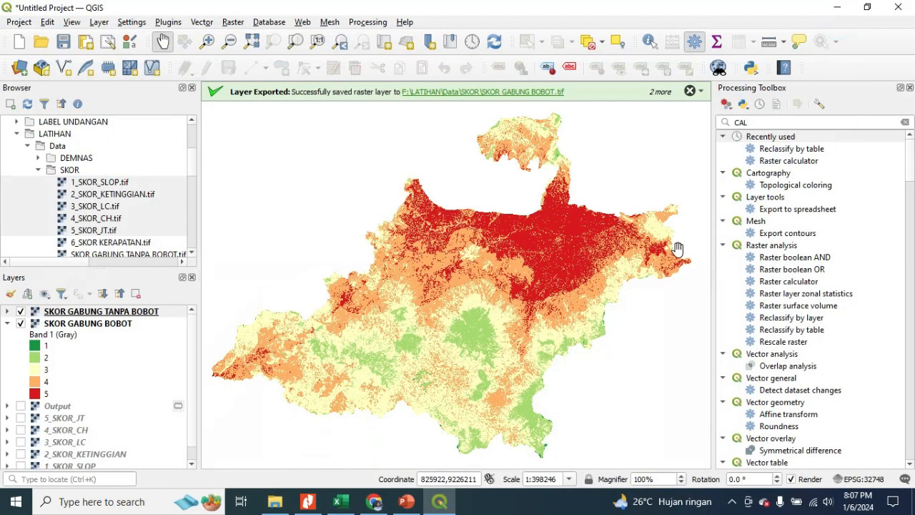